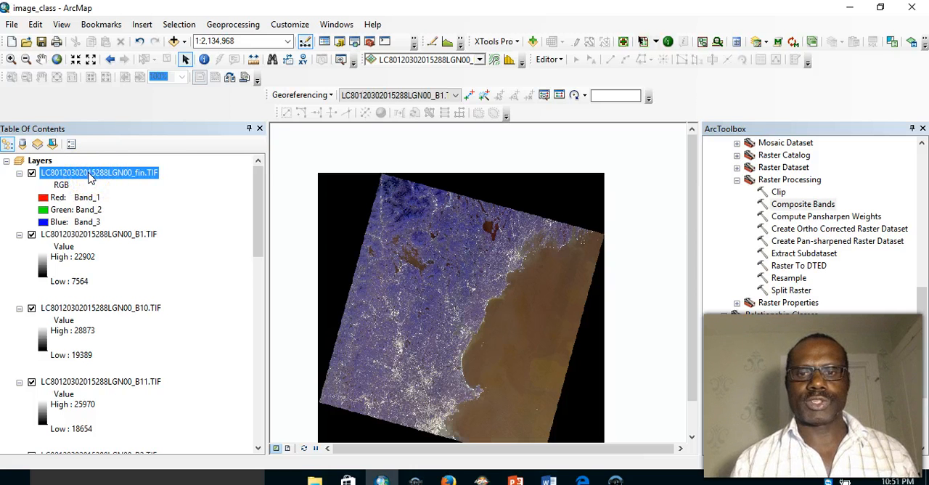
click(98, 234)
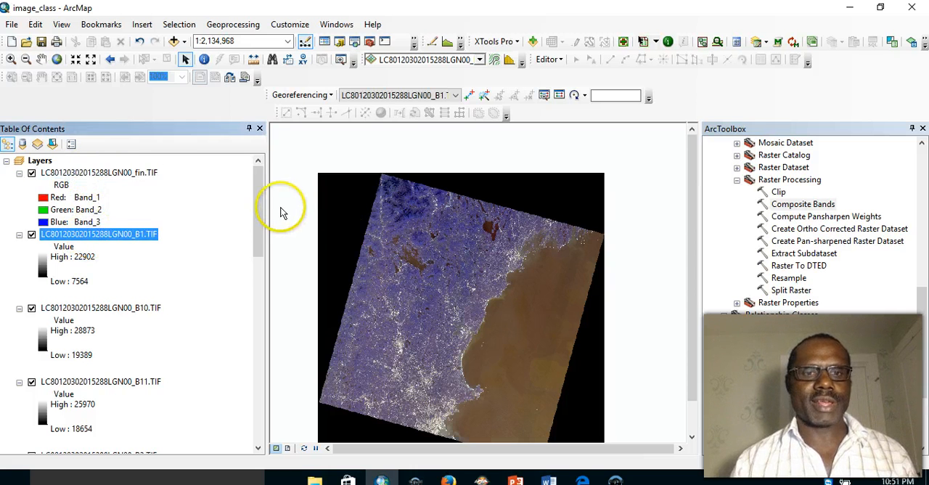
drag(261, 209, 261, 209)
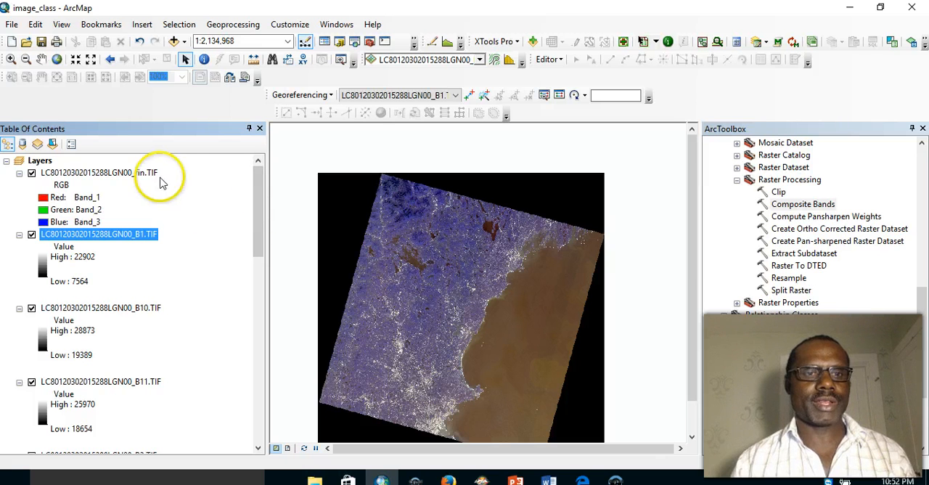
click(179, 176)
click(191, 175)
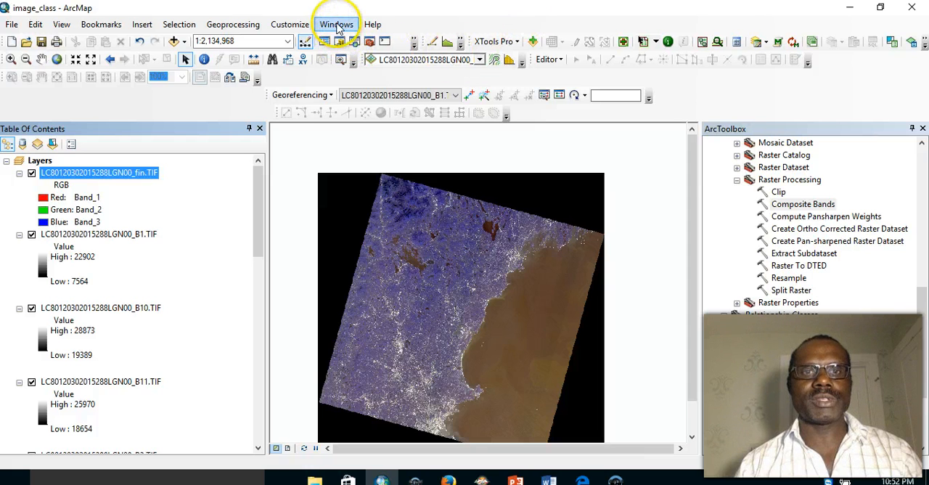
click(337, 26)
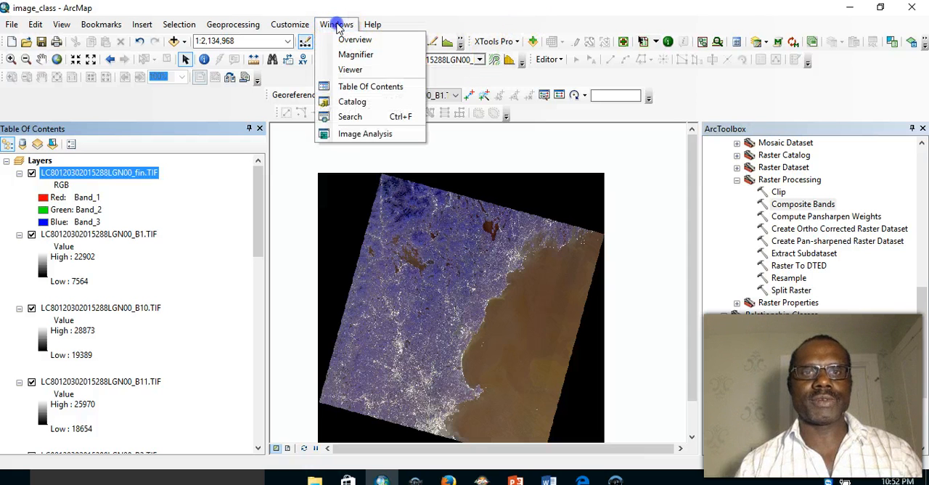
click(354, 135)
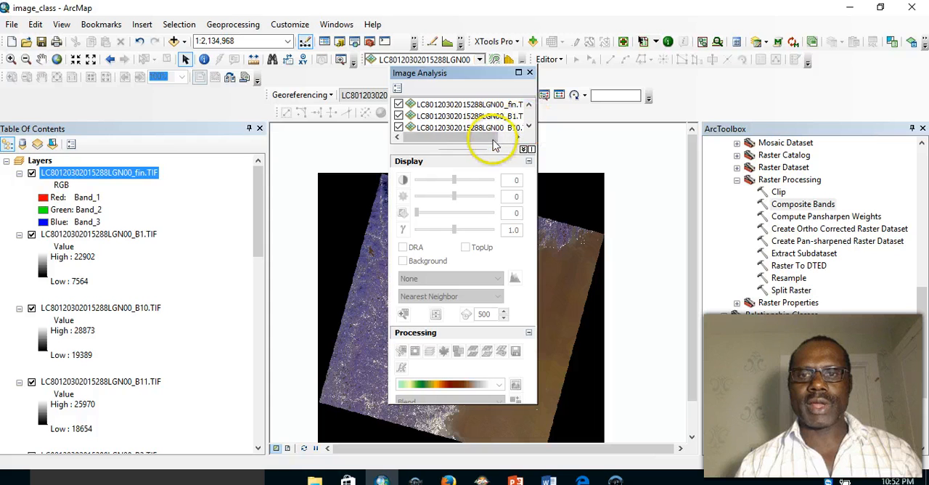
drag(488, 145, 487, 222)
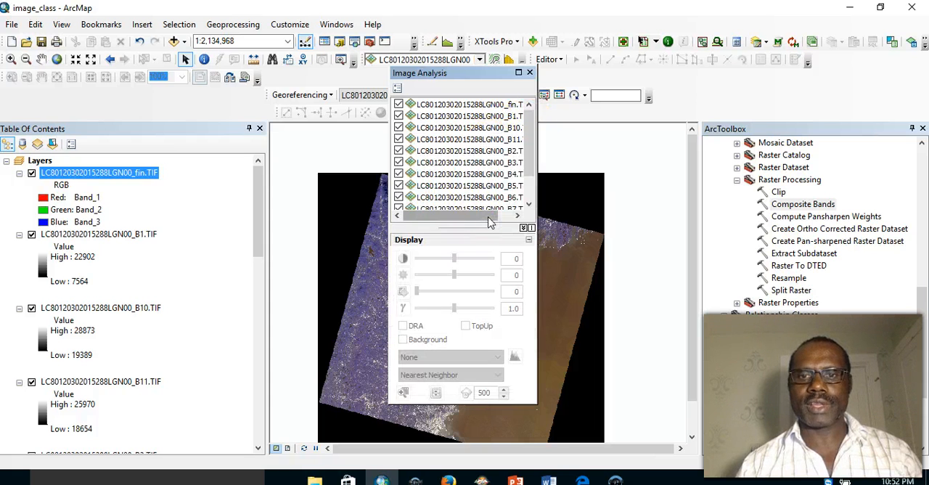
drag(480, 225, 483, 279)
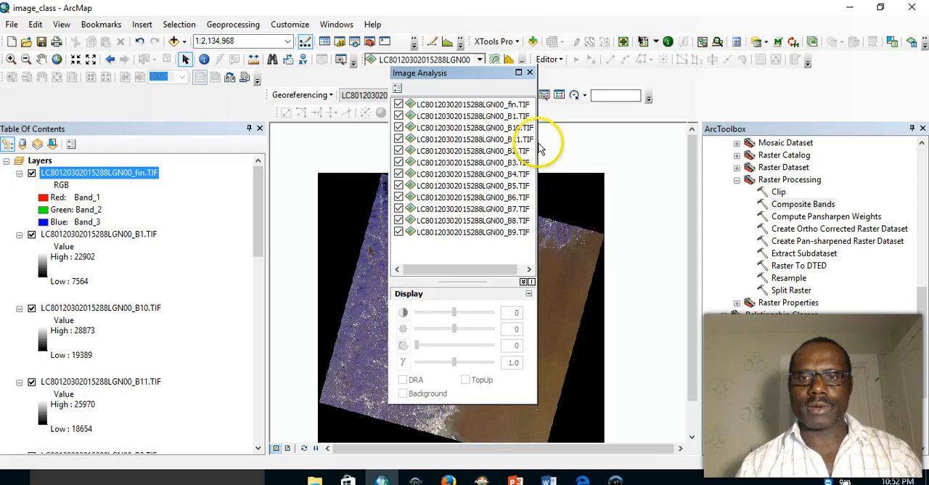
drag(537, 144, 586, 143)
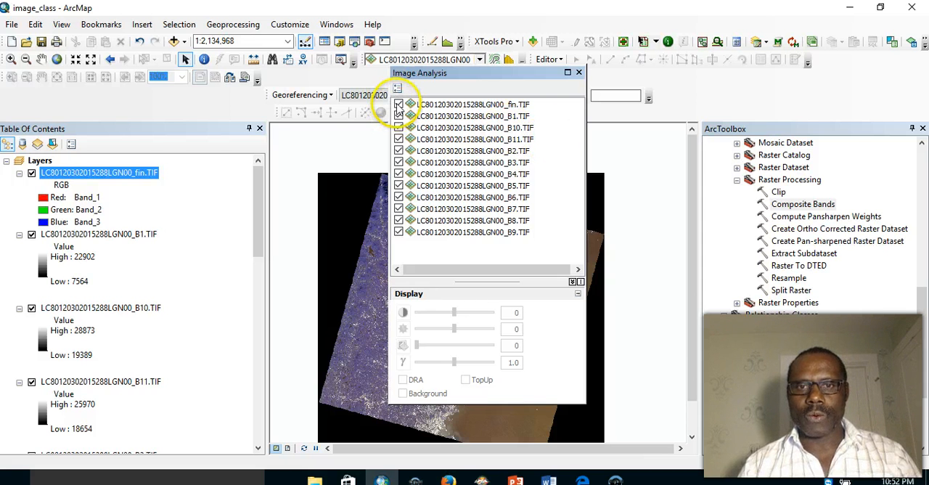
click(398, 106)
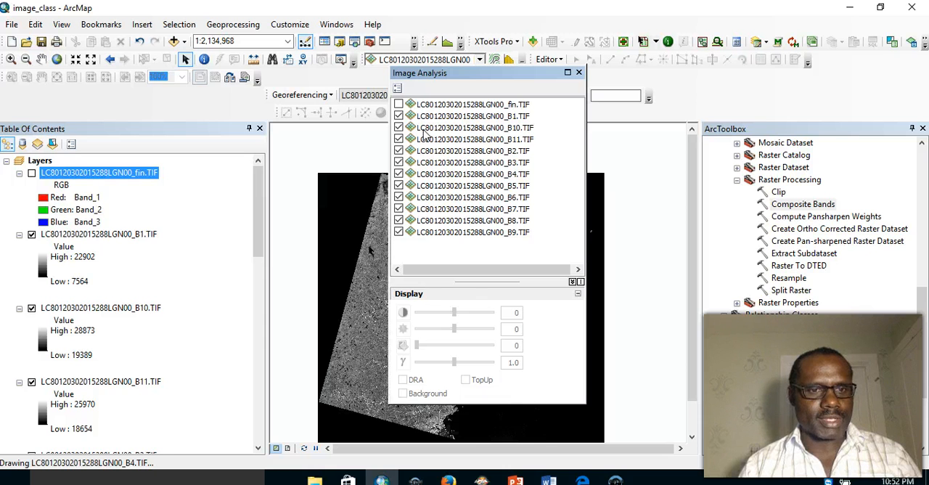
click(127, 307)
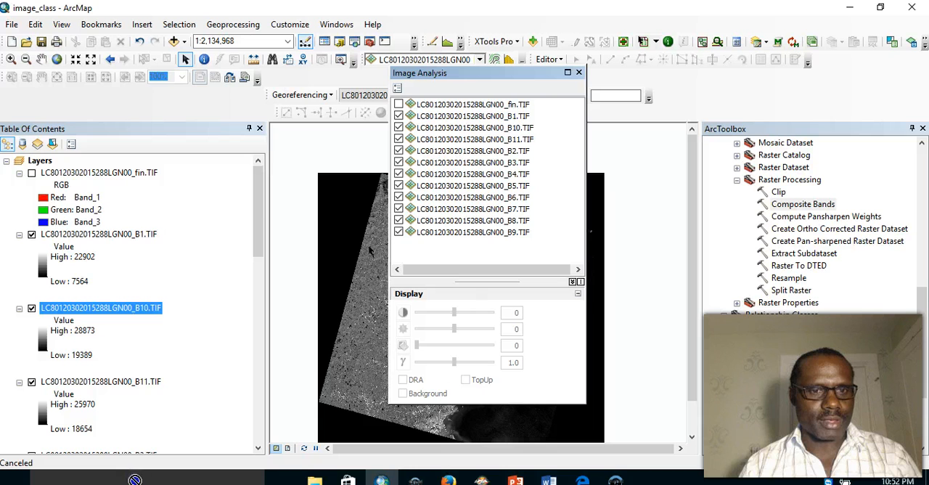
scroll(145, 447, down, 1)
drag(141, 465, 148, 423)
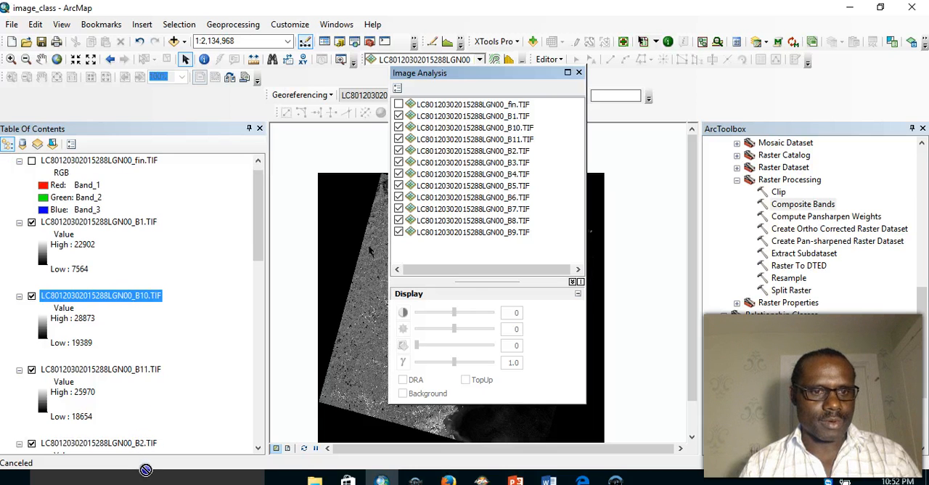
drag(145, 433, 146, 434)
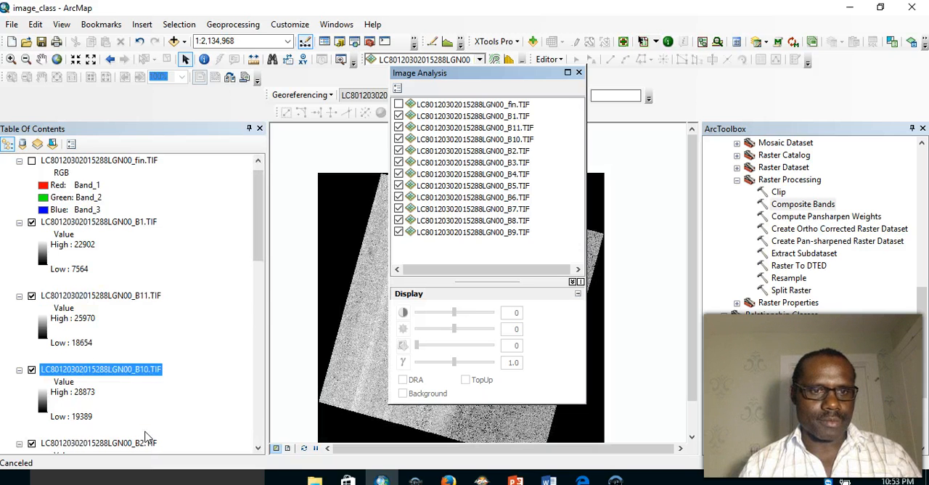
drag(255, 233, 266, 284)
drag(119, 207, 120, 219)
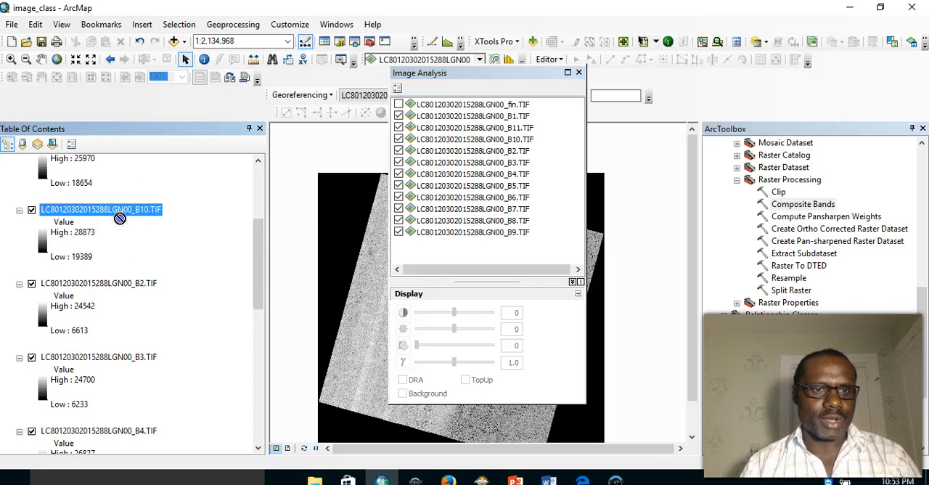
drag(135, 355, 149, 438)
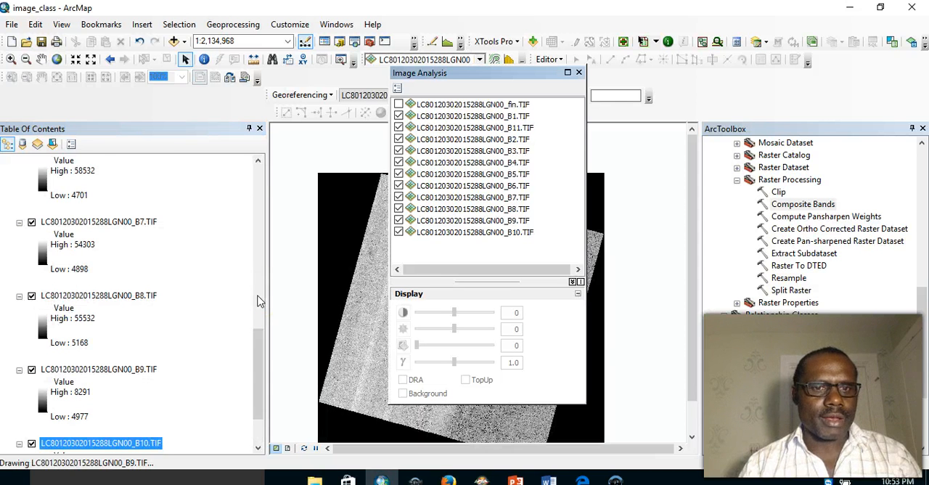
click(260, 300)
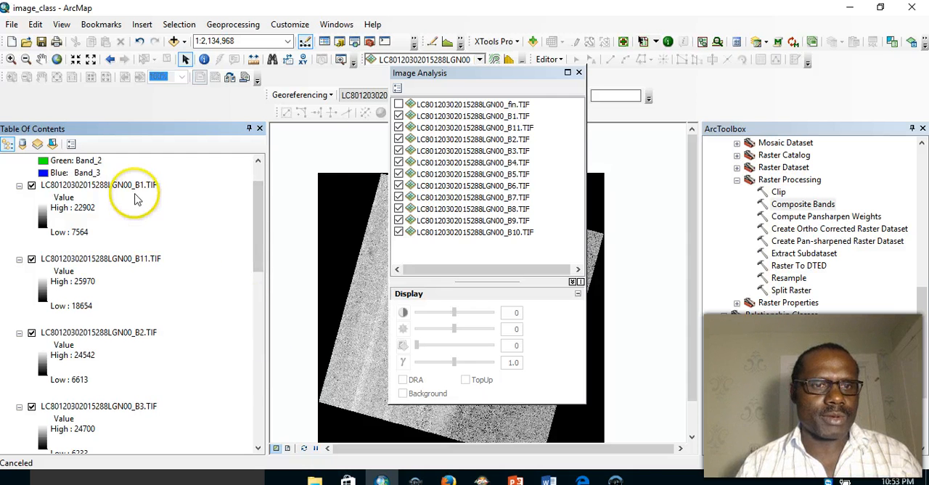
click(117, 260)
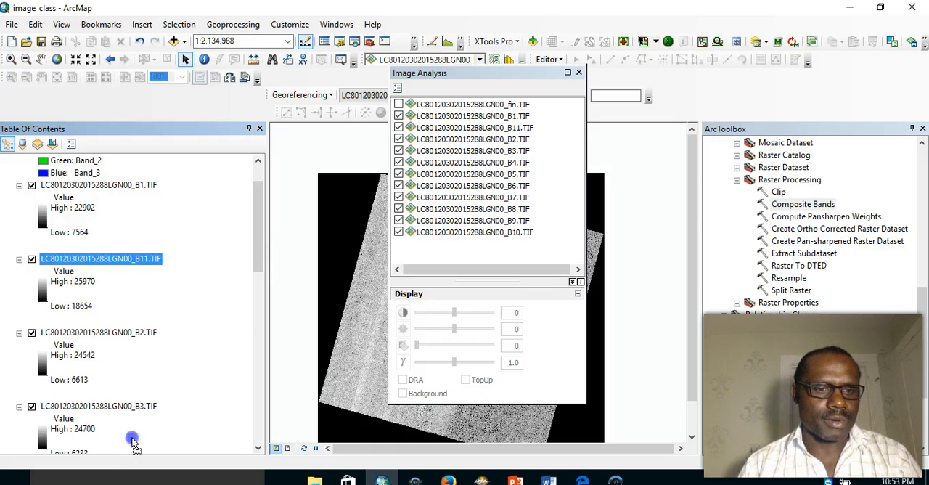
drag(132, 411, 129, 398)
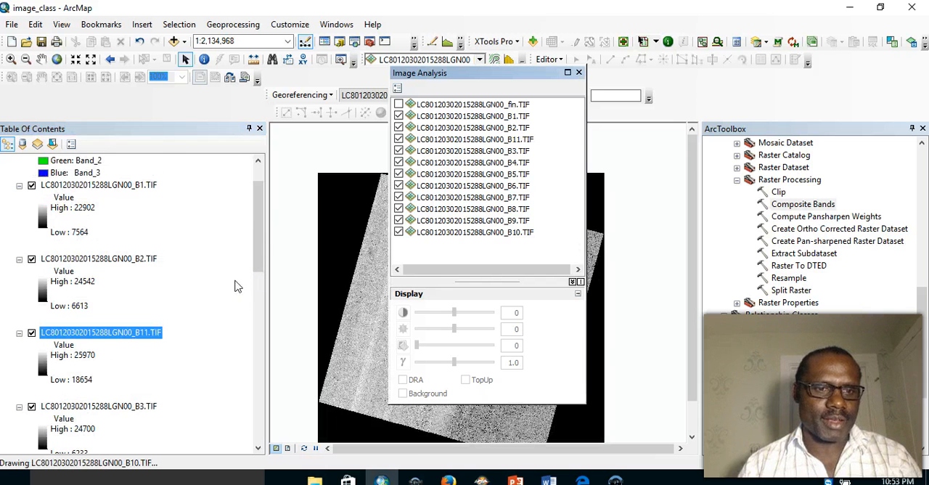
drag(107, 333, 103, 395)
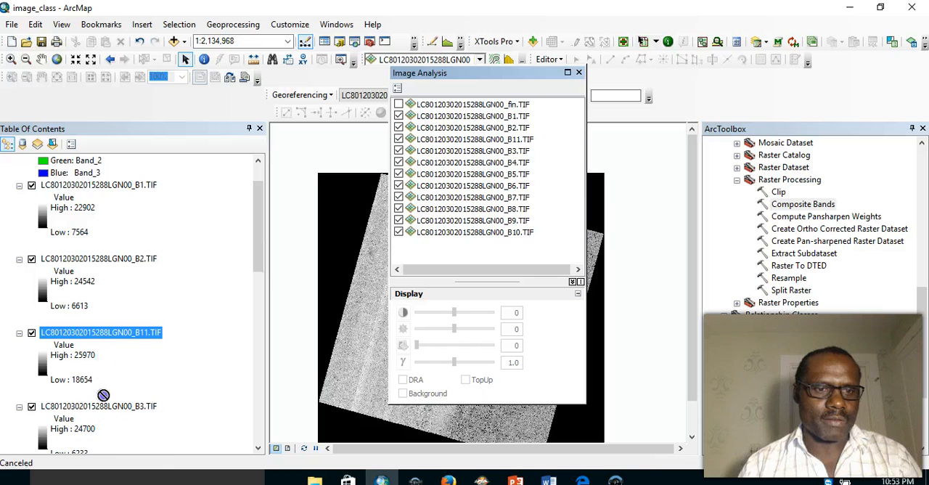
drag(108, 458, 110, 453)
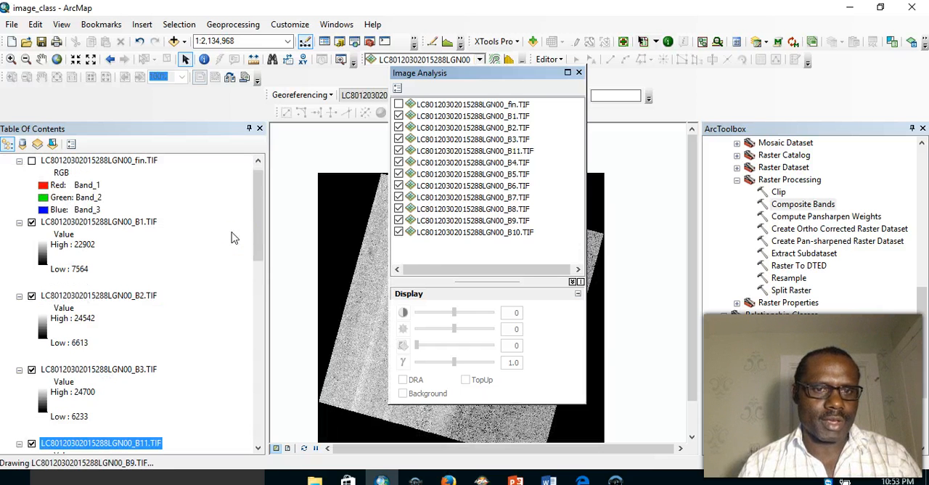
drag(258, 245, 255, 361)
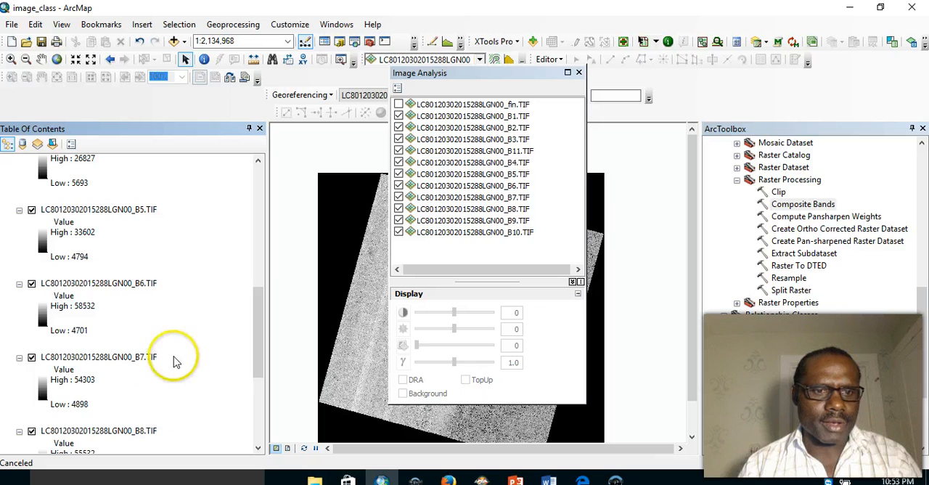
drag(259, 312, 258, 257)
click(122, 236)
drag(124, 320, 91, 440)
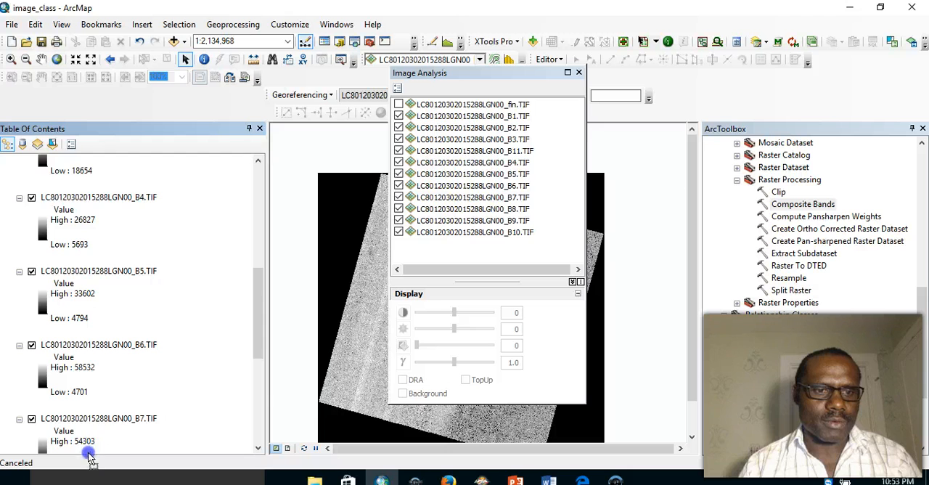
mouse_move(98, 406)
mouse_down()
mouse_move(96, 459)
mouse_move(106, 429)
mouse_up()
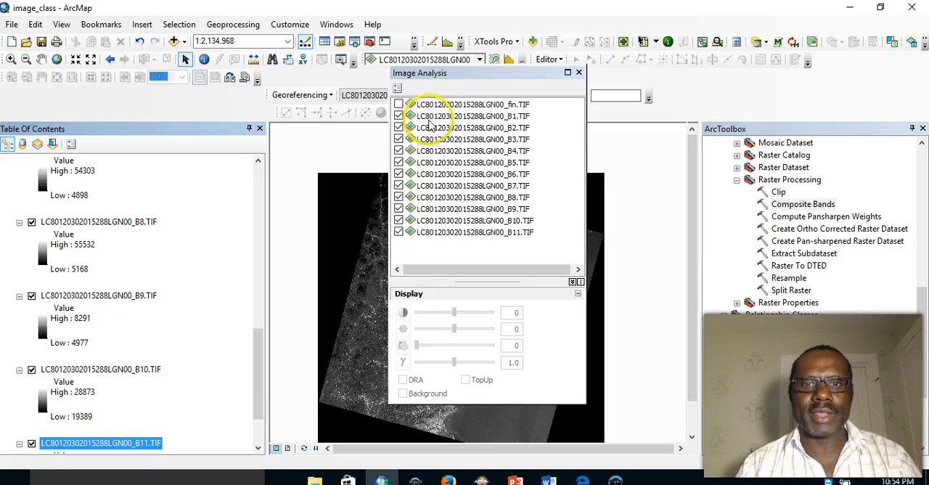
- Select all the single-band layers from B1 through B11 in the Image Analysis layer list
click(434, 117)
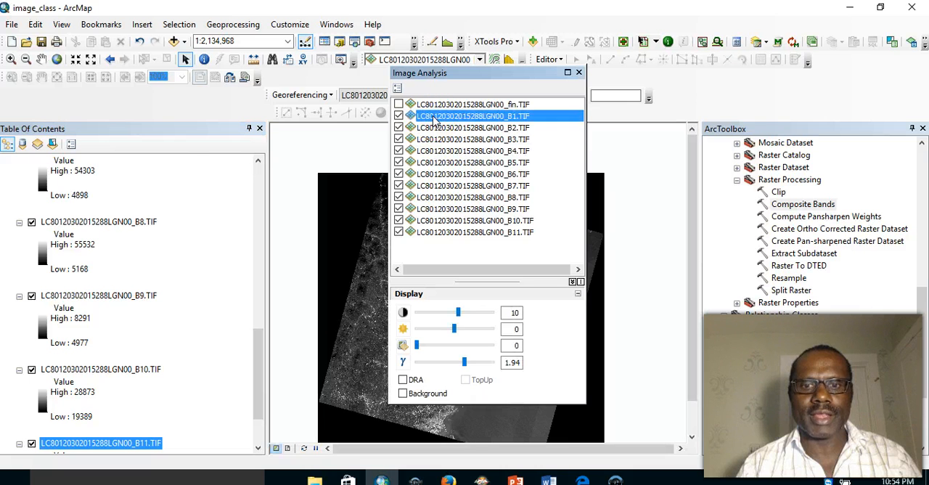
click(573, 283)
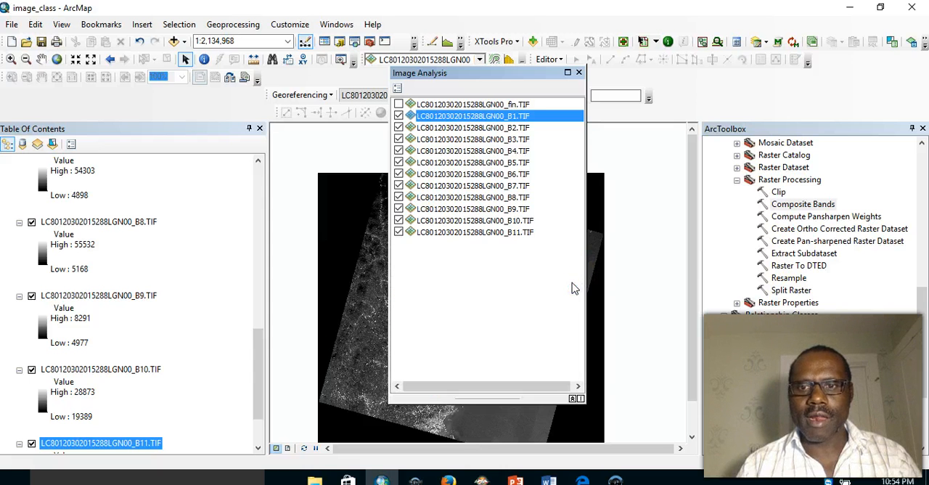
click(572, 398)
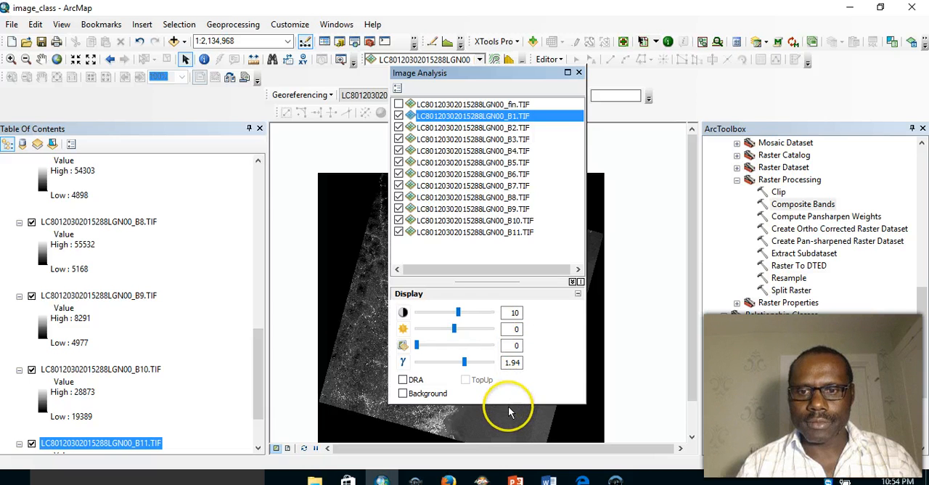
click(513, 434)
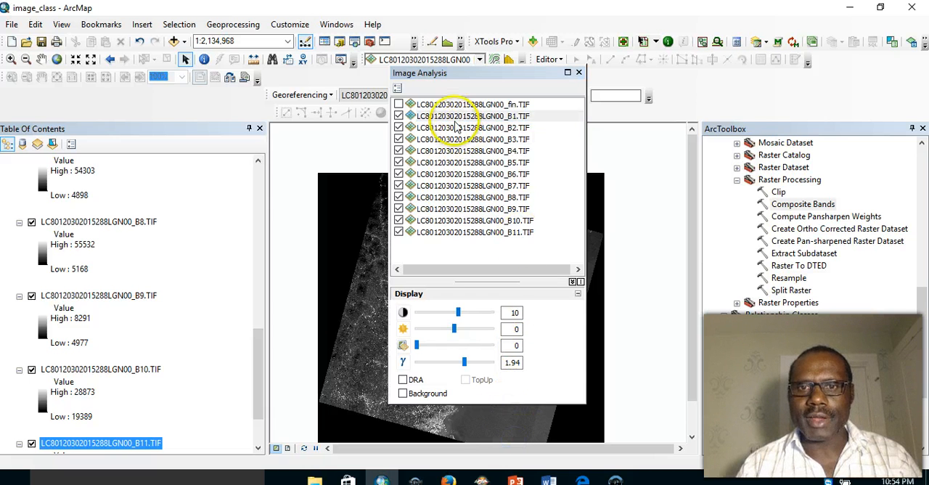
click(446, 116)
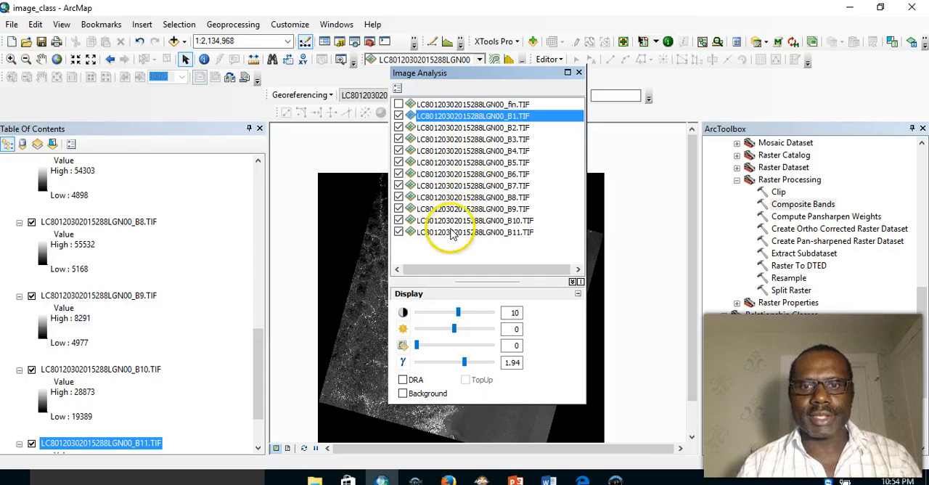
shift+click(450, 233)
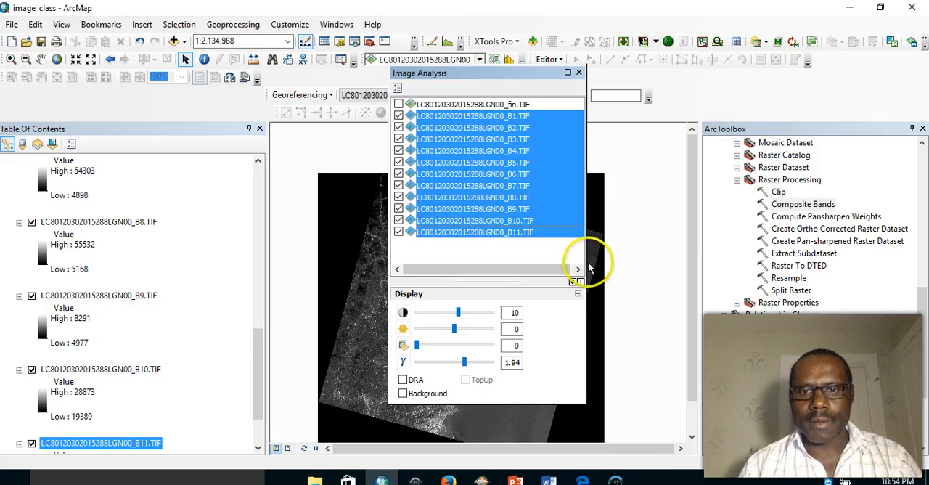
- Rearrange the Image Analysis window to reveal its processing tools and combine the selected bands with Composite Bands
drag(524, 74, 503, 25)
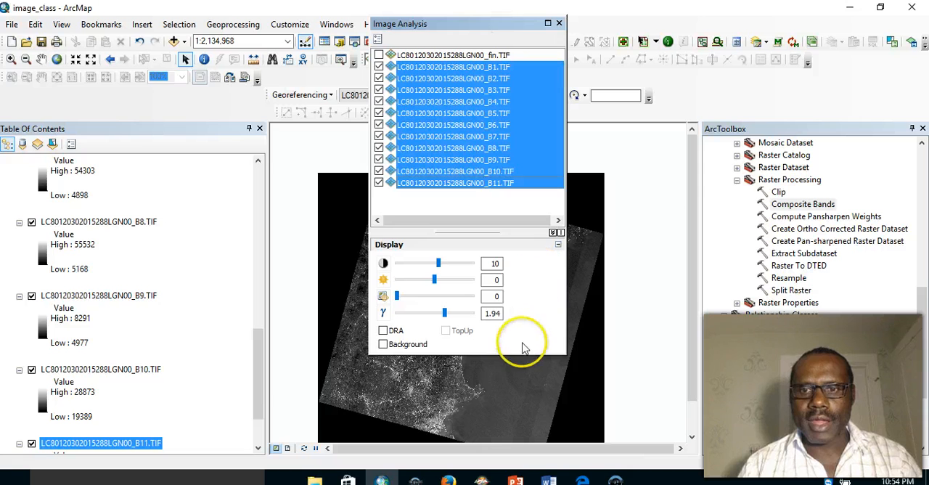
drag(516, 355, 521, 438)
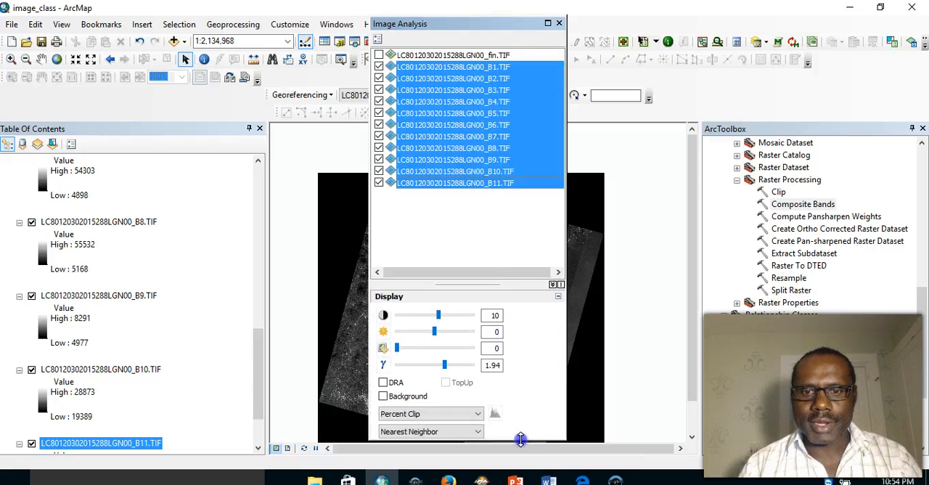
click(561, 284)
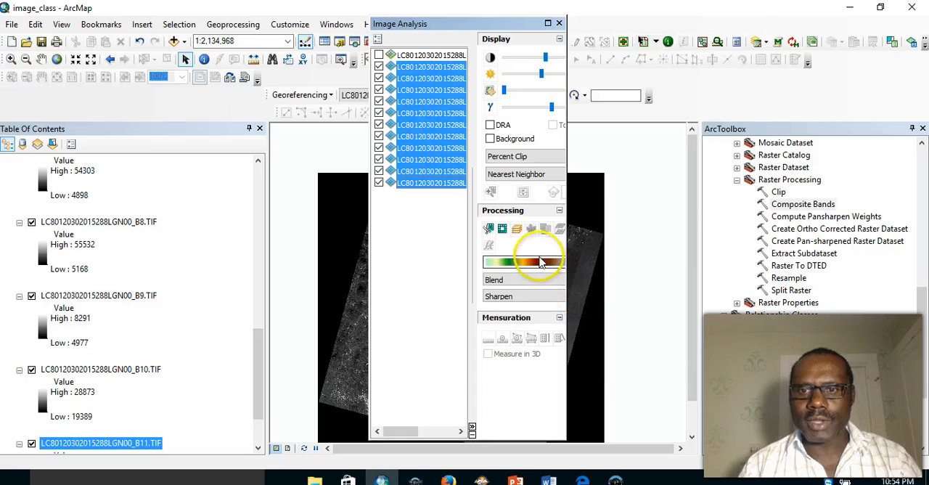
click(517, 229)
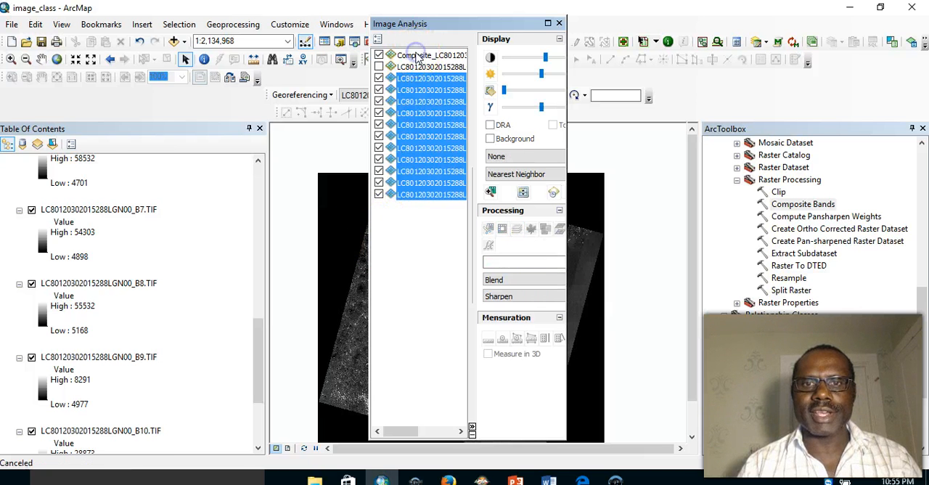
click(417, 58)
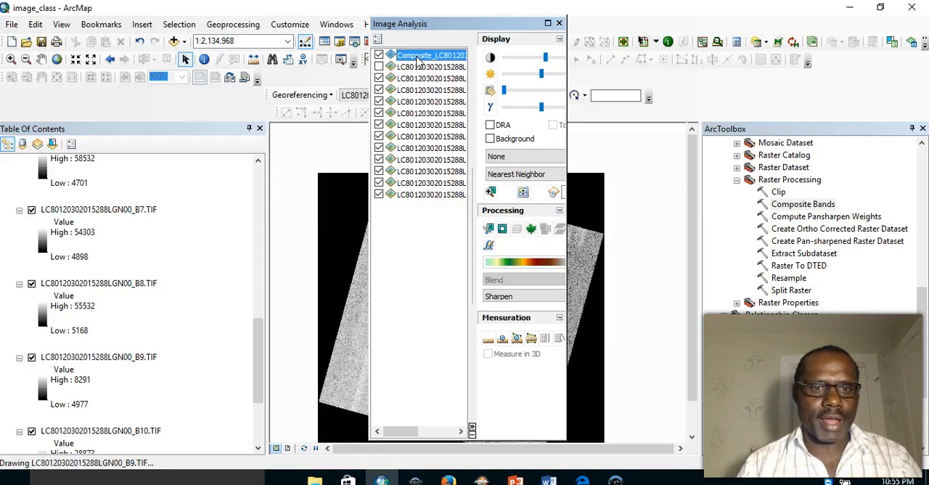
drag(257, 360, 251, 150)
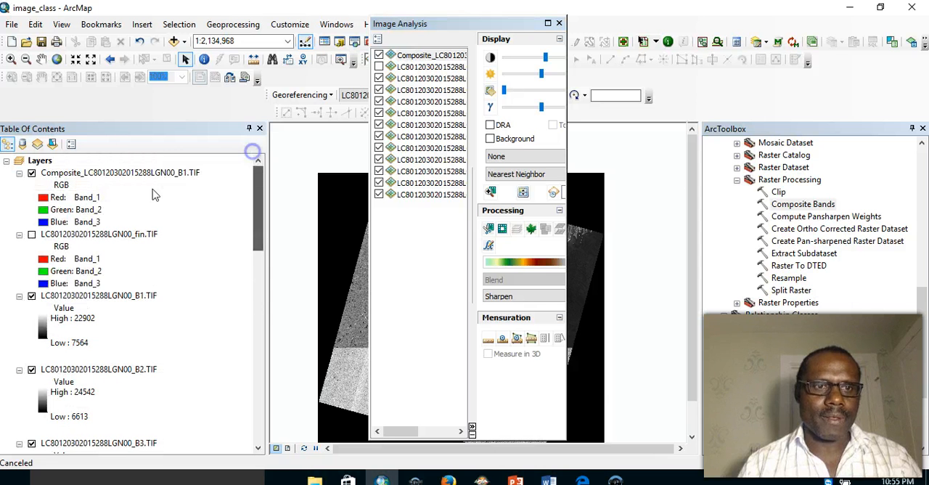
click(114, 174)
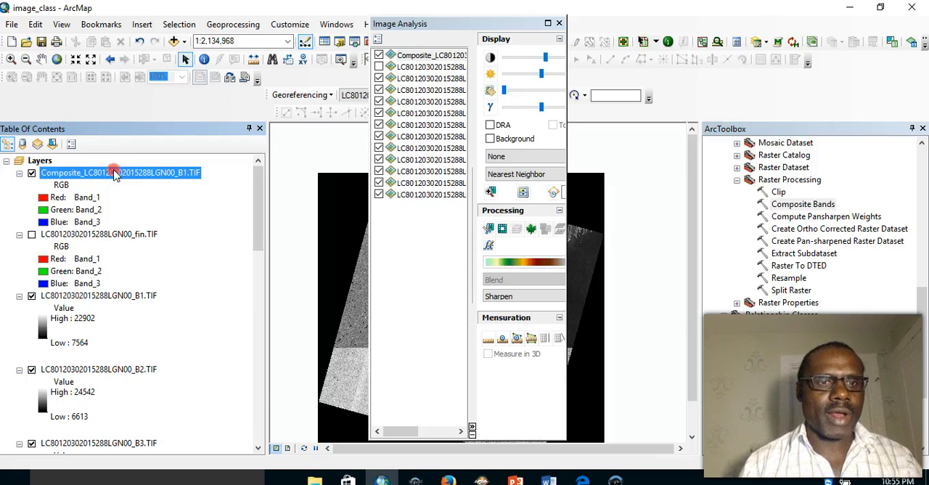
right_click(114, 172)
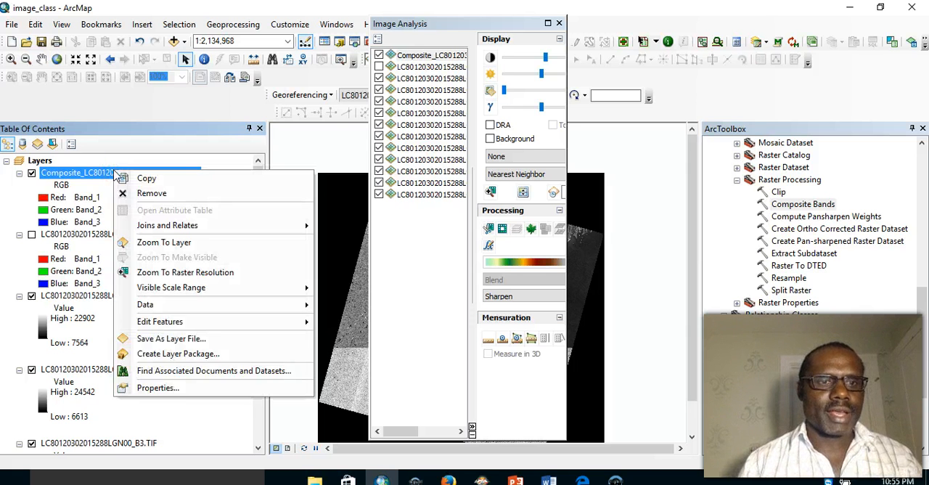
click(161, 390)
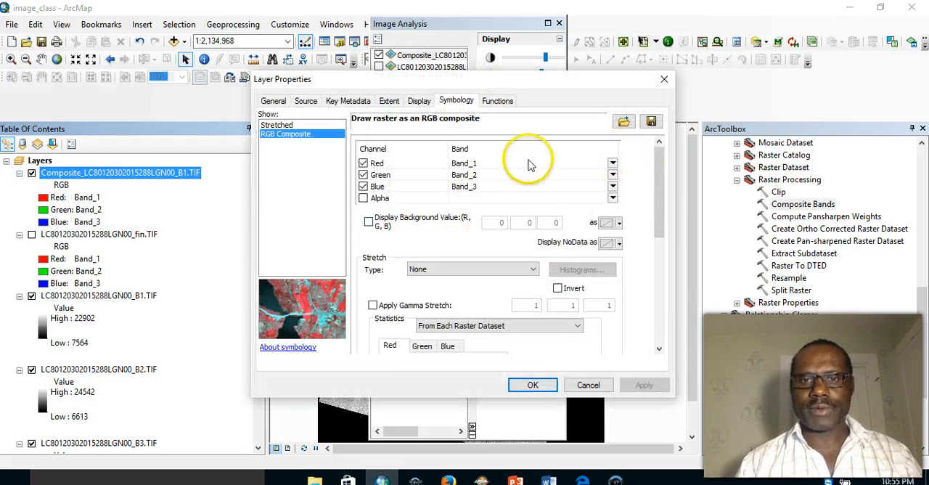
click(303, 101)
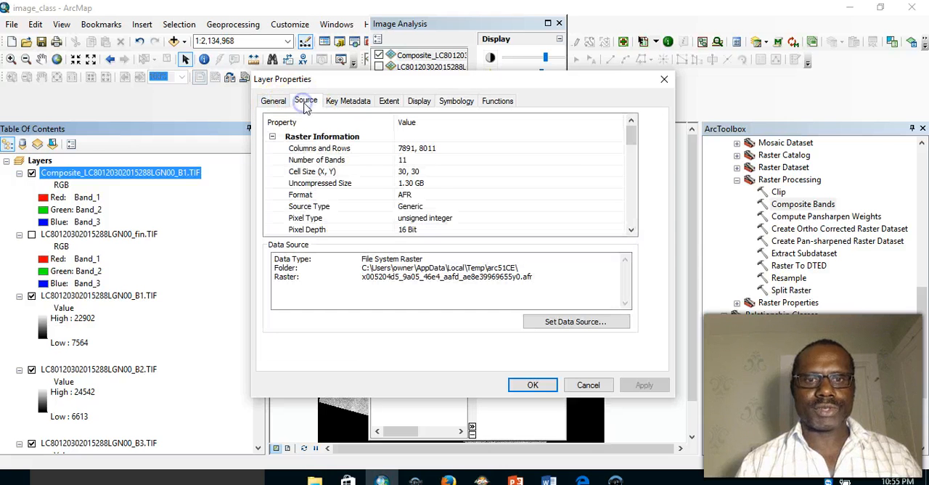
drag(632, 132, 632, 158)
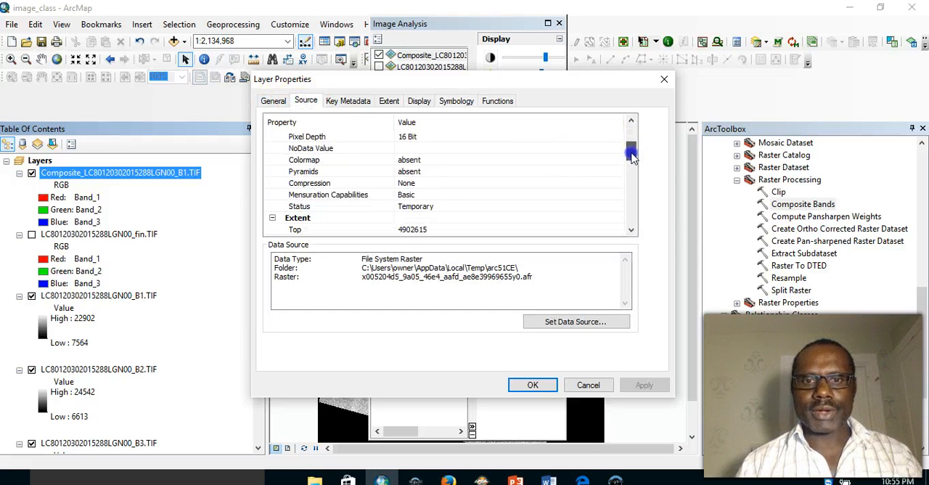
click(303, 207)
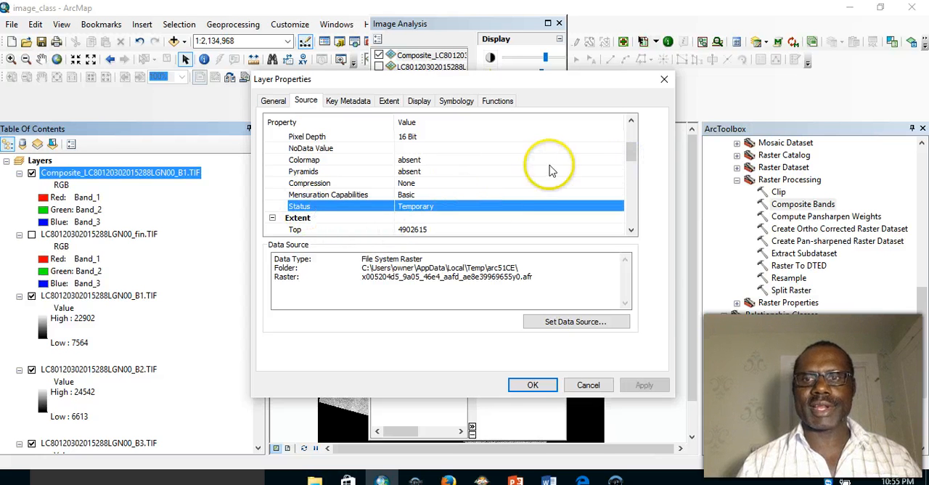
click(665, 79)
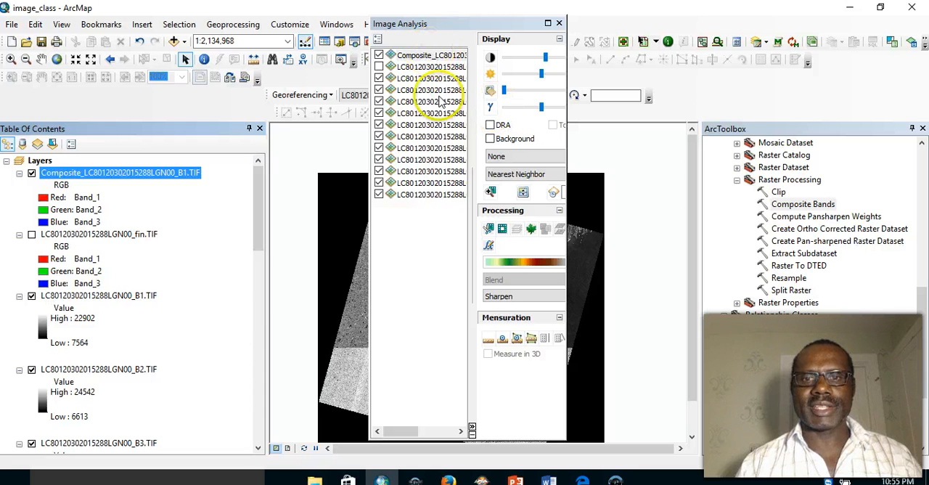
- Widen the Image Analysis window to show all processing tools and open the raster export settings for the composite layer
click(421, 56)
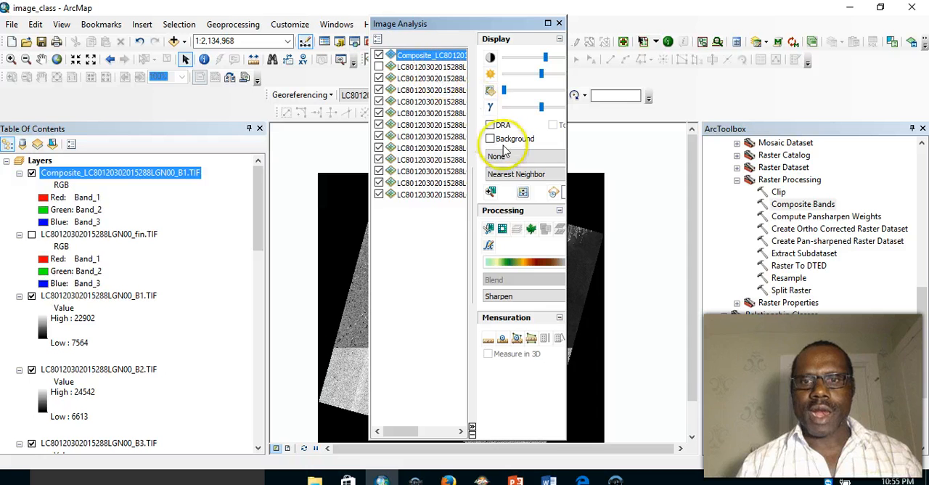
click(472, 430)
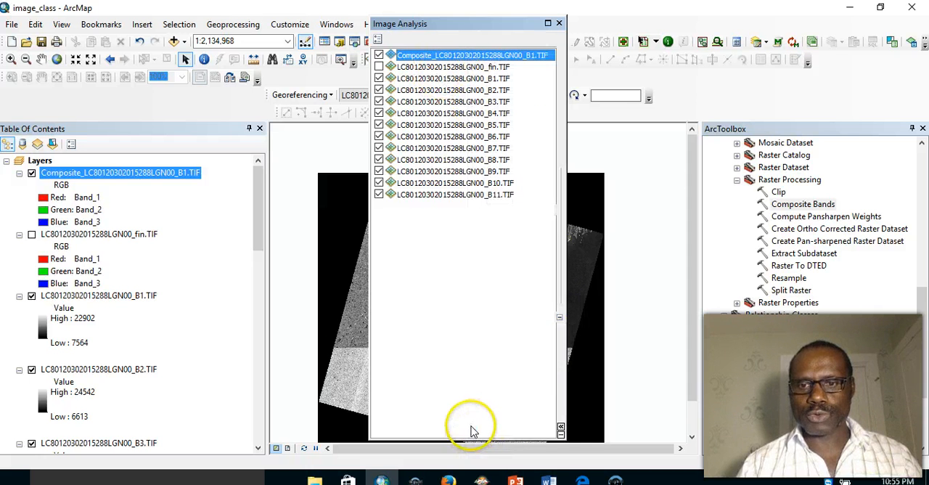
click(560, 428)
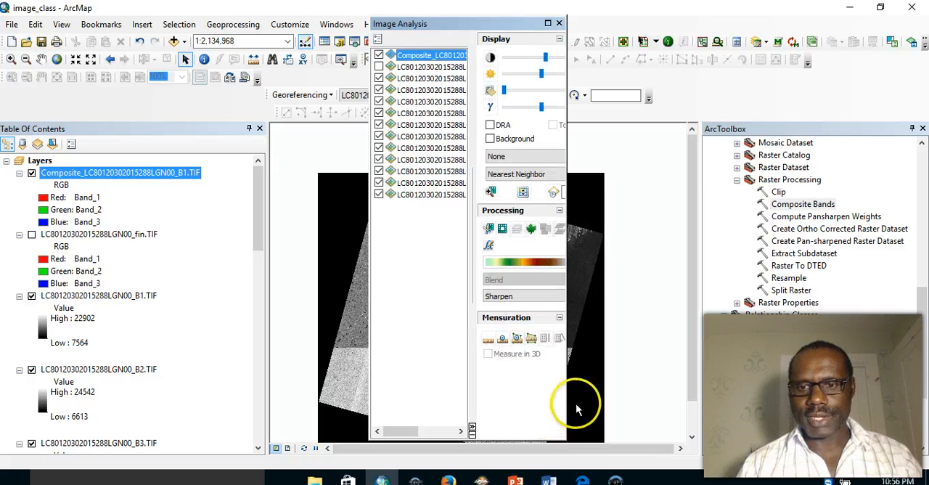
drag(566, 395, 619, 392)
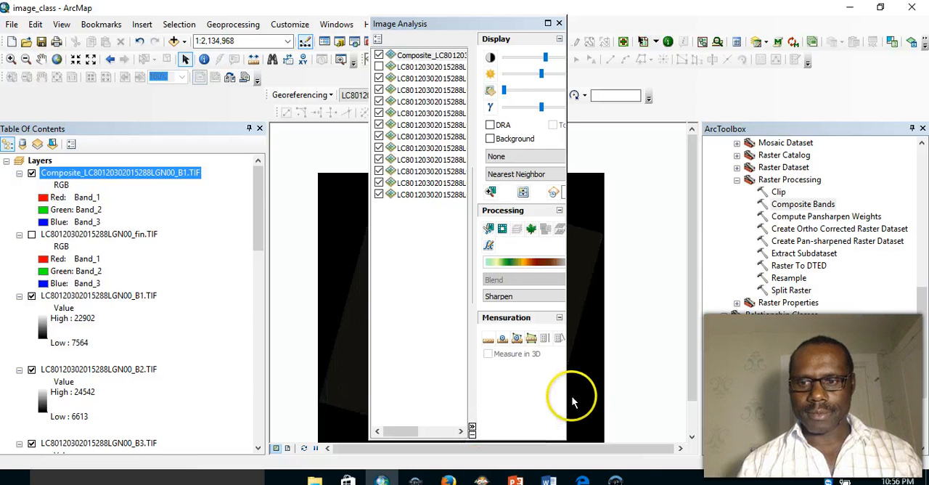
drag(565, 396, 711, 376)
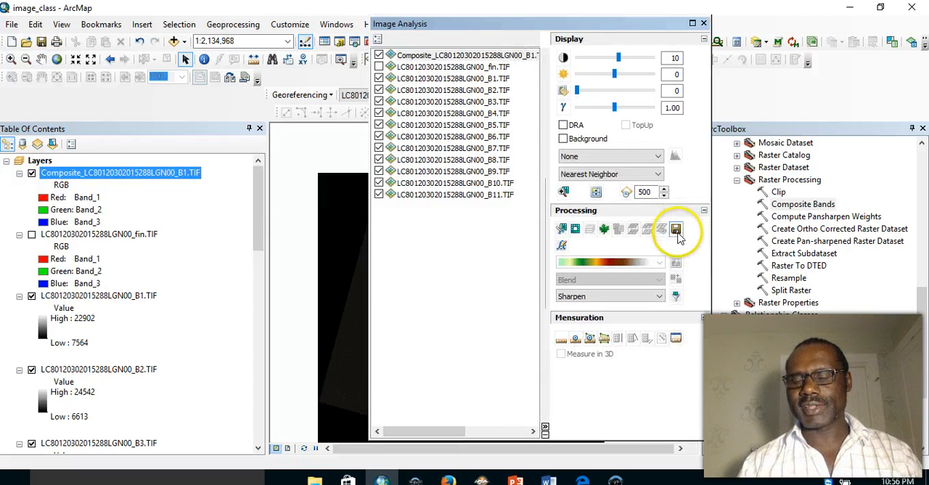
click(439, 56)
click(675, 229)
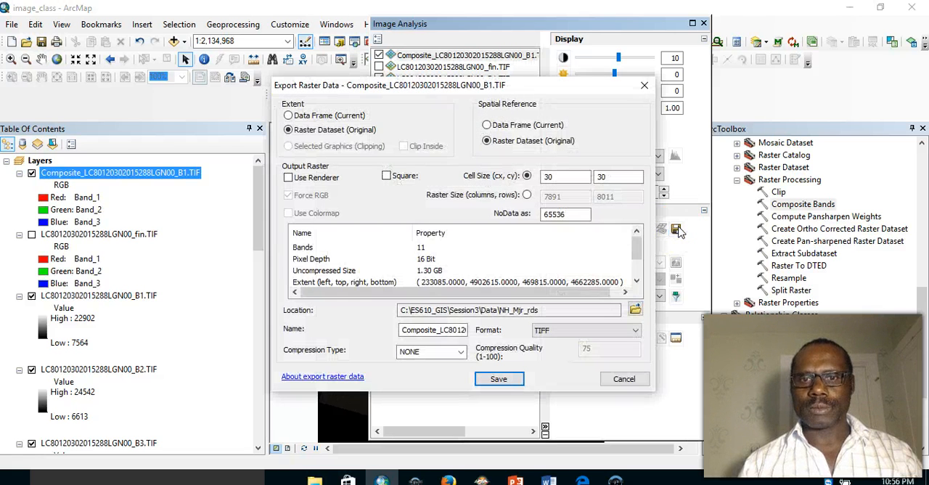
click(575, 327)
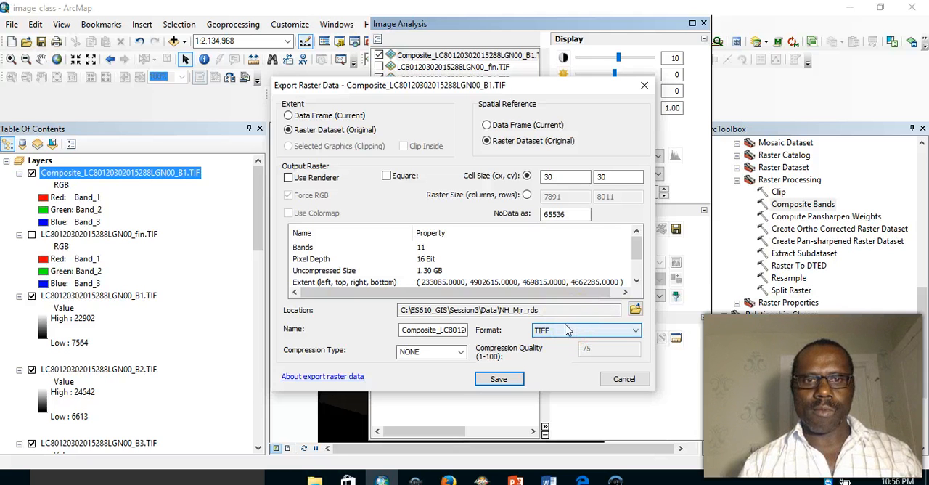
click(581, 329)
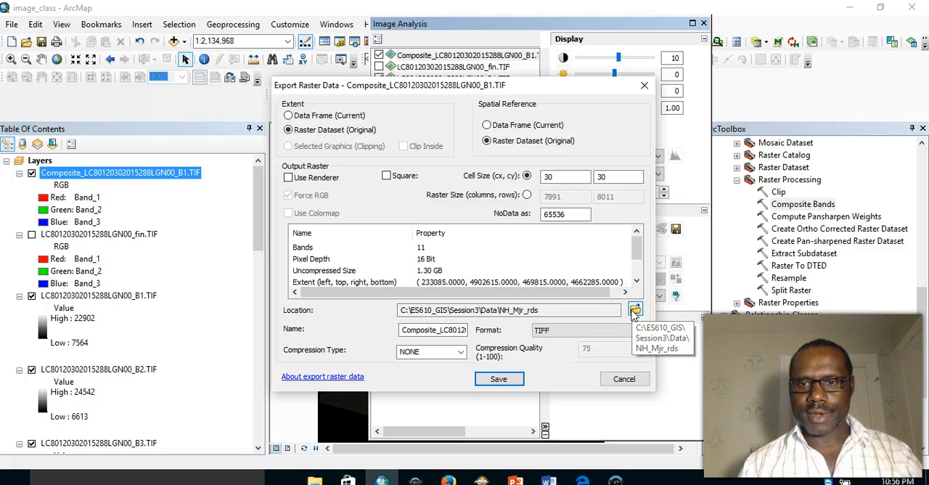
- Browse to the C:\ES610_GIS\Session5 folder for the export location and create a new folder named Data2 in it
click(635, 311)
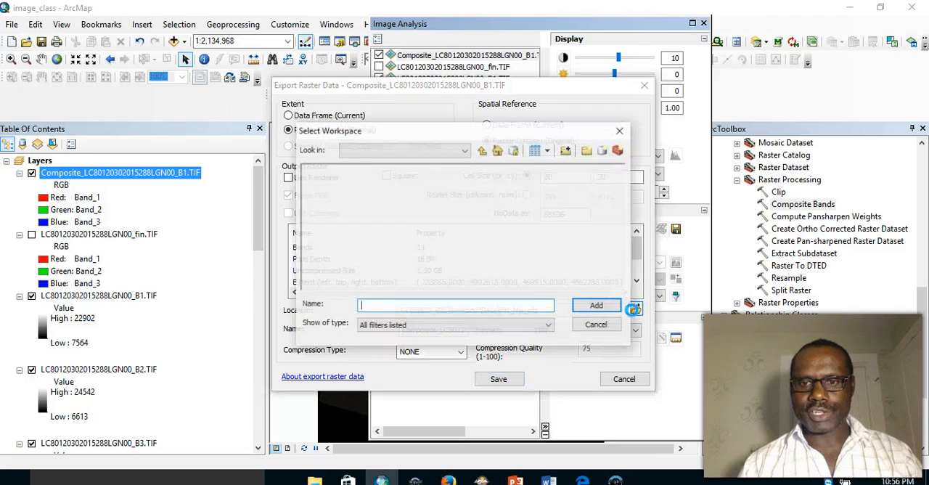
click(483, 151)
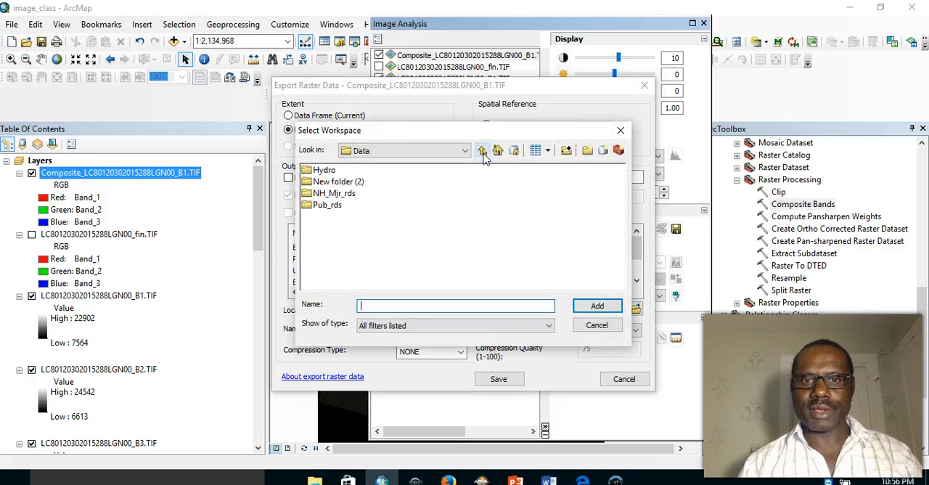
click(484, 151)
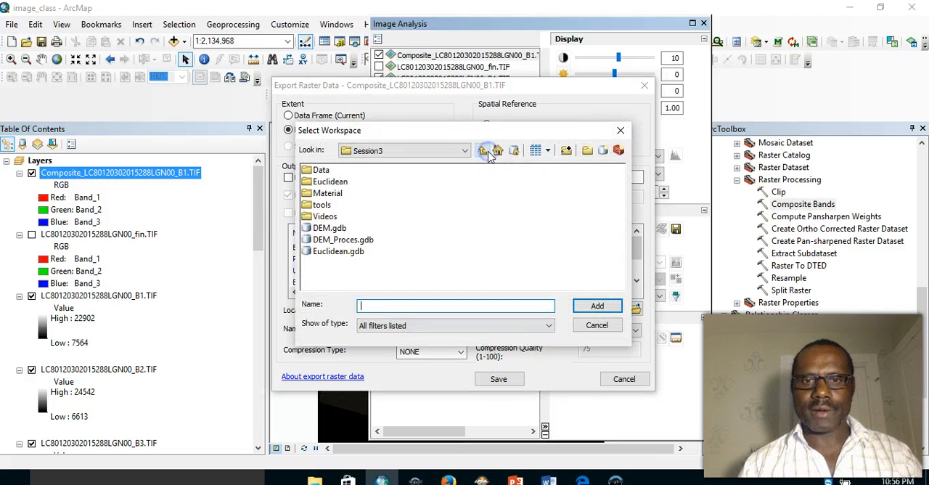
click(483, 151)
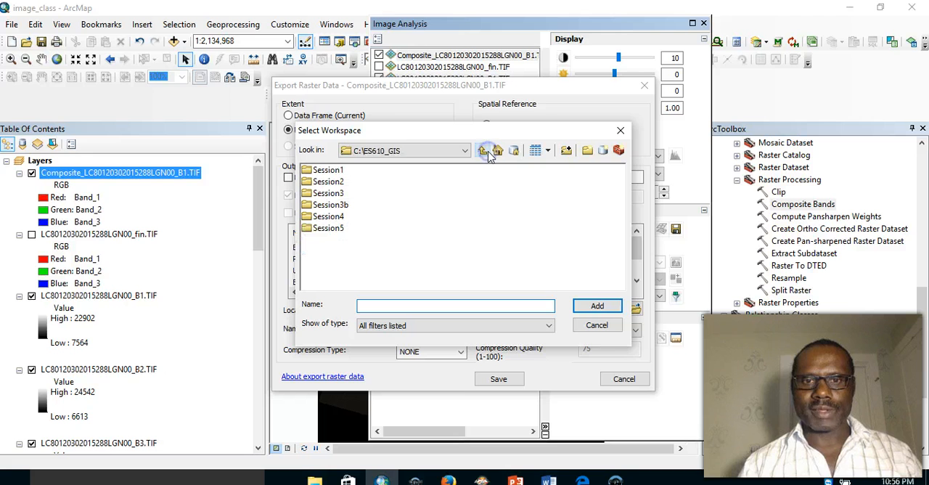
double_click(328, 228)
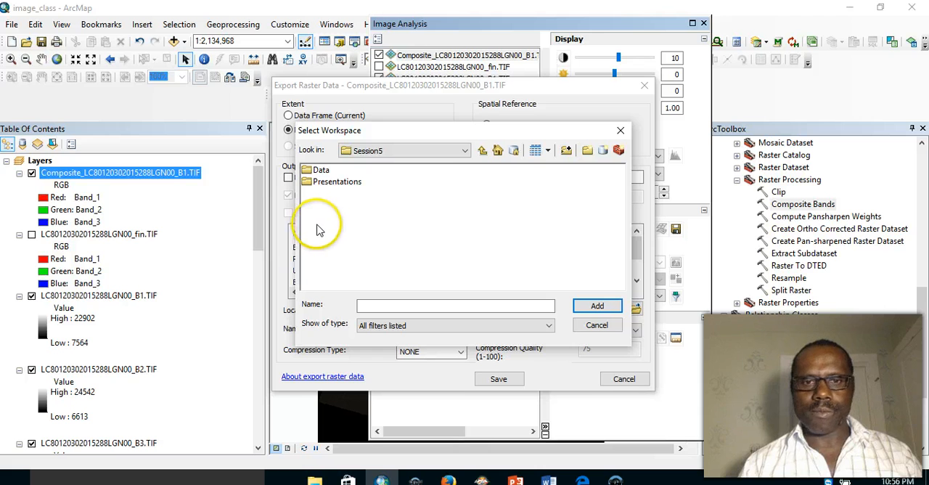
click(587, 150)
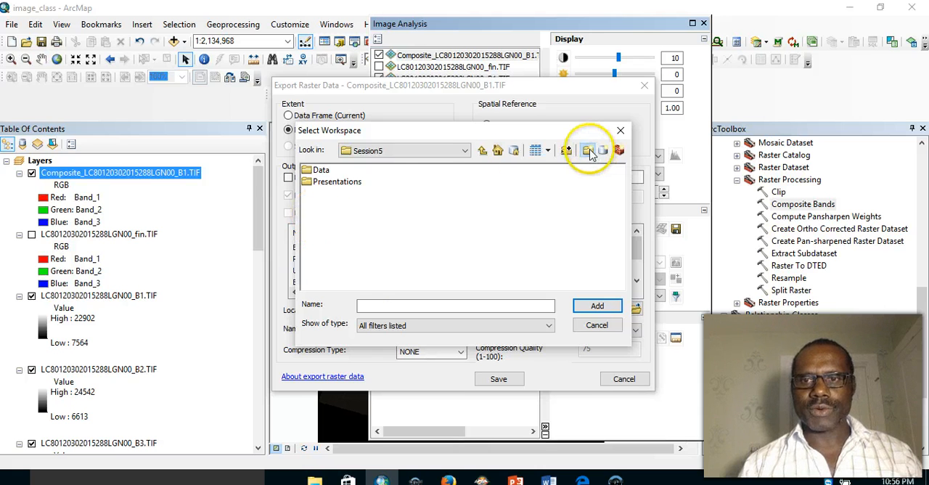
text(Data2)
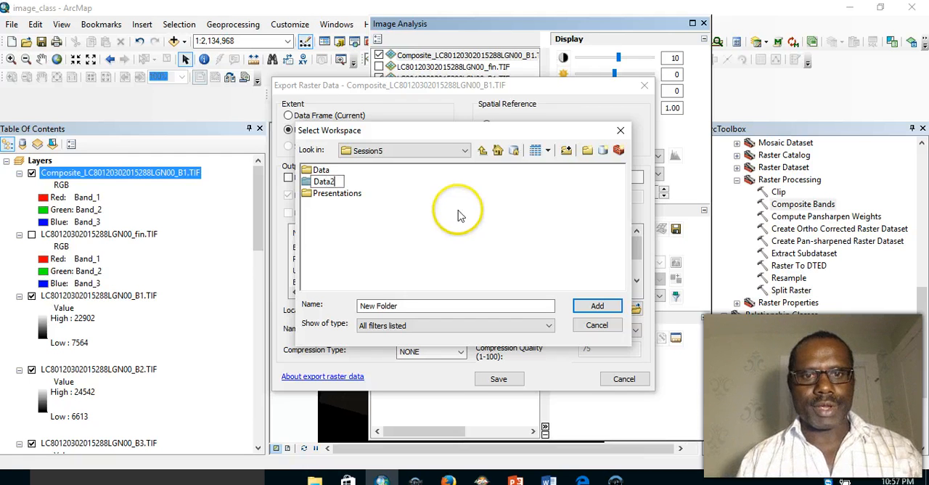
click(444, 222)
- Try to add compos_final as the export workspace inside the Data2 folder
double_click(323, 181)
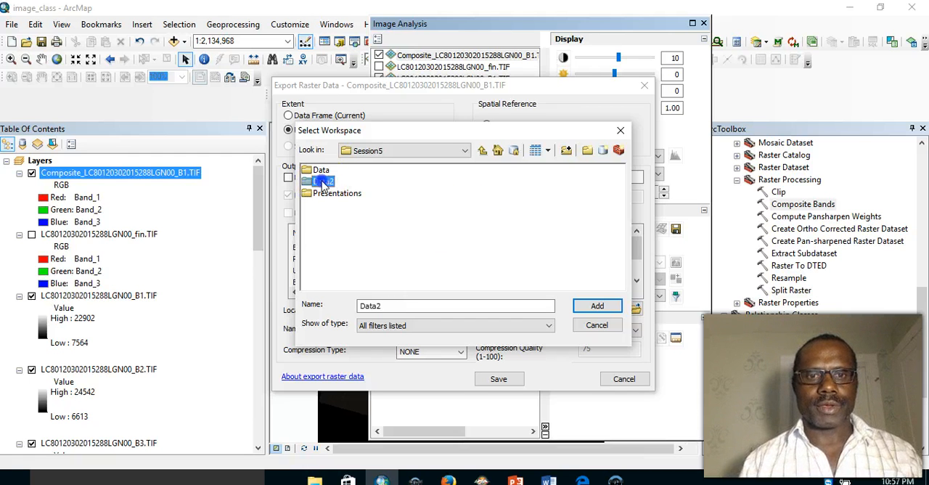
click(385, 306)
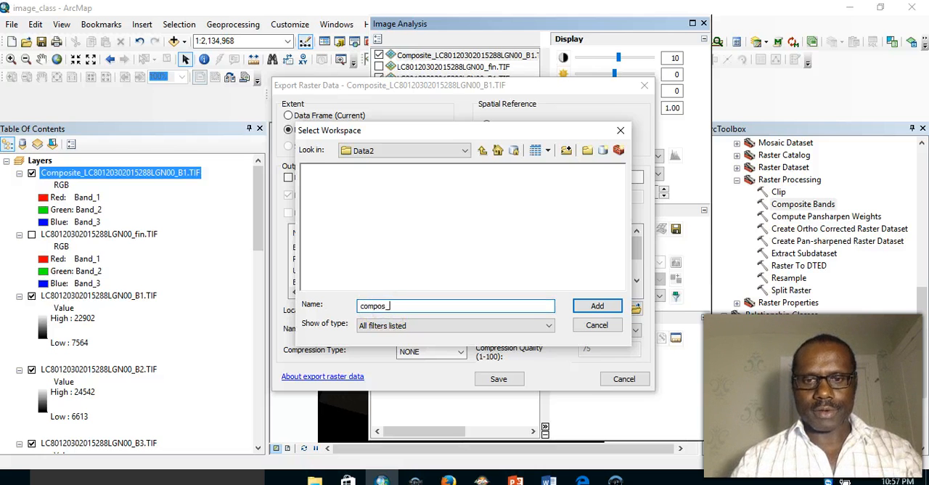
click(588, 308)
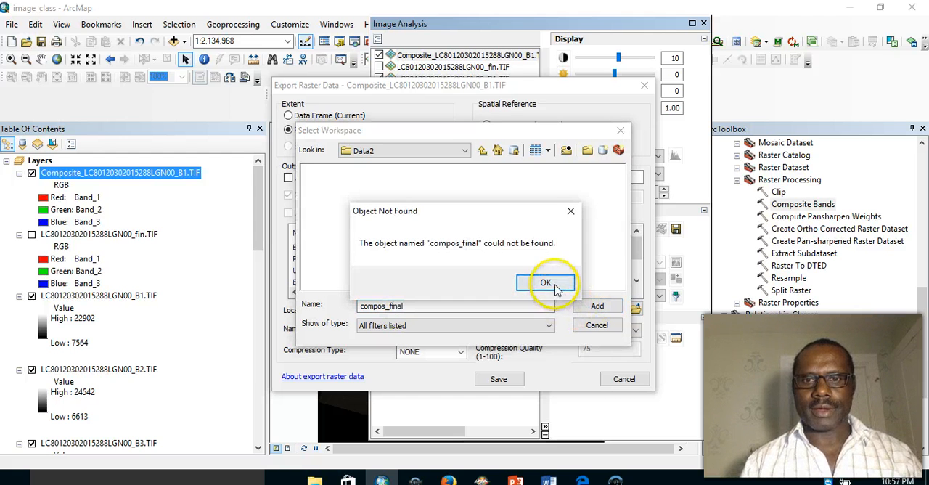
click(546, 283)
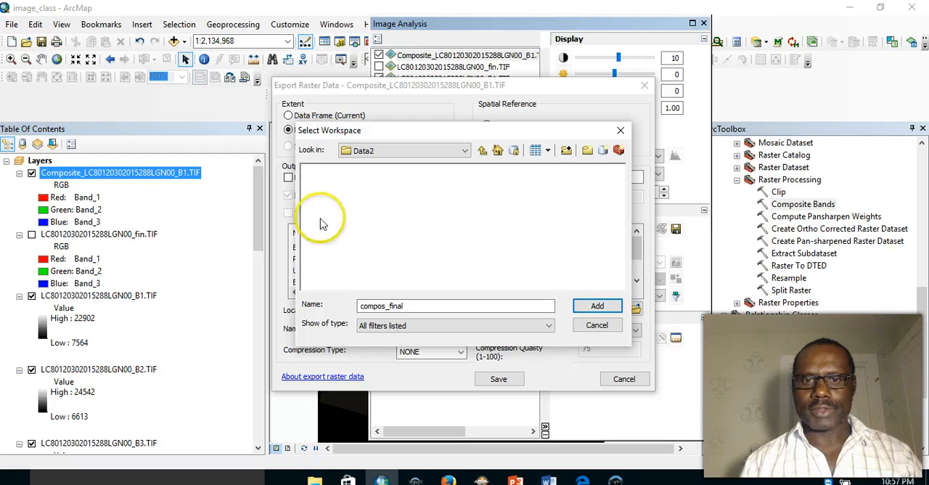
- Set the export location to the Data2 folder in Session5, then close the export dialog without saving
click(482, 151)
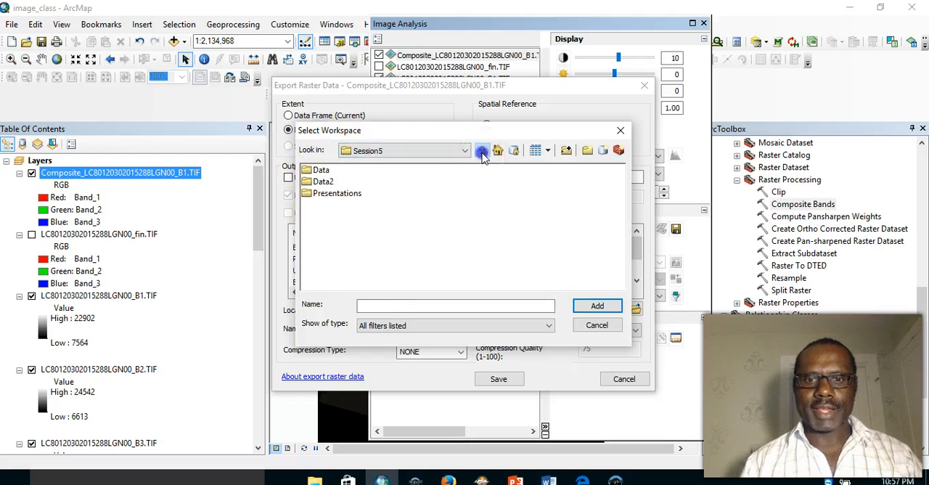
click(311, 195)
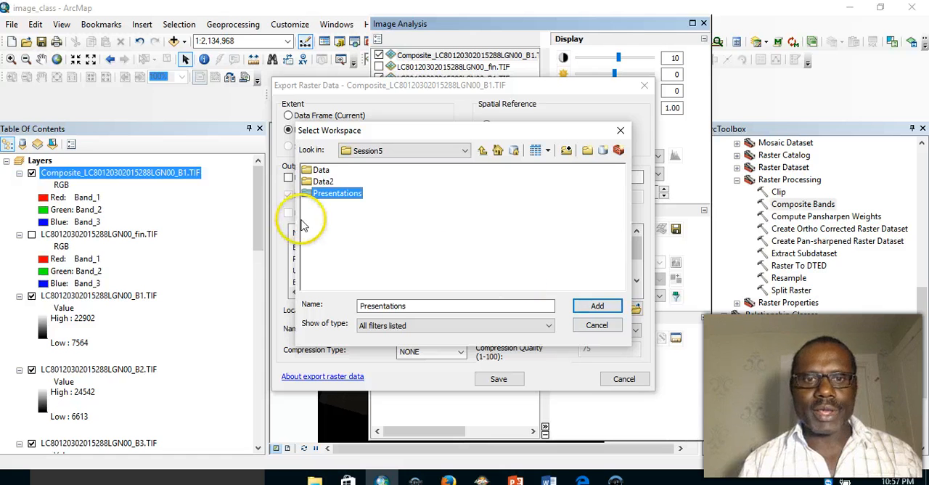
click(312, 183)
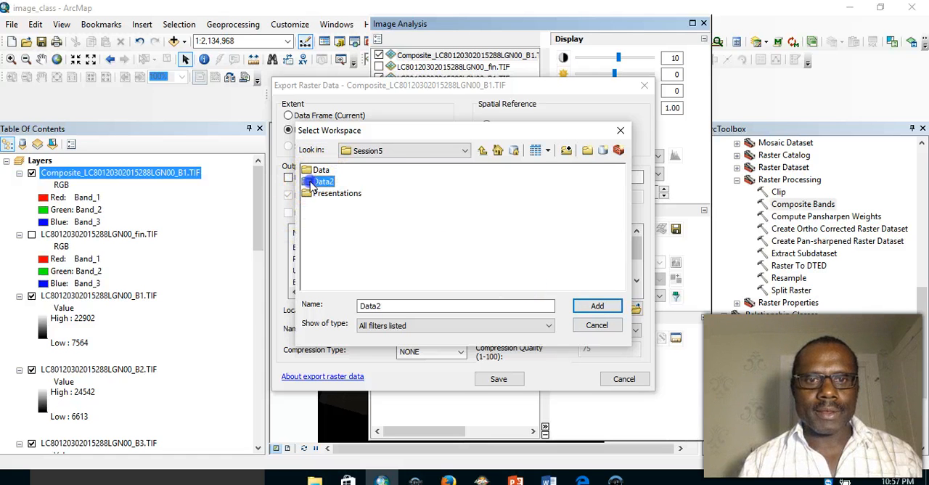
click(596, 305)
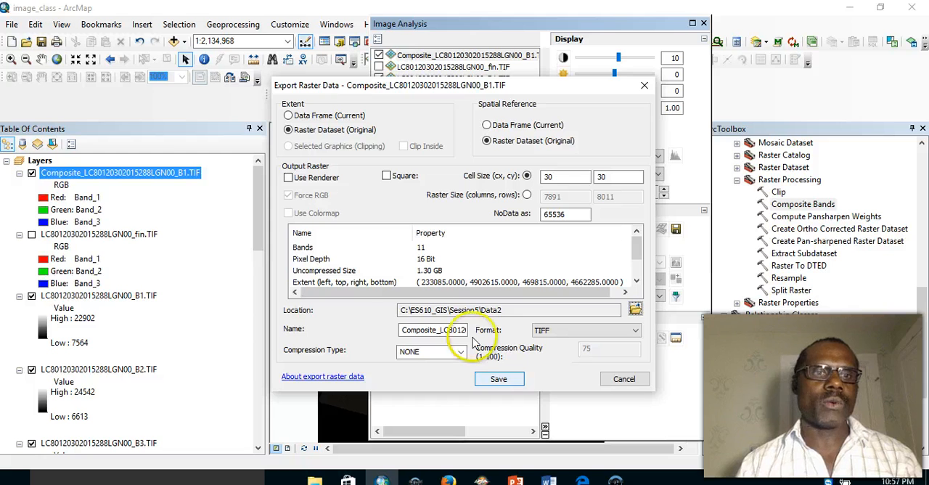
click(643, 85)
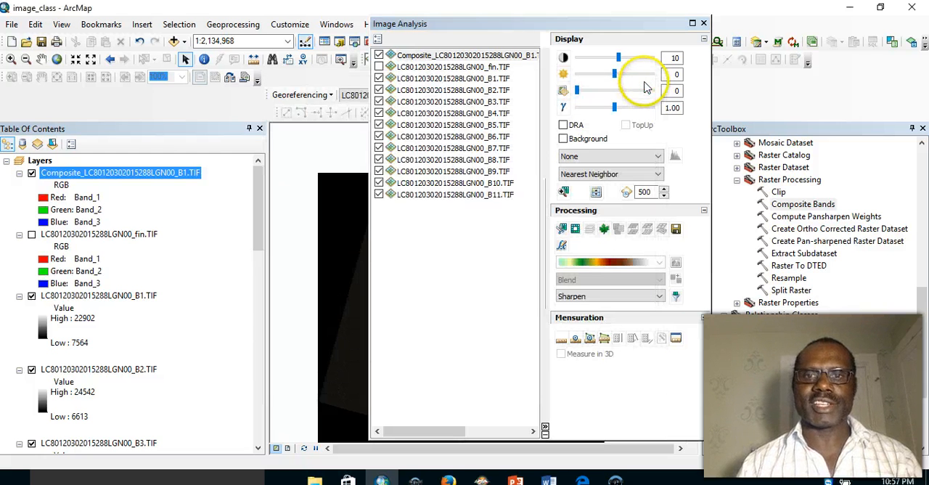
click(698, 23)
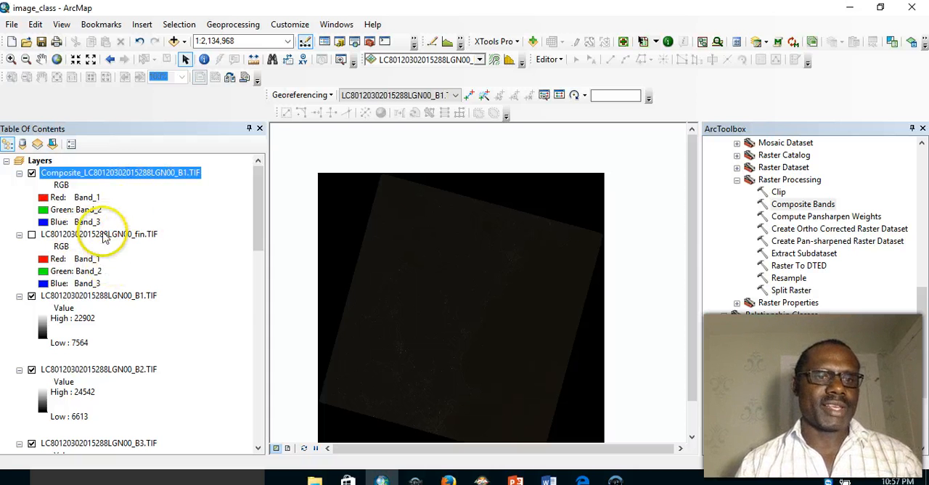
right_click(116, 176)
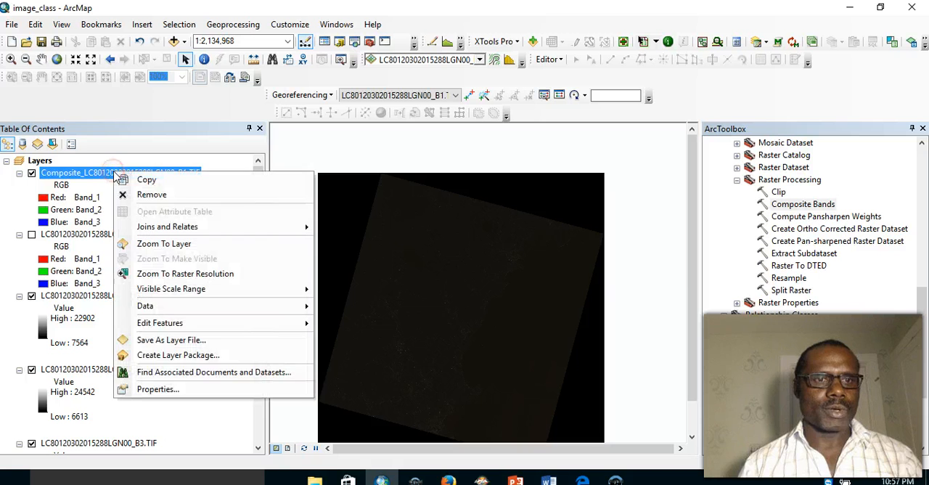
click(151, 195)
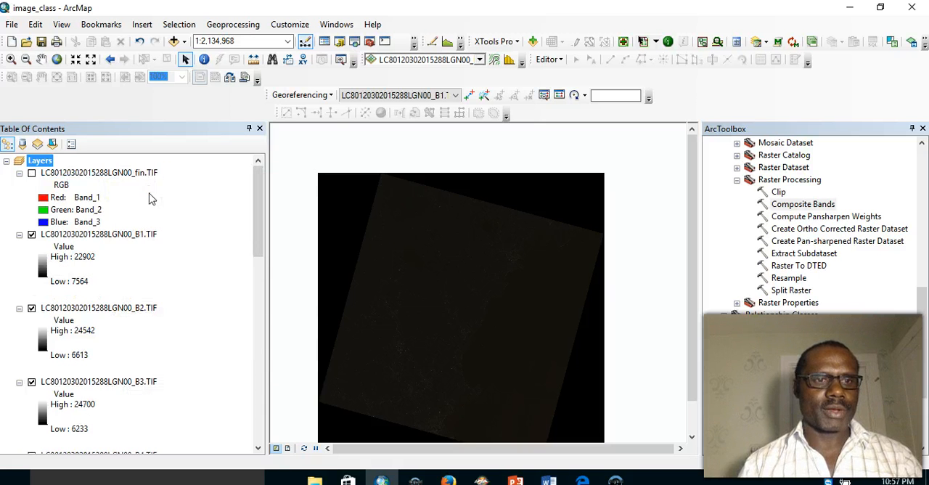
click(32, 173)
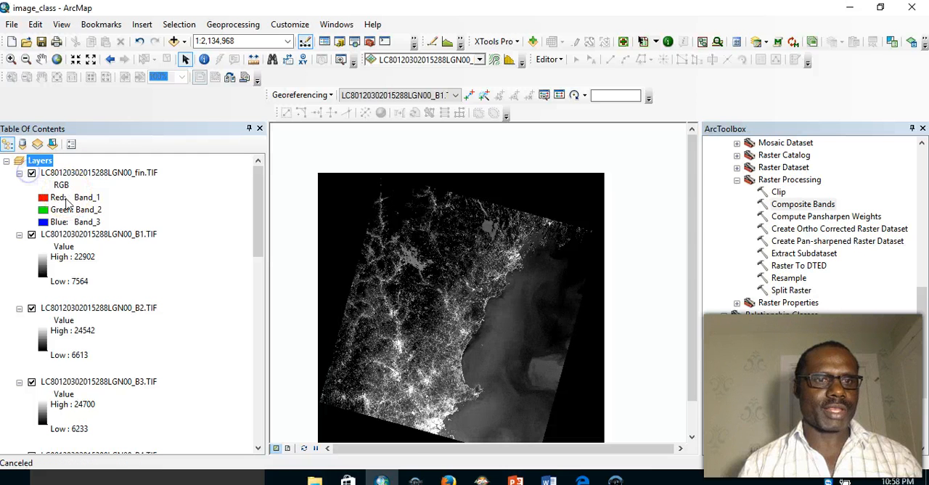
click(95, 232)
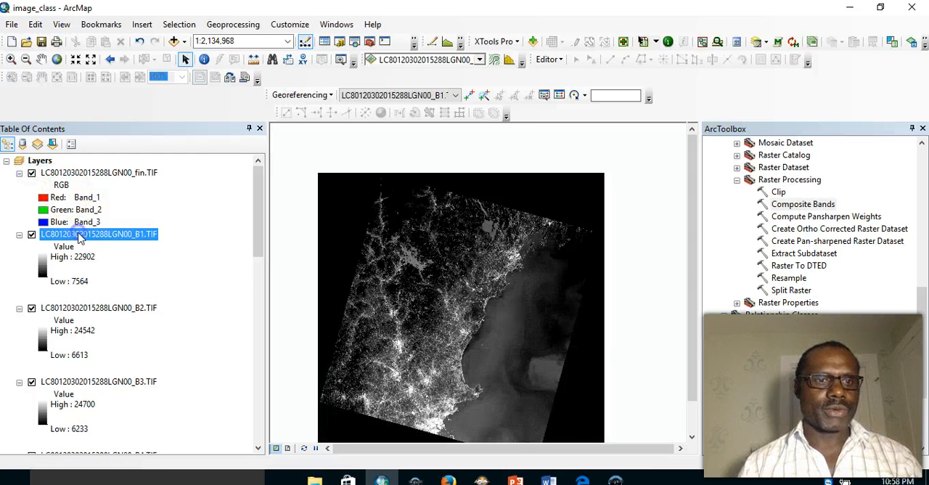
drag(257, 225, 244, 425)
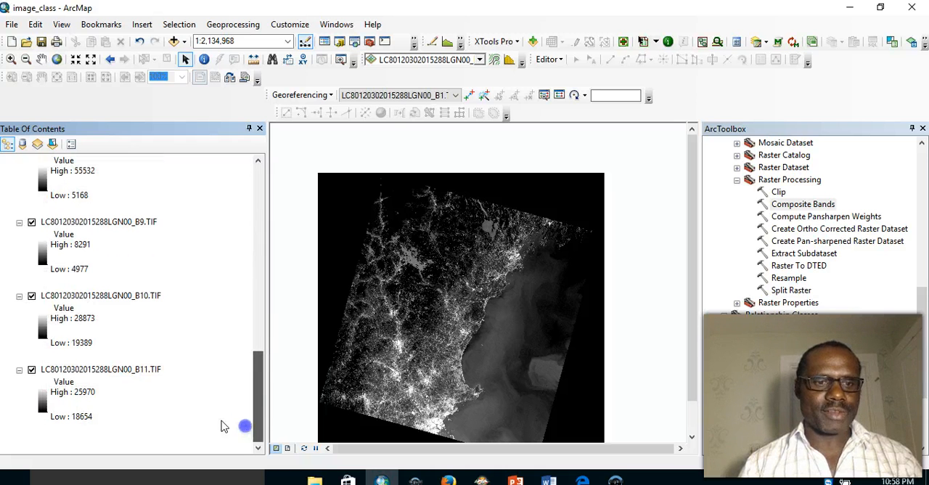
shift+click(126, 371)
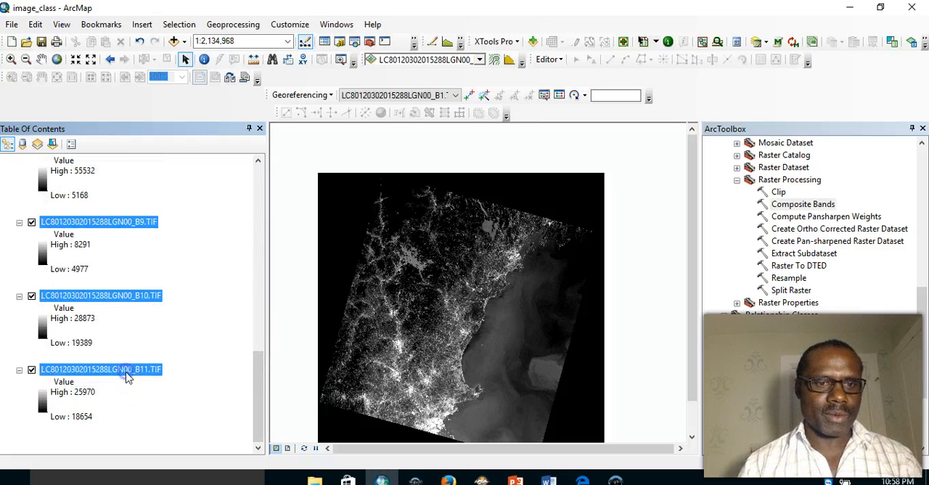
drag(259, 368, 255, 170)
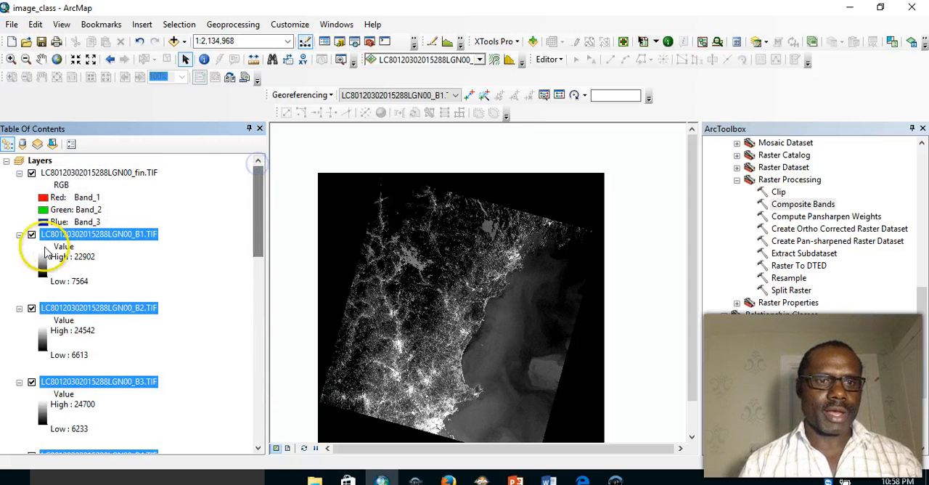
right_click(75, 241)
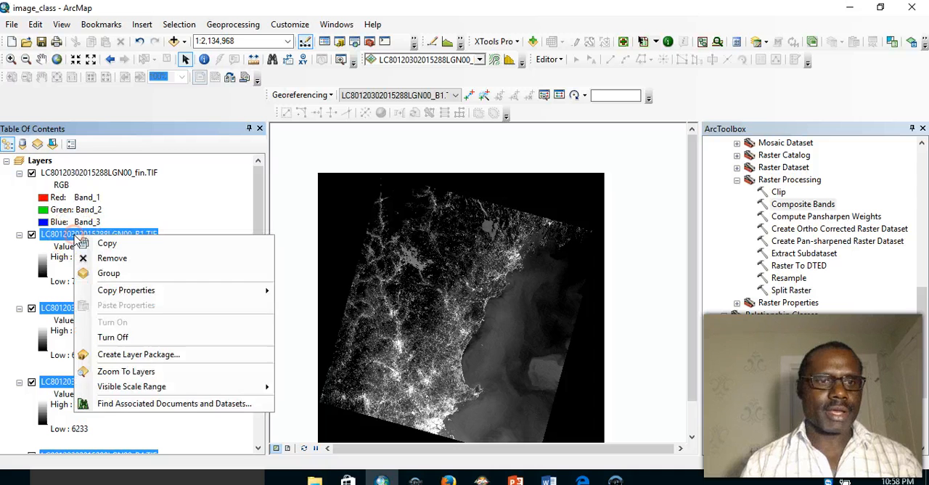
click(102, 257)
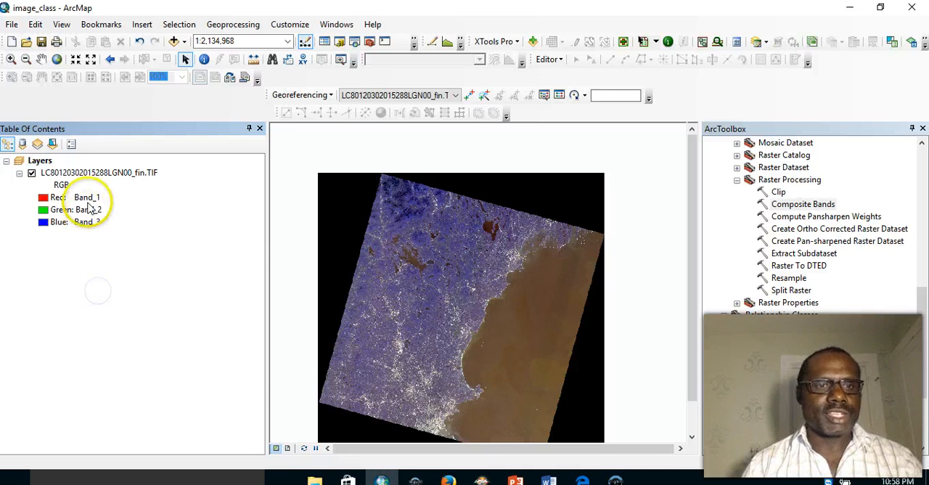
right_click(73, 174)
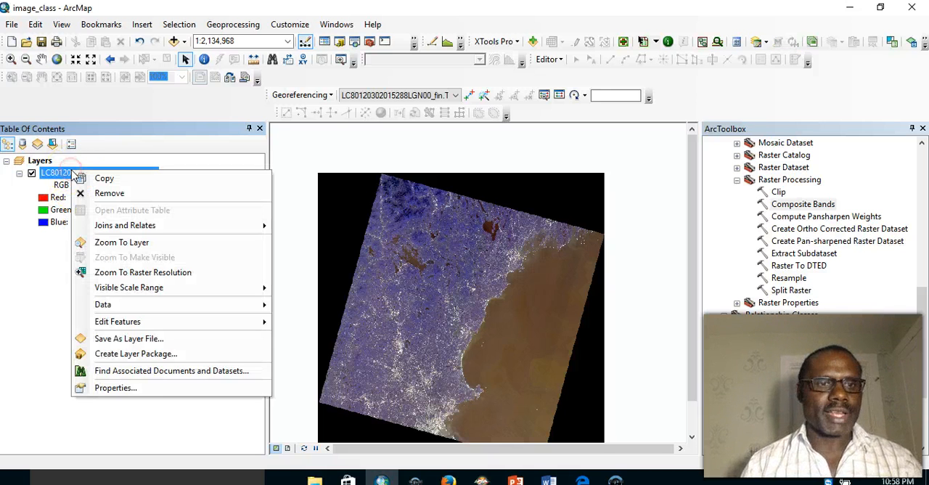
click(114, 389)
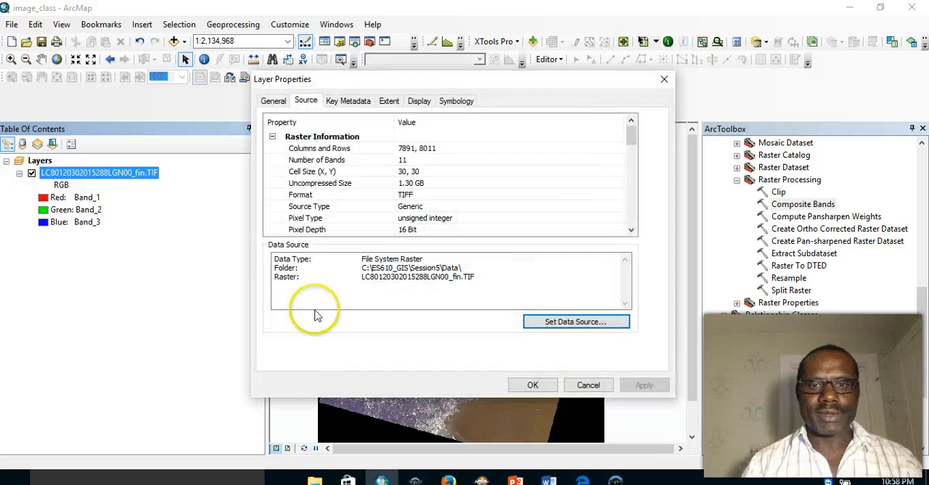
click(410, 172)
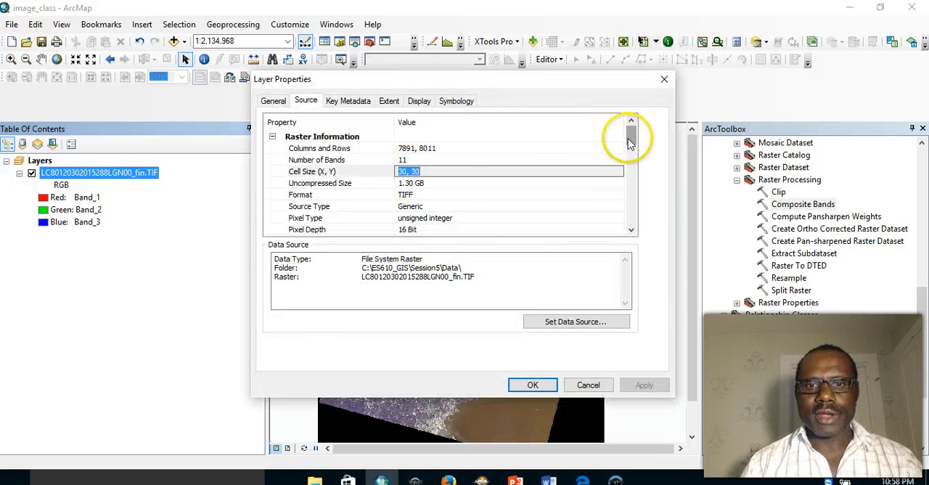
mouse_move(630, 143)
mouse_down()
mouse_move(631, 158)
mouse_move(631, 149)
mouse_up()
drag(631, 149, 631, 154)
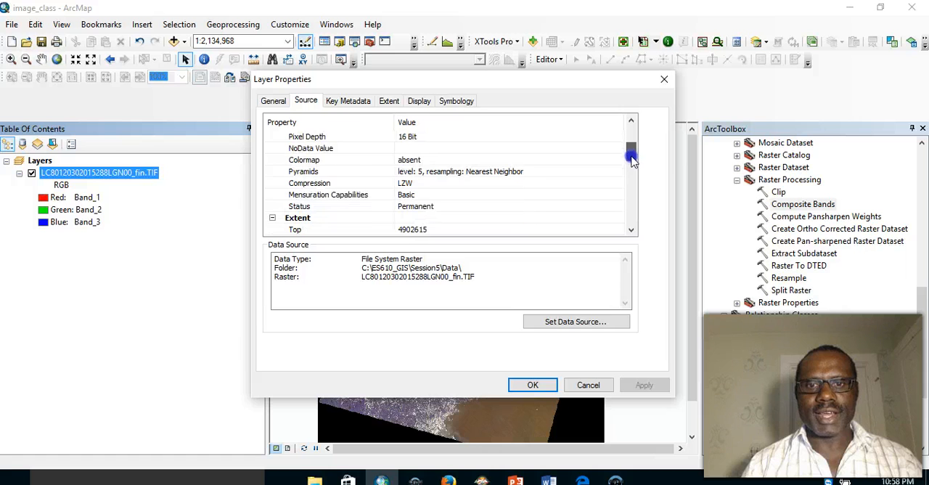
click(425, 207)
click(371, 212)
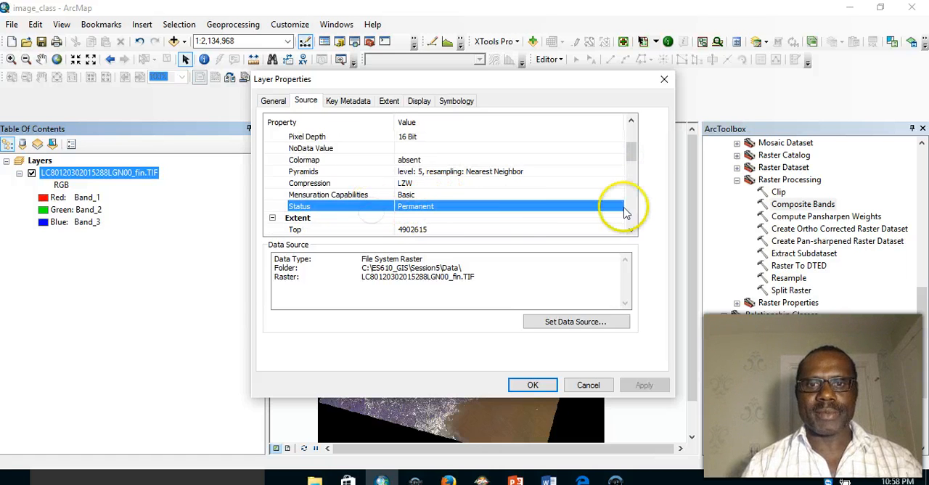
- Review the datum and the per-band statistics list further down the composite layer's source properties
drag(628, 159, 632, 187)
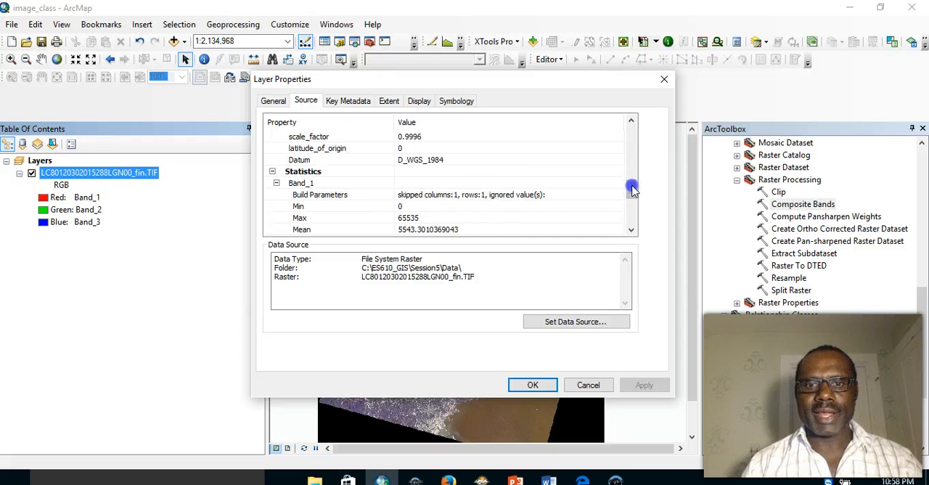
click(405, 162)
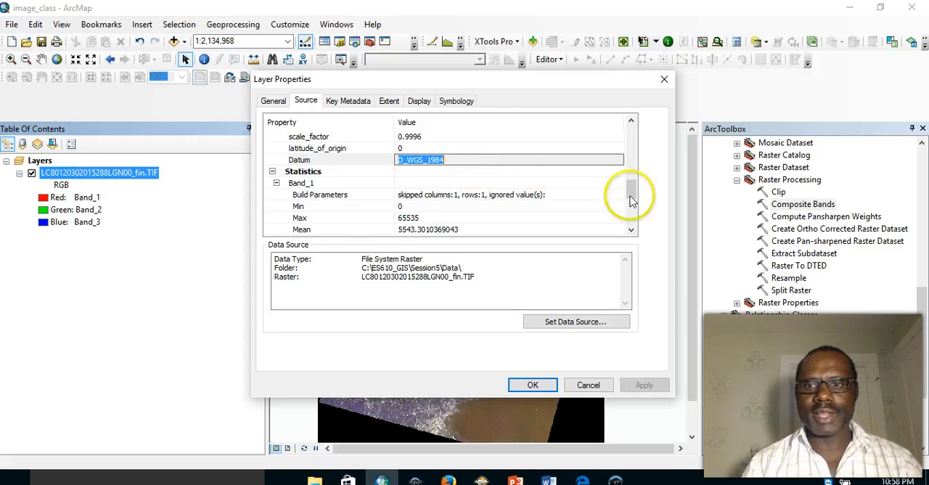
drag(634, 192, 636, 225)
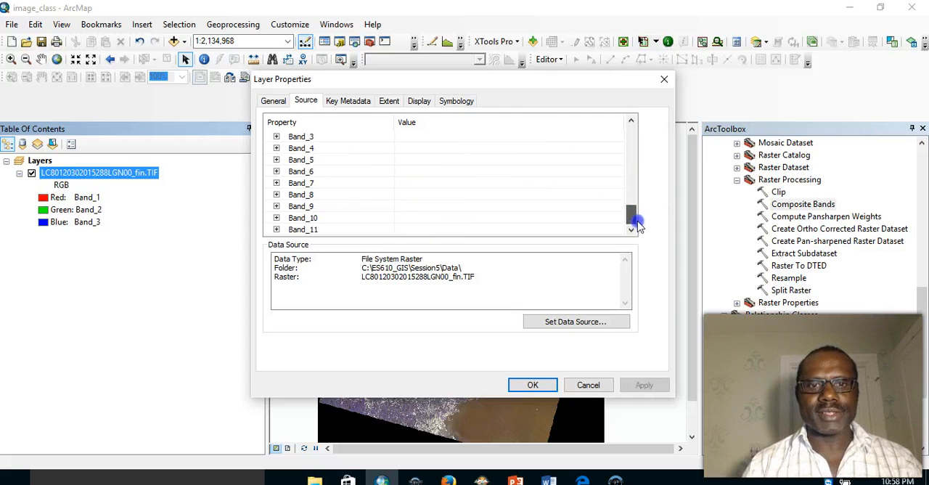
drag(630, 223, 632, 219)
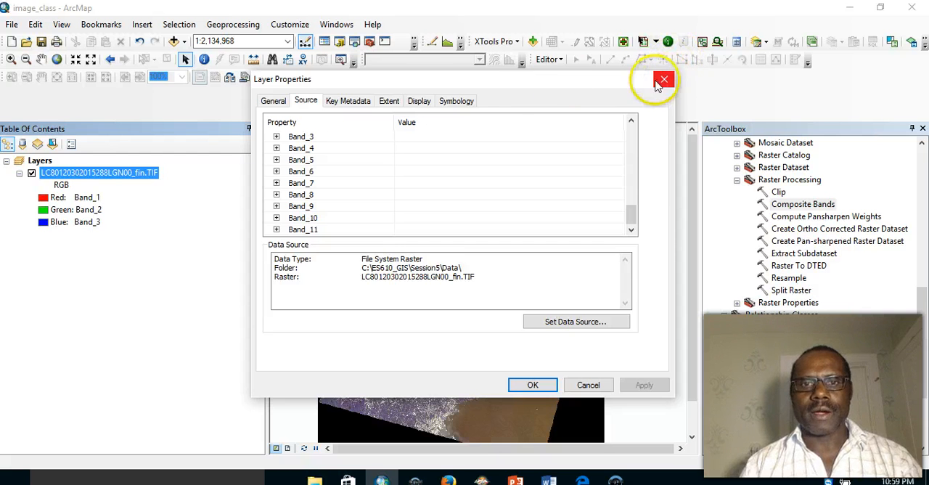
- Set the layer's RGB composite symbology to Band_7 for red, Band_4 for green and Band_2 for blue, and apply it
click(456, 102)
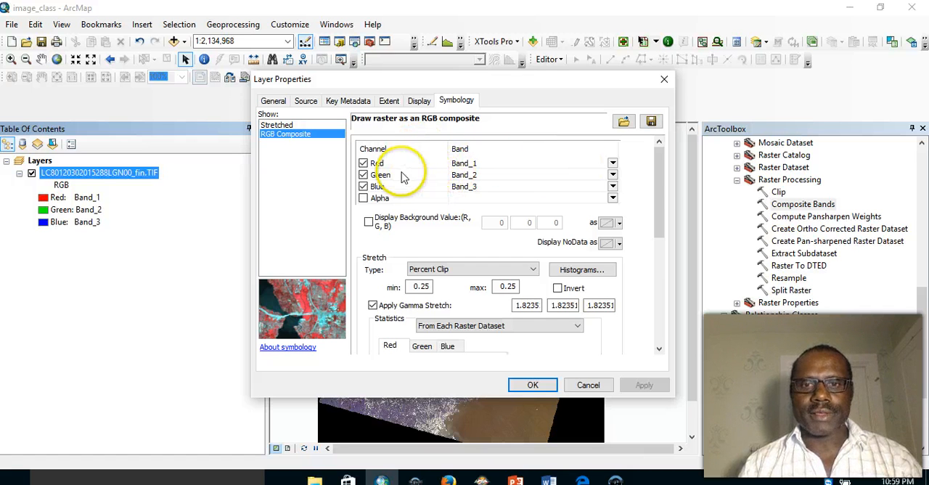
click(612, 163)
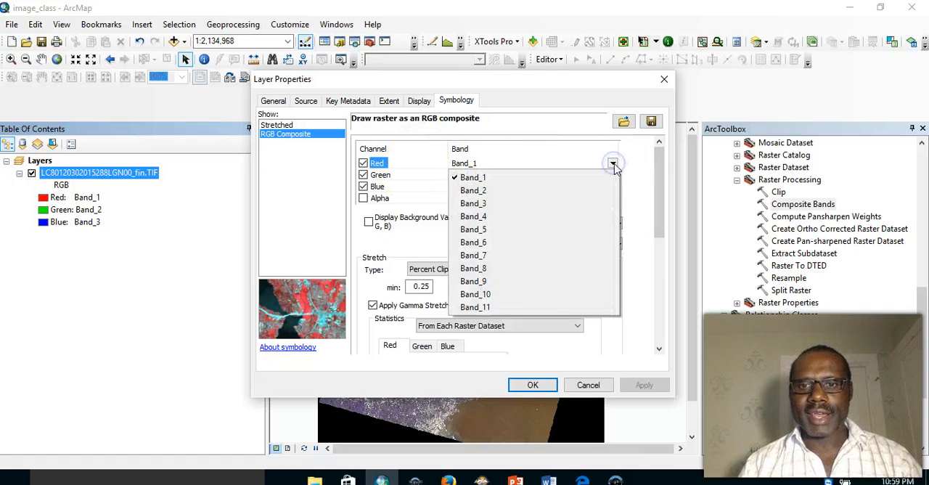
click(479, 257)
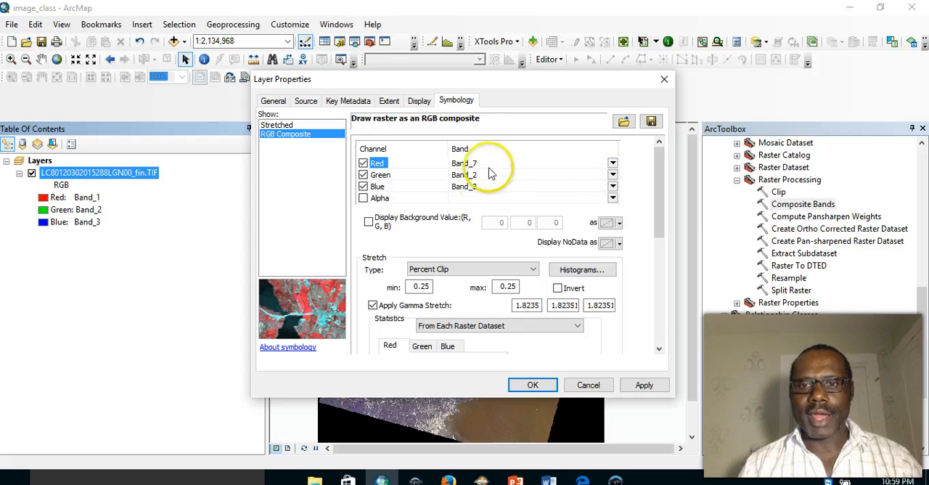
click(471, 181)
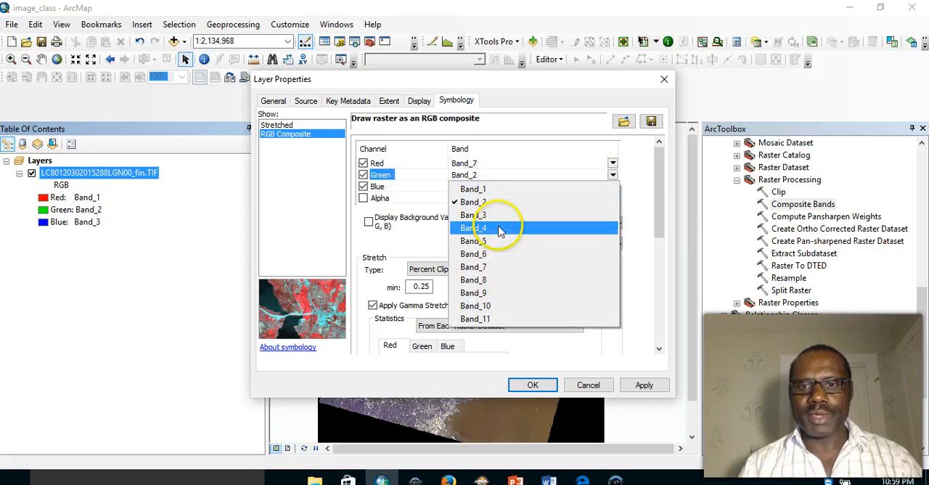
click(486, 230)
click(472, 187)
click(482, 213)
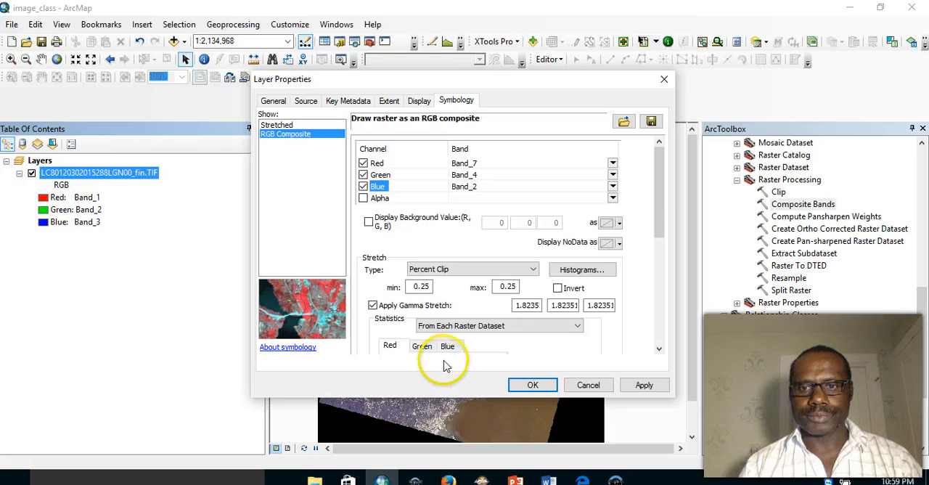
click(532, 387)
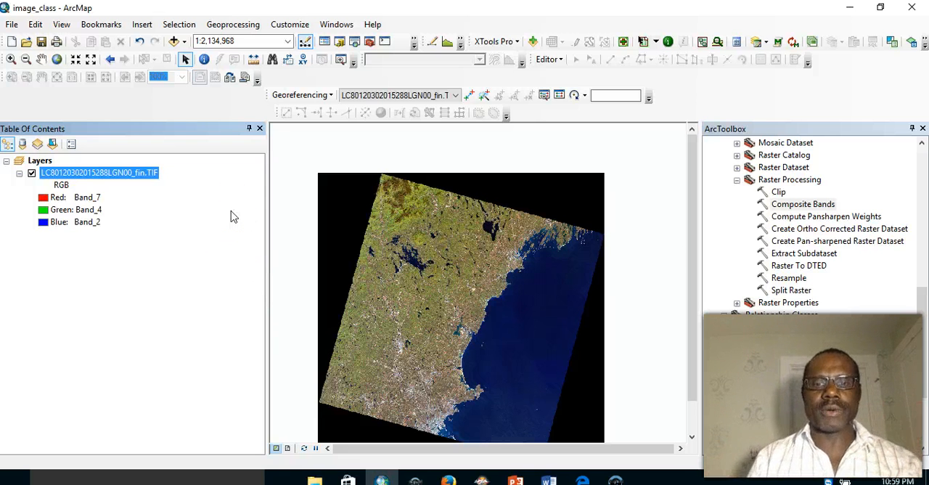
- Zoom in progressively on the coastline in the composite image to about 1:71,935 to inspect the land and water detail
click(11, 61)
drag(445, 245, 507, 326)
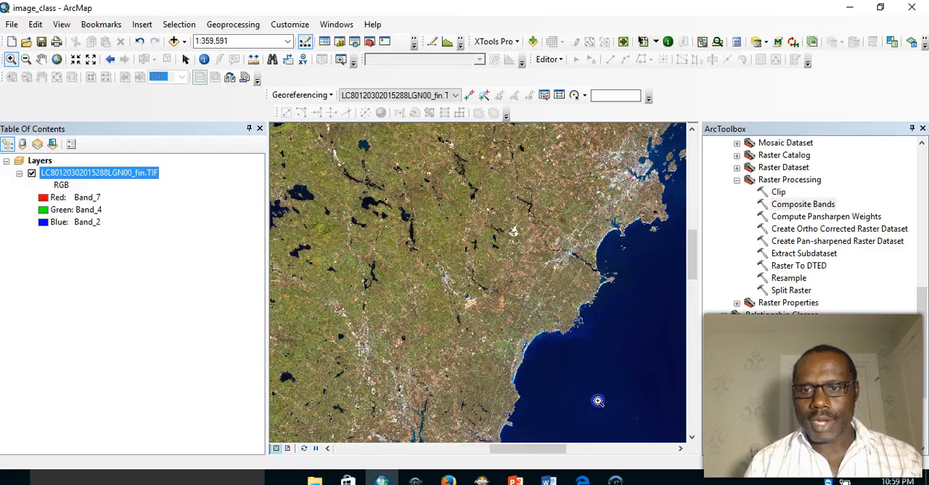
scroll(527, 310, up, 2)
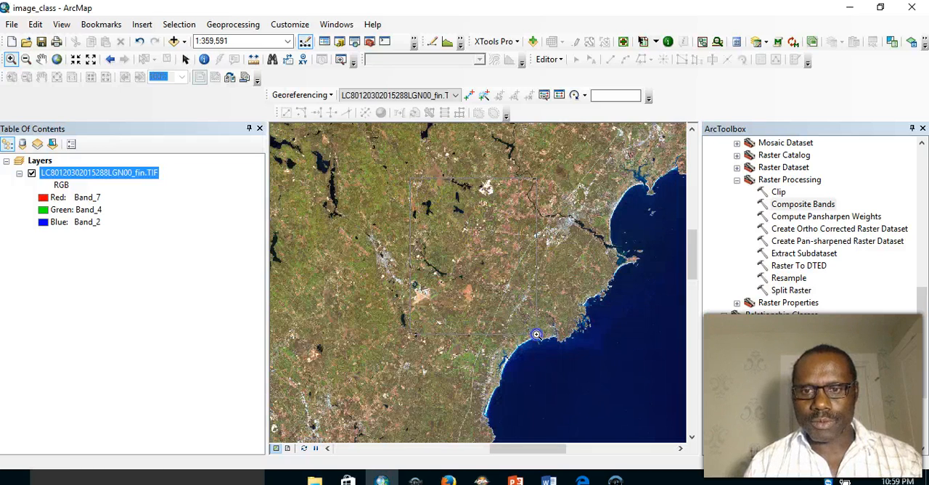
drag(591, 364, 592, 365)
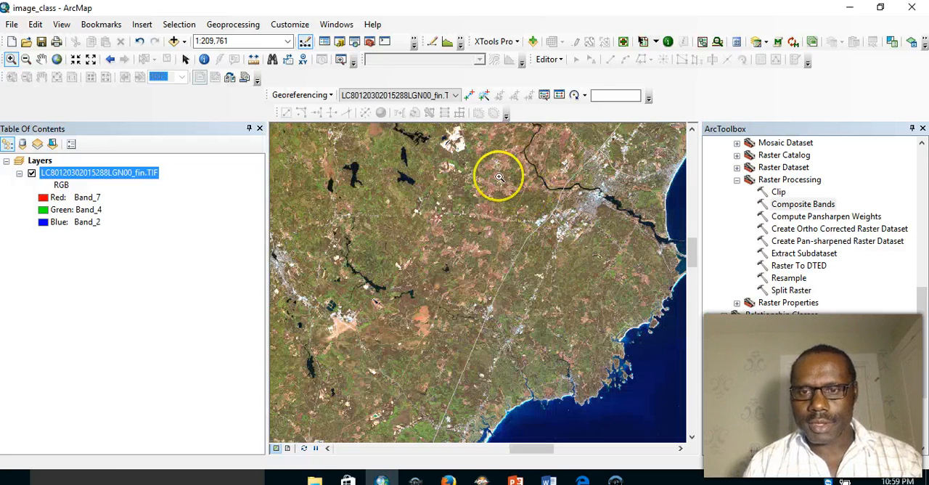
drag(664, 407, 664, 406)
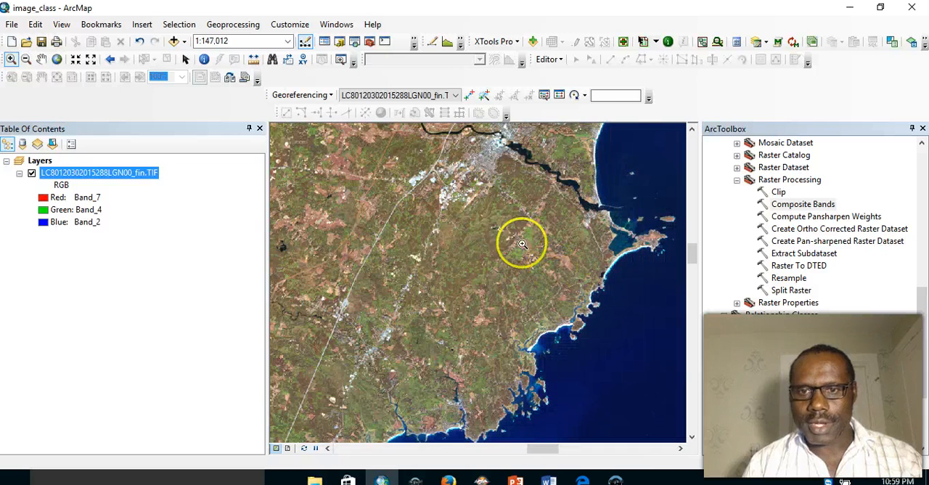
drag(597, 339, 597, 340)
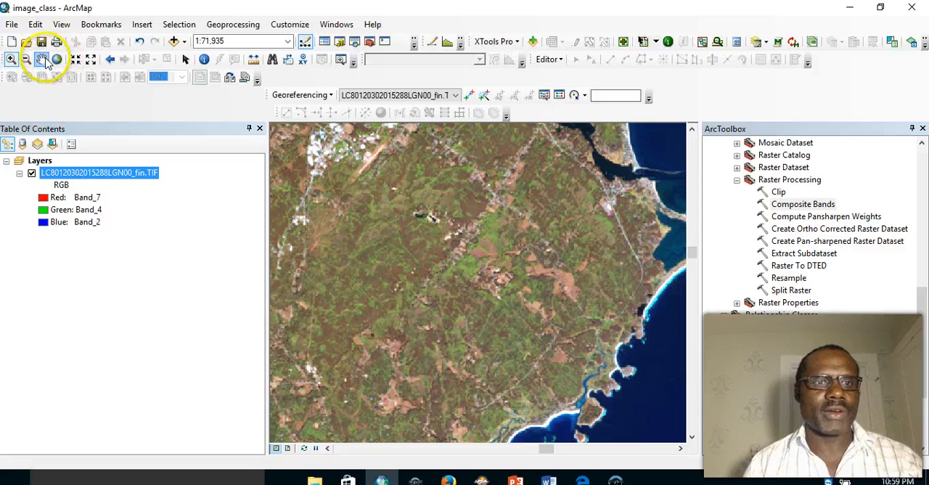
- Pan inland across the composite image at the same scale to examine the urban areas, rivers, lakes and vegetation
drag(472, 180, 561, 291)
drag(479, 148, 462, 265)
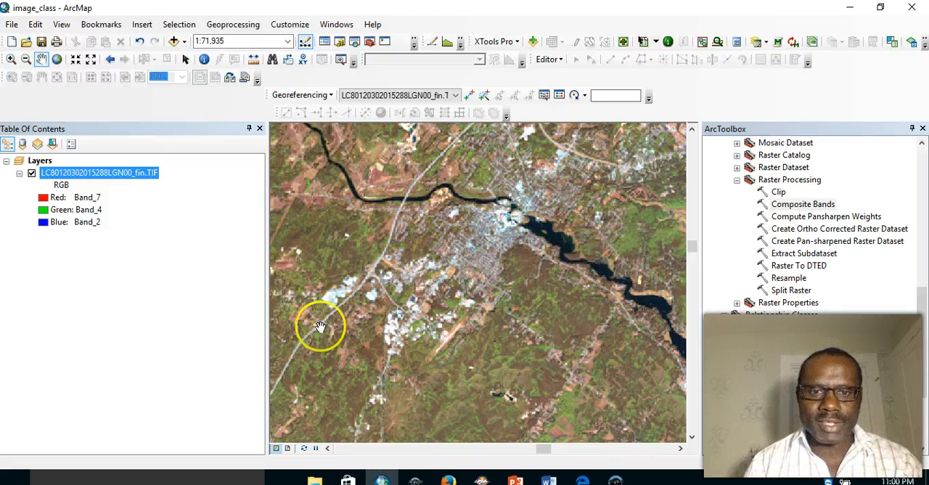
drag(344, 254, 517, 250)
drag(450, 242, 658, 200)
drag(489, 193, 605, 232)
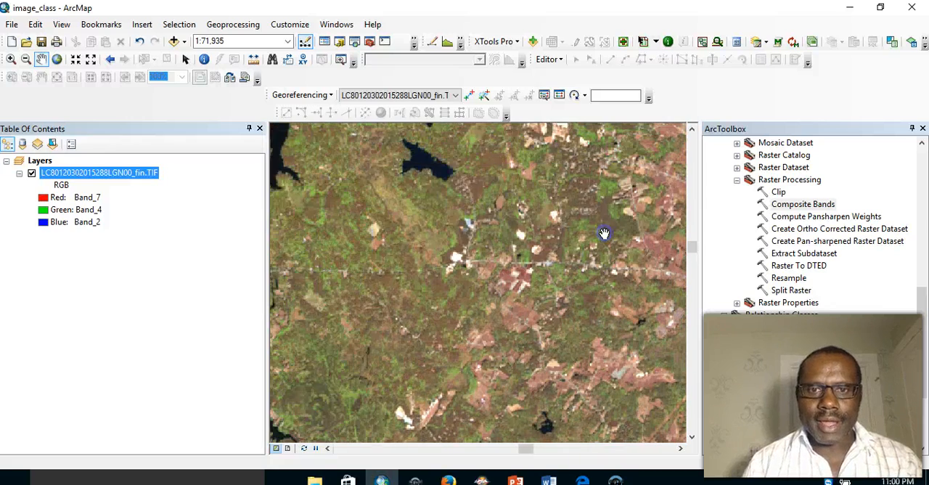
drag(397, 188, 653, 191)
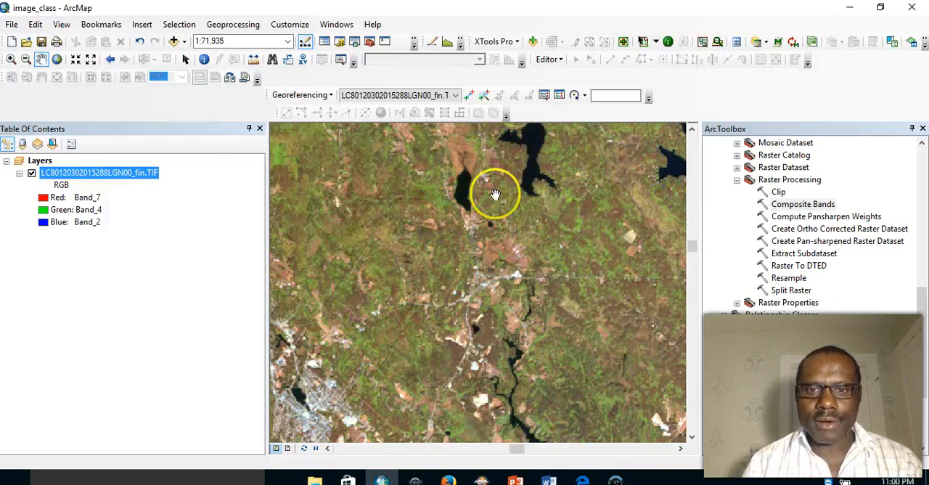
drag(410, 199, 444, 149)
drag(394, 251, 408, 200)
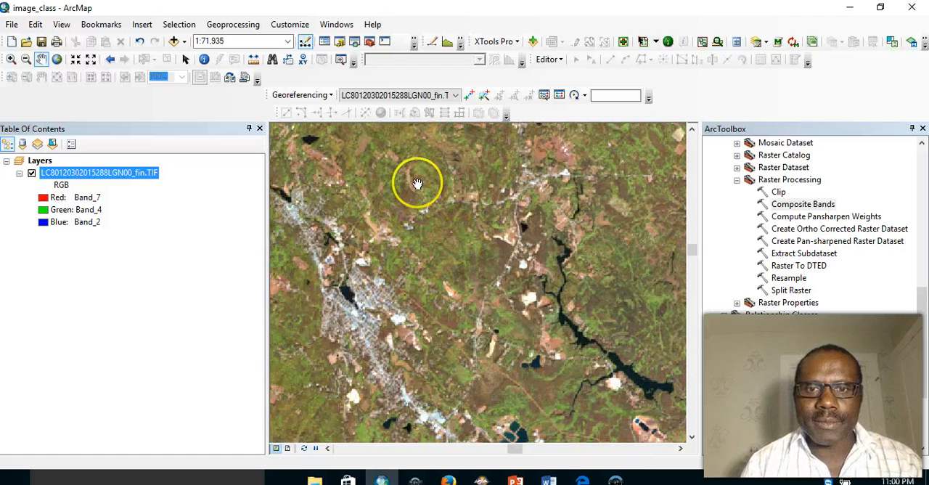
drag(420, 234, 576, 135)
drag(400, 208, 428, 200)
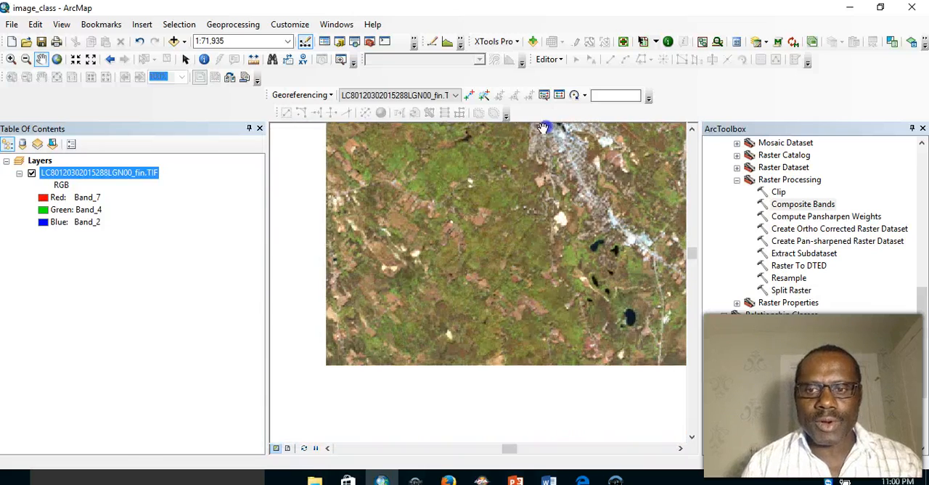
- Set the composite layer's RGB symbology to Band_3 for red, Band_2 for green and Band_1 for blue
drag(385, 243, 559, 184)
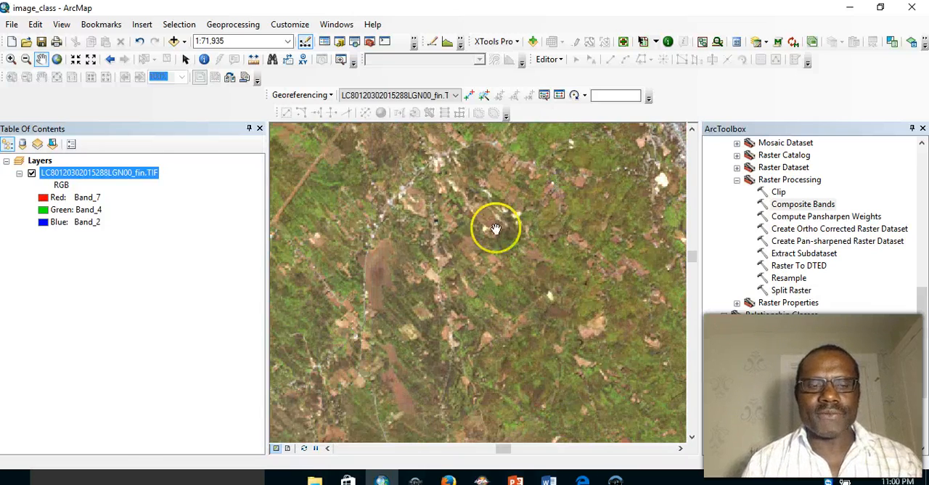
drag(449, 213, 533, 213)
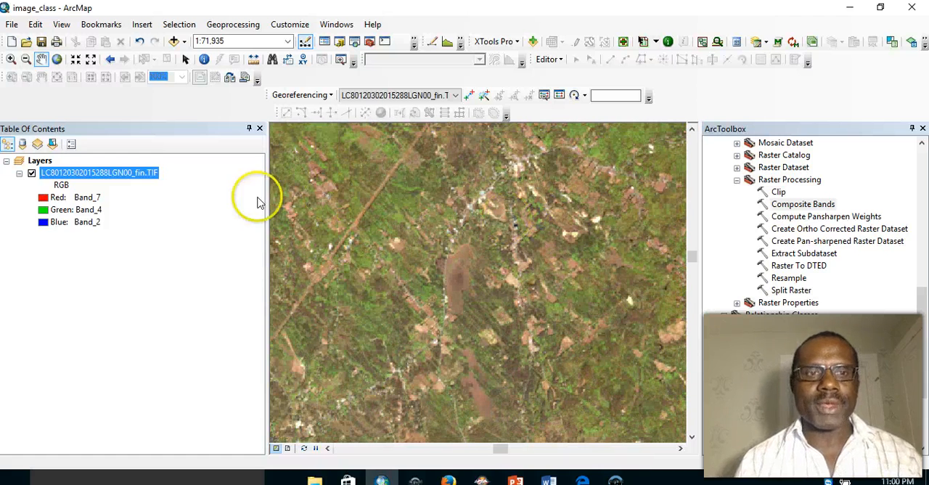
right_click(85, 175)
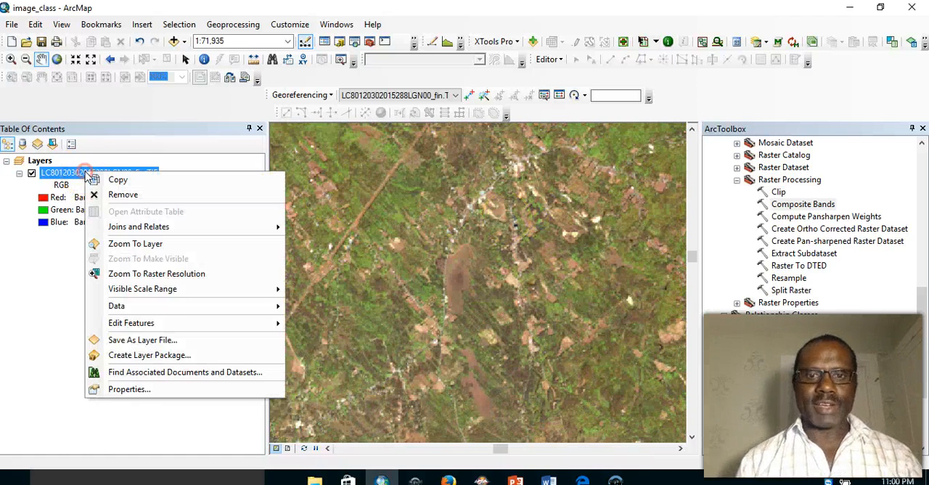
click(128, 387)
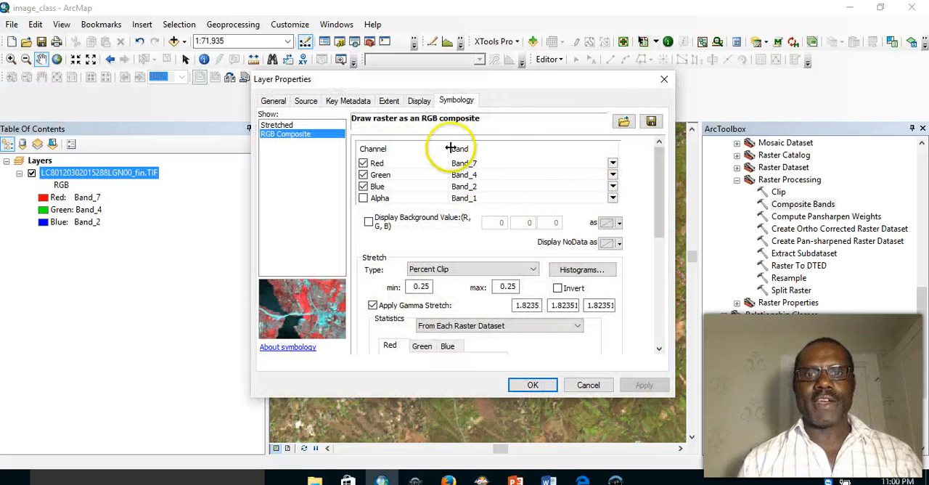
click(613, 164)
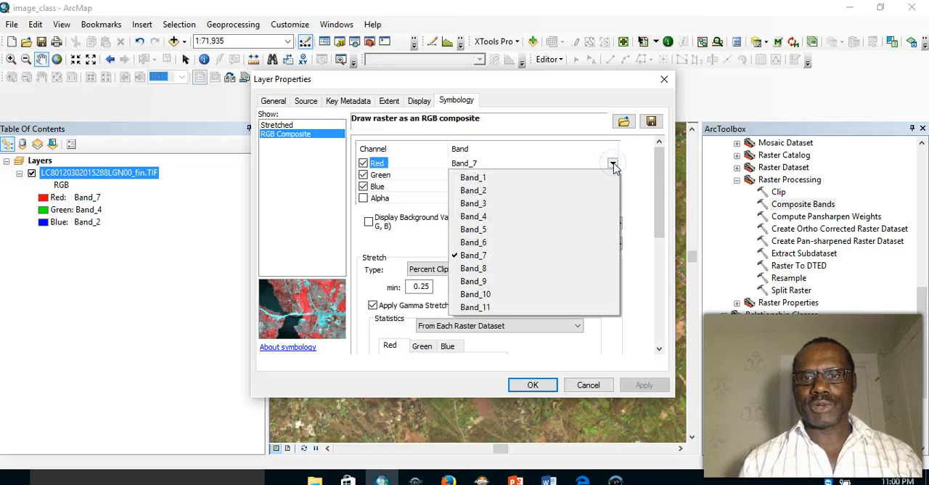
click(554, 209)
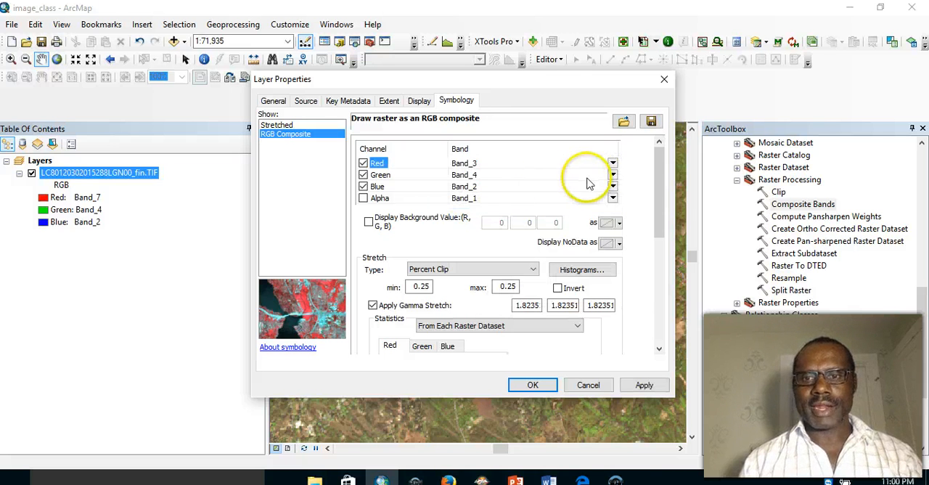
click(613, 176)
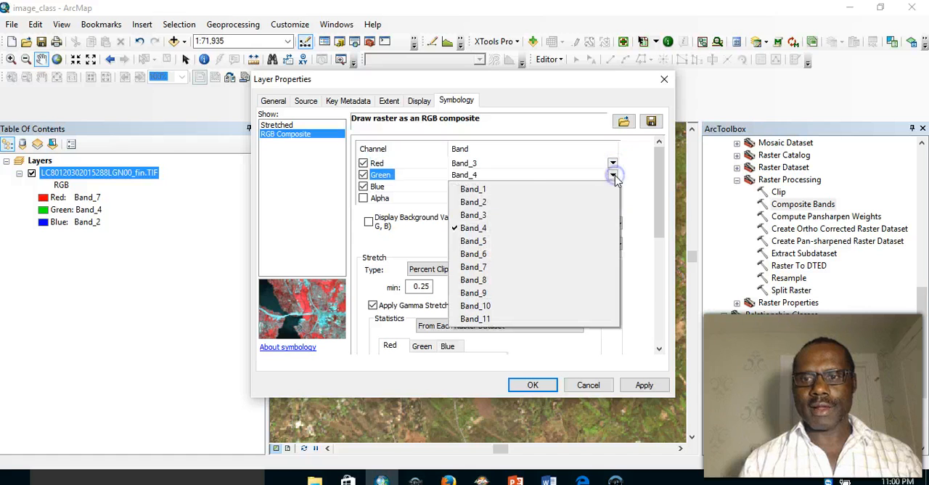
click(503, 199)
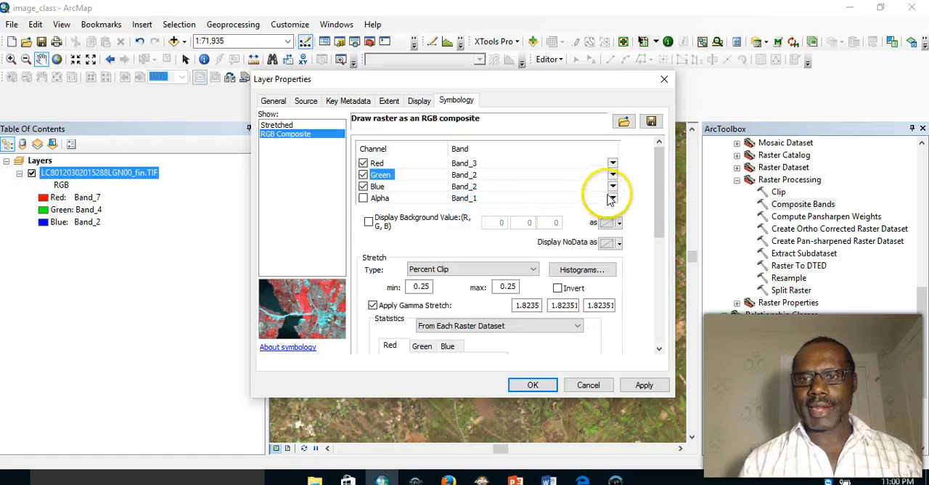
click(613, 188)
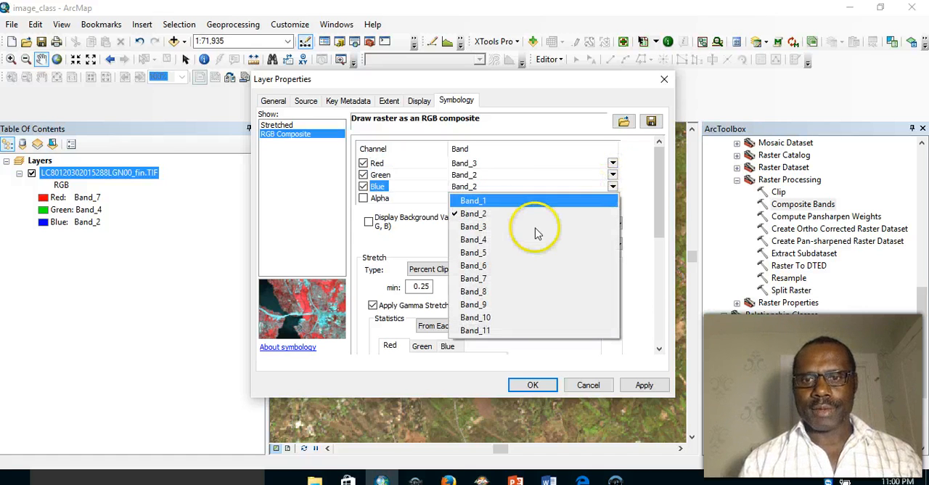
click(498, 201)
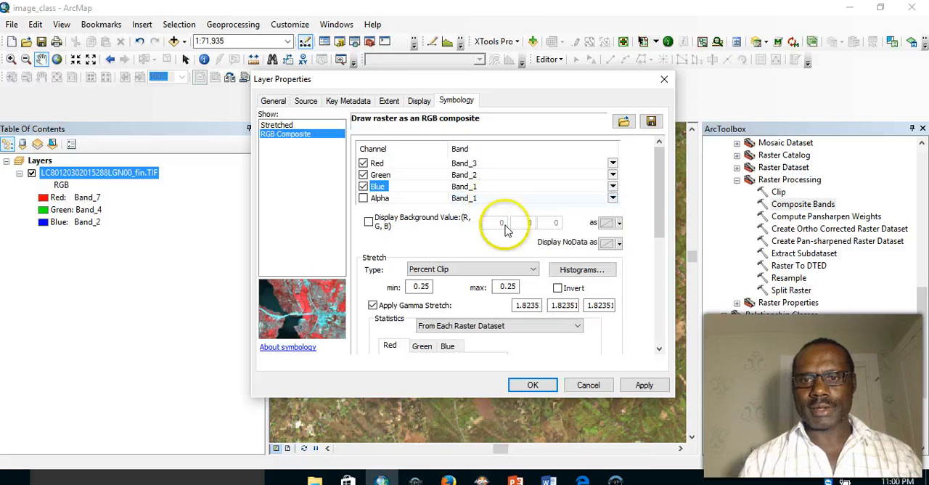
click(535, 386)
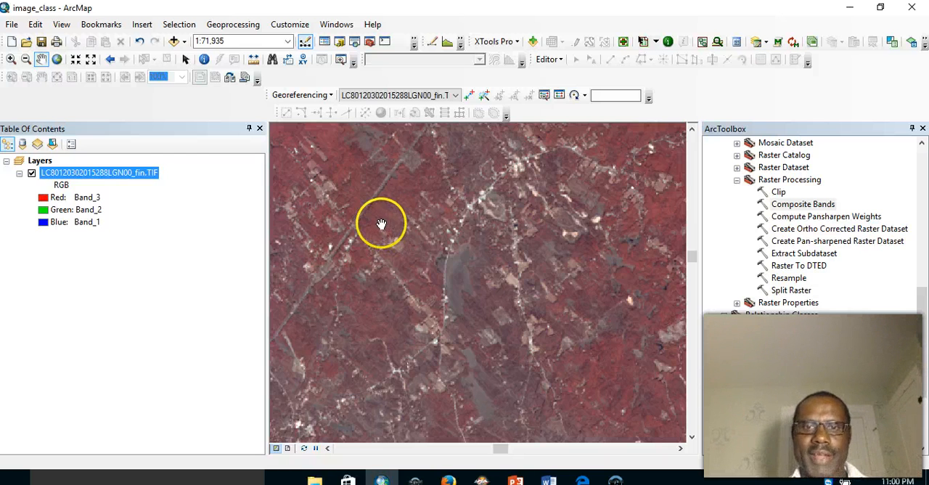
- Examine the 3-2-1 display up close at pixel level, and inspect the town and its roads at about 1:75,521
click(11, 60)
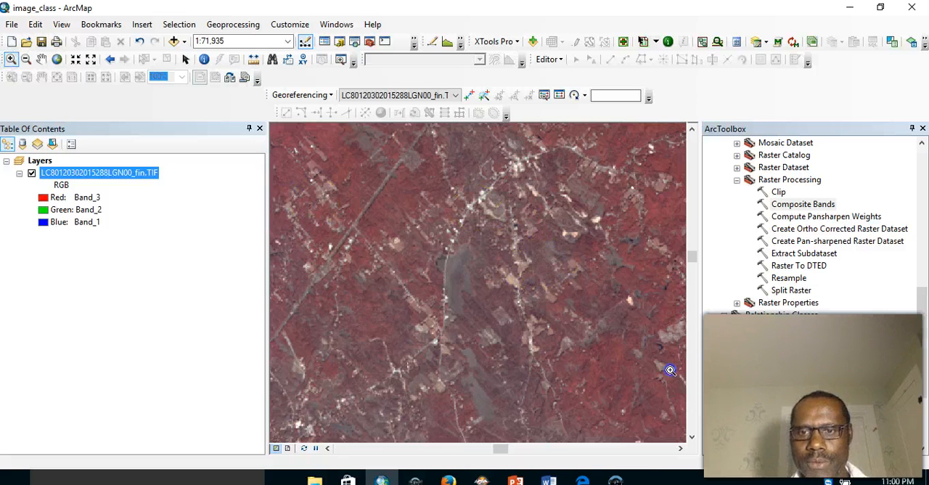
drag(670, 376, 671, 377)
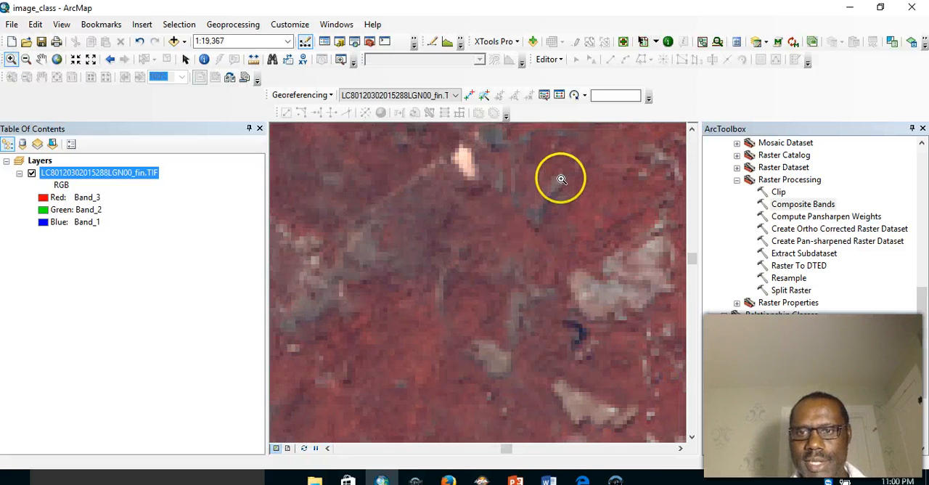
drag(561, 179, 658, 309)
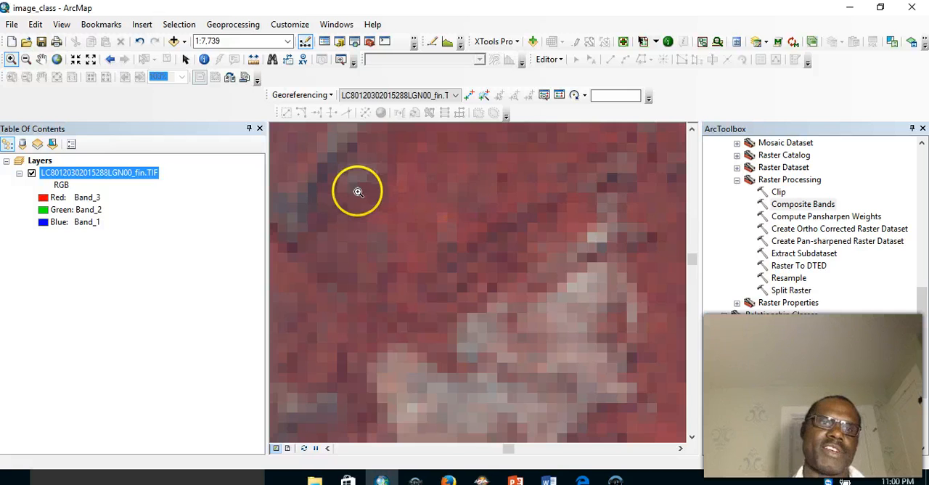
drag(380, 196, 483, 307)
drag(424, 210, 568, 386)
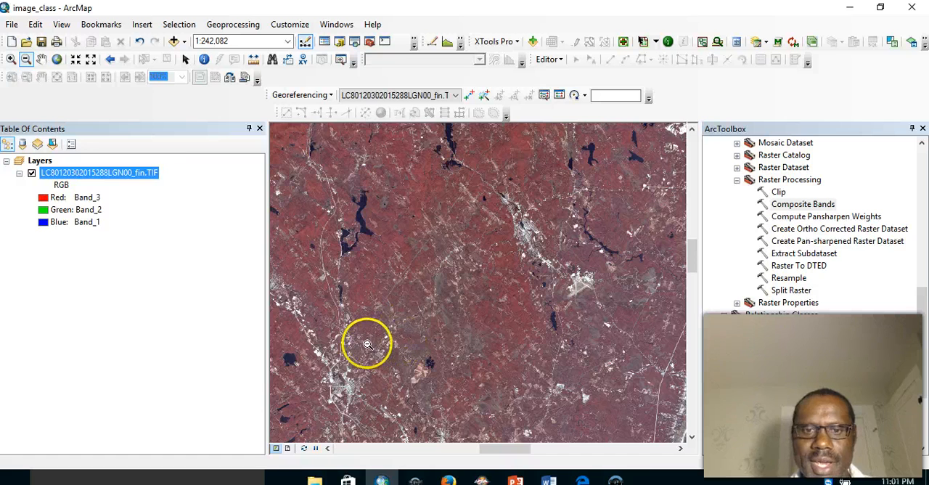
click(10, 59)
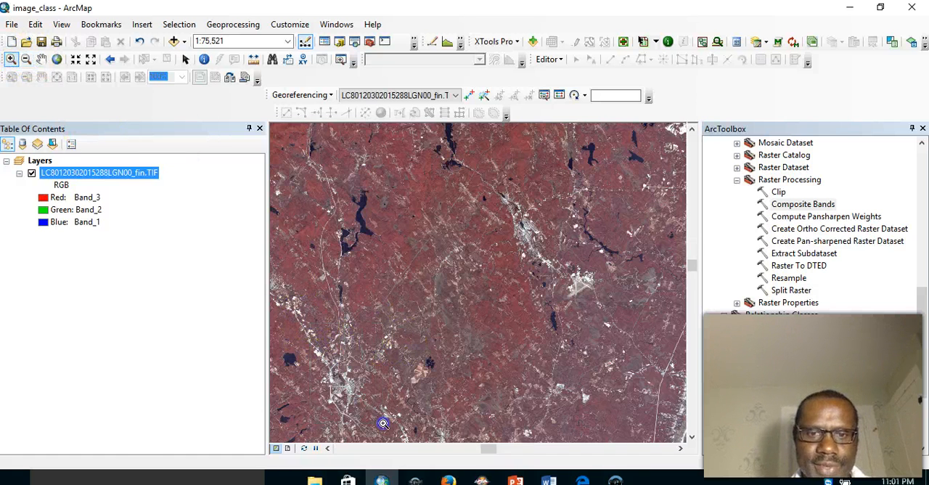
click(383, 423)
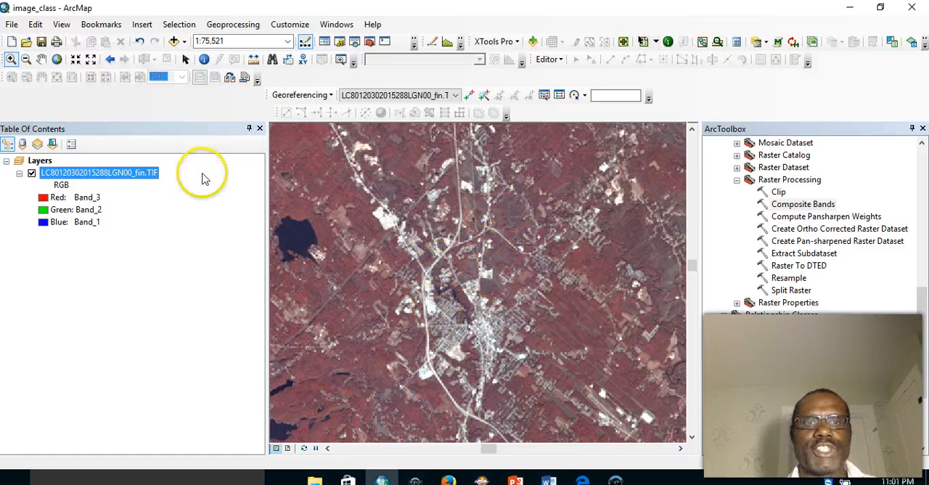
- Set the composite layer's RGB symbology back to Band_7 for red, Band_4 for green and Band_2 for blue, and apply it
right_click(82, 177)
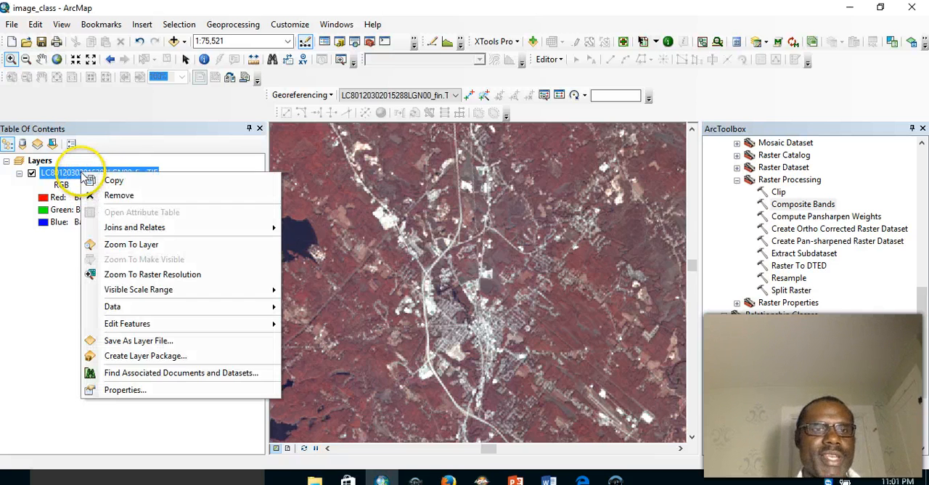
click(130, 390)
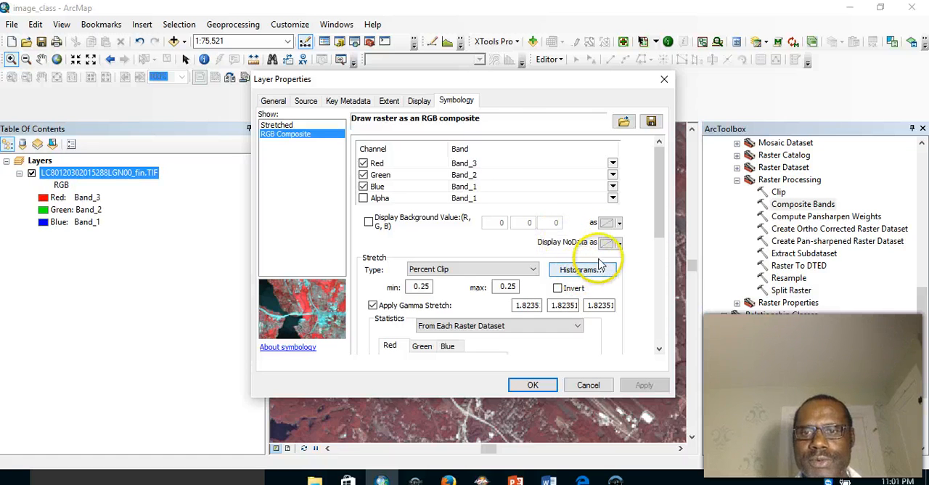
click(526, 167)
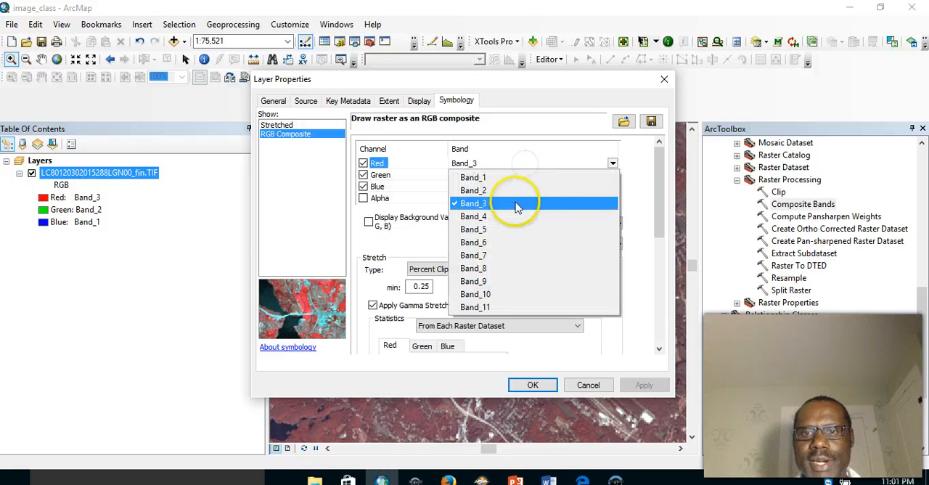
click(488, 256)
click(470, 175)
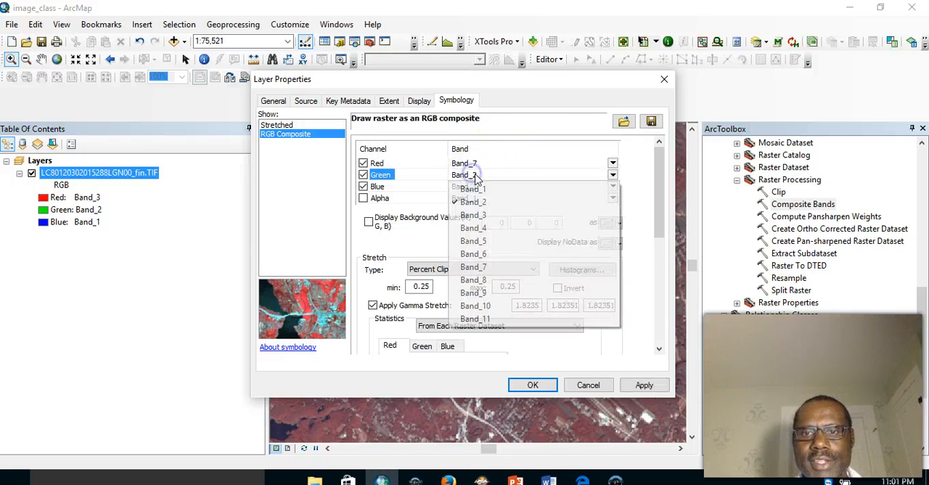
click(482, 229)
click(470, 187)
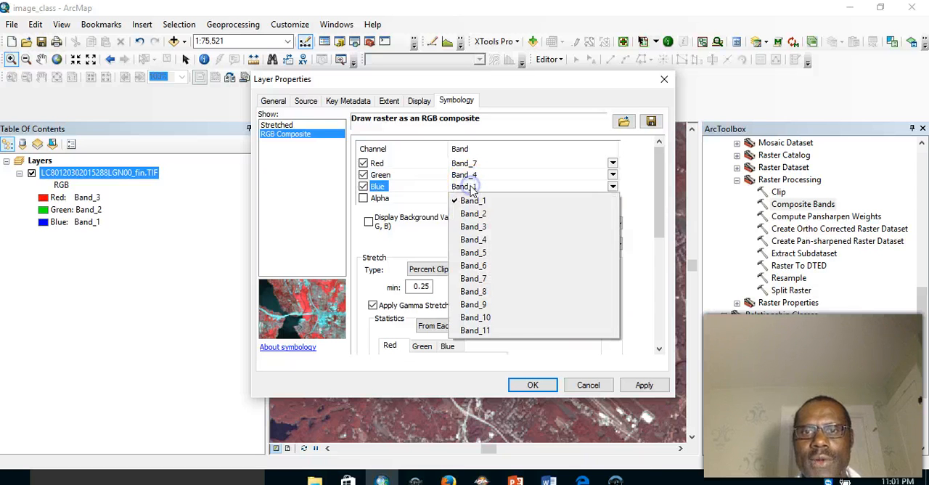
click(482, 211)
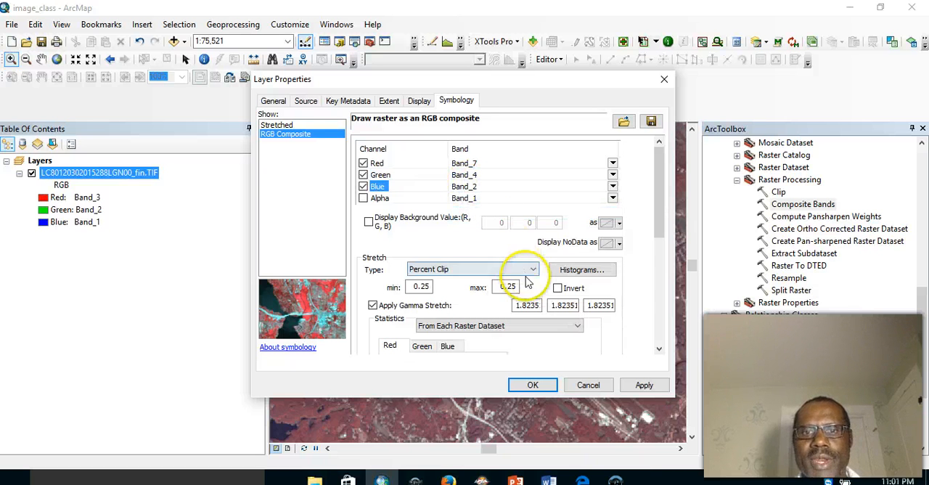
click(643, 385)
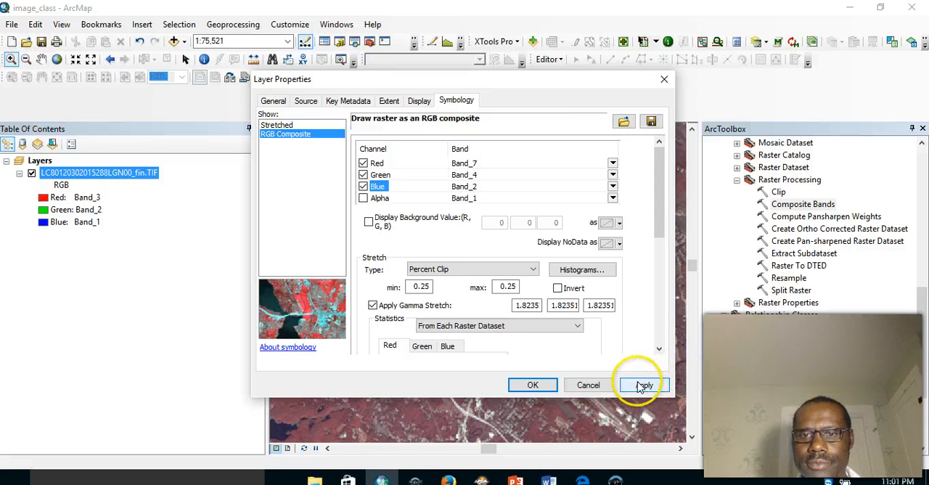
click(533, 385)
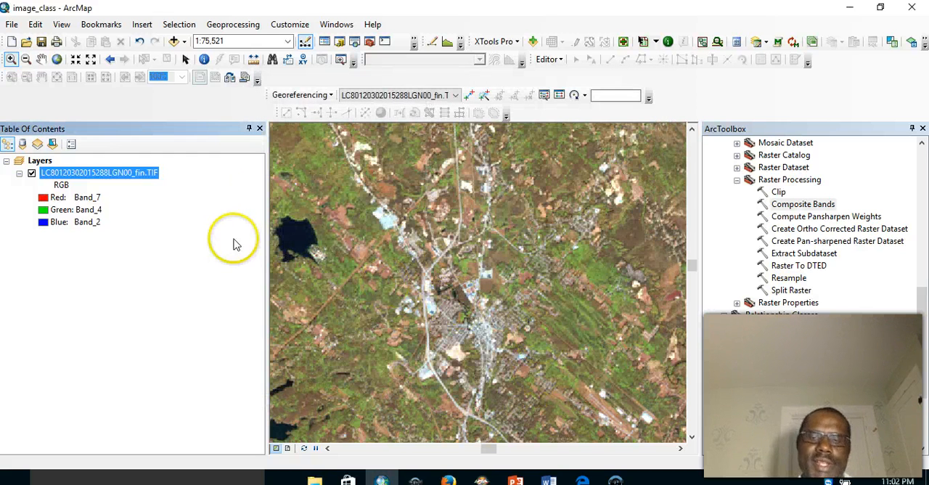
- Zoom out from the town in stages until the whole Landsat scene fits in view, at about 1:4,900,000
click(25, 60)
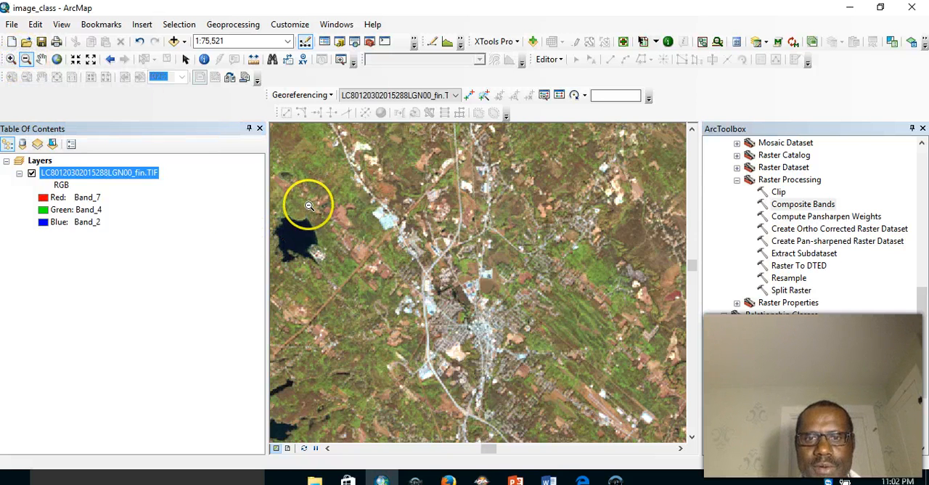
click(582, 359)
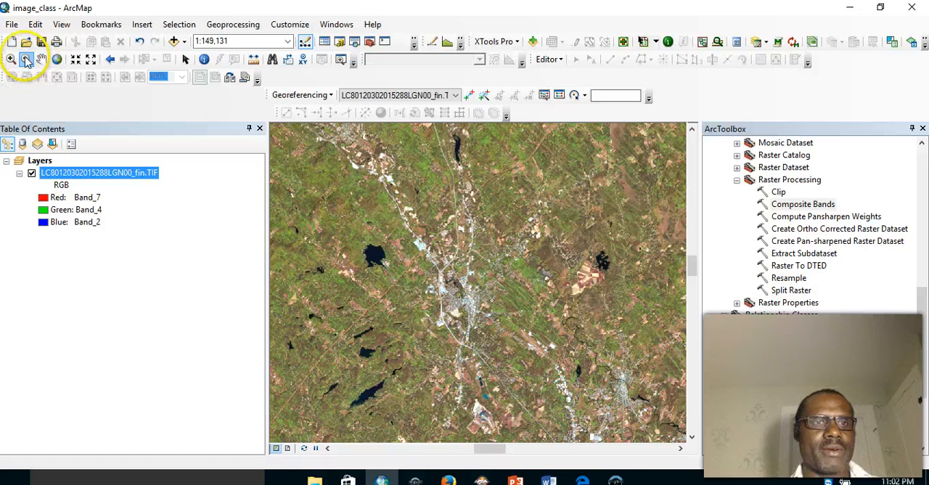
click(508, 363)
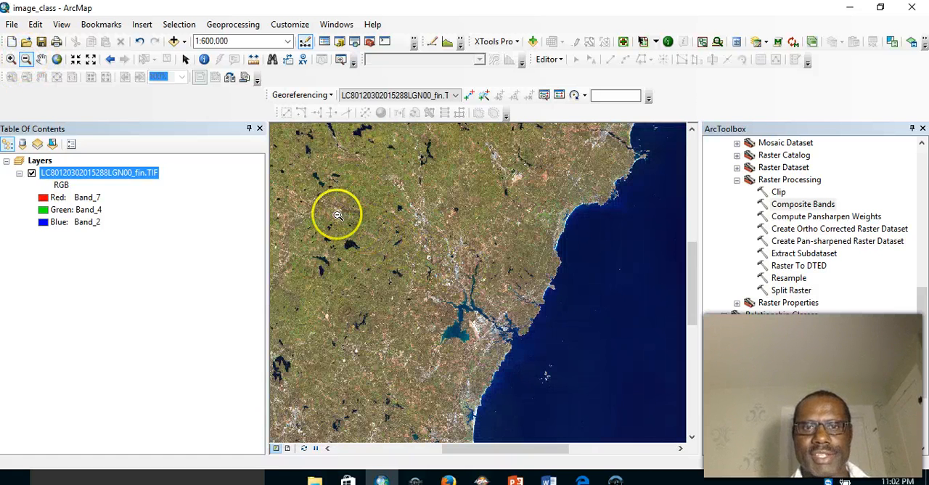
click(522, 348)
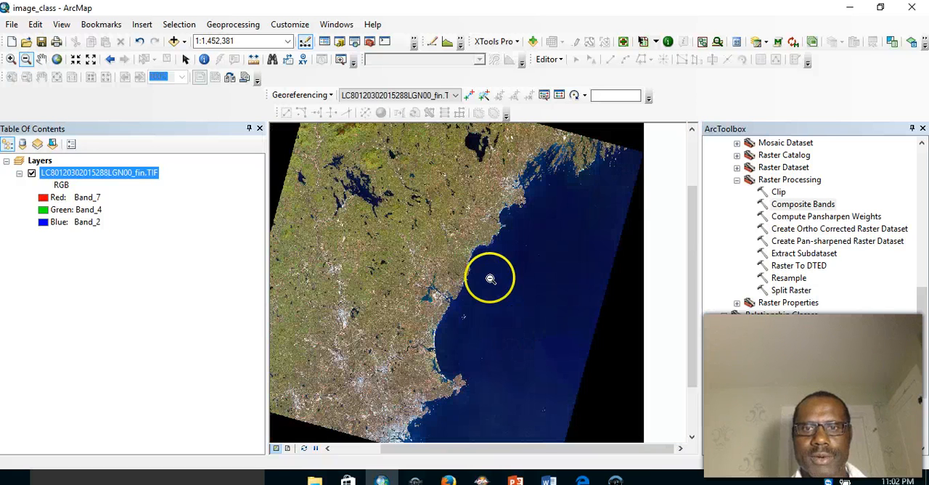
drag(450, 240, 486, 298)
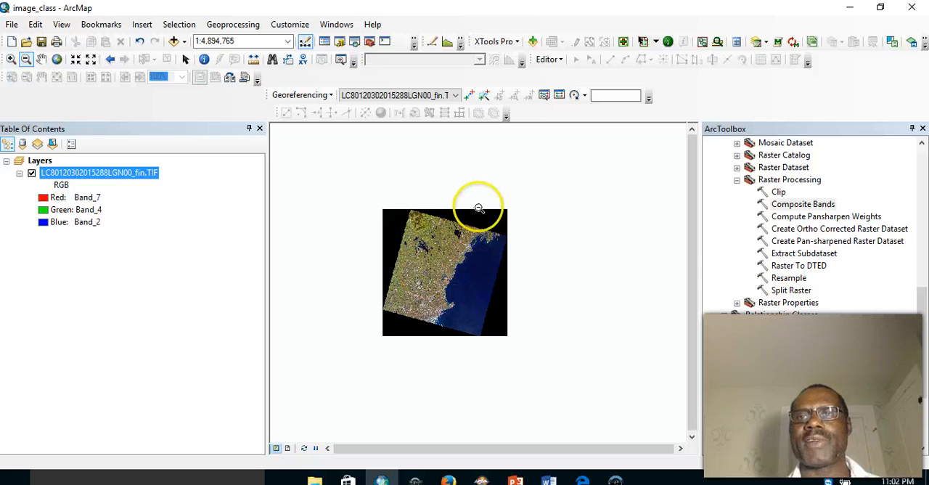
- Create a file geodatabase named Image_class in the Data folder of Session5 under C:\ES610_GIS
click(339, 42)
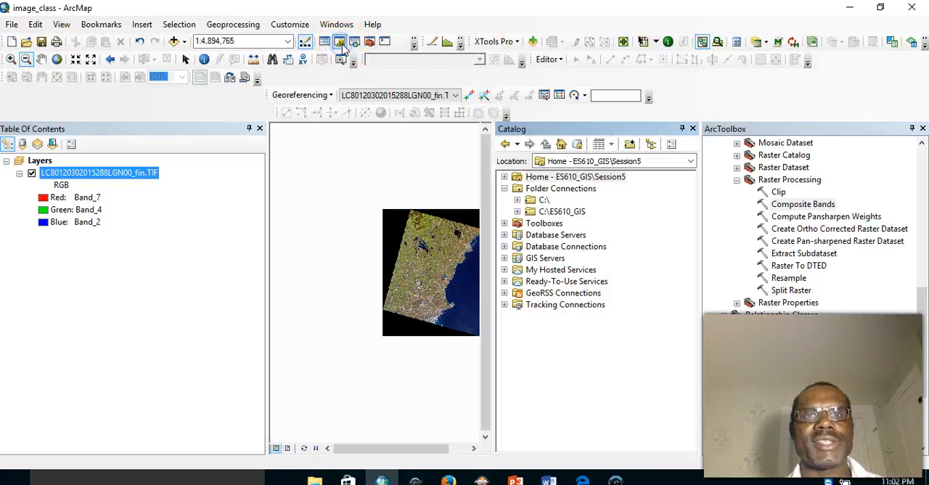
click(518, 211)
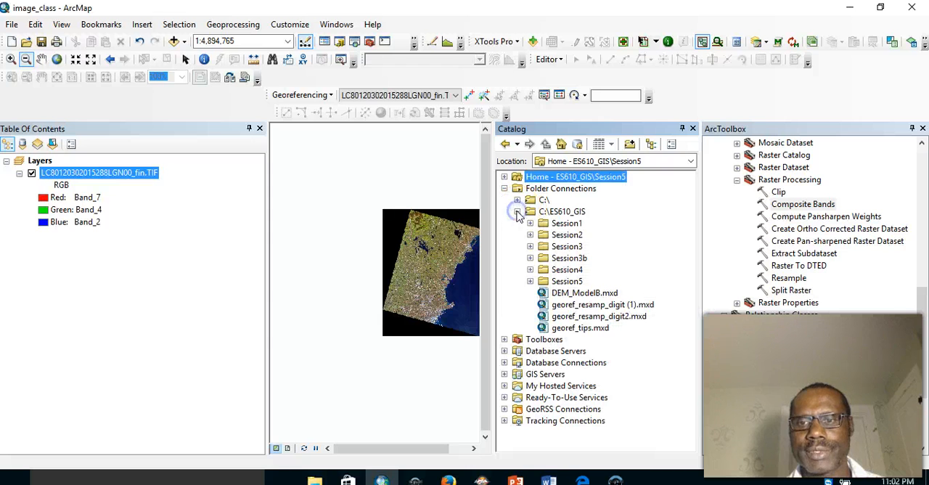
click(530, 282)
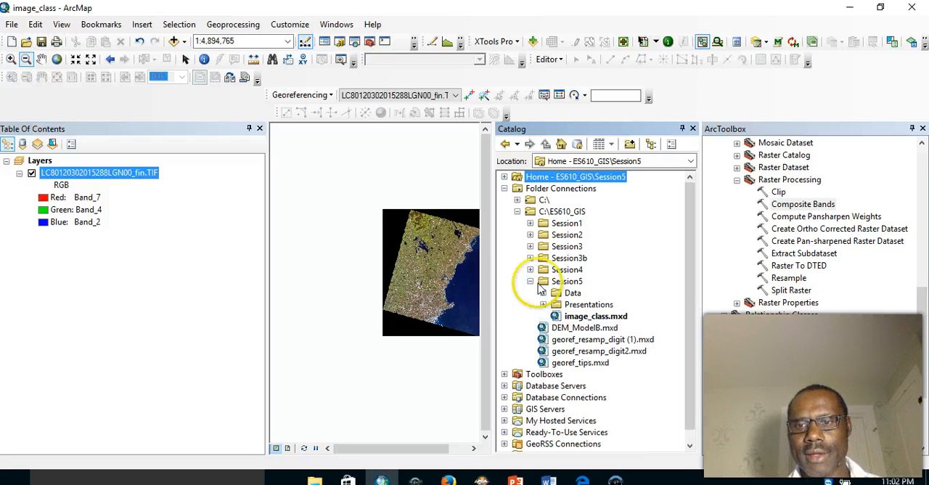
right_click(556, 293)
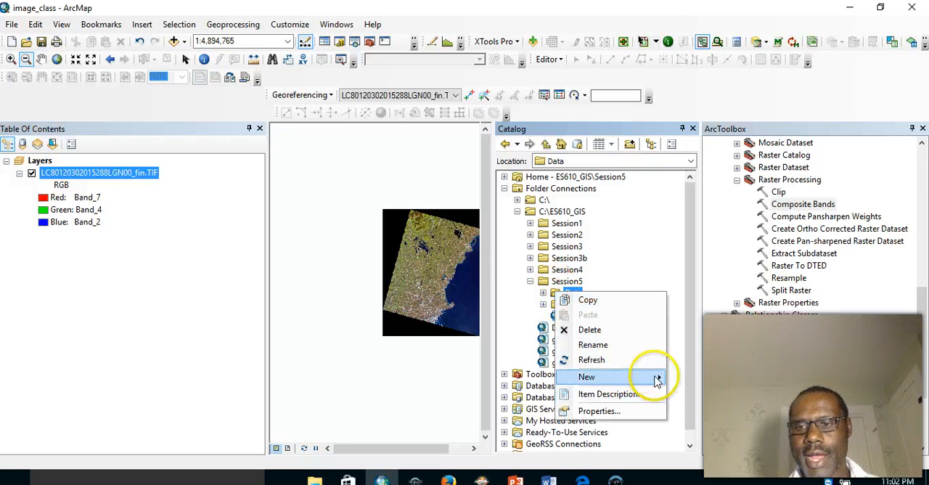
mouse_move(656, 380)
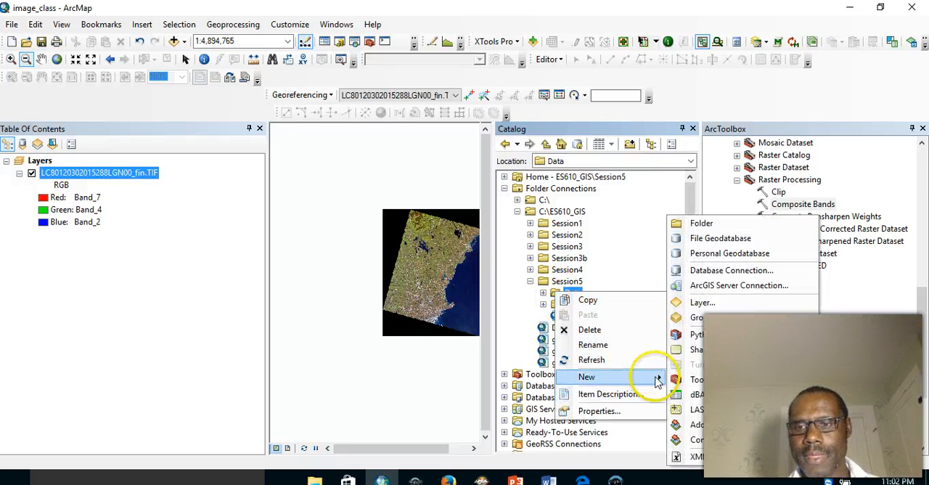
click(722, 240)
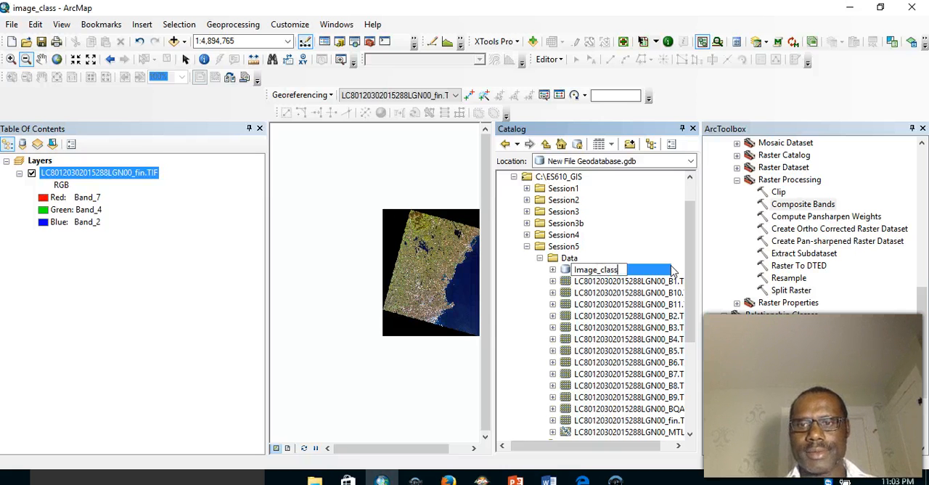
click(661, 231)
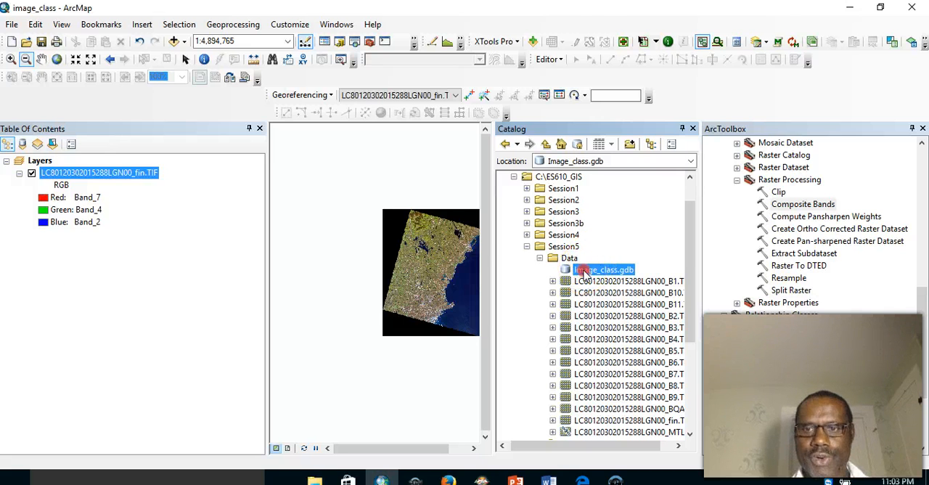
- Begin a new polygon feature class in the Image_class geodatabase, named Image_extent with the alias Image Extent
right_click(585, 273)
mouse_move(631, 143)
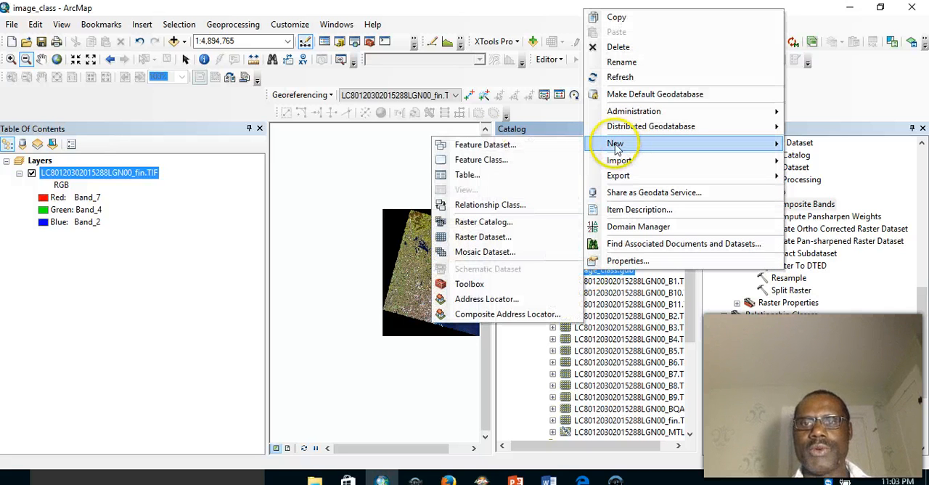
click(484, 160)
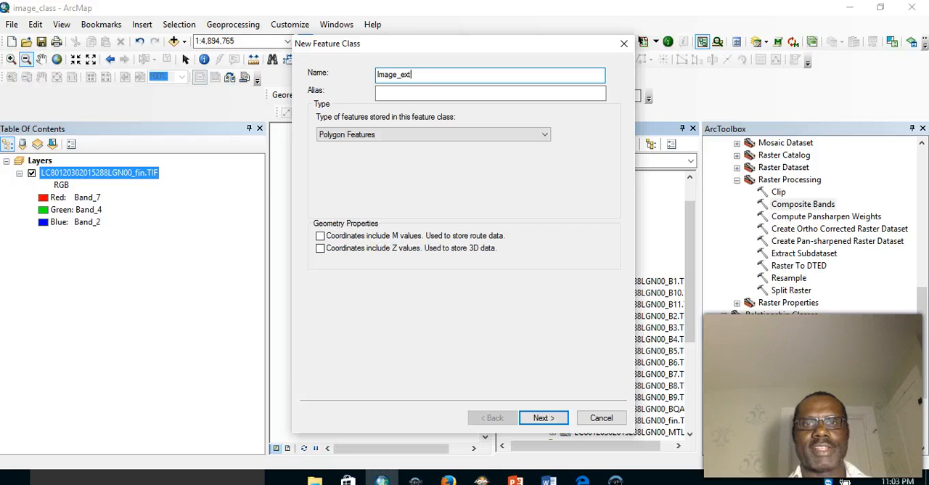
click(394, 92)
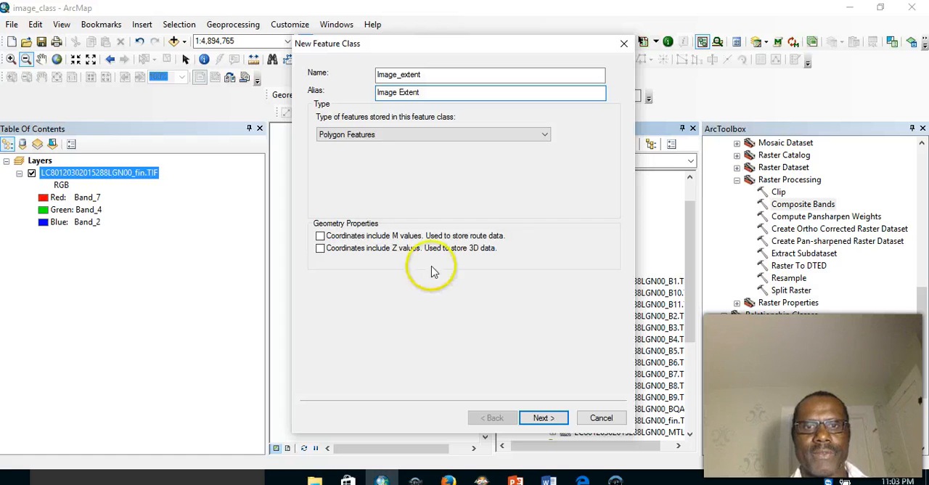
click(543, 418)
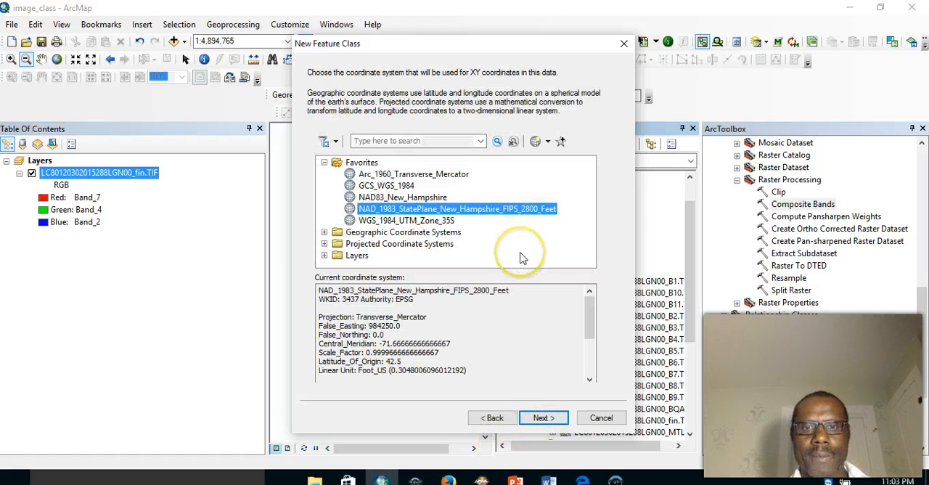
- Assign the map layers' WGS_1984_UTM_zone_19N coordinate system to the feature class, and finish creating it with default storage and fields
click(324, 256)
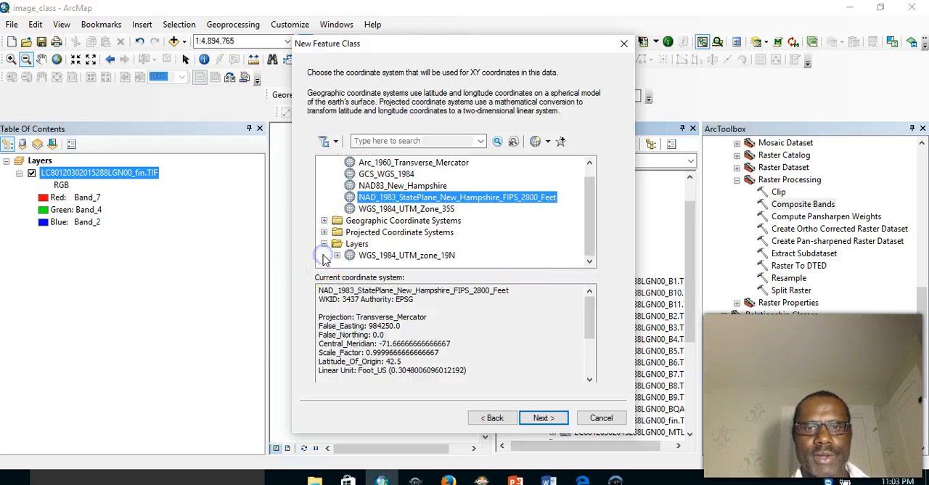
click(377, 256)
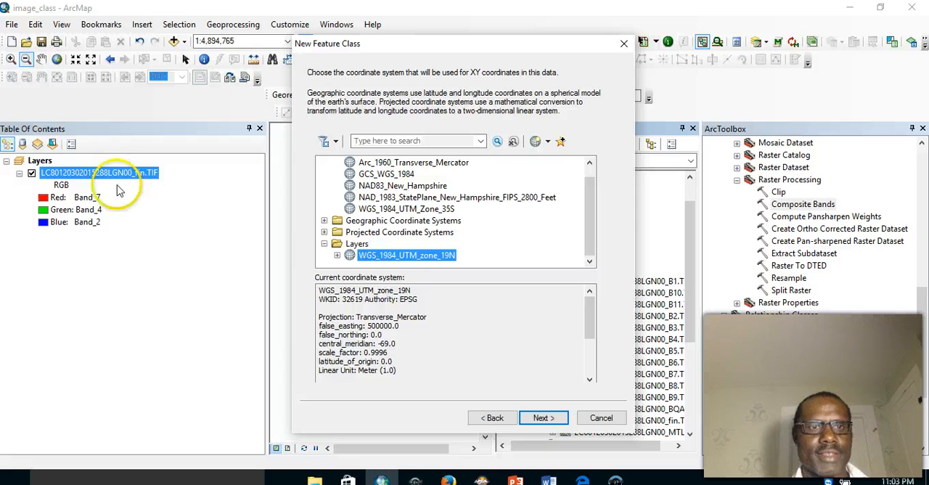
click(101, 178)
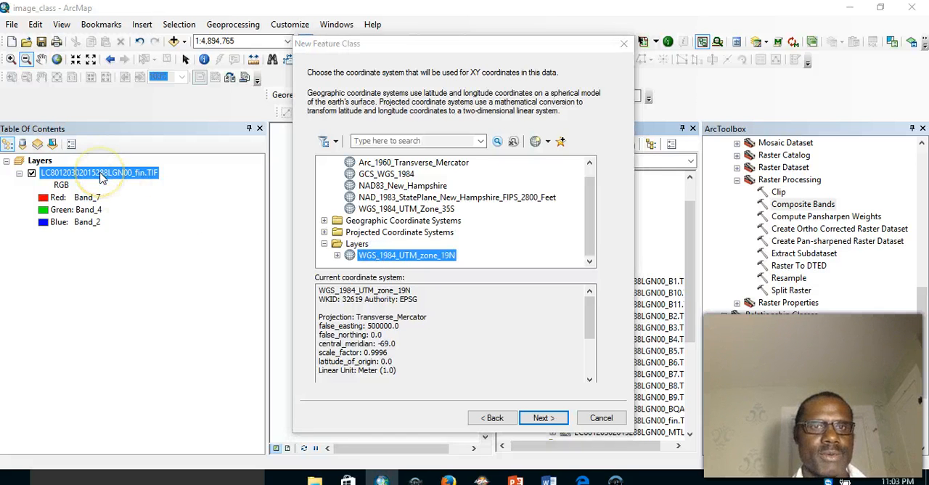
click(544, 418)
click(548, 418)
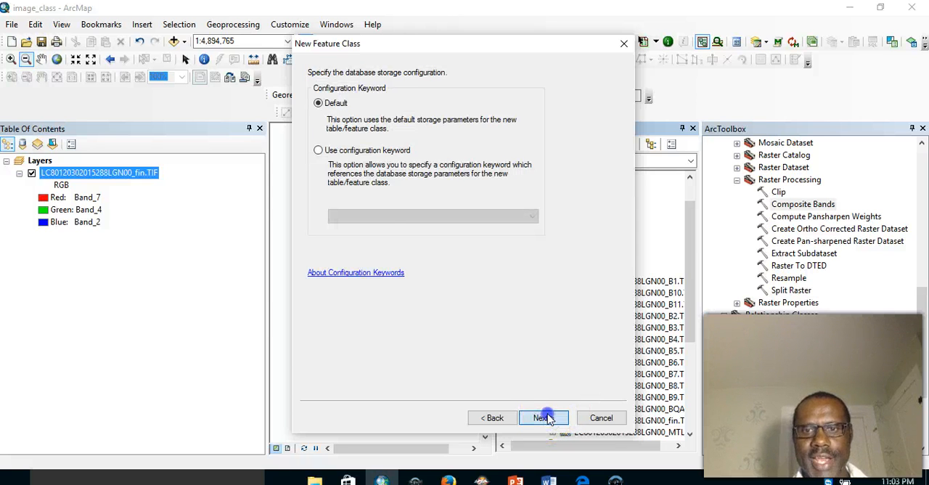
click(547, 418)
click(544, 419)
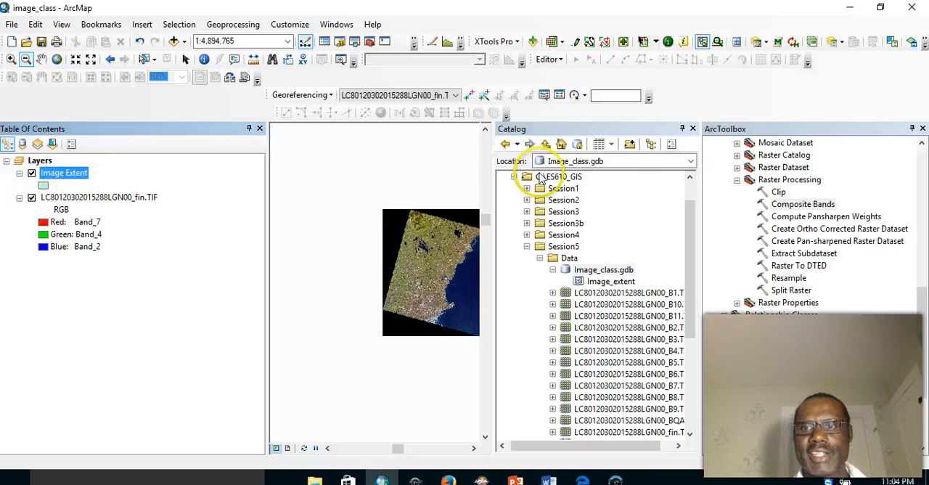
click(693, 129)
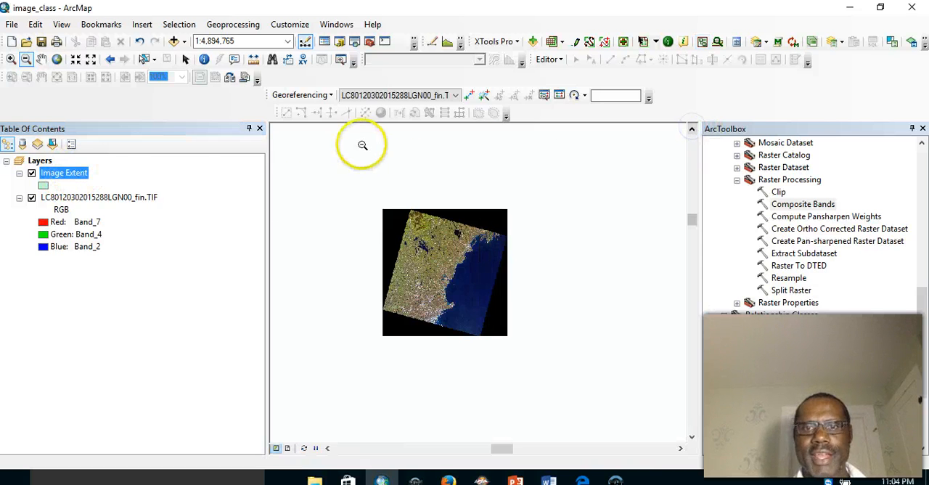
- Start an edit session on the Image Extent layer
right_click(55, 176)
mouse_move(162, 243)
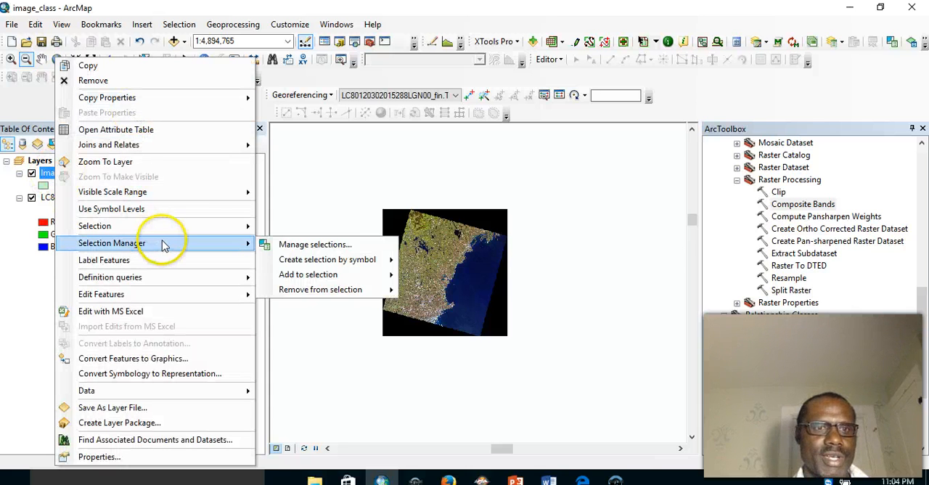
mouse_move(217, 299)
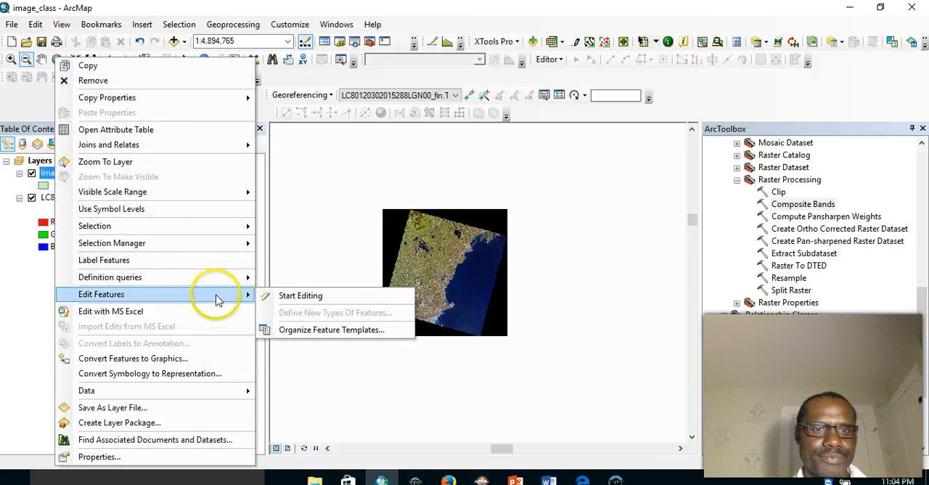
click(279, 297)
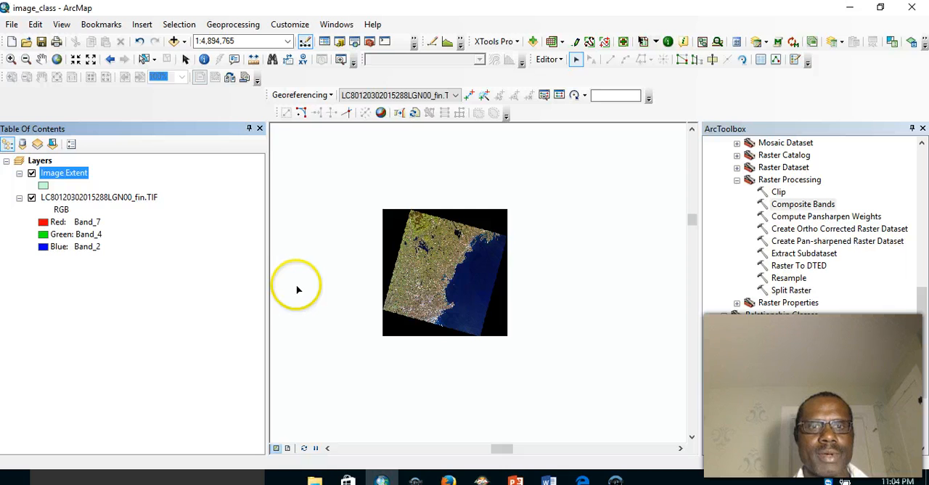
- Digitize a four-cornered Image Extent polygon along the edges of the tilted Landsat scene, with sides about 190 km long
click(10, 59)
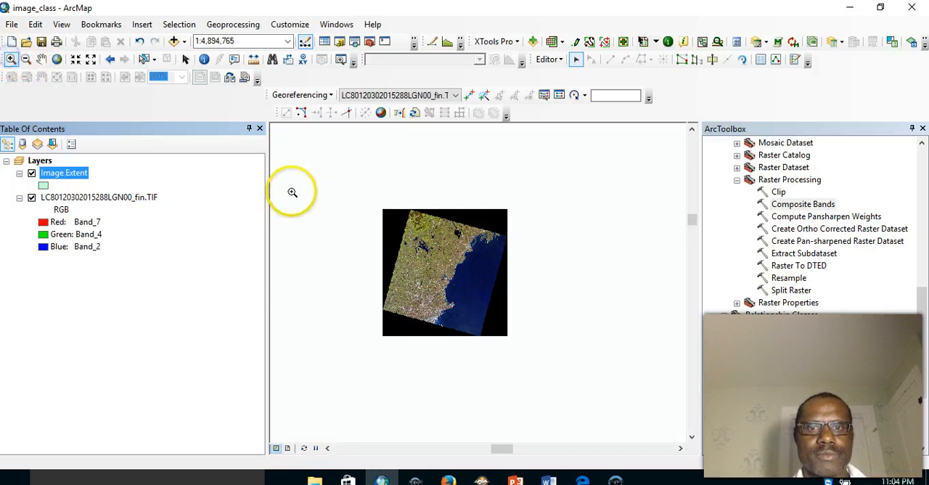
drag(328, 168, 468, 287)
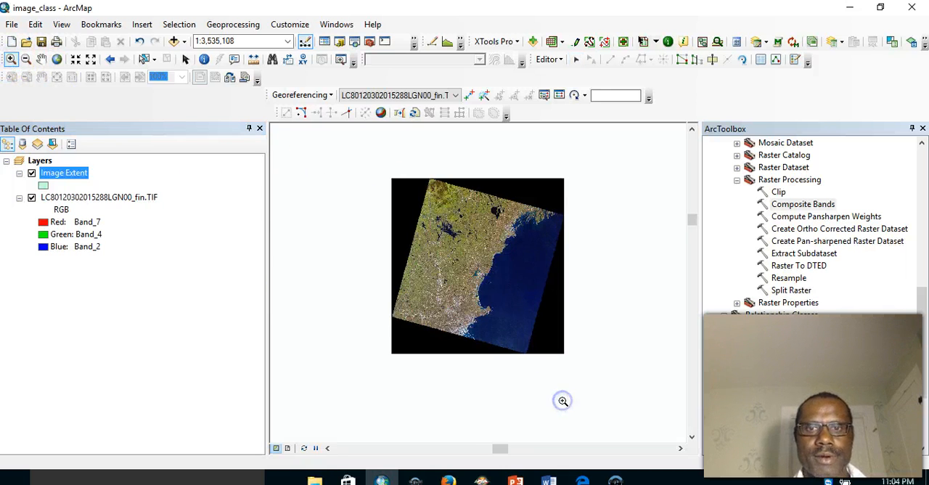
drag(373, 142, 589, 437)
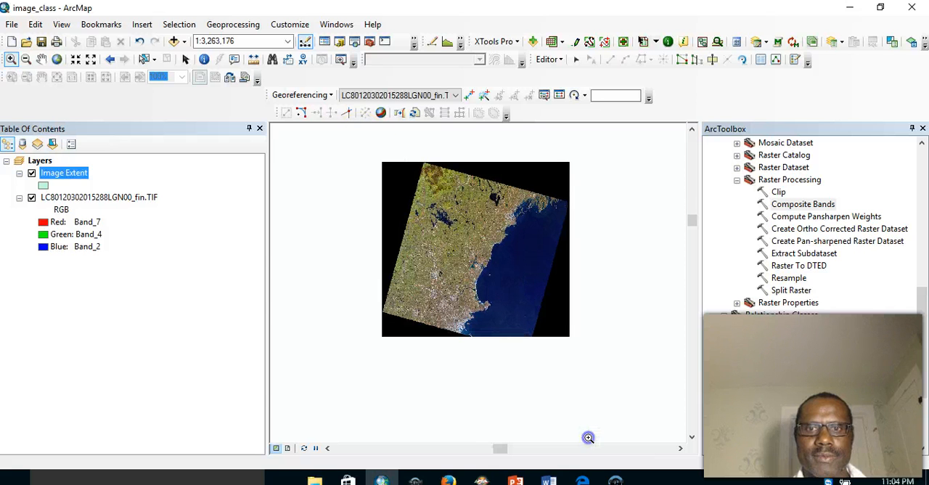
drag(386, 163, 562, 376)
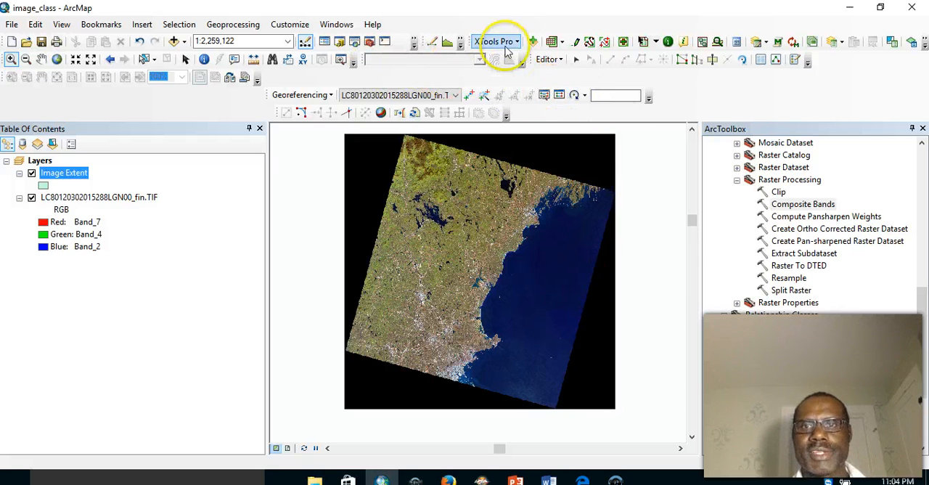
click(796, 63)
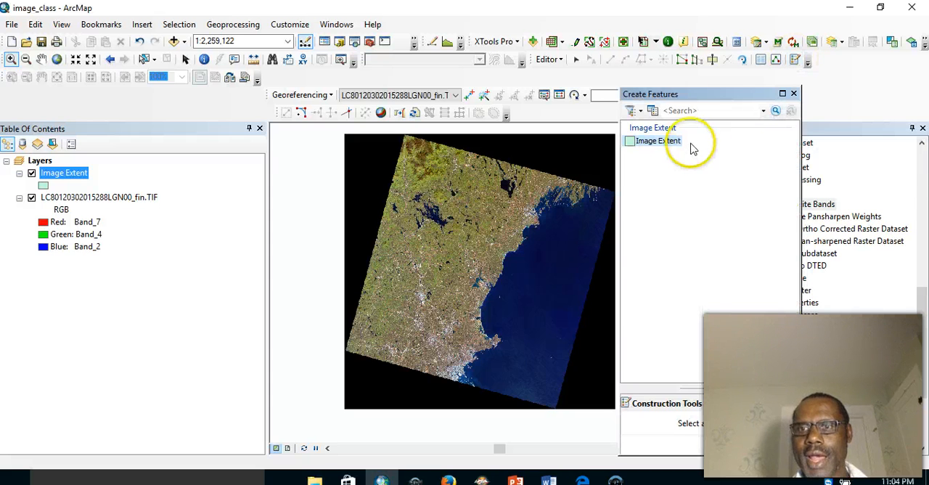
click(666, 142)
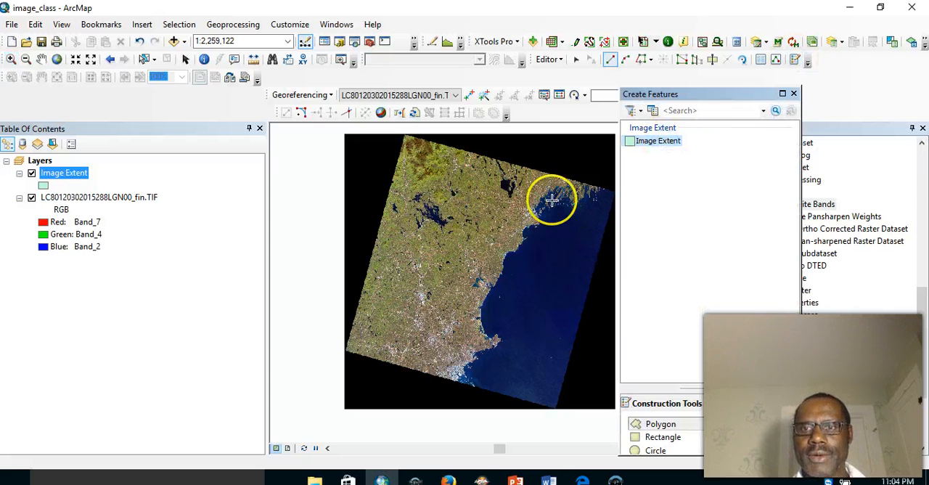
click(783, 95)
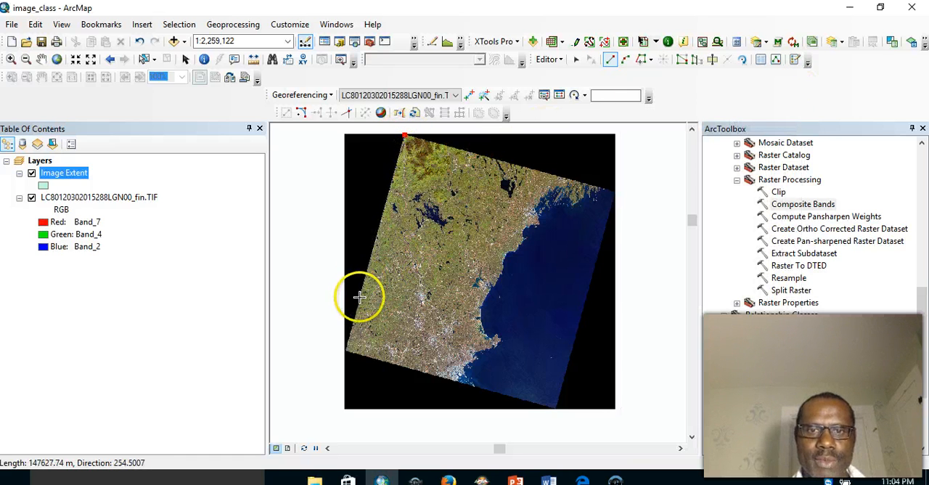
click(348, 346)
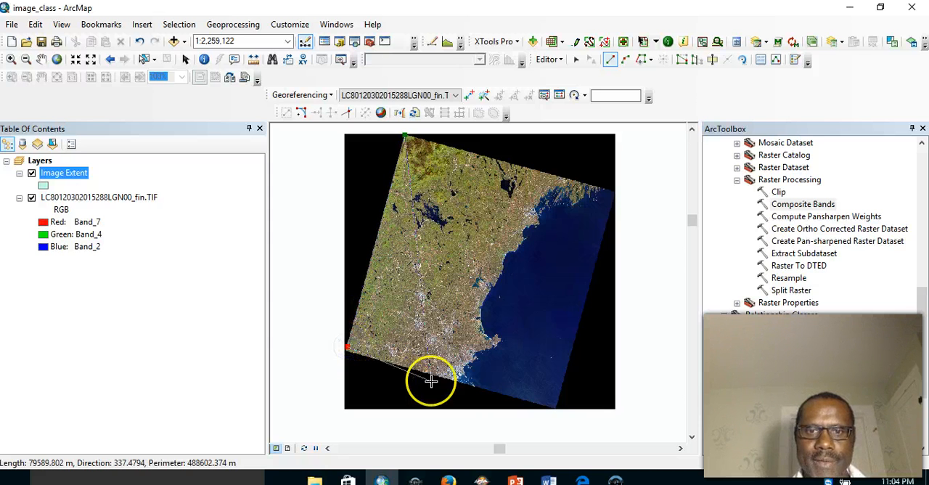
click(554, 404)
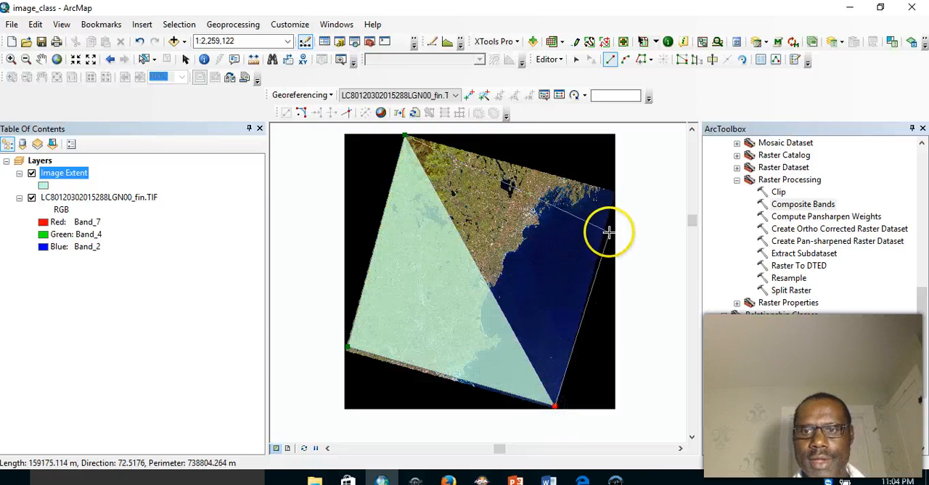
click(613, 191)
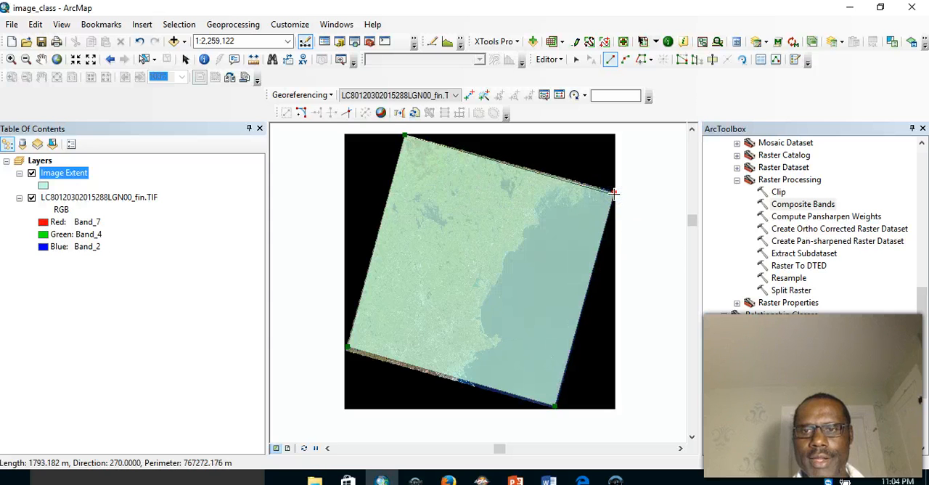
right_click(613, 191)
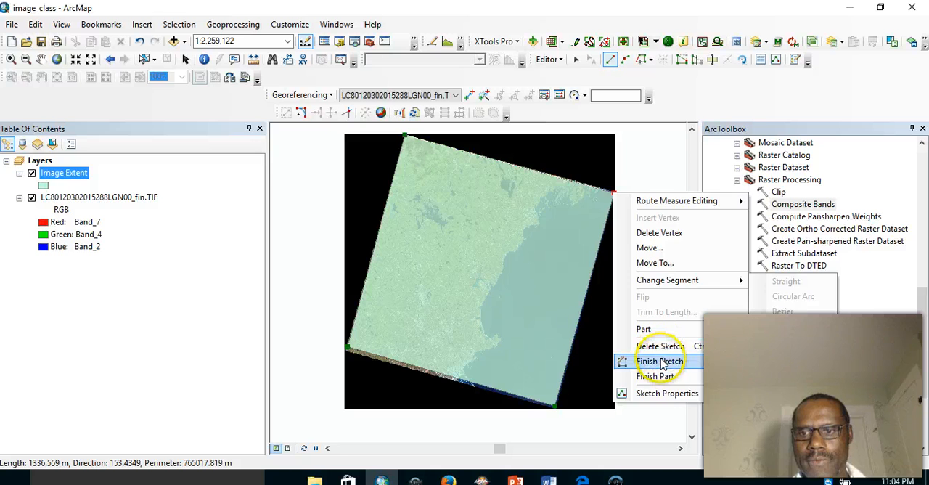
click(660, 361)
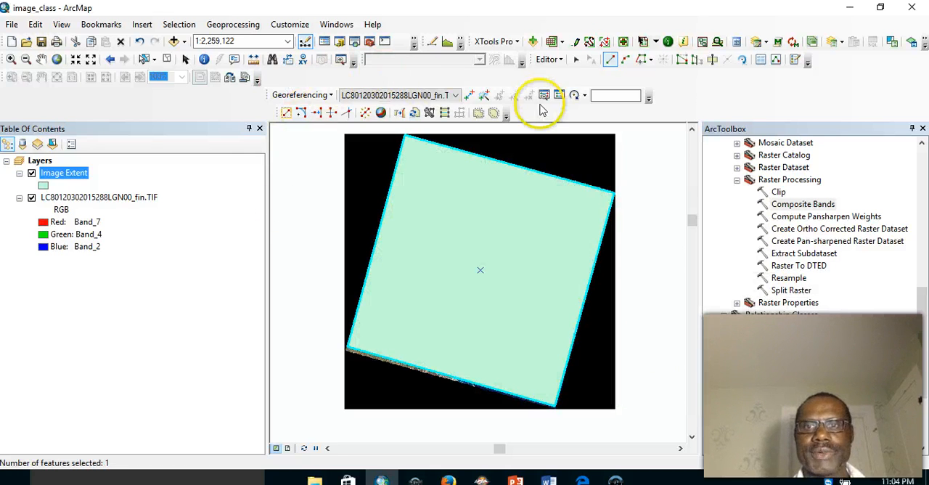
- Stop editing and save the edits to the Image Extent layer
click(563, 59)
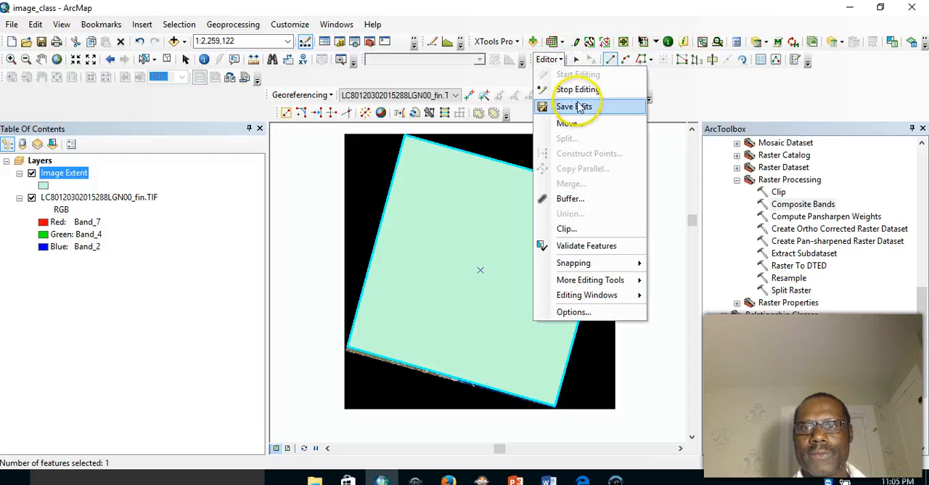
click(569, 91)
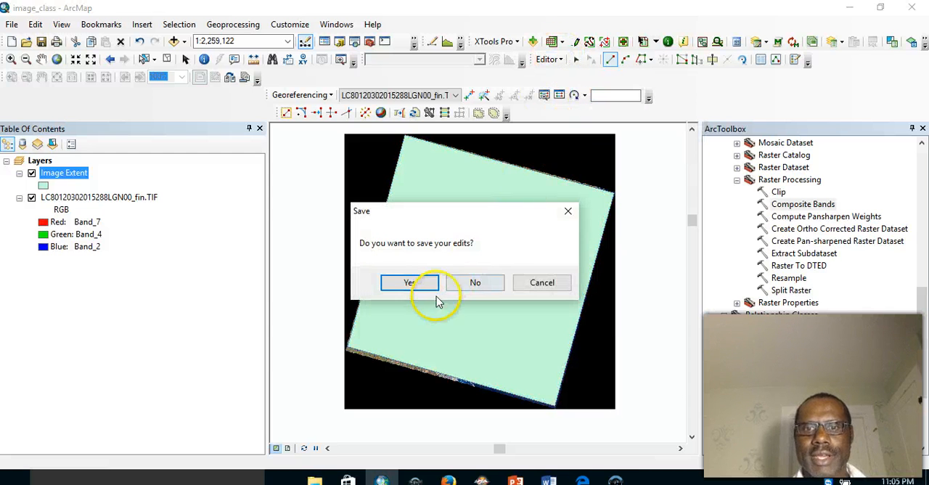
click(408, 283)
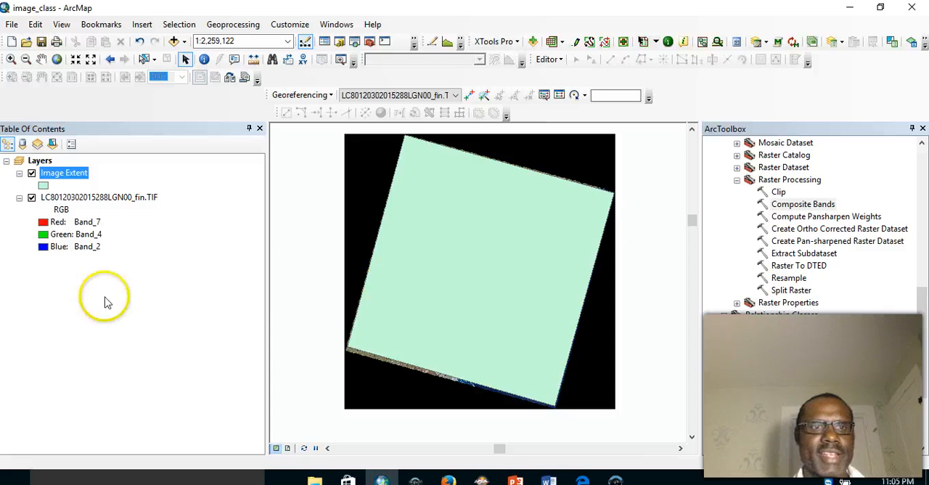
- Start the Layer To KML conversion tool and choose Image Extent as the layer to convert
click(733, 181)
click(737, 180)
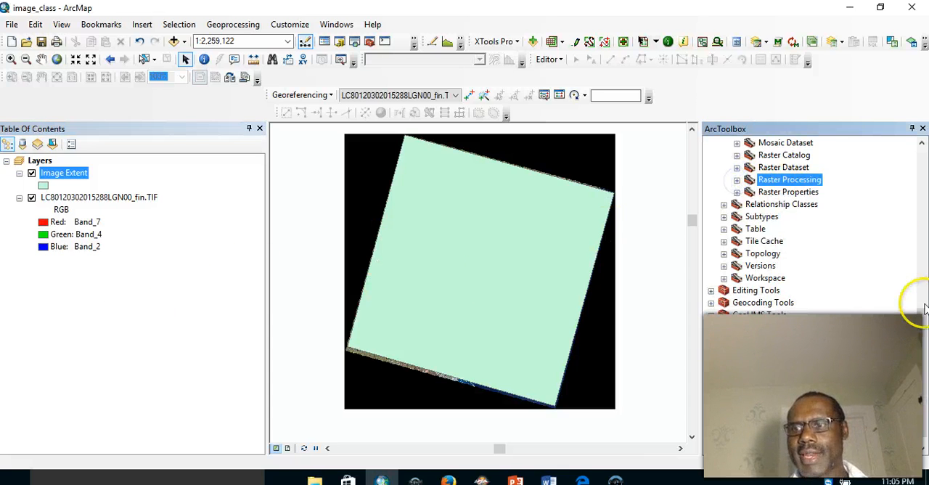
drag(918, 321, 924, 236)
click(749, 168)
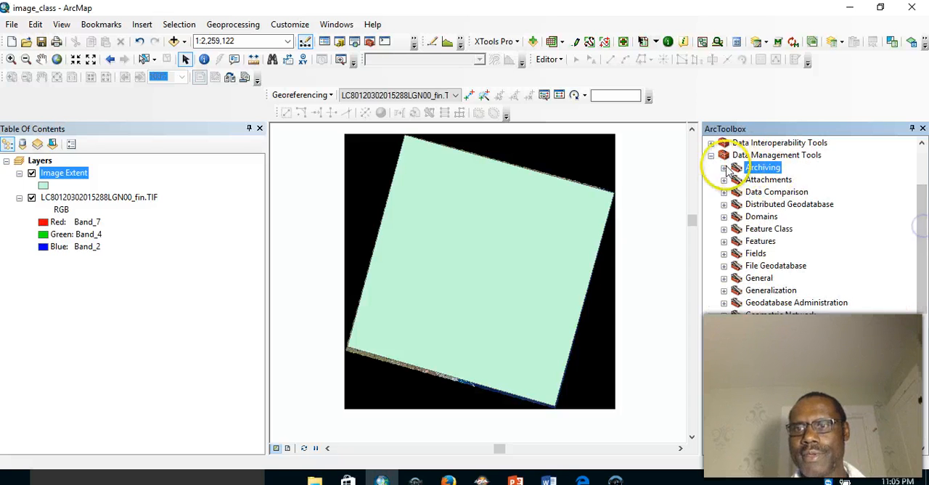
click(712, 155)
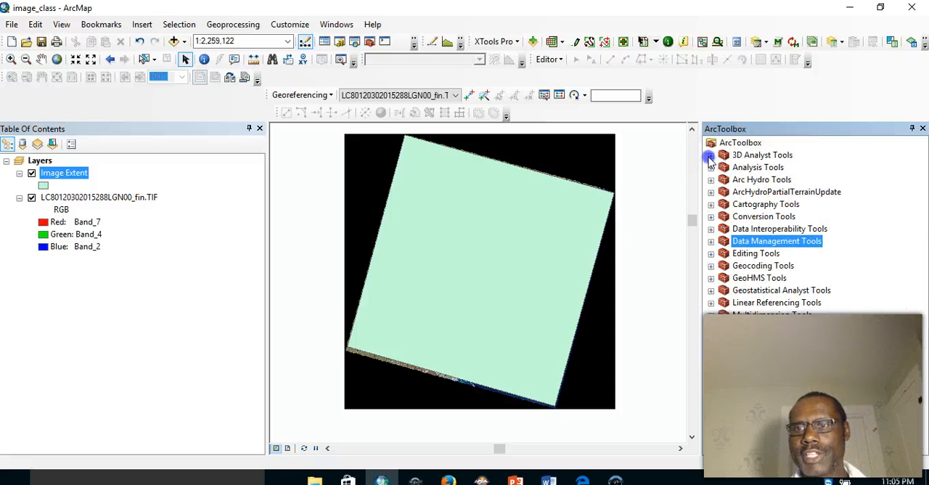
click(711, 217)
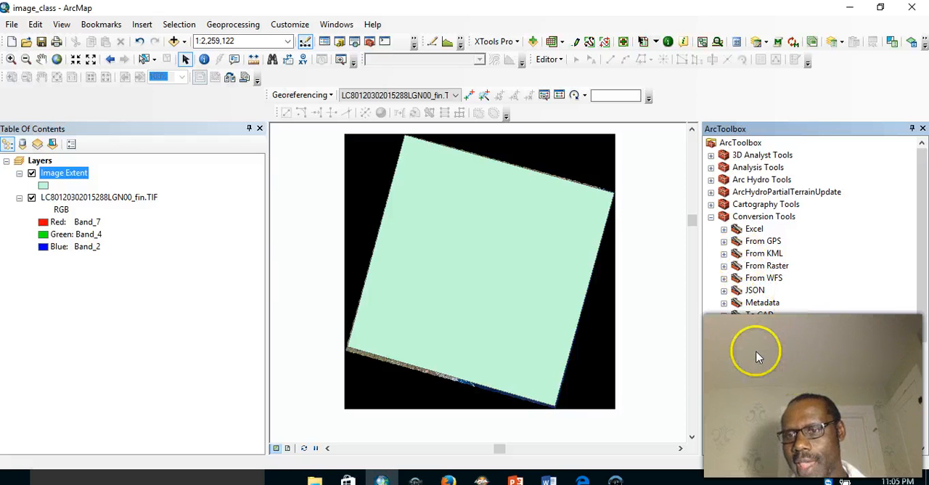
double_click(772, 387)
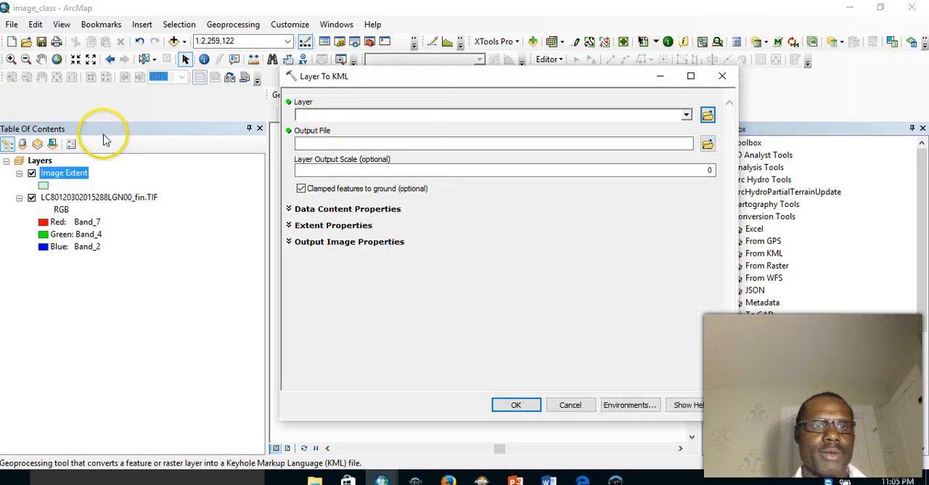
drag(66, 177, 313, 116)
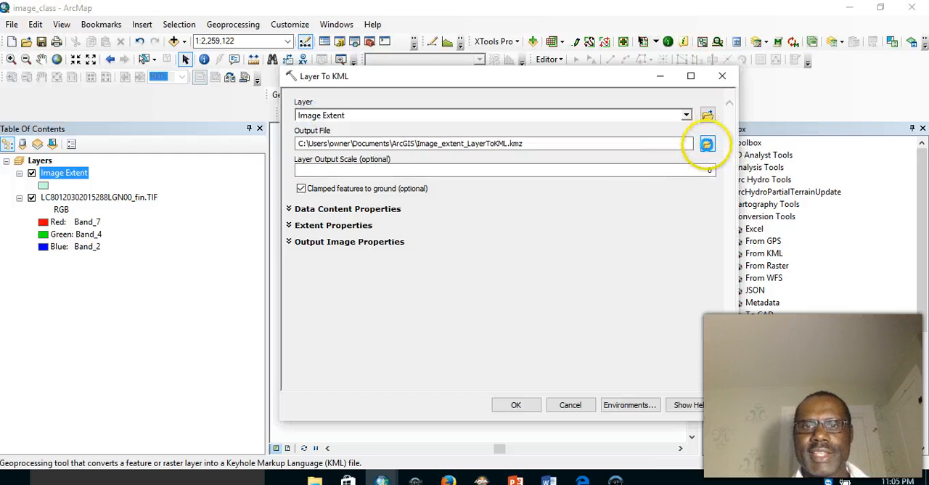
- Set the KML output file to Image_extent in the Session5 Data folder
click(708, 145)
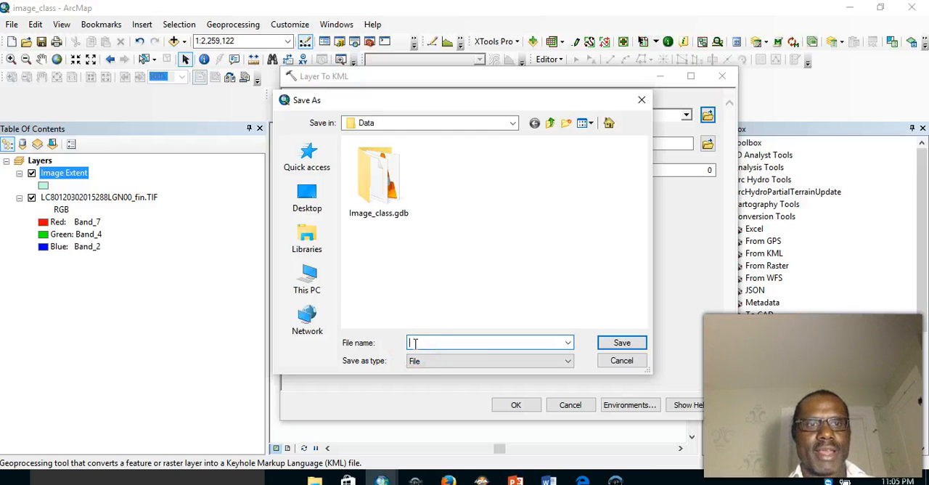
text(Ima)
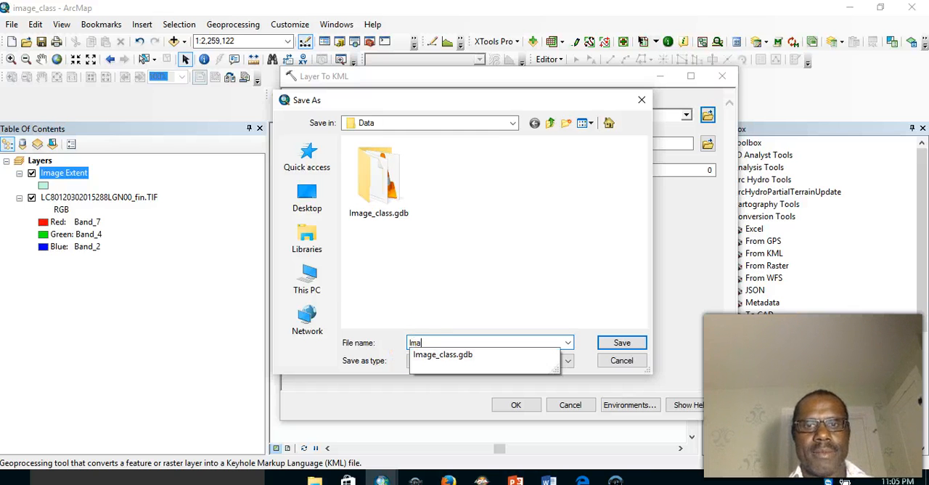
text(ge_extent)
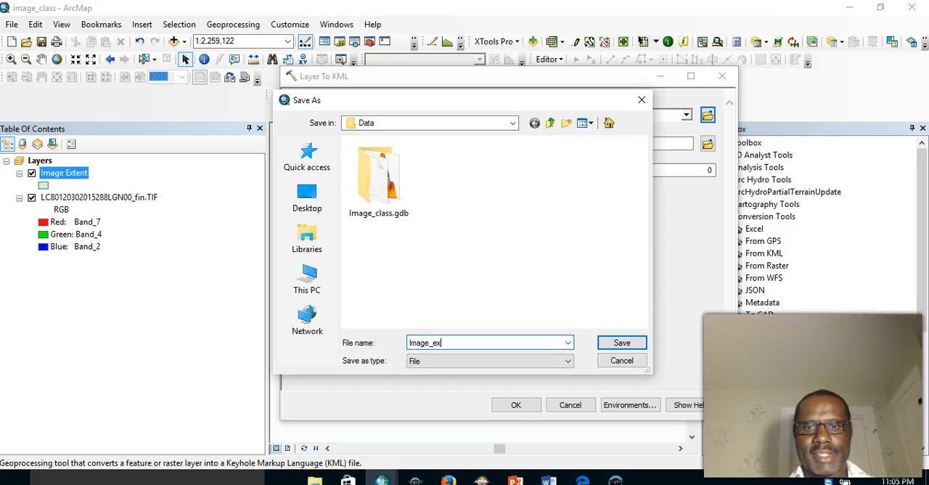
click(621, 343)
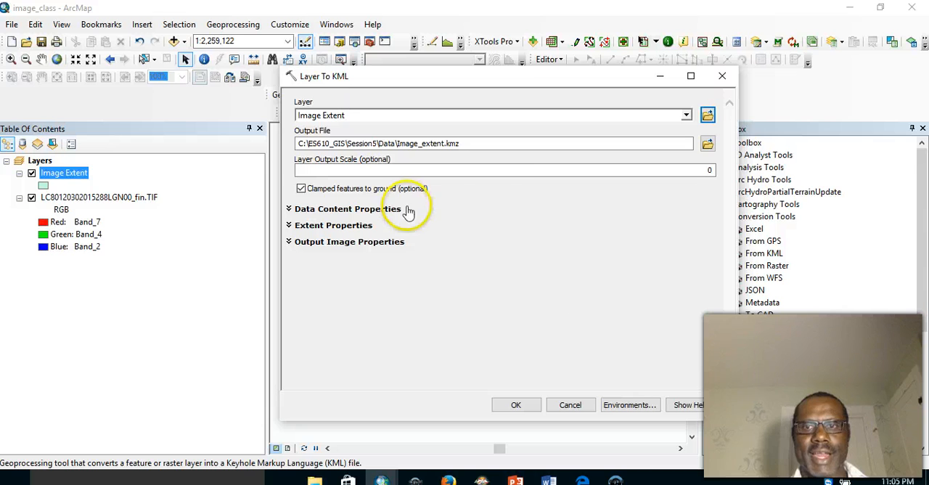
- Set the layer output scale to 5000 and run the Layer To KML conversion
click(689, 172)
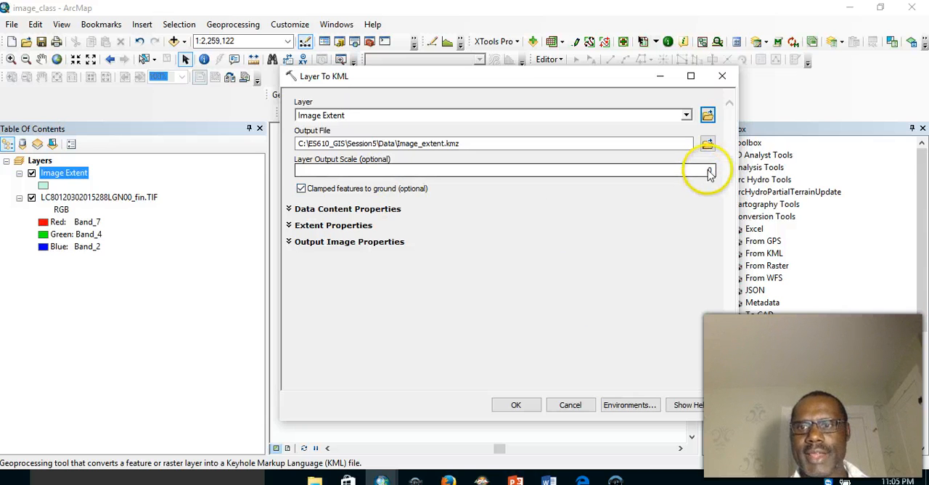
text(5)
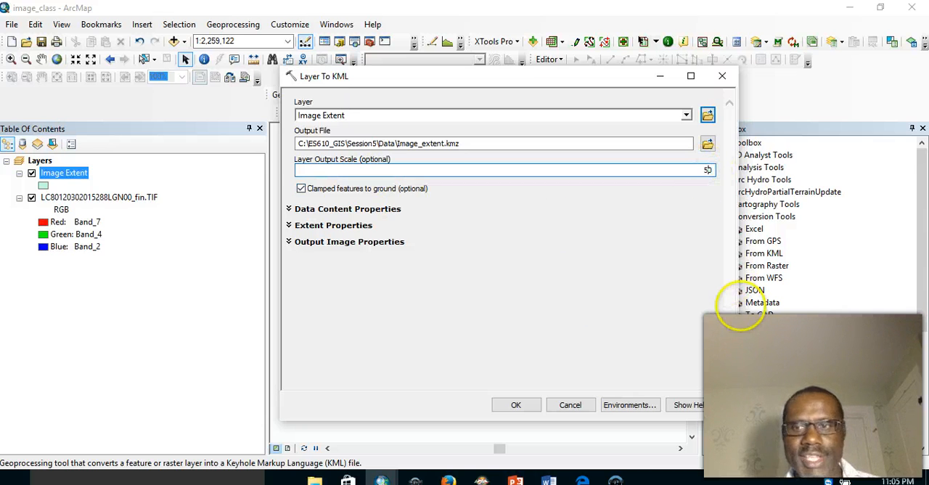
text(000)
click(576, 292)
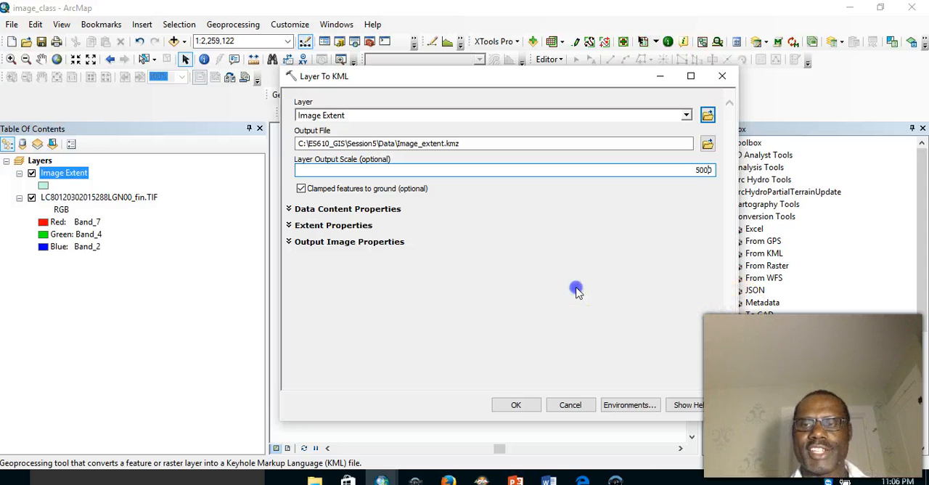
click(517, 403)
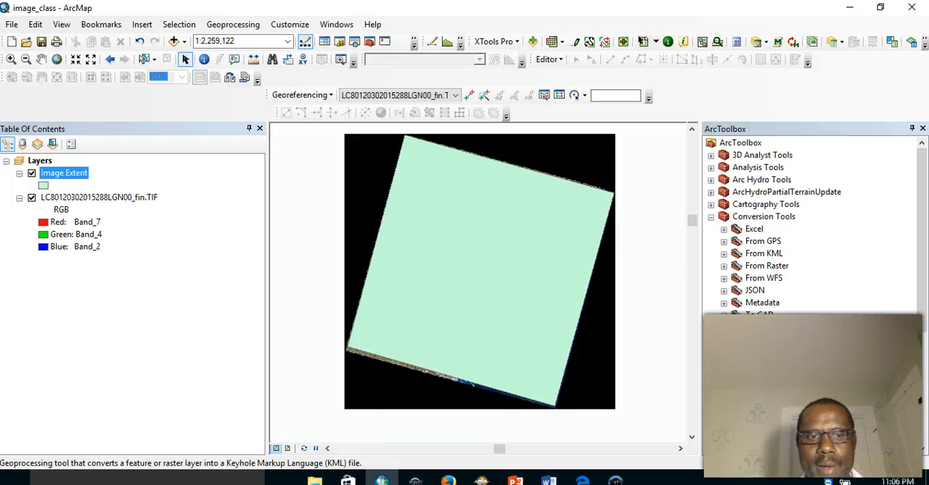
- Open the exported Image_extent KMZ from the Session5 Data folder in Google Earth Pro, and dismiss the start-up tip
click(314, 479)
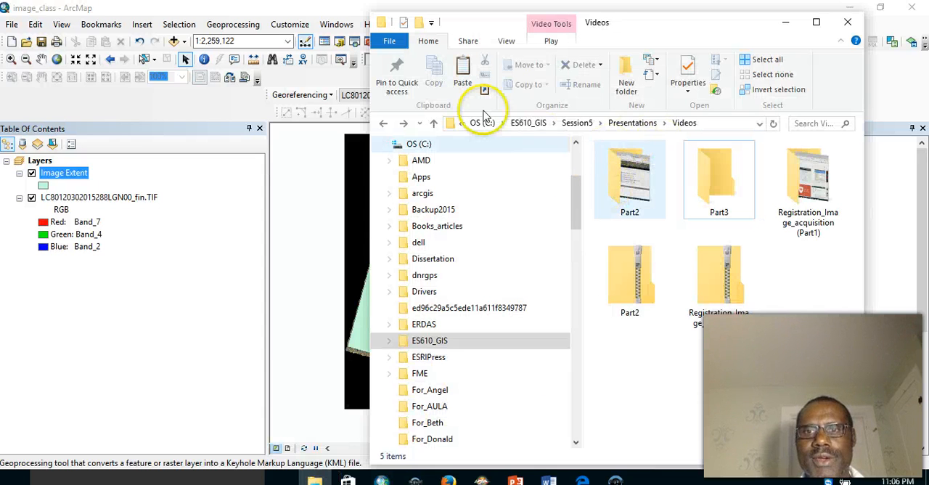
click(579, 123)
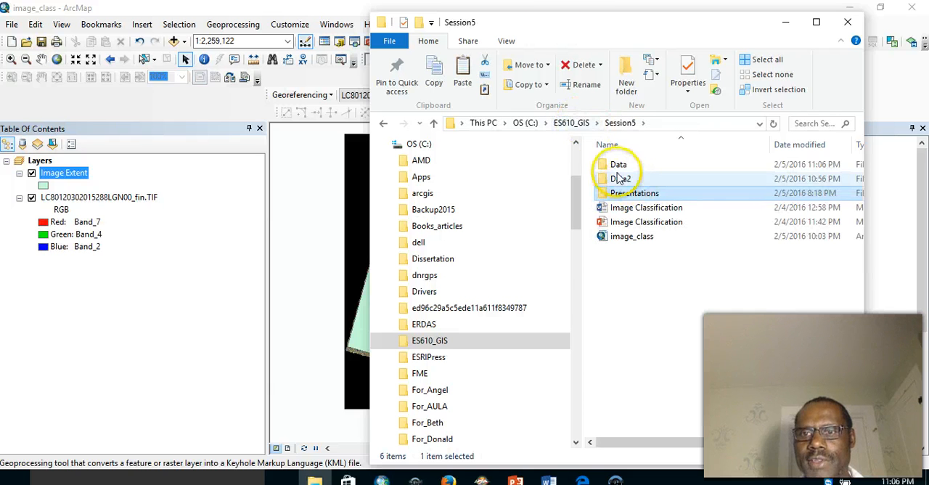
double_click(607, 168)
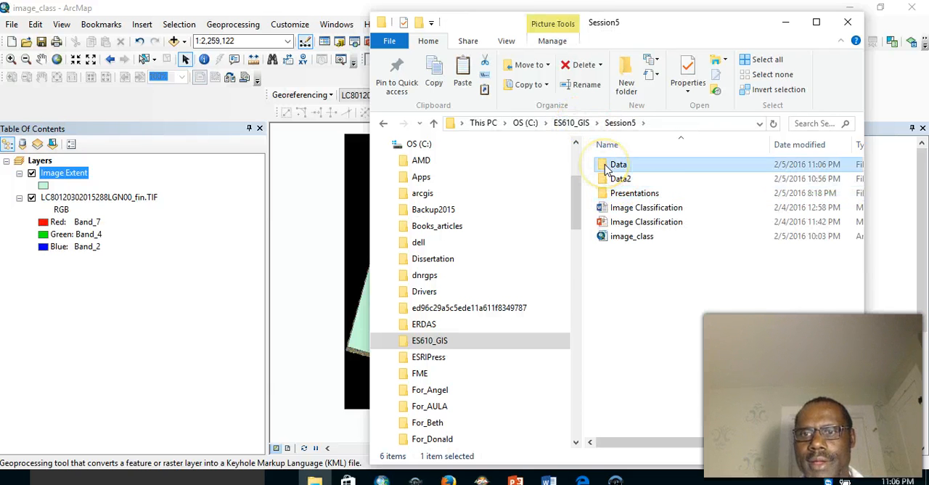
click(709, 178)
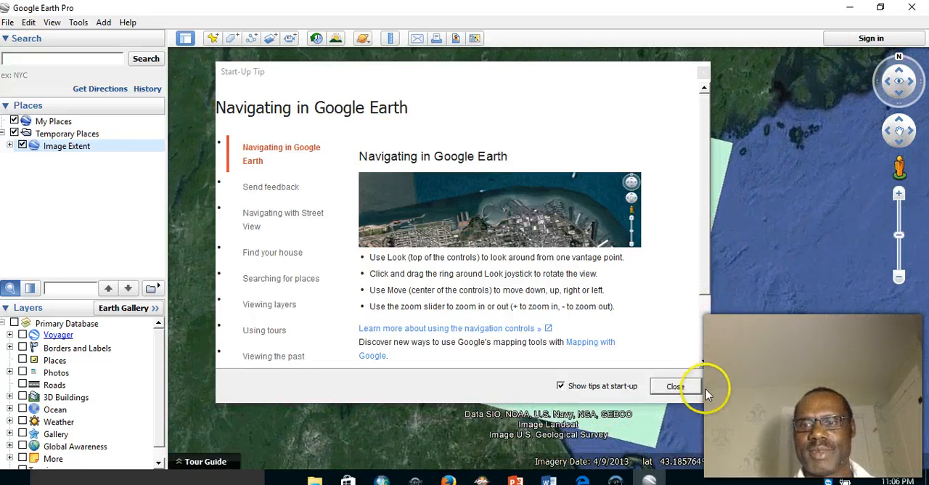
click(675, 386)
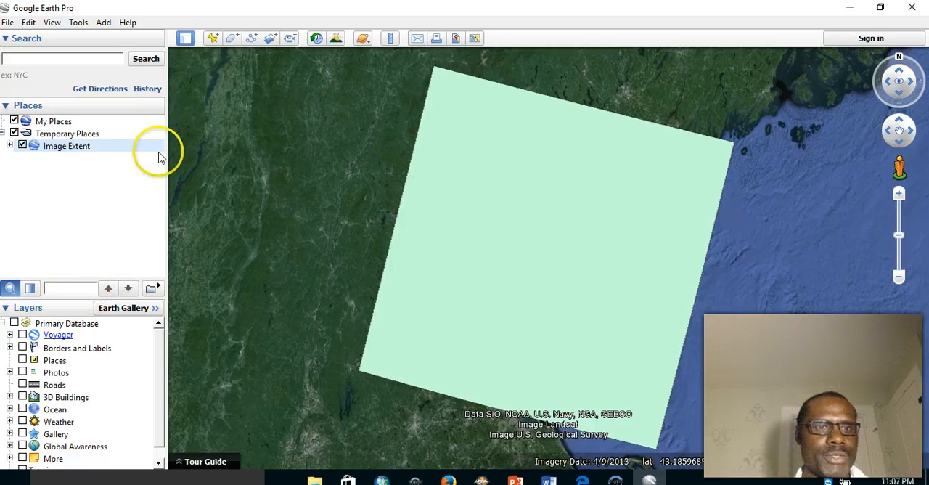
- Give the polygon placemark inside the Image Extent folder a dark red outline with a line width of 3.0
click(10, 146)
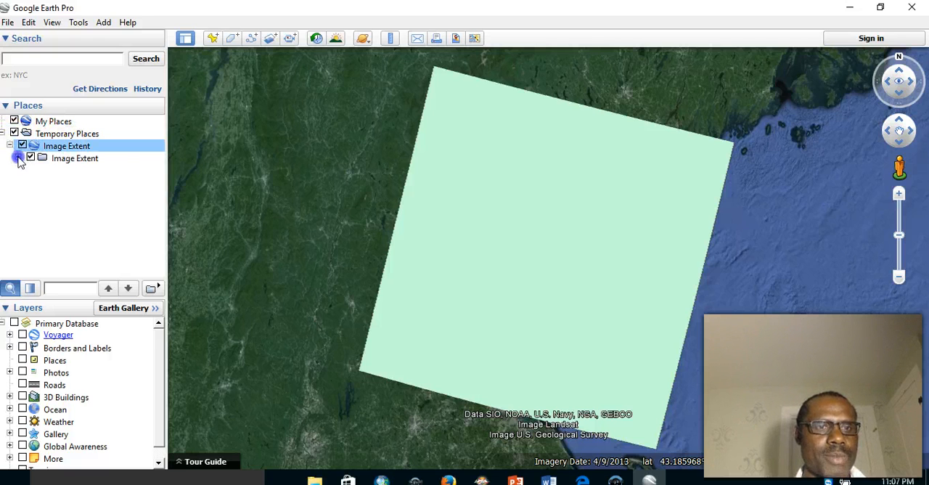
click(19, 159)
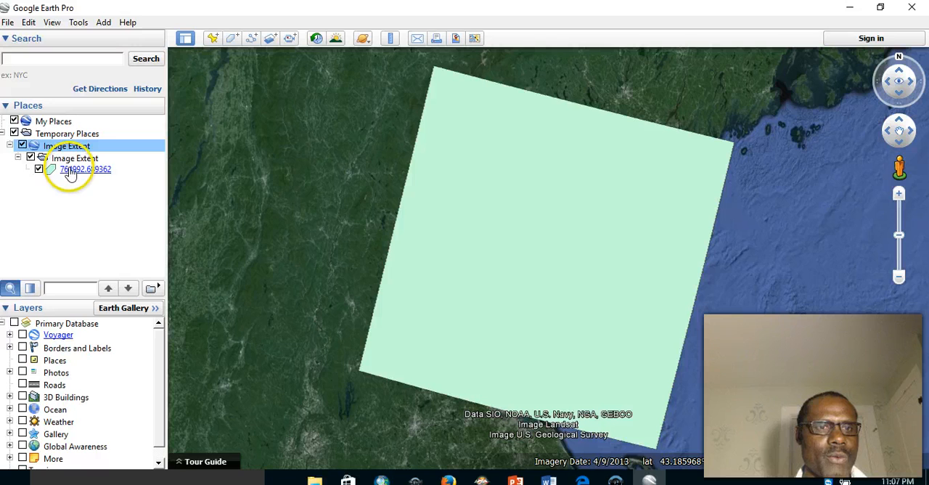
right_click(70, 173)
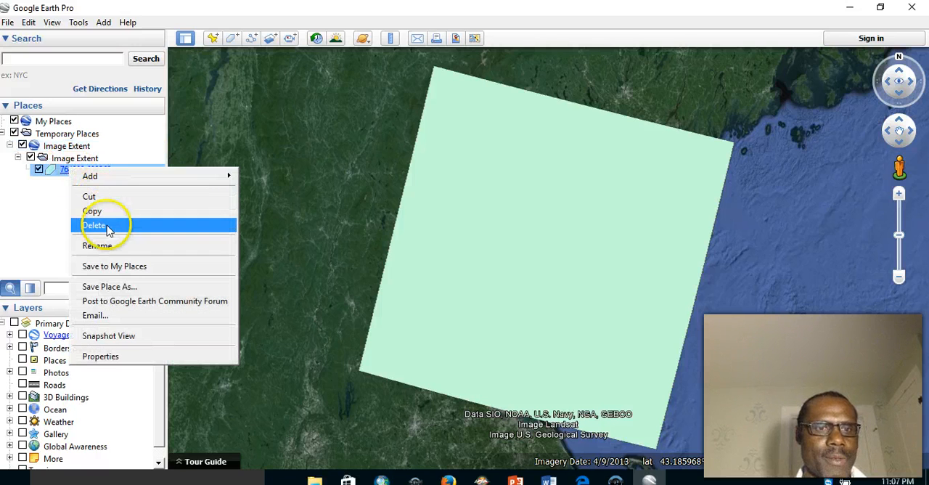
click(114, 359)
drag(560, 52, 199, 116)
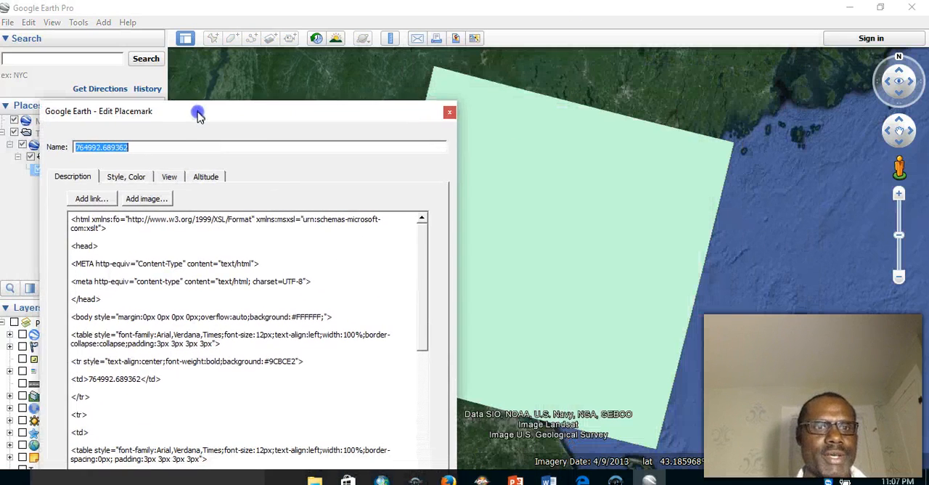
click(133, 182)
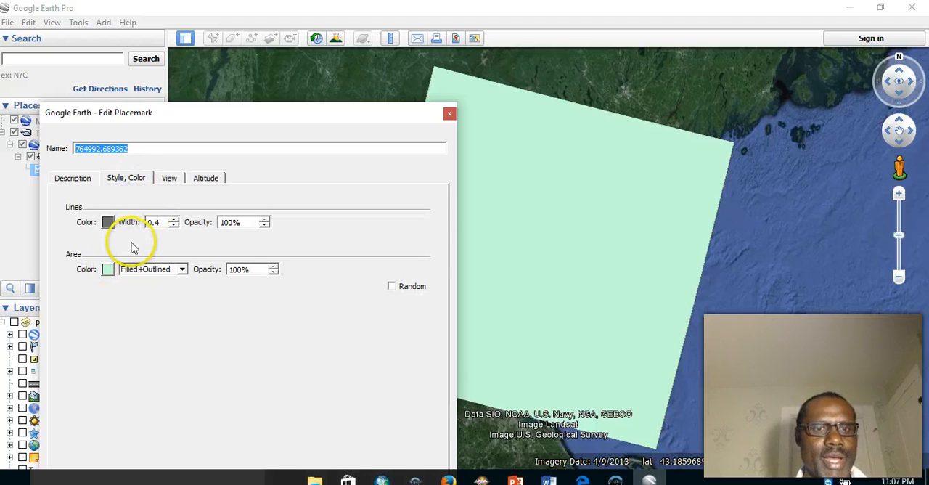
click(108, 222)
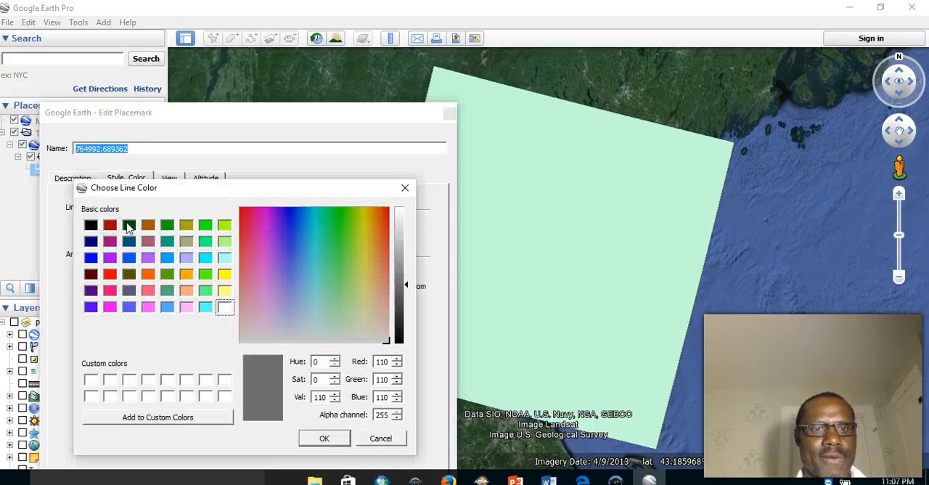
click(111, 226)
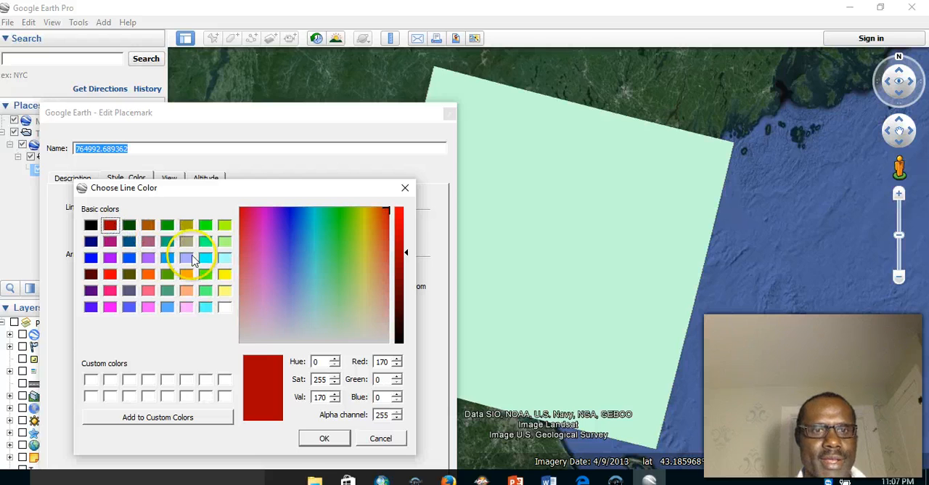
click(326, 437)
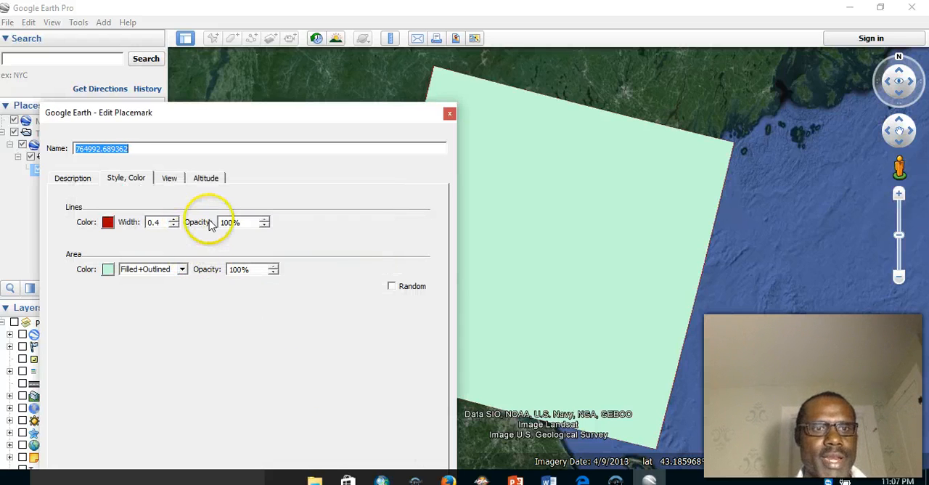
click(173, 219)
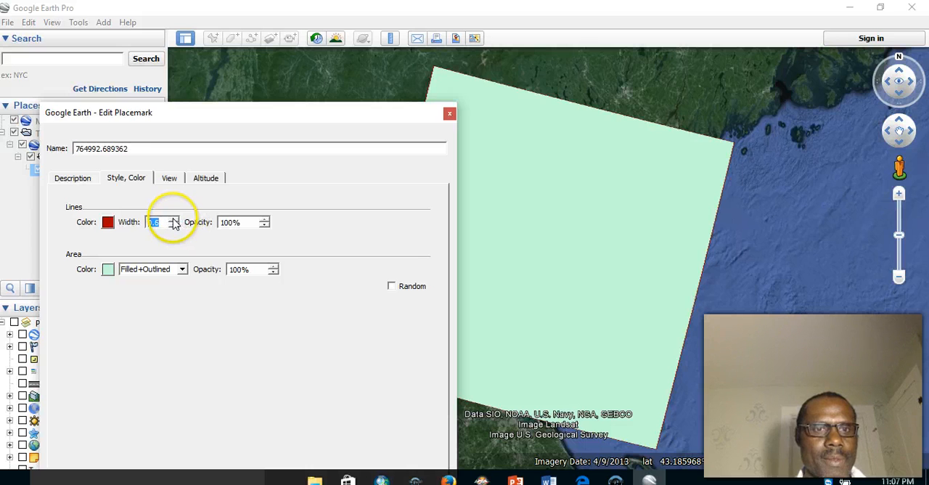
click(174, 224)
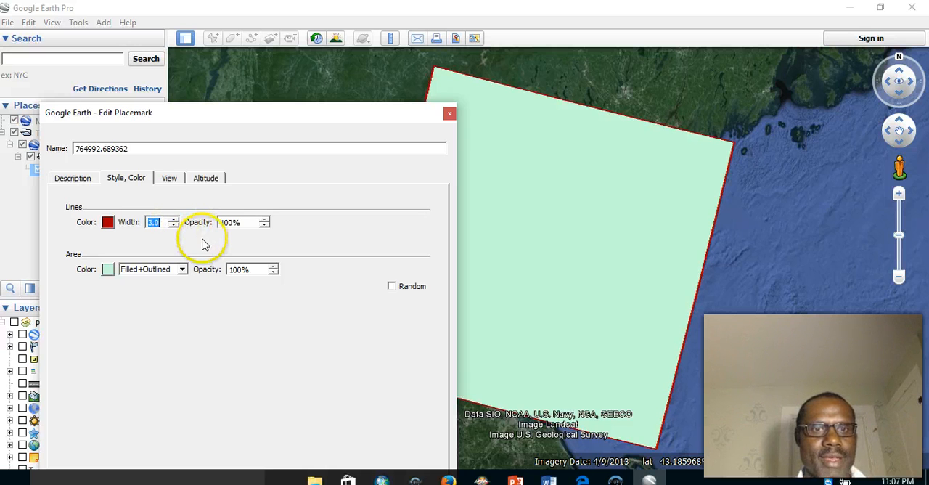
- Give the polygon placemark's area a white fill color with 0% opacity and apply the style changes
click(108, 269)
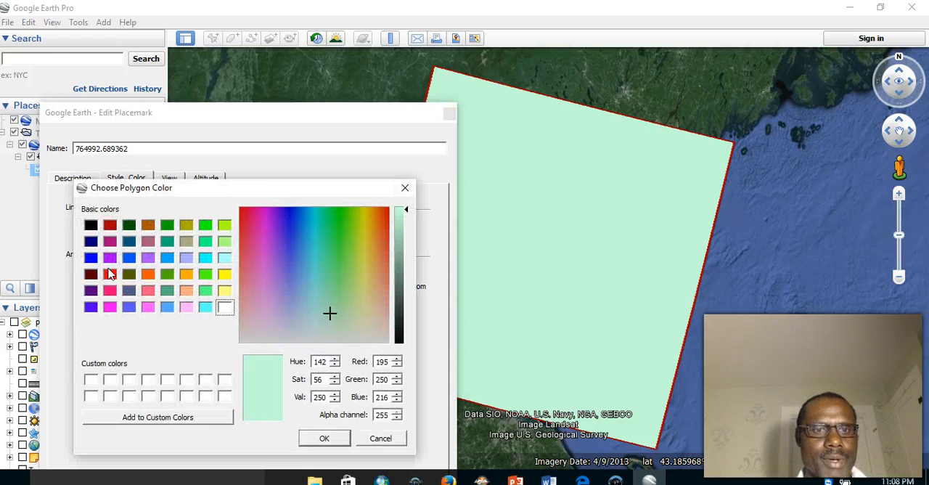
click(224, 308)
click(323, 439)
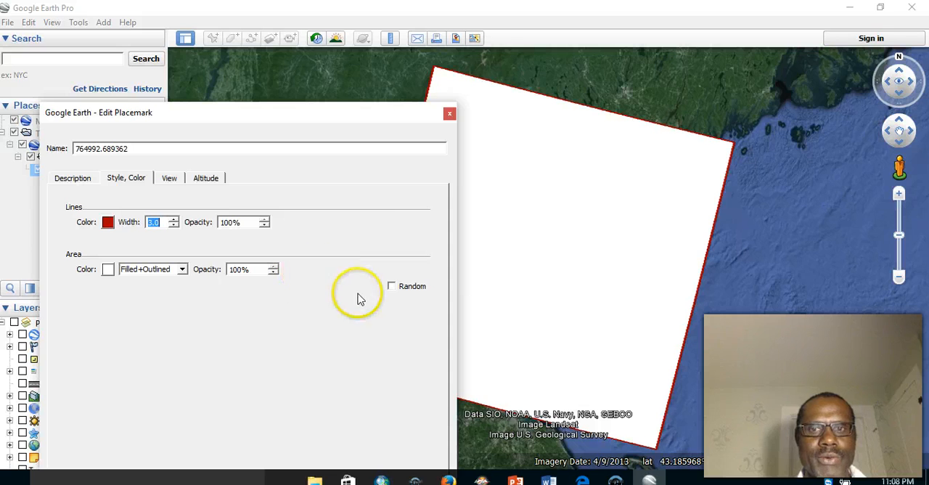
click(273, 272)
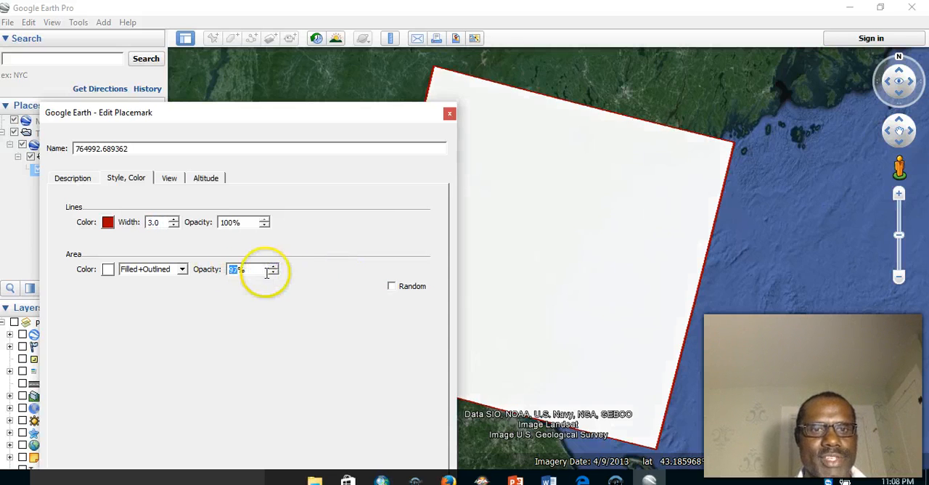
click(236, 269)
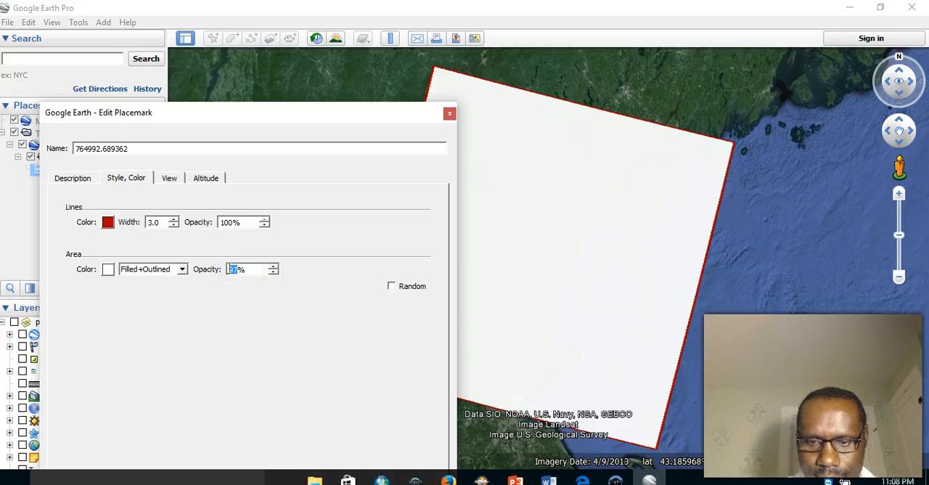
text(0)
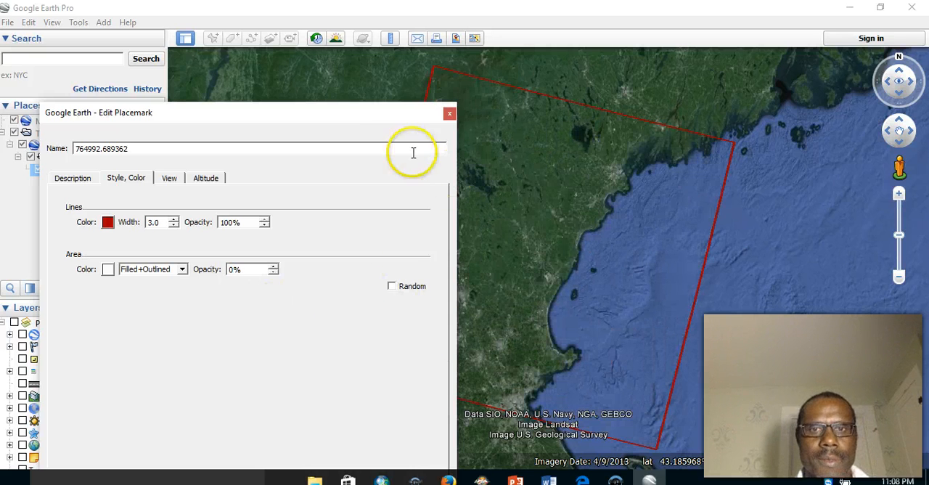
drag(377, 121, 374, 54)
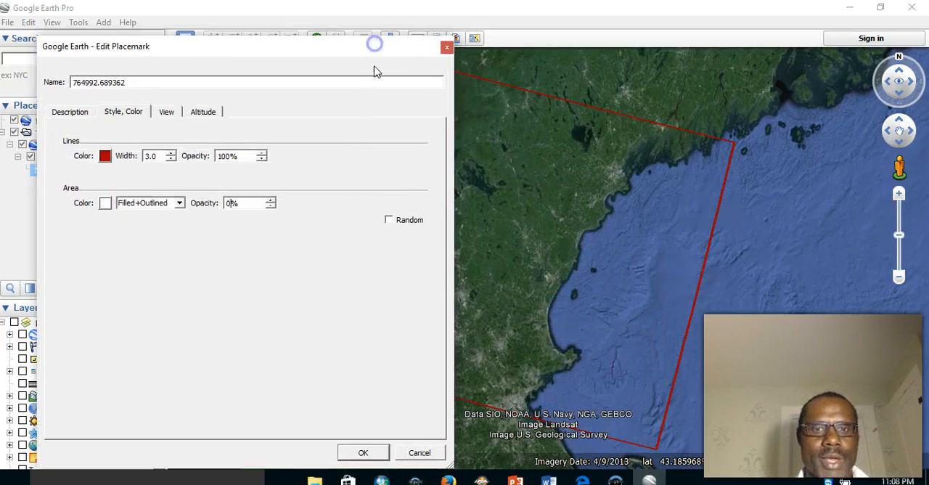
click(363, 453)
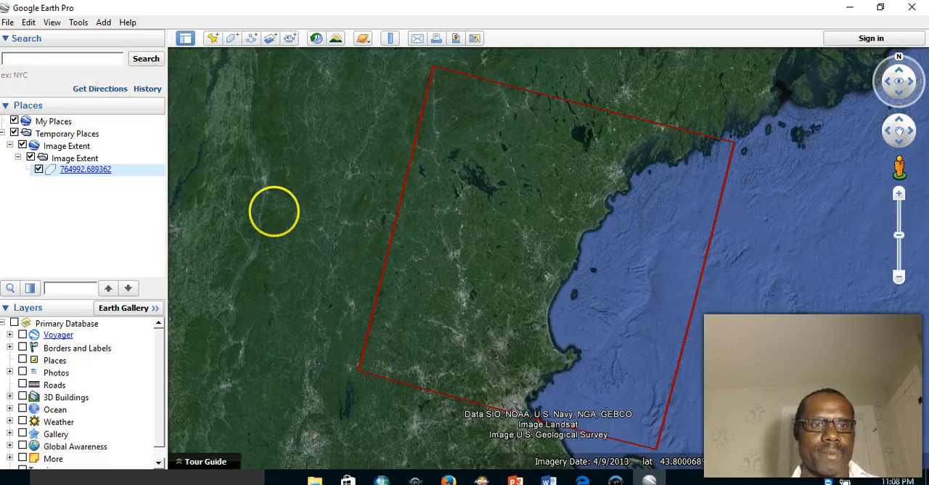
- Inspect the extent polygon's shape, length and area attributes on the map
click(486, 237)
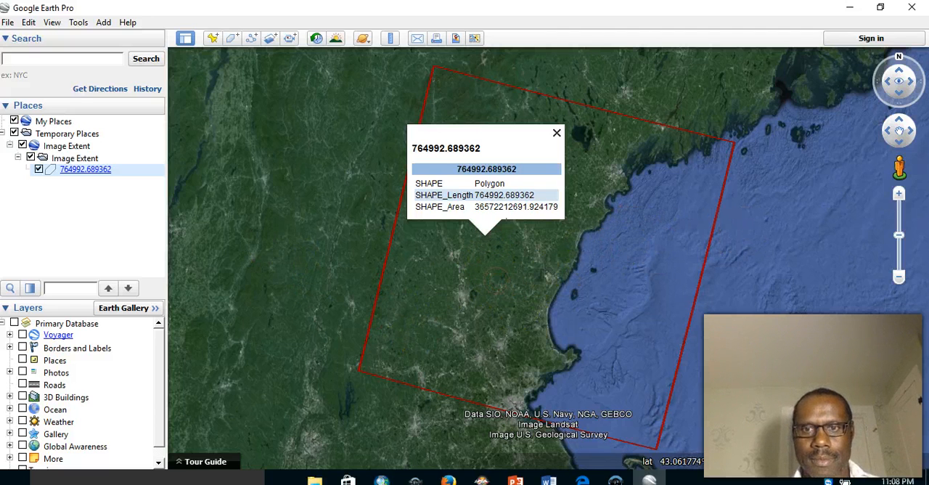
click(496, 280)
click(669, 146)
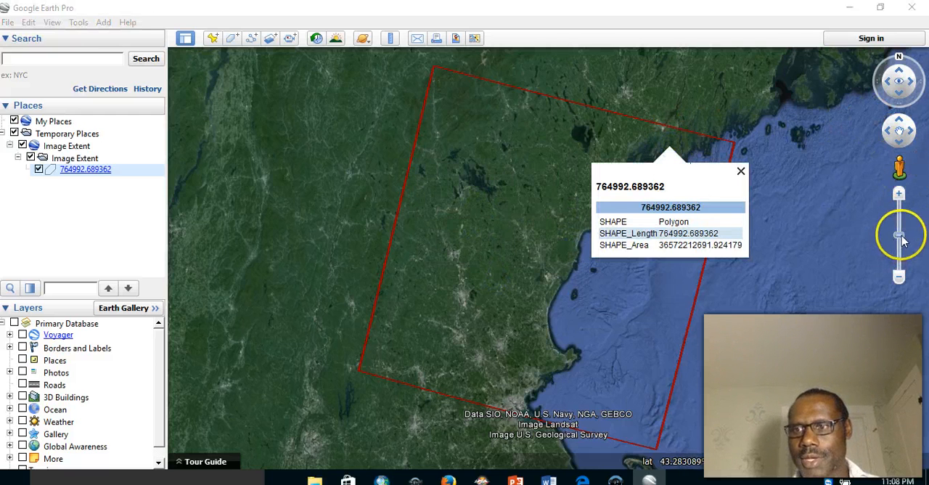
- Examine the satellite imagery inside the extent polygon at close range, following its rivers, towns and lakes
scroll(548, 257, up, 2)
mouse_move(899, 229)
mouse_down()
mouse_move(900, 213)
mouse_move(899, 230)
mouse_move(899, 221)
mouse_up()
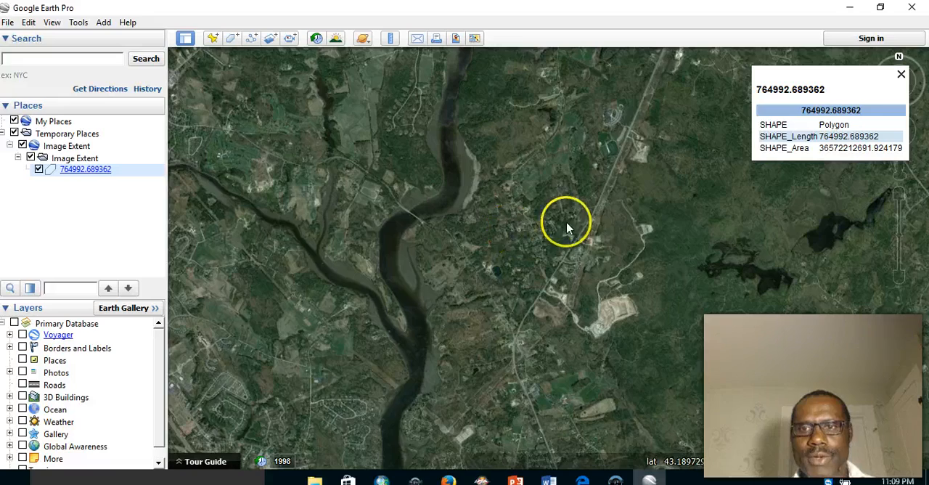
drag(536, 220, 656, 213)
drag(480, 211, 726, 213)
drag(483, 177, 579, 100)
drag(510, 306, 533, 199)
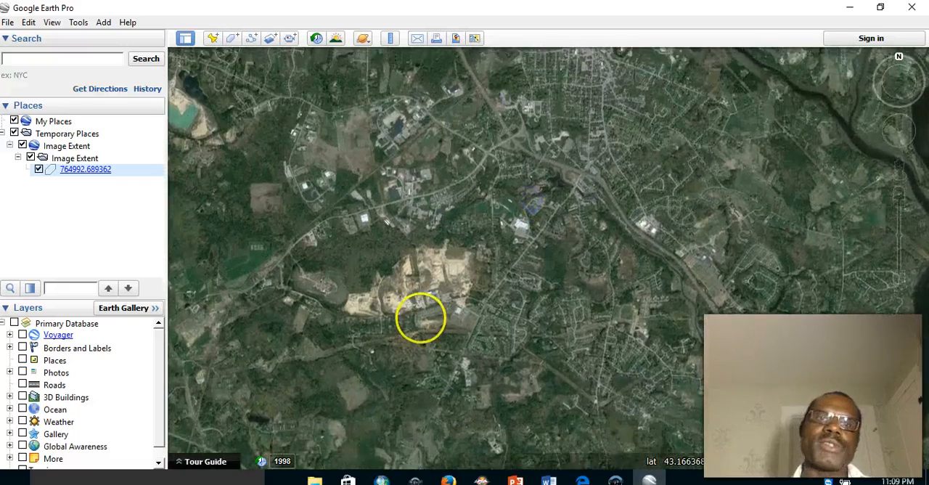
drag(421, 317, 491, 207)
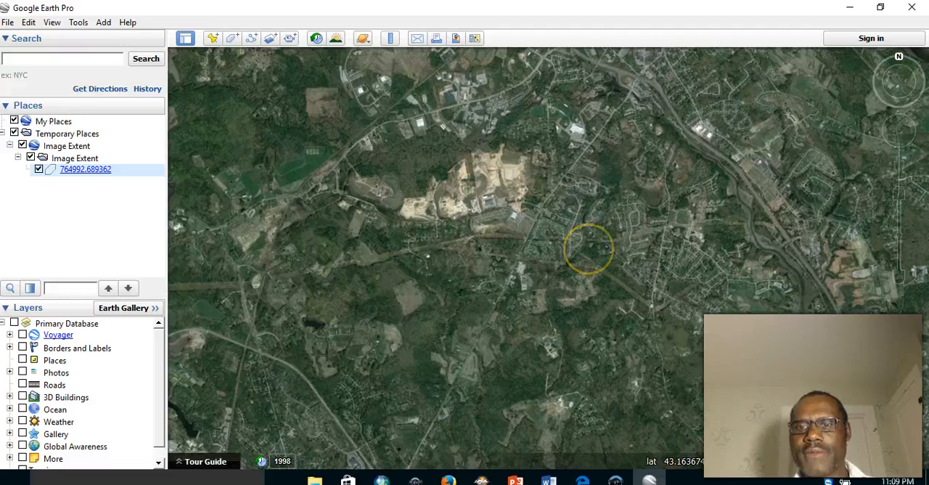
drag(479, 207, 651, 249)
drag(535, 206, 607, 319)
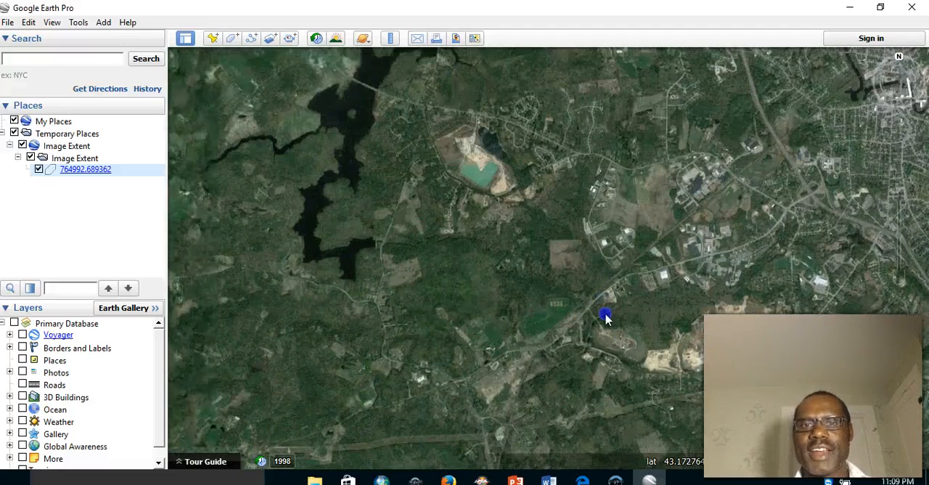
drag(550, 222, 569, 333)
drag(619, 304, 385, 300)
drag(467, 187, 261, 291)
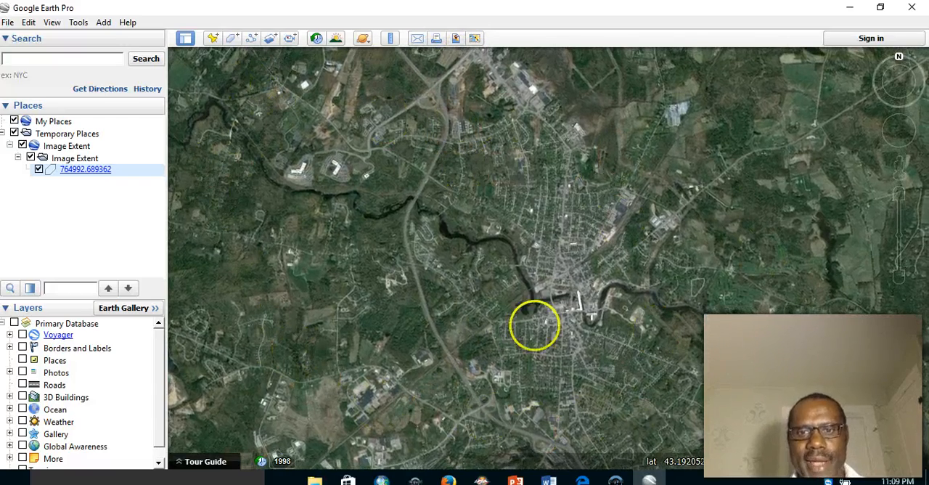
drag(421, 291, 727, 295)
drag(469, 334, 676, 311)
drag(616, 312, 726, 283)
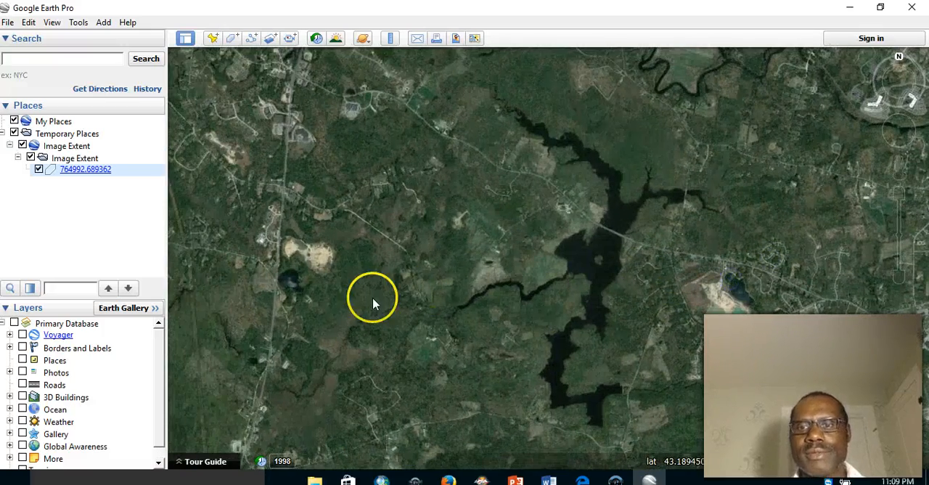
drag(372, 303, 511, 377)
drag(501, 339, 669, 412)
drag(568, 285, 808, 257)
drag(638, 215, 745, 150)
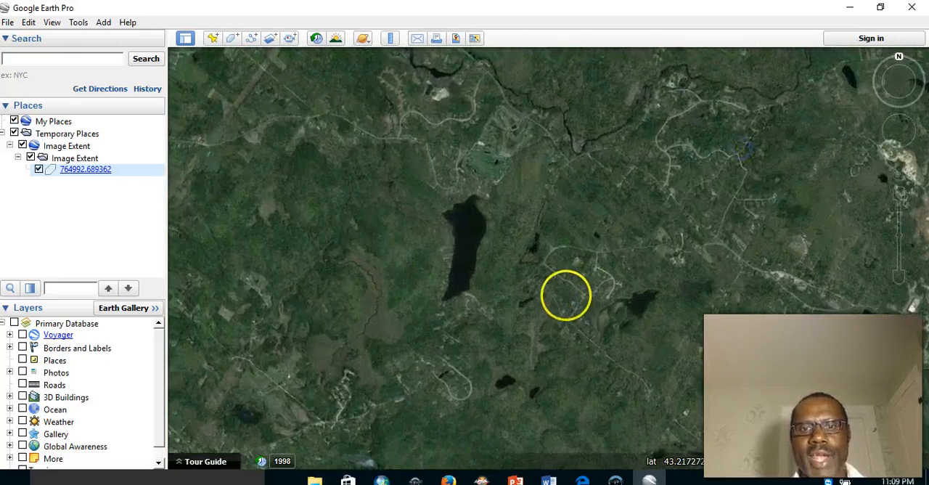
drag(494, 245, 653, 145)
drag(441, 257, 494, 238)
drag(533, 269, 626, 243)
drag(474, 243, 618, 299)
drag(472, 261, 539, 326)
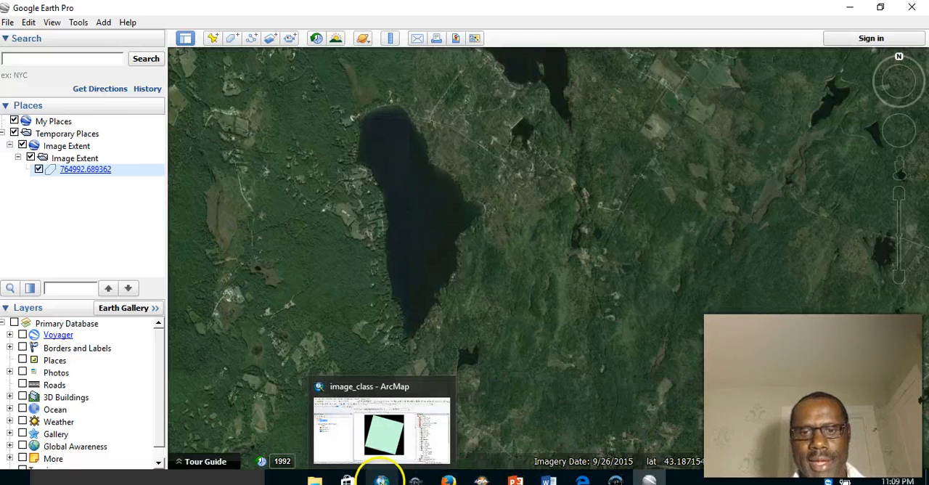
- Switch to ArcMap, hide the Image Extent layer, and zoom the Landsat image to the large lake near the scene's northern edge
click(381, 479)
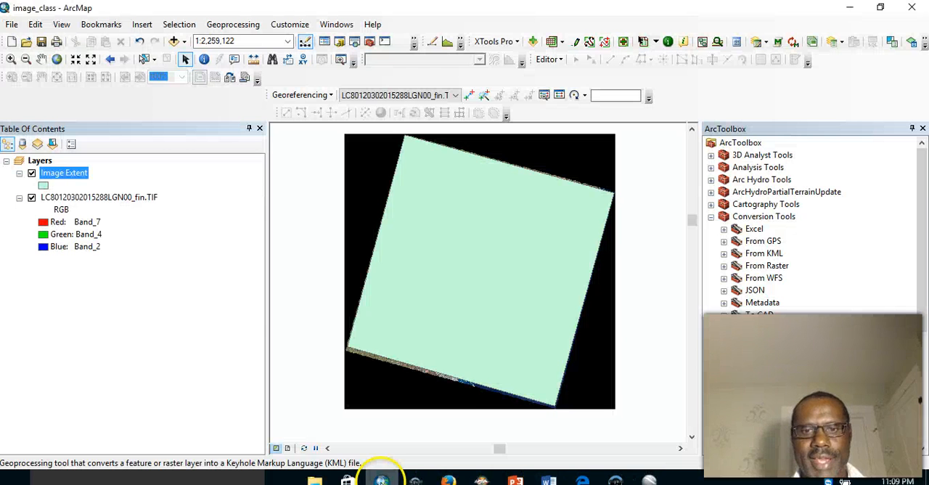
click(31, 173)
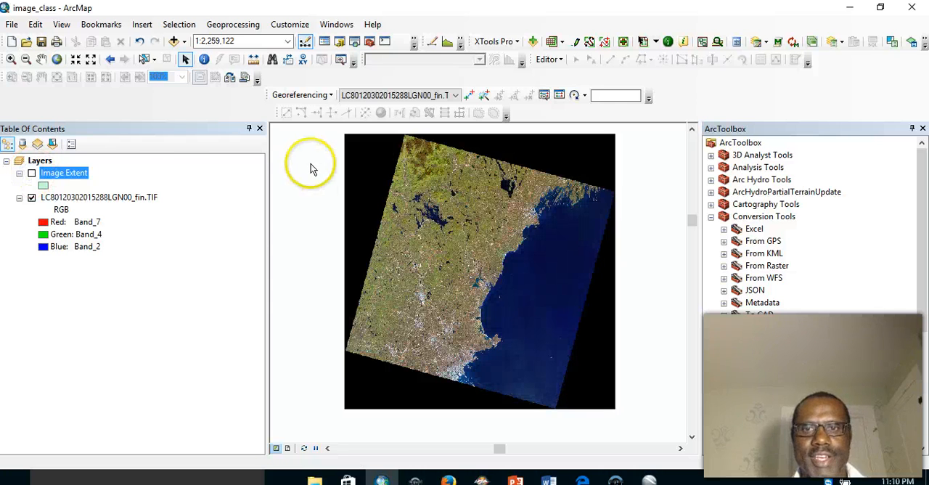
click(13, 60)
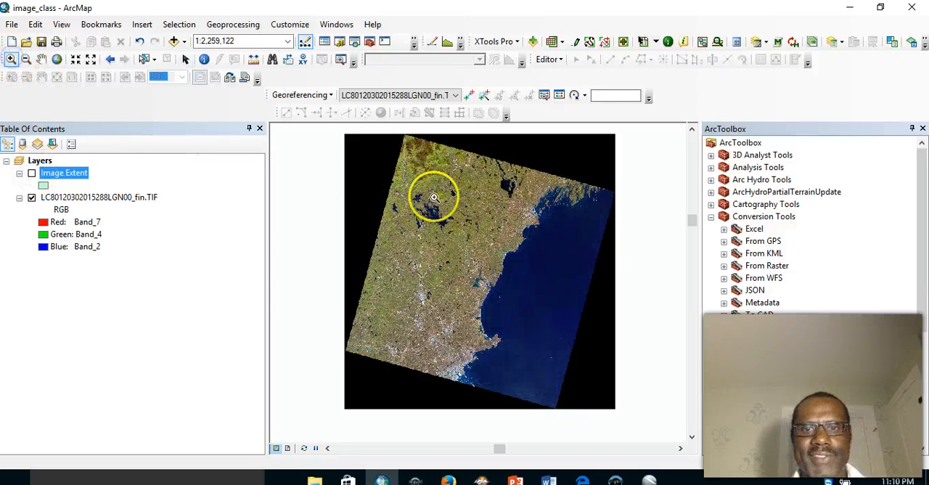
click(490, 169)
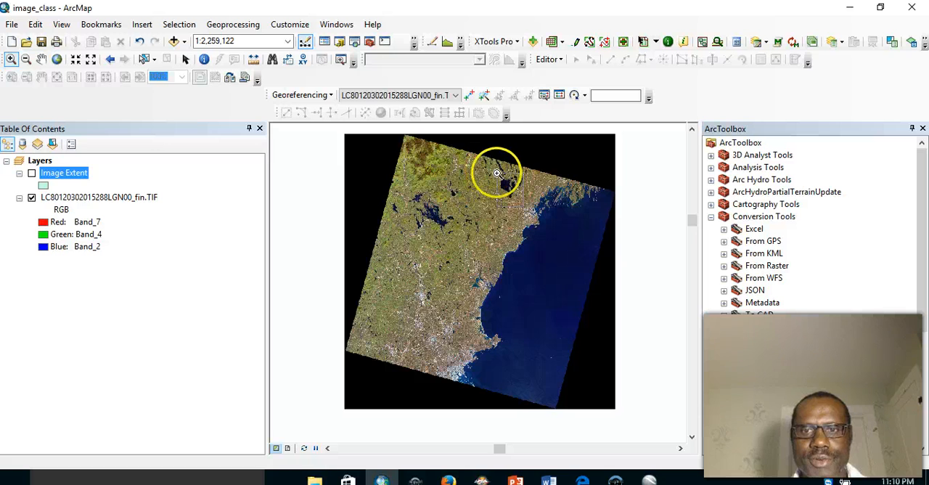
click(526, 207)
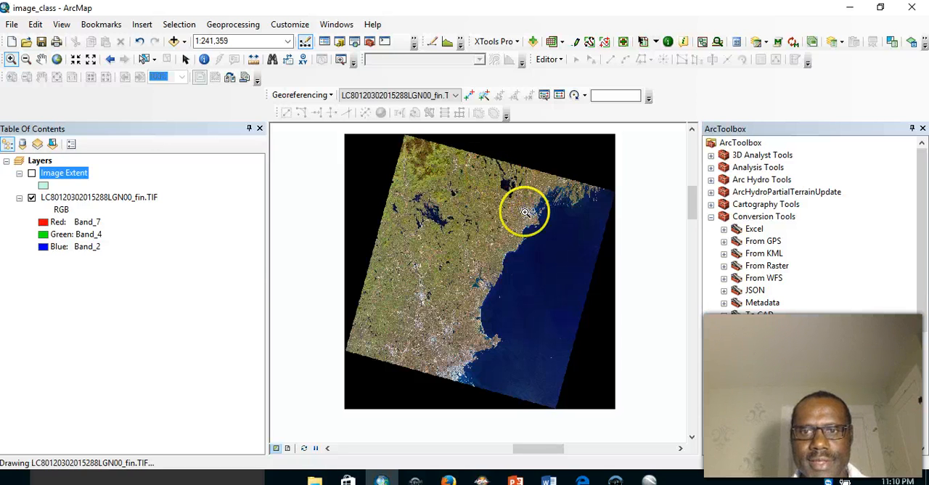
drag(339, 151, 507, 309)
drag(592, 430, 593, 430)
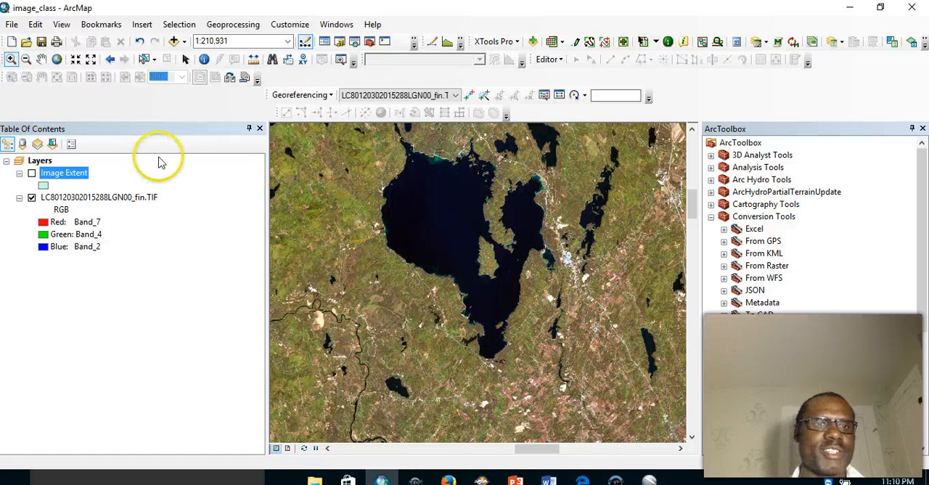
click(41, 58)
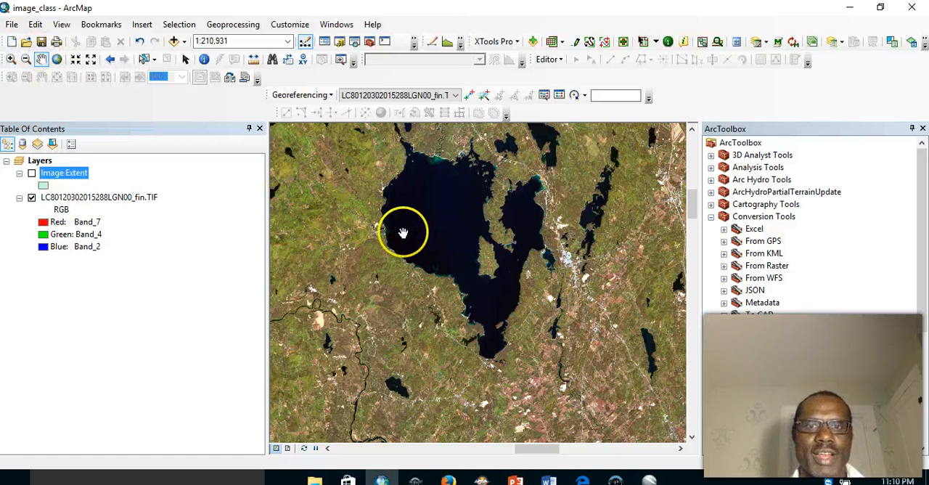
drag(405, 232, 391, 288)
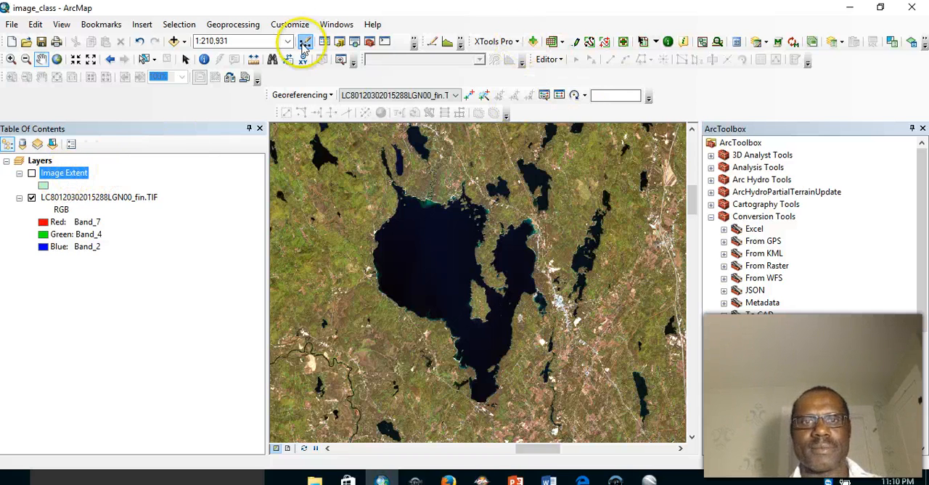
- Start a new polygon feature class in Image_class.gdb with the name Lake1 and the alias Lake
click(339, 42)
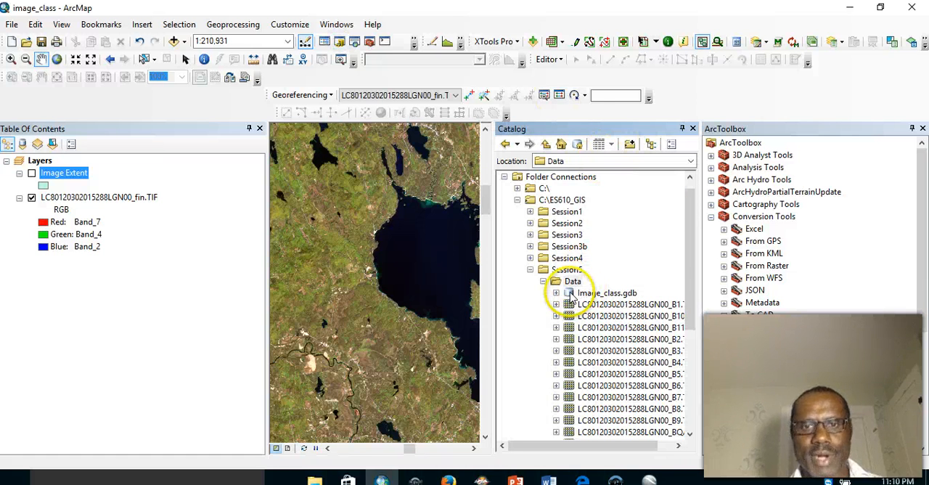
right_click(569, 293)
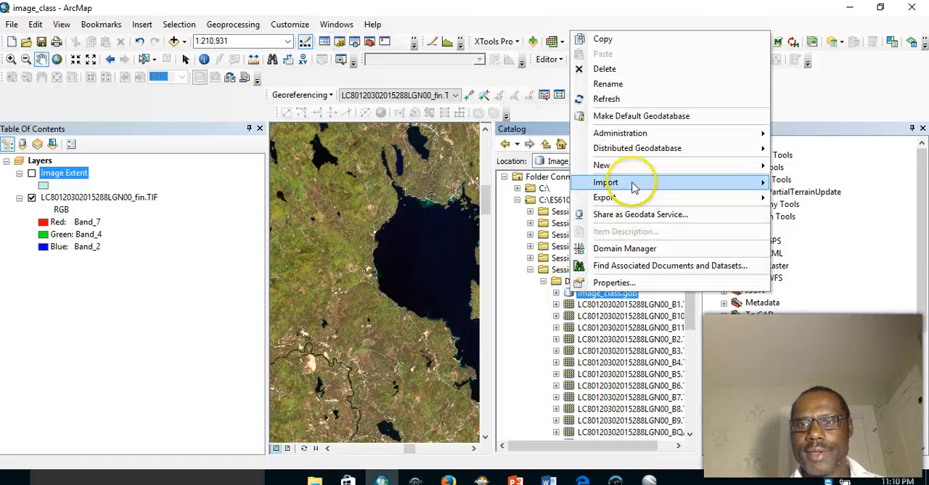
mouse_move(634, 167)
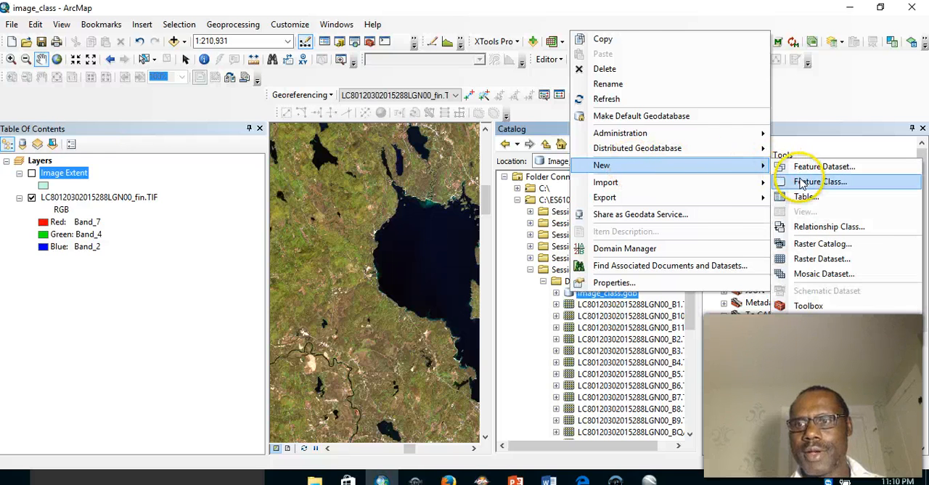
click(800, 180)
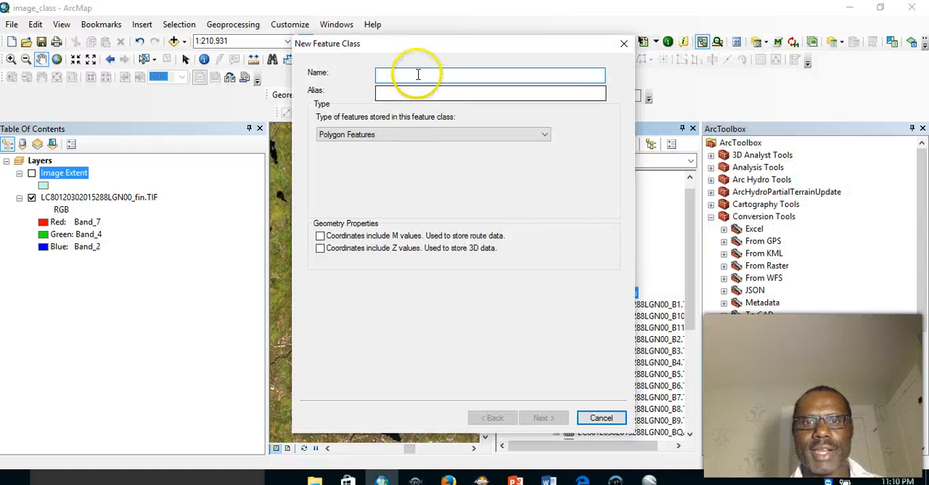
text(Lake)
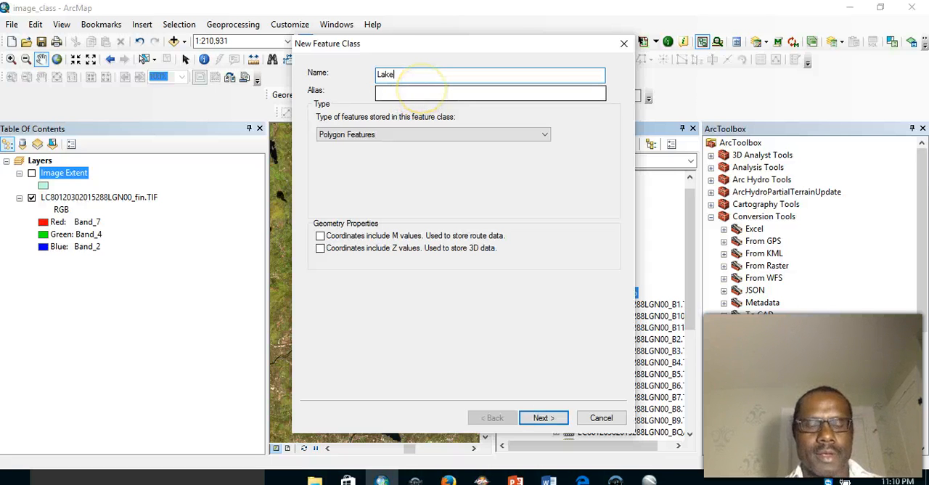
click(403, 94)
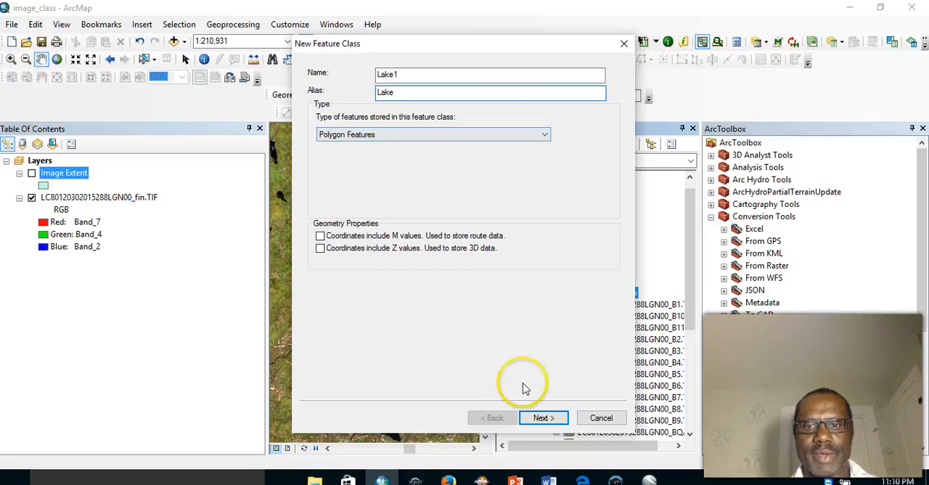
- Accept WGS 1984 UTM Zone 19N, the 0.001 Meter XY tolerance and the default fields, and finish creating the lake feature class
click(541, 418)
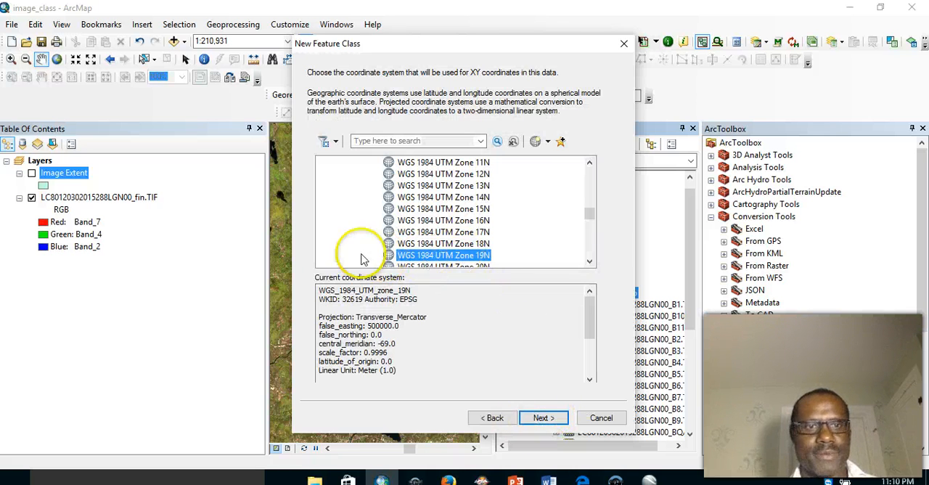
click(550, 419)
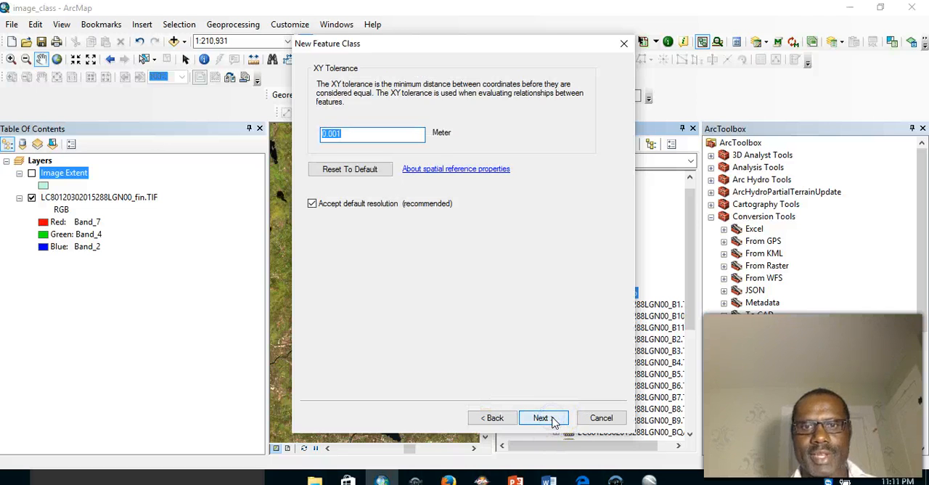
click(552, 420)
click(550, 419)
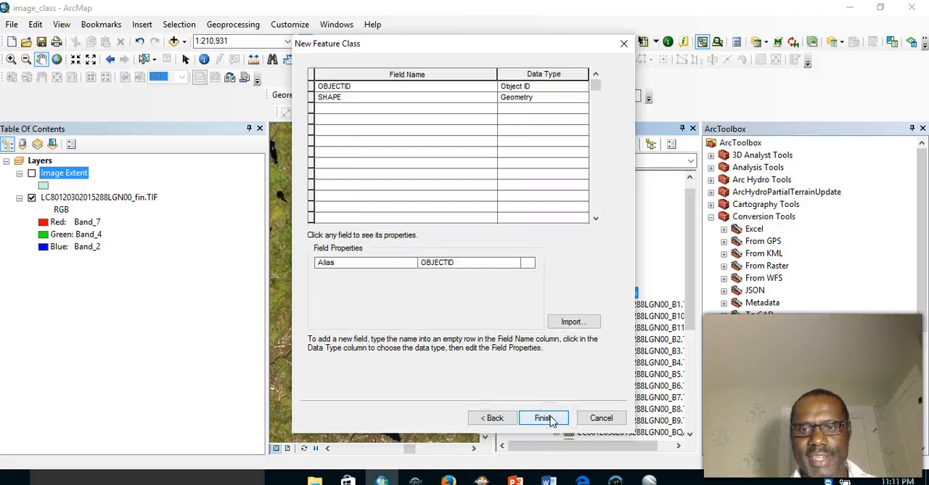
click(549, 416)
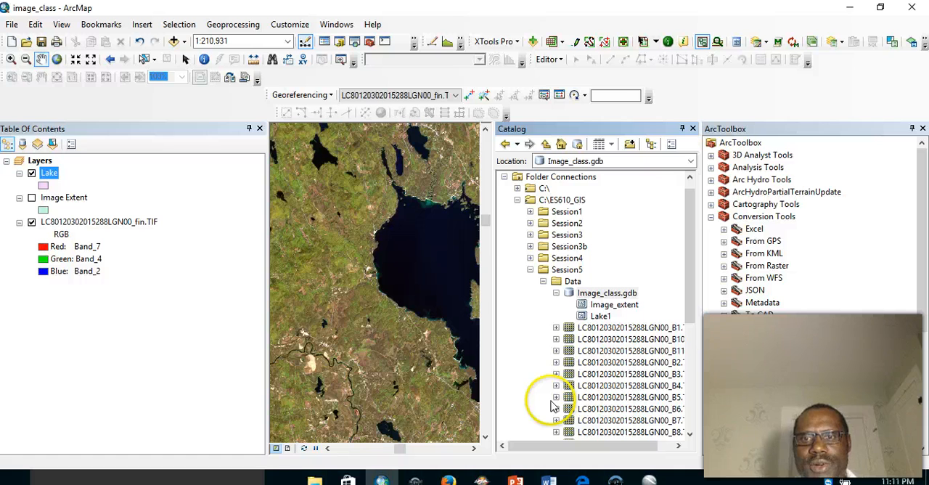
- Close the Catalog window, start editing the Lake layer, and choose the Lake template for creating polygon features
click(692, 130)
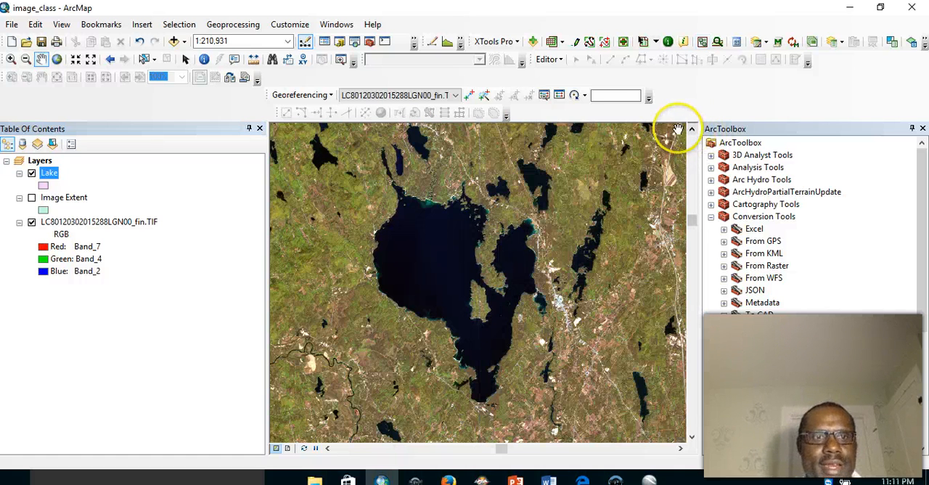
right_click(49, 174)
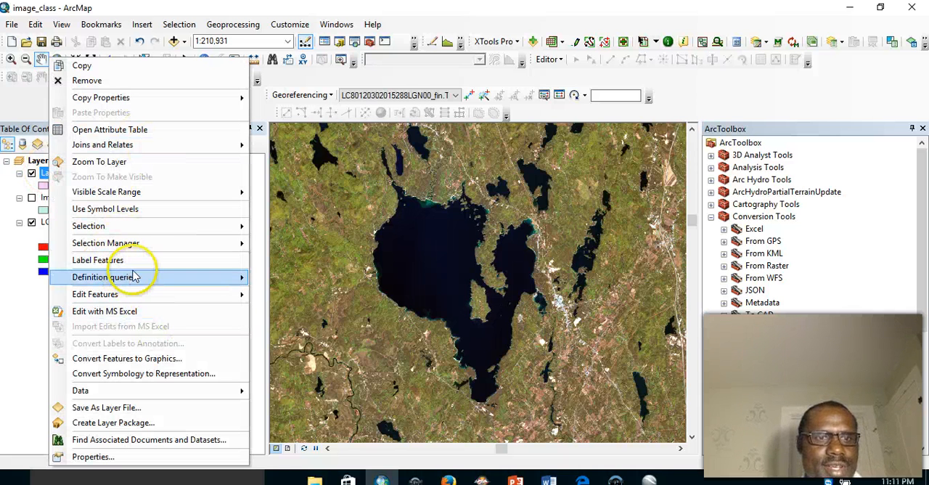
mouse_move(140, 298)
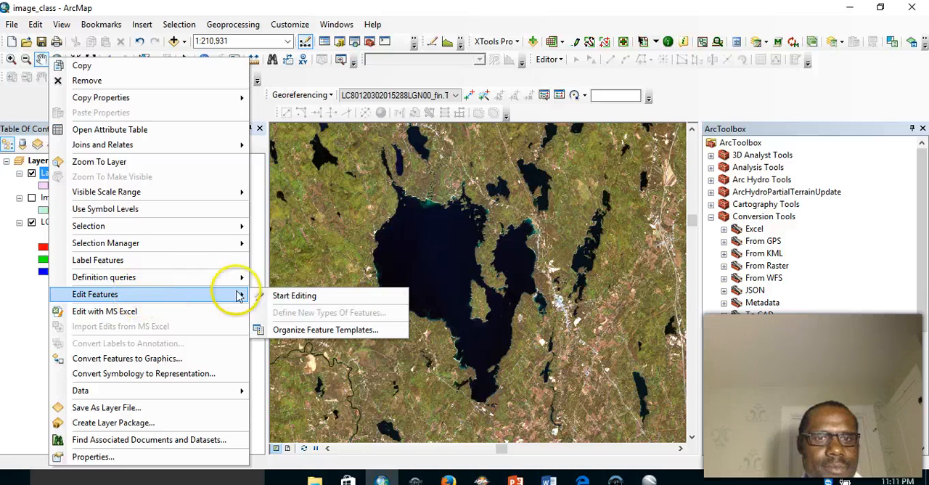
click(279, 295)
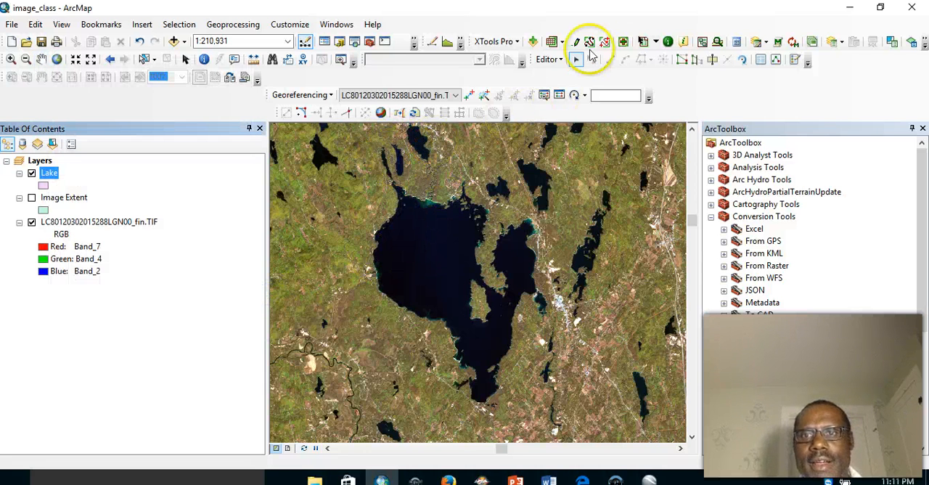
click(796, 61)
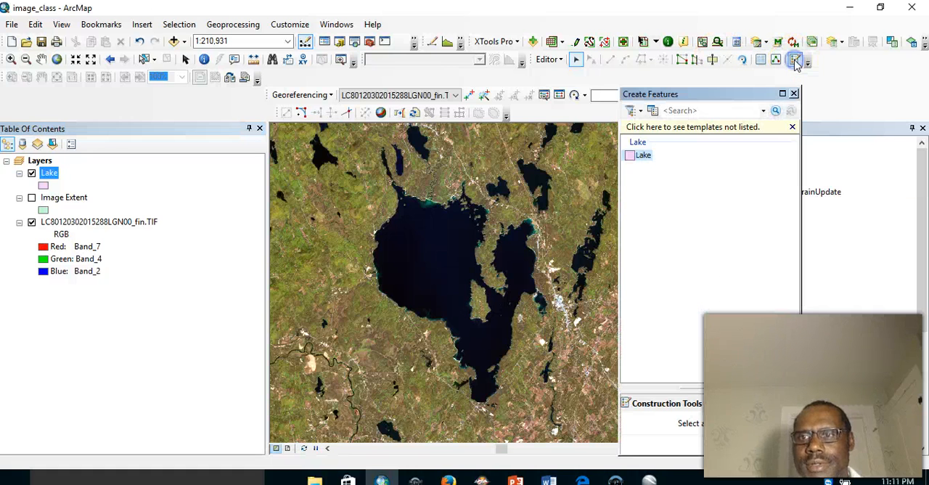
click(642, 156)
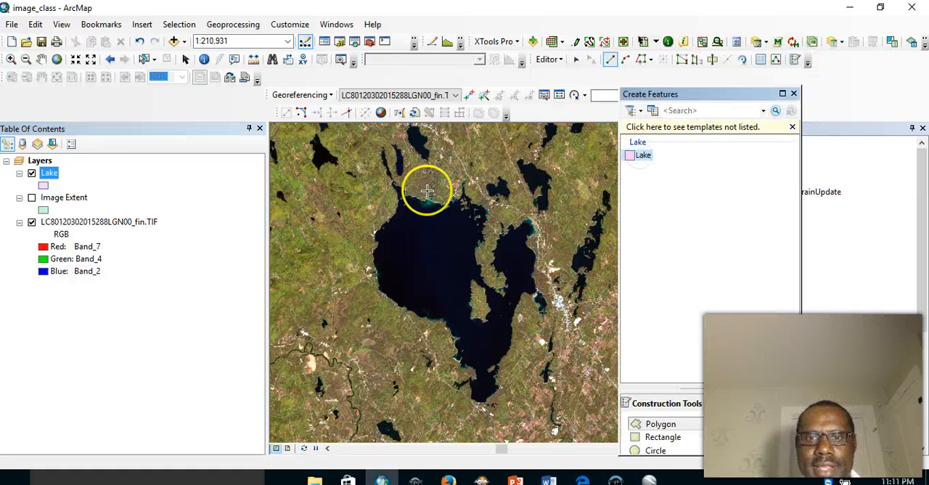
- Digitize a polygon from the large lake's northwestern tip along its western shore to the southern end and back west of the islands
click(393, 188)
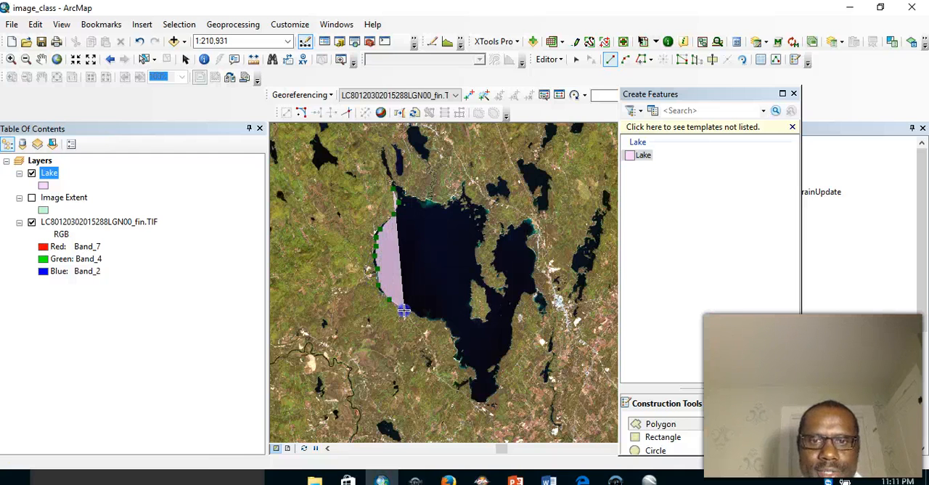
click(442, 321)
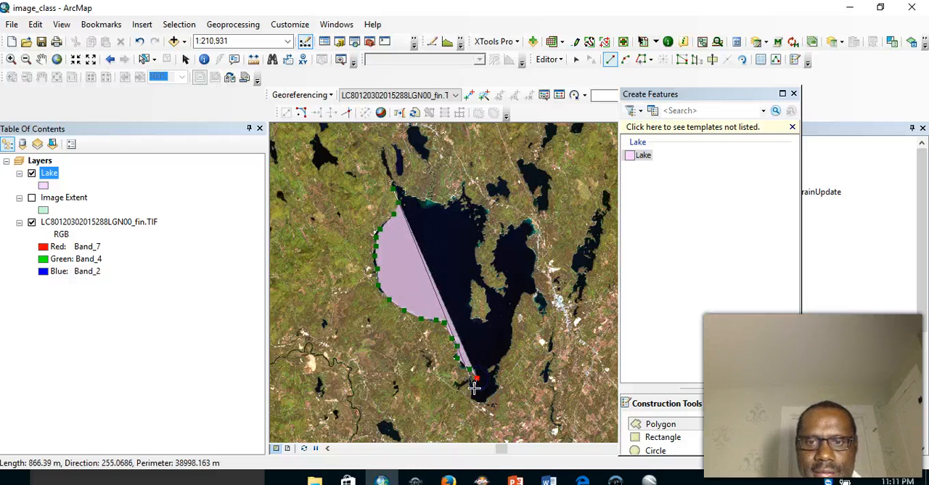
click(498, 388)
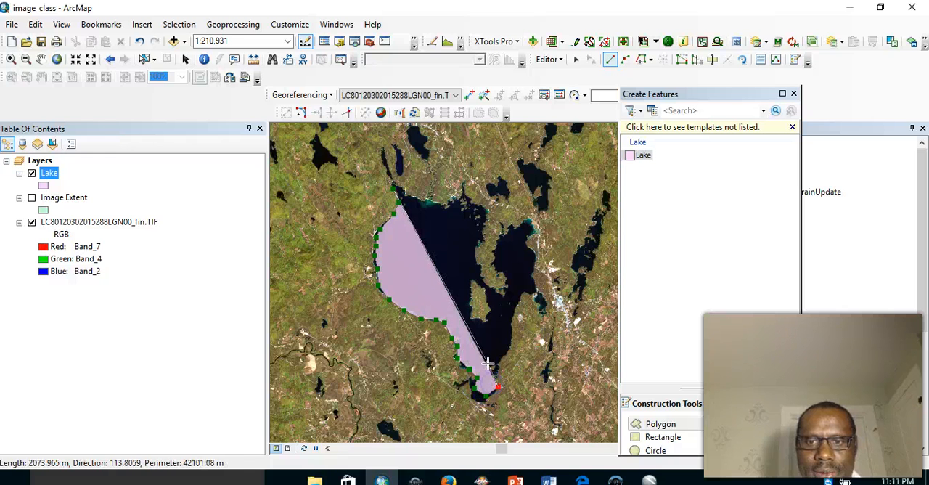
click(506, 341)
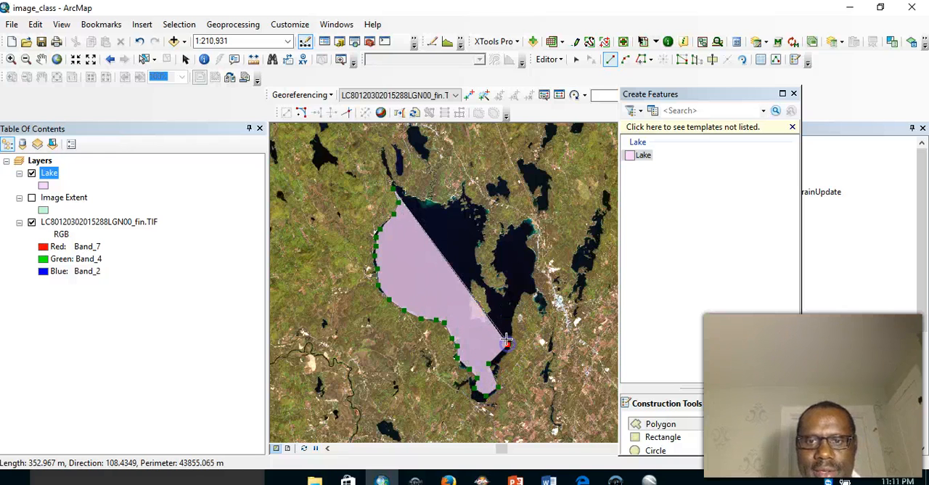
click(466, 322)
click(459, 265)
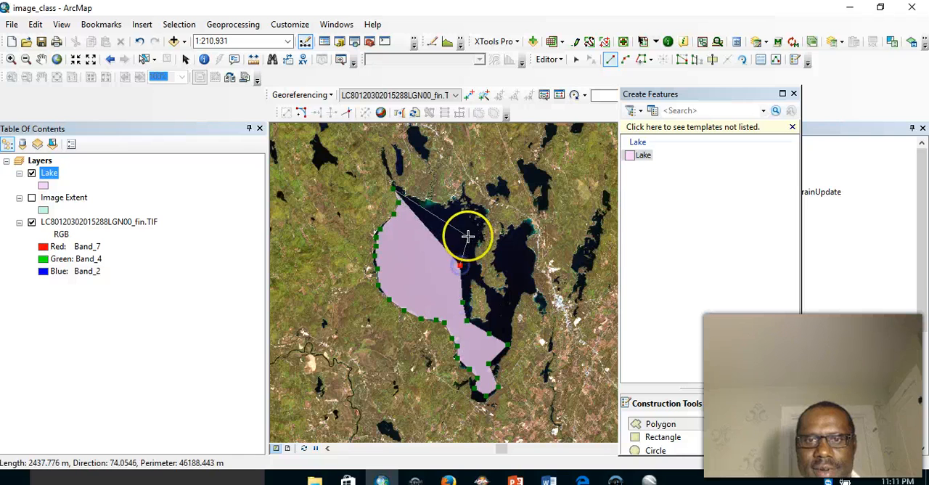
click(469, 236)
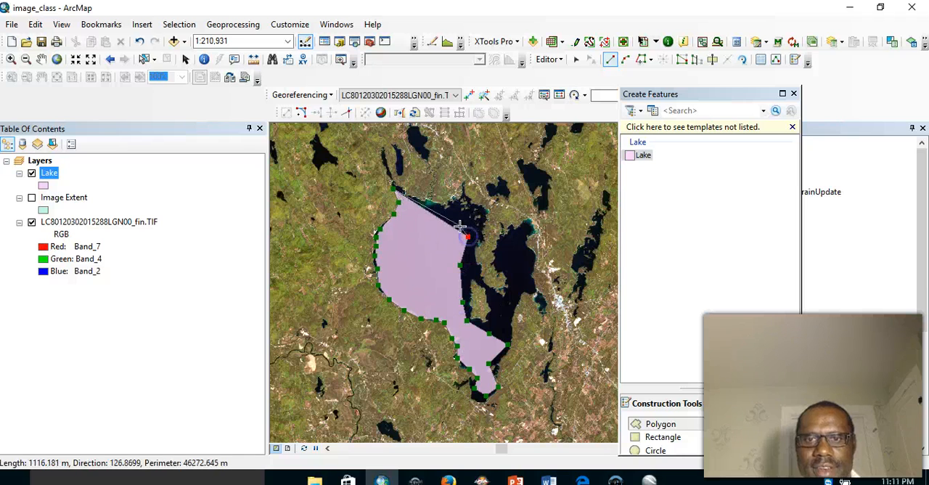
right_click(395, 190)
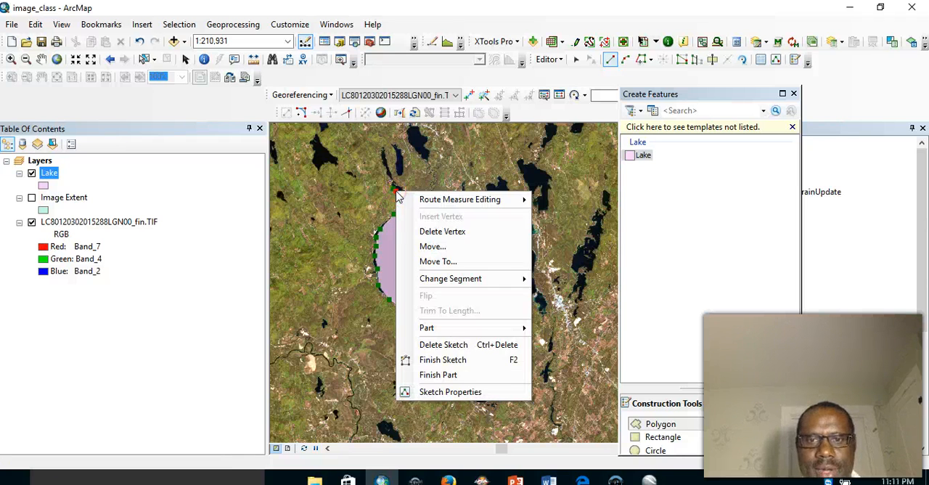
click(444, 360)
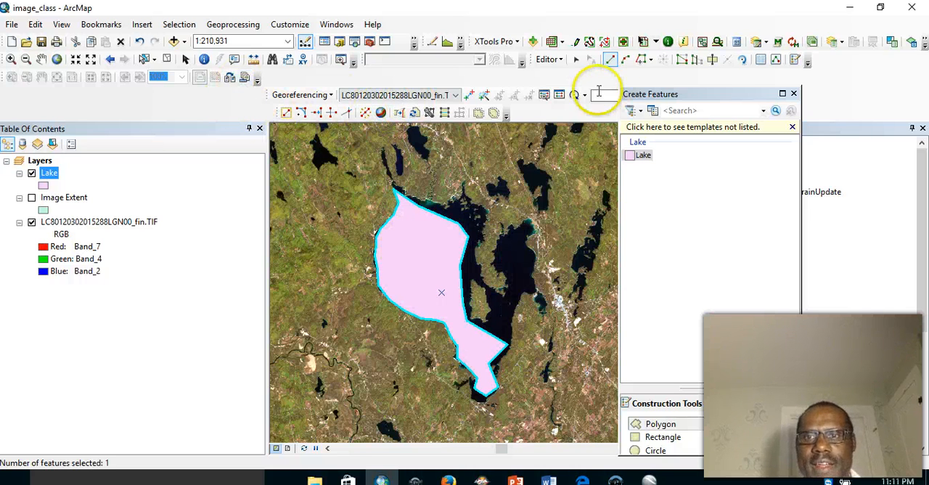
- Stop editing the Lake layer and save the edits
click(560, 61)
click(564, 97)
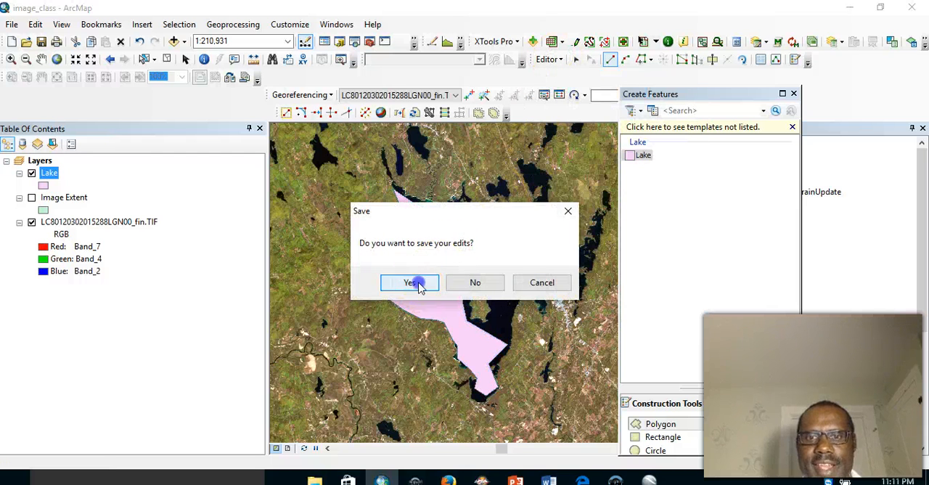
click(426, 284)
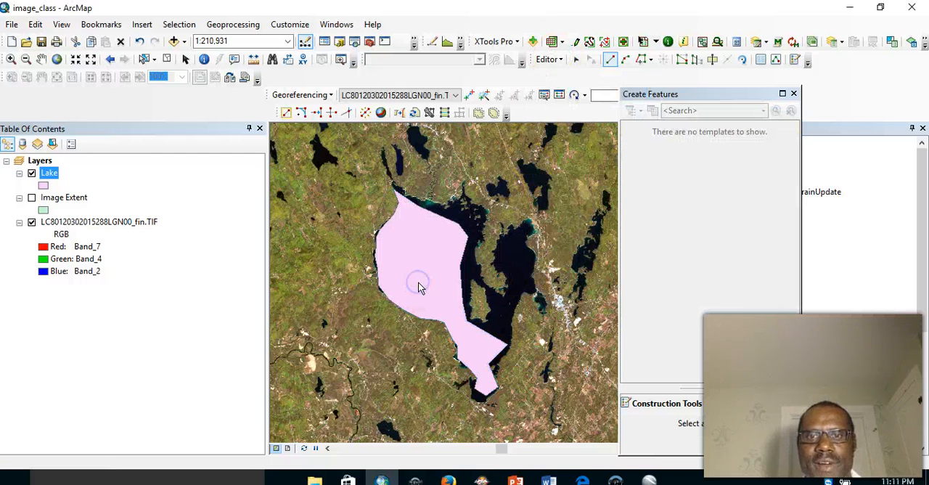
- Symbolize the Lake layer with a red outline of width 3 and no fill color
click(43, 187)
click(44, 187)
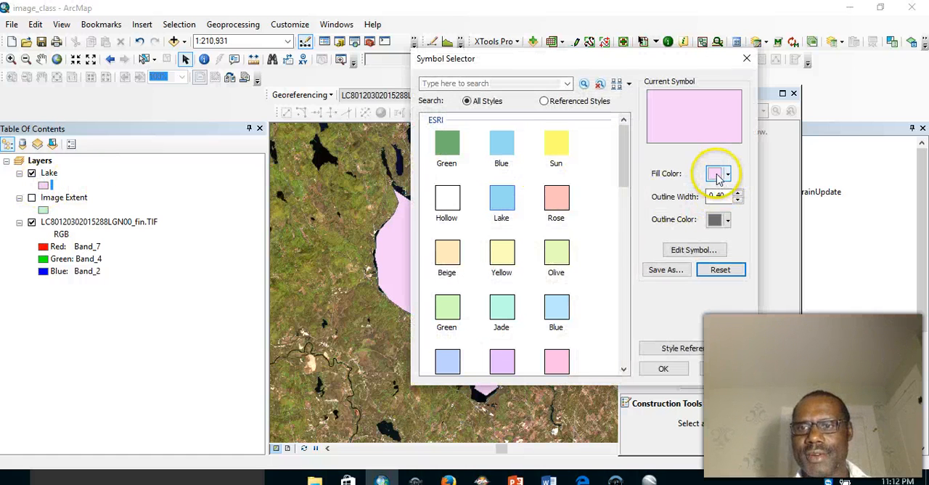
click(726, 219)
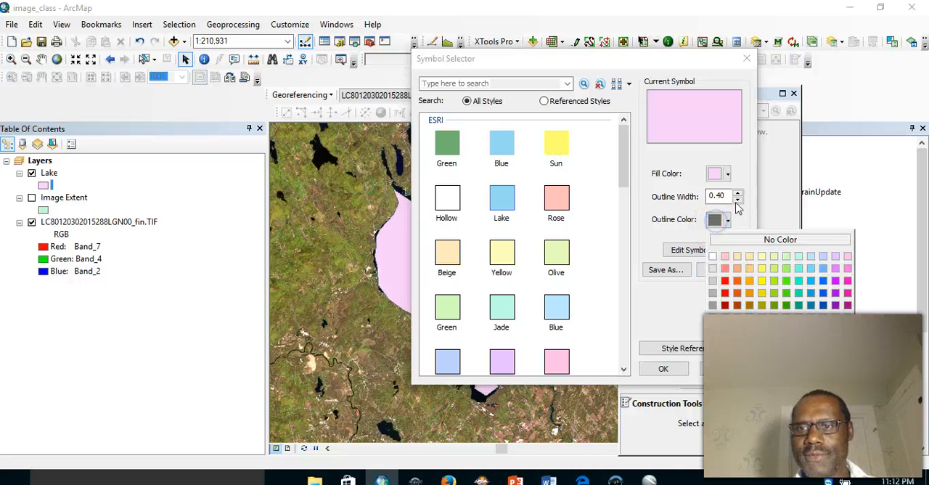
click(724, 280)
click(737, 194)
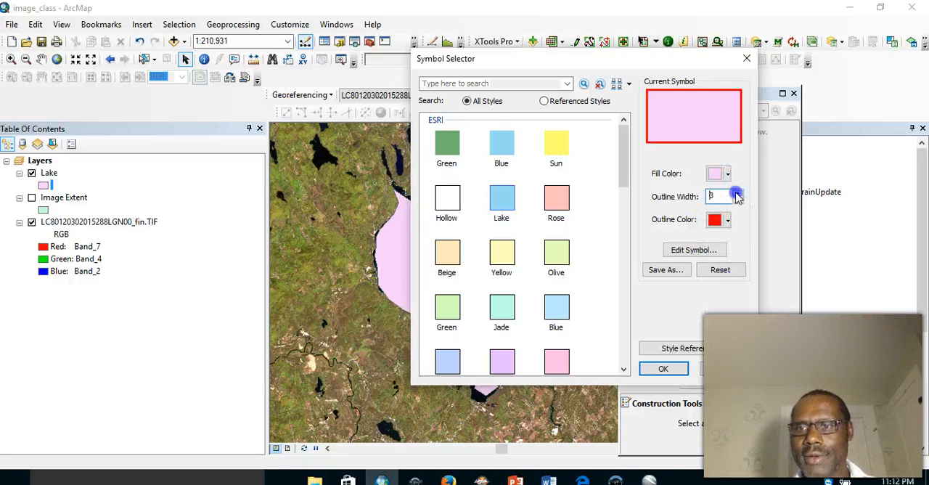
click(718, 174)
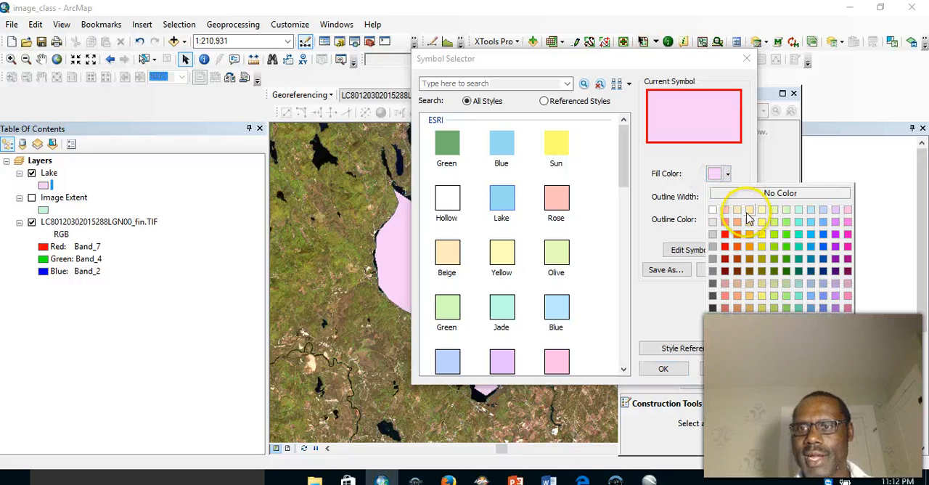
click(751, 198)
click(671, 370)
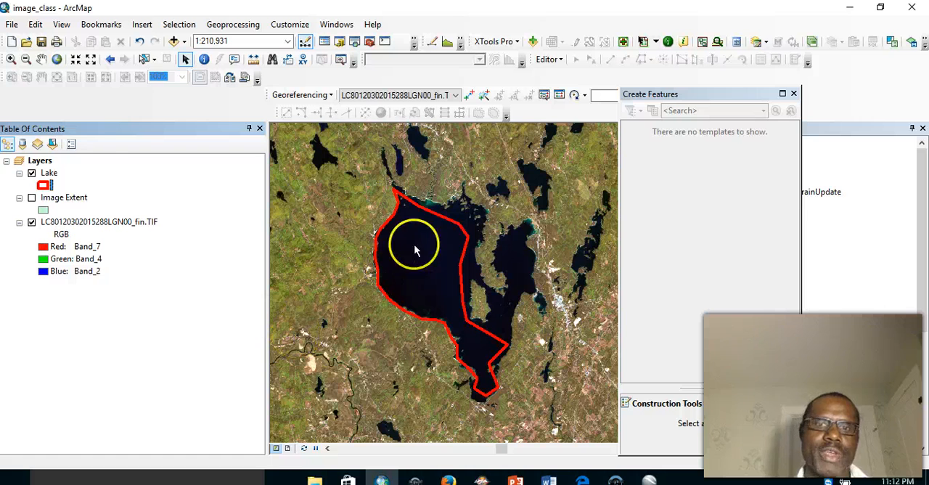
- Close the Create Features window, start the Layer To KML conversion tool, and set the Lake layer as its input
click(106, 177)
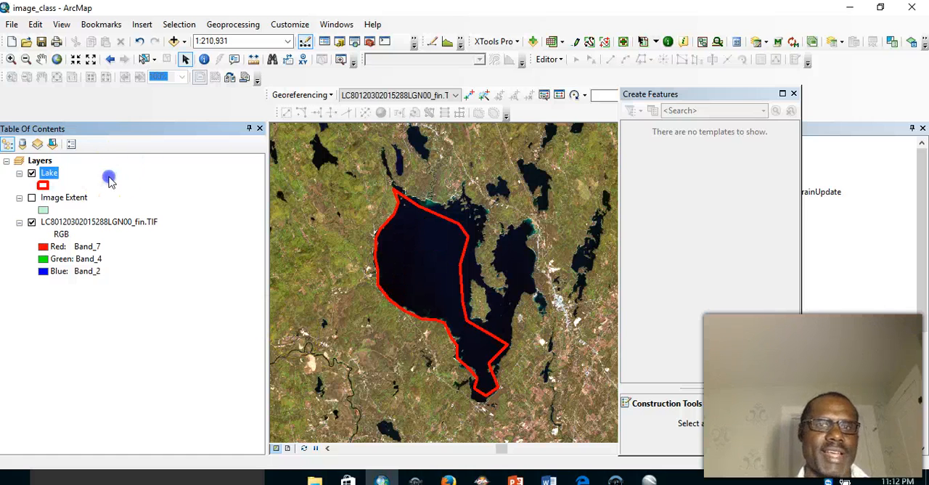
click(794, 93)
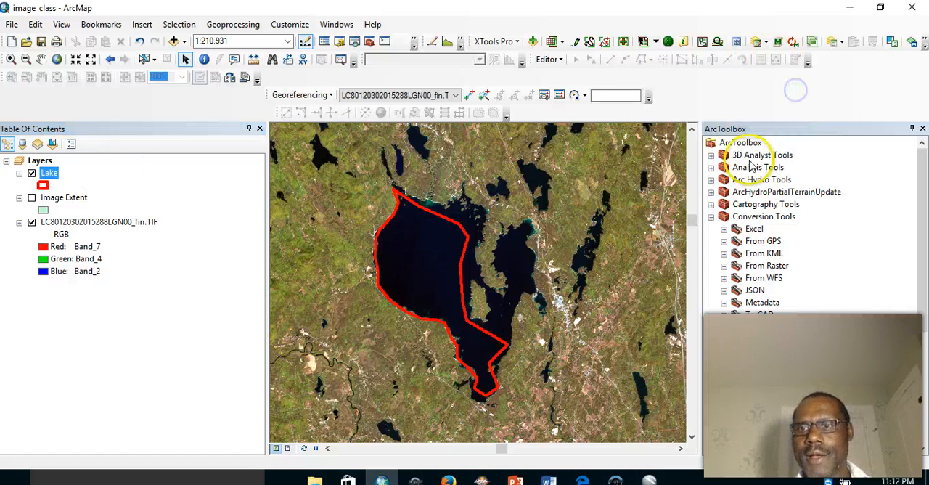
click(758, 391)
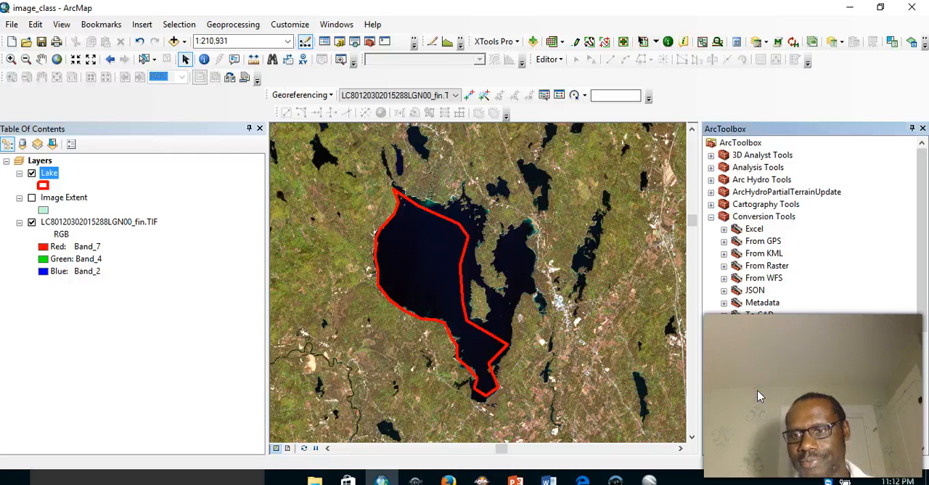
double_click(757, 390)
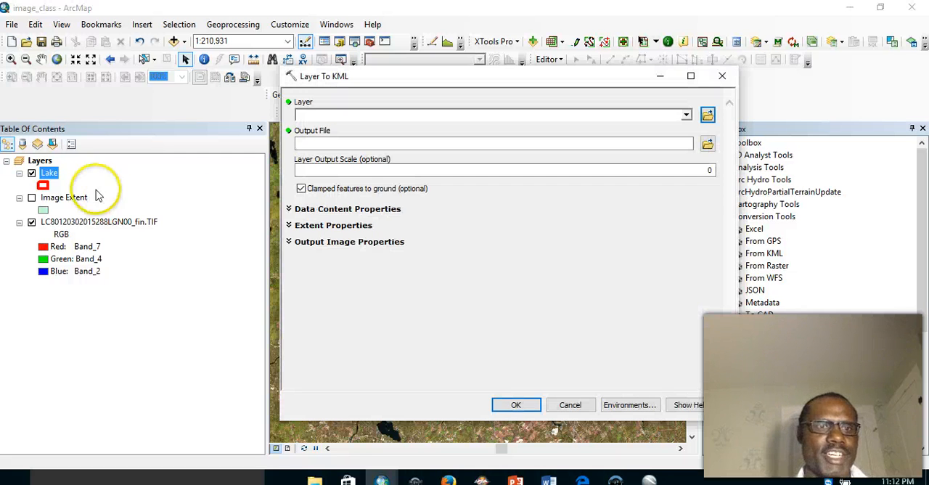
drag(49, 173, 317, 116)
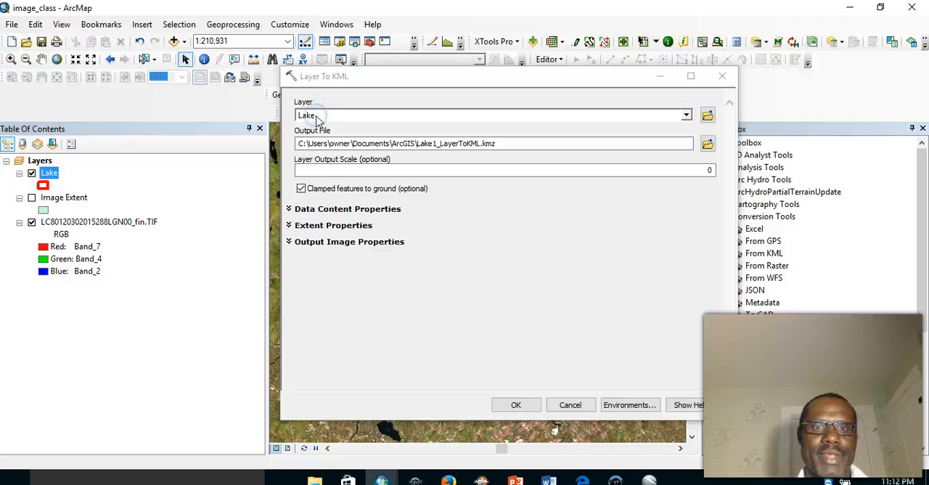
- Name the output file Lake in the Session5 Data folder, set the layer output scale to 5000, and run the KML conversion
click(709, 144)
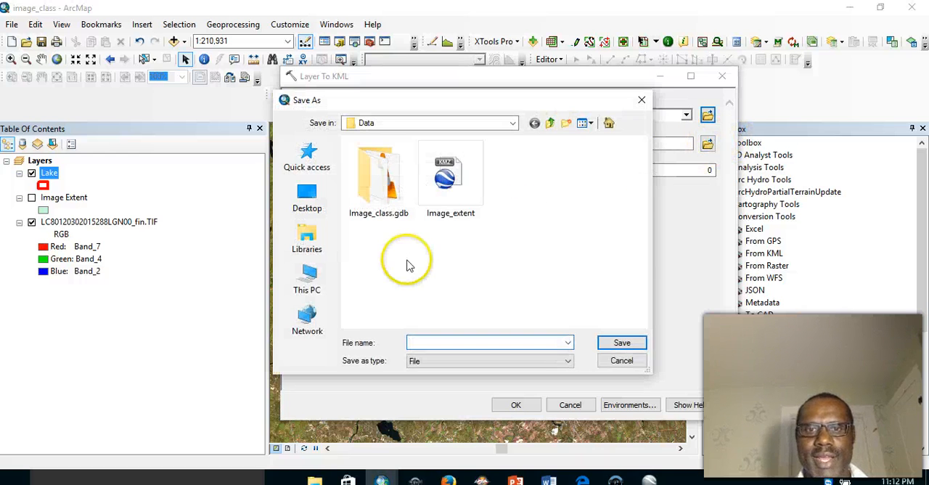
text(L)
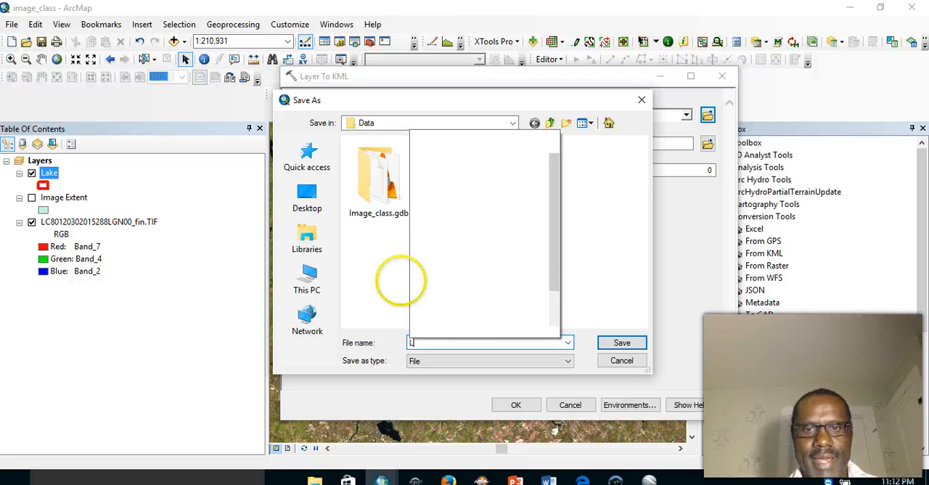
text(ake)
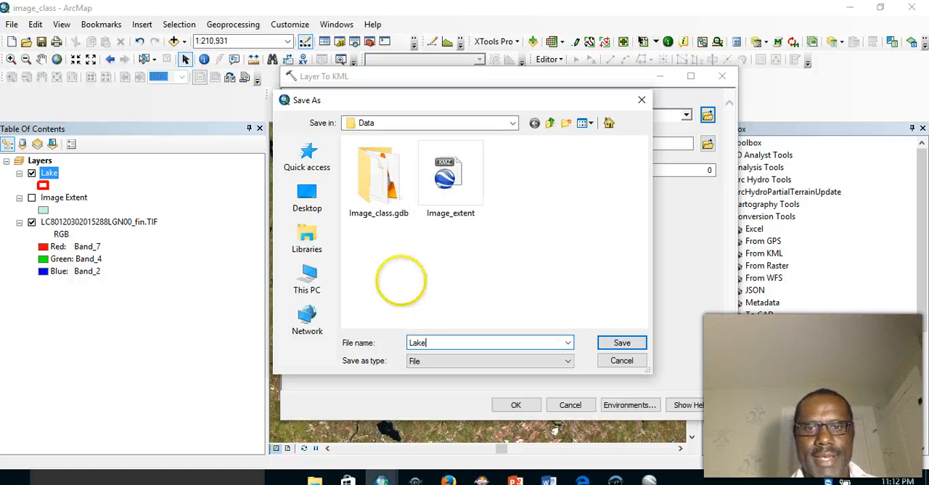
click(622, 342)
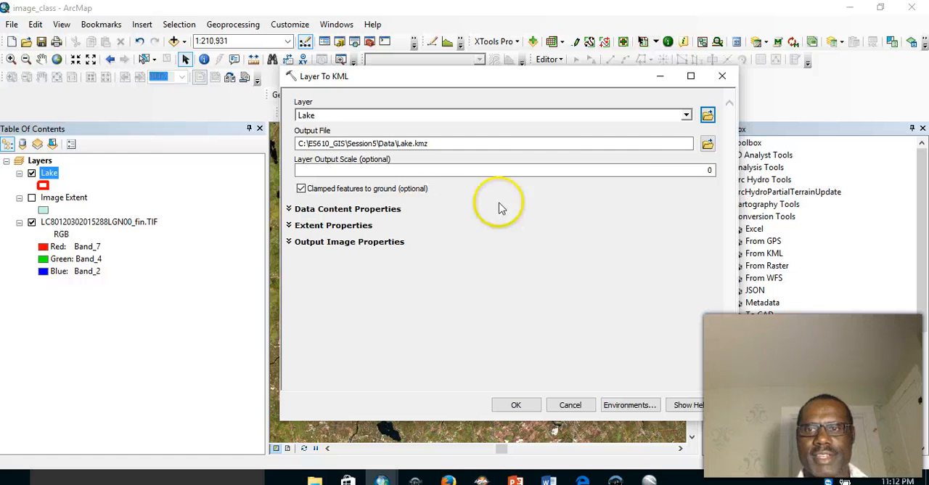
click(674, 172)
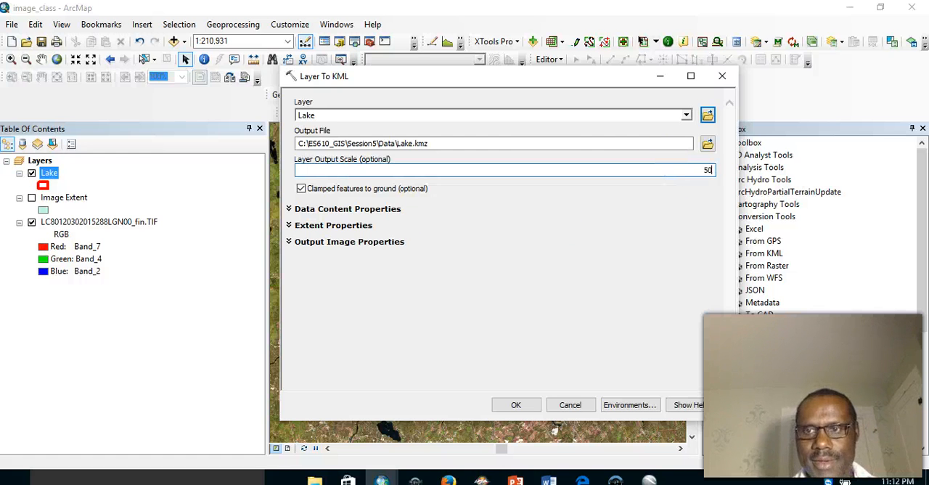
text(5000)
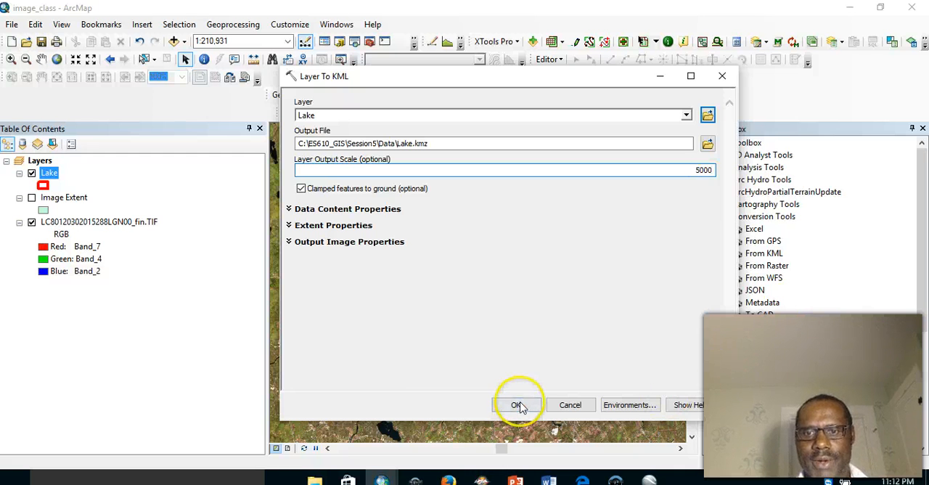
click(516, 404)
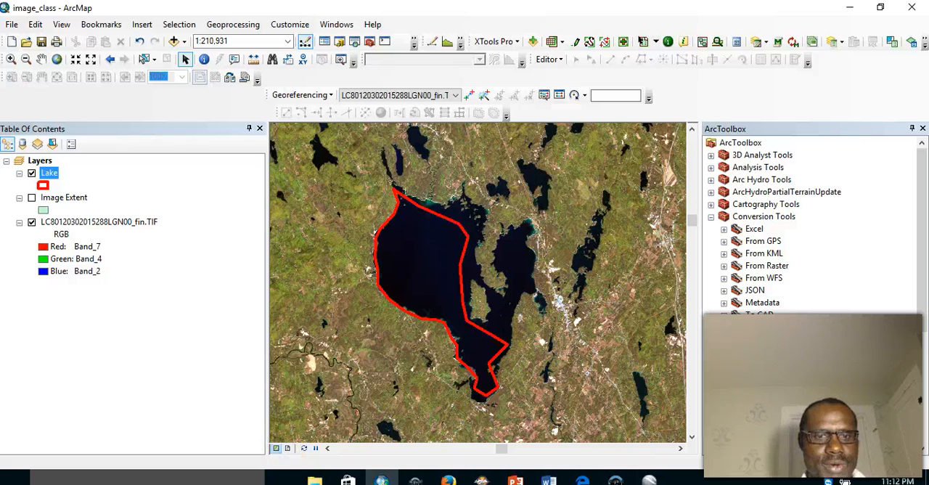
- Switch to File Explorer and open the Lake KMZ file from the Session5 Data folder
click(313, 479)
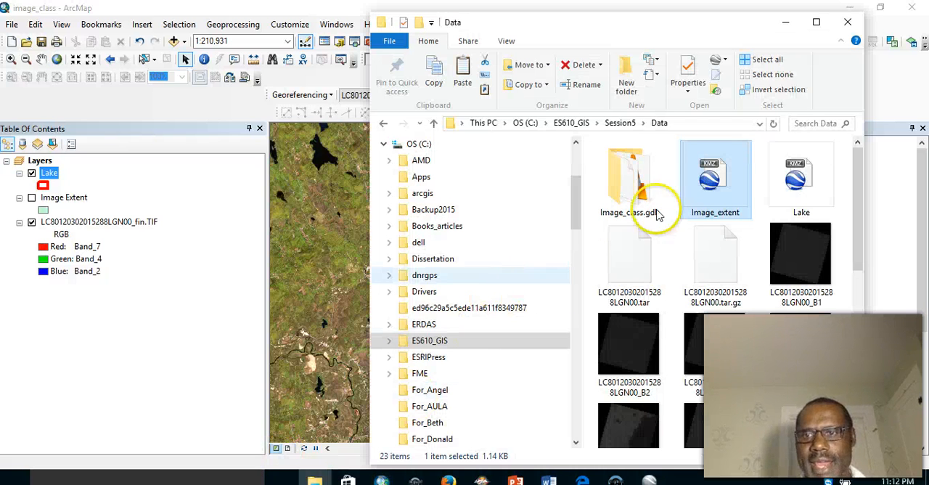
click(801, 179)
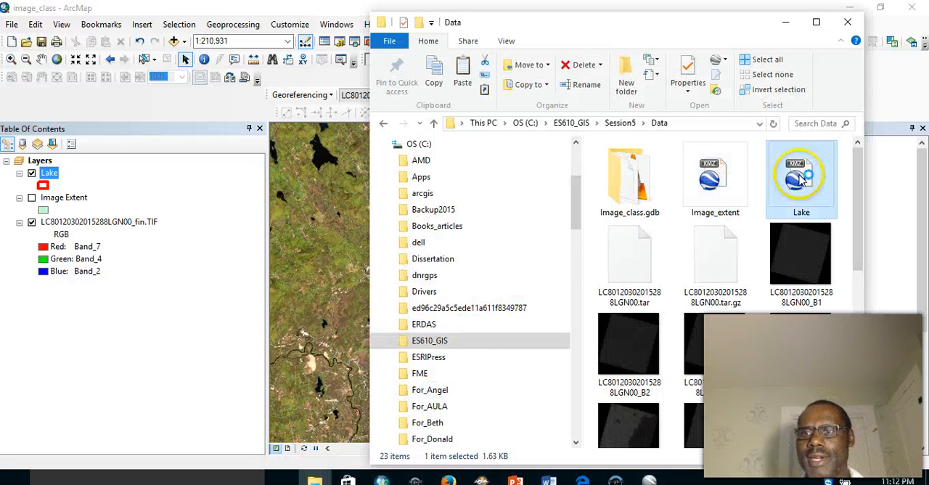
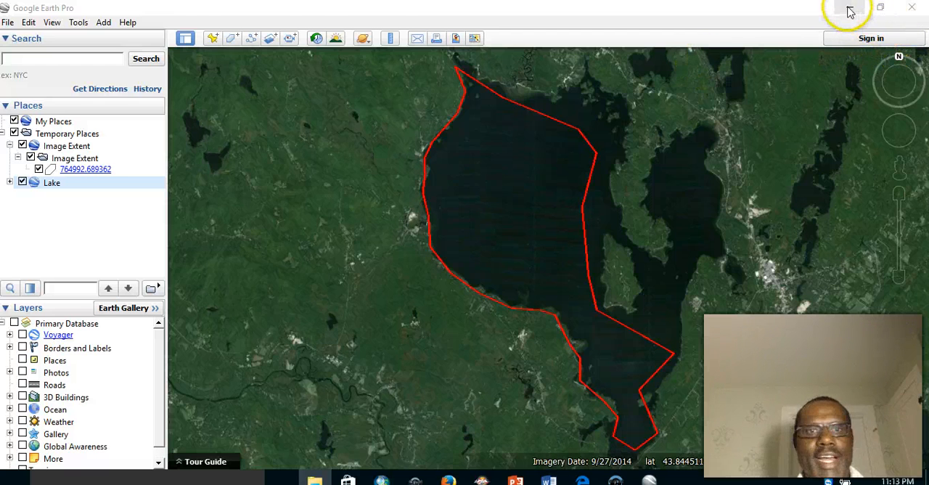
- Return to the image_class map in ArcMap and remove the Lake layer from it
click(852, 12)
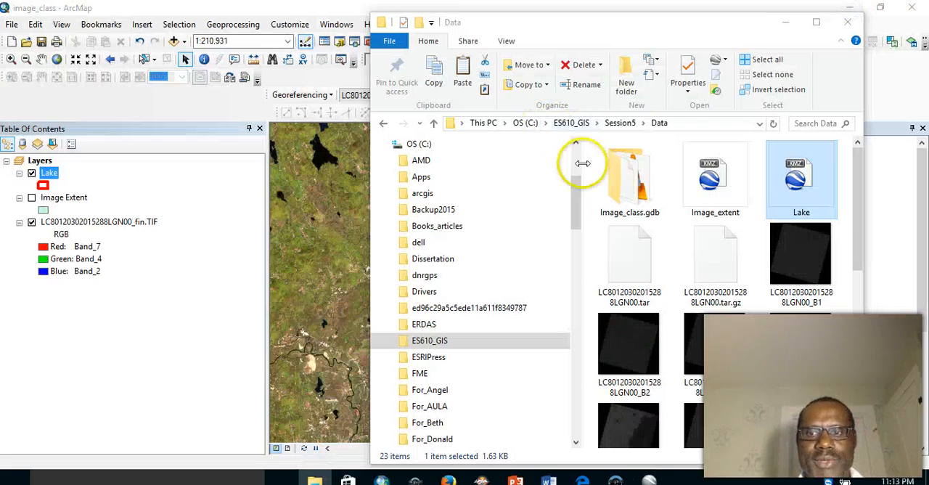
click(789, 23)
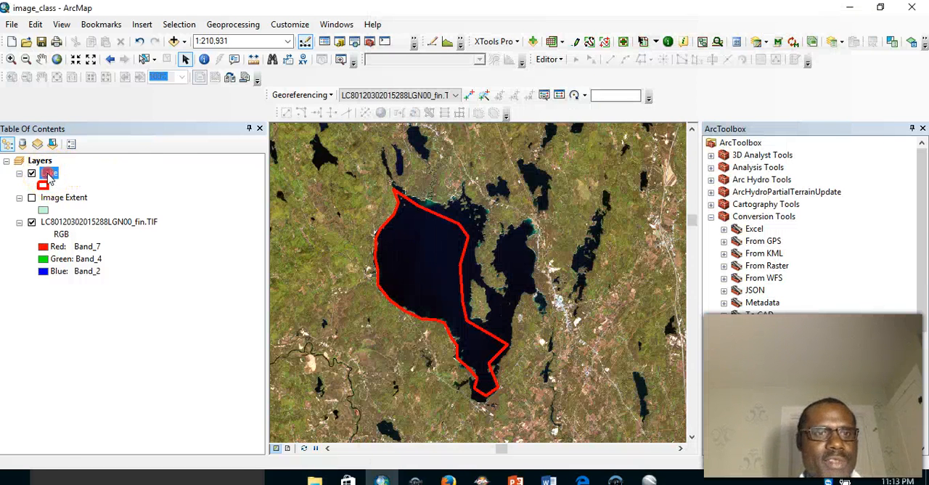
right_click(48, 175)
click(101, 81)
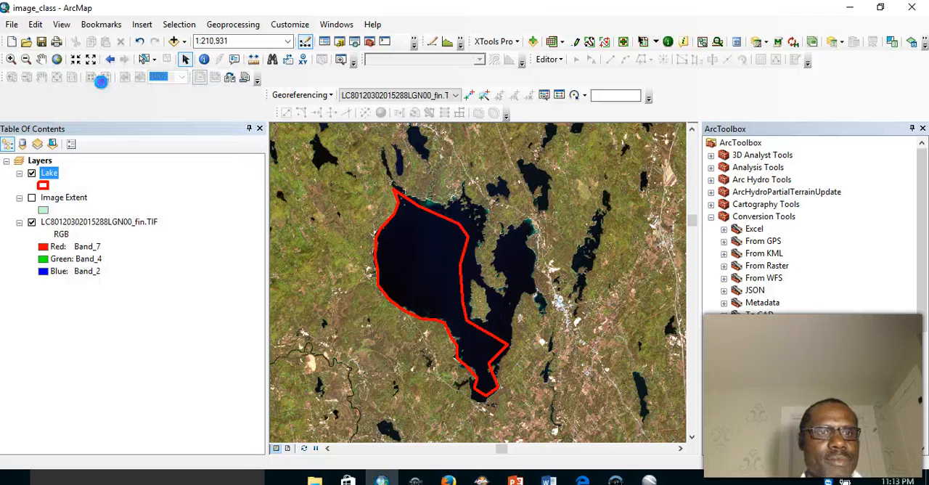
click(58, 174)
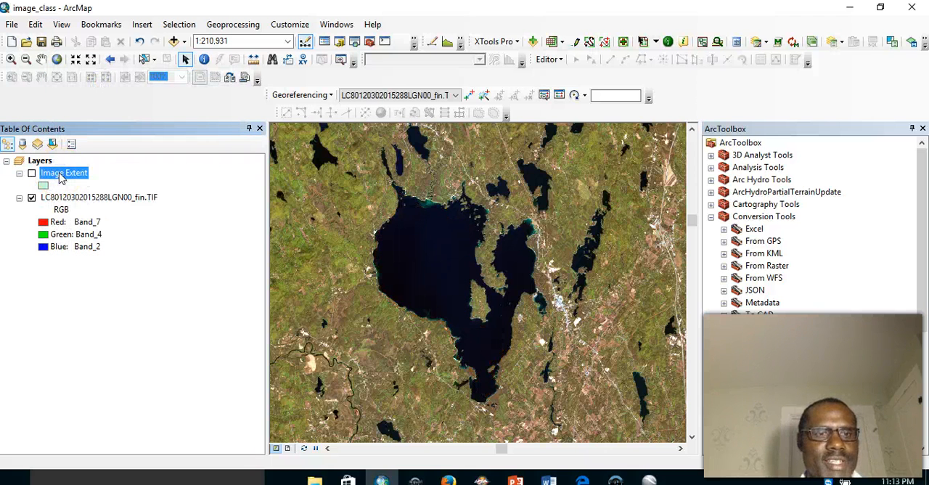
- Remove the Image Extent layer from the map and close the ArcToolbox window
right_click(61, 178)
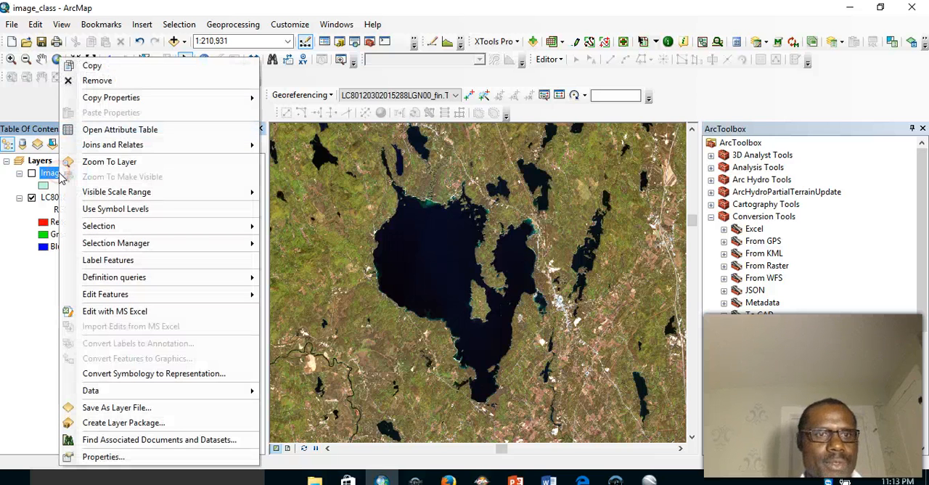
click(109, 81)
click(69, 280)
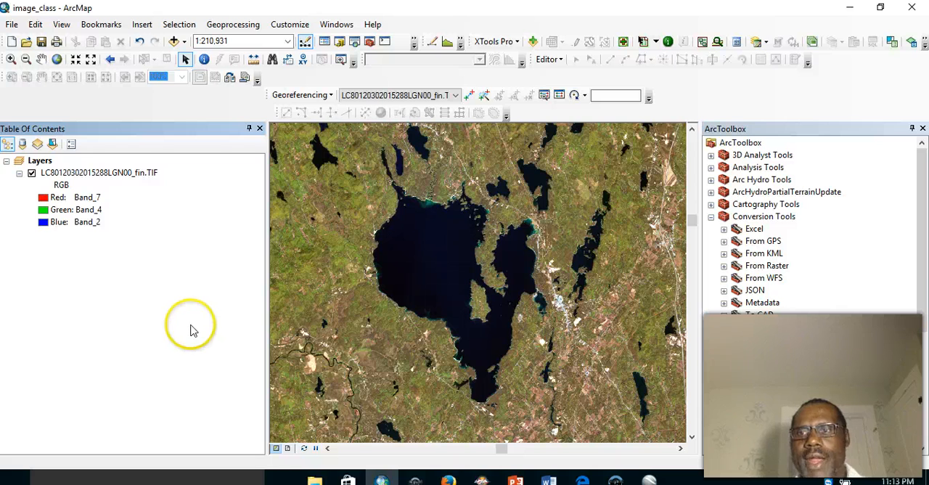
click(923, 130)
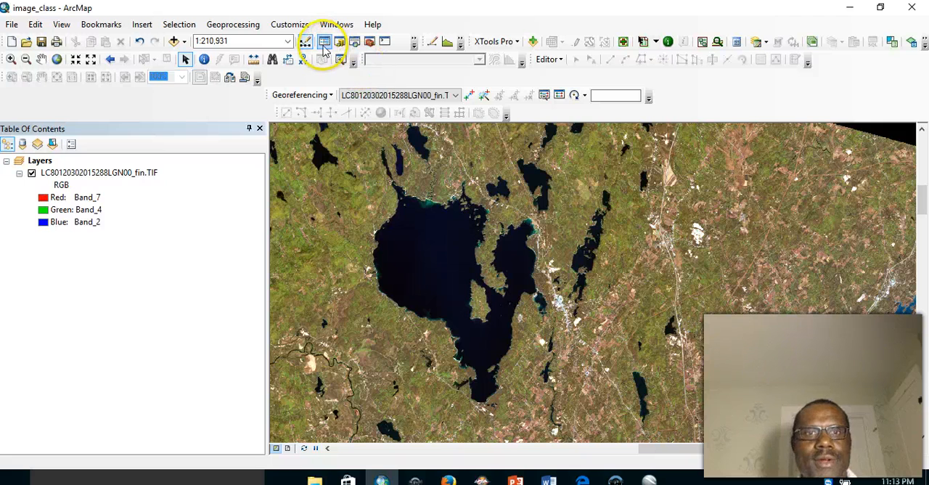
click(231, 25)
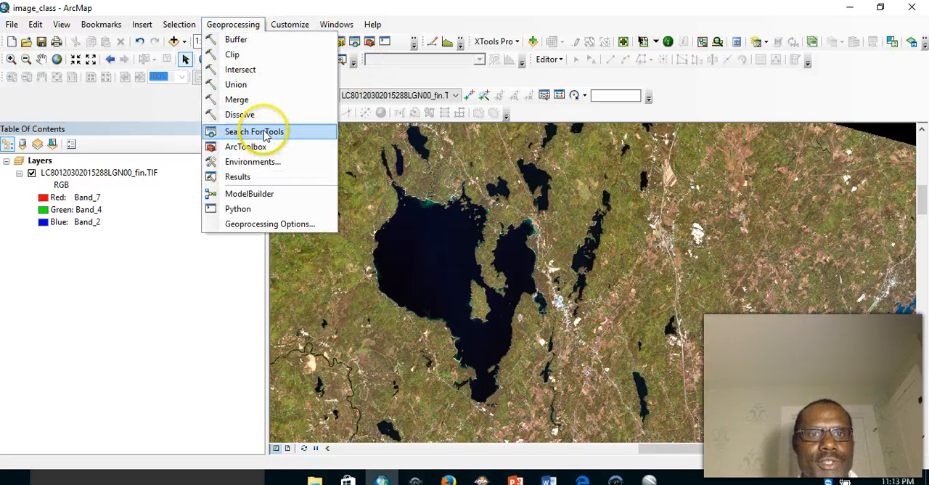
click(265, 135)
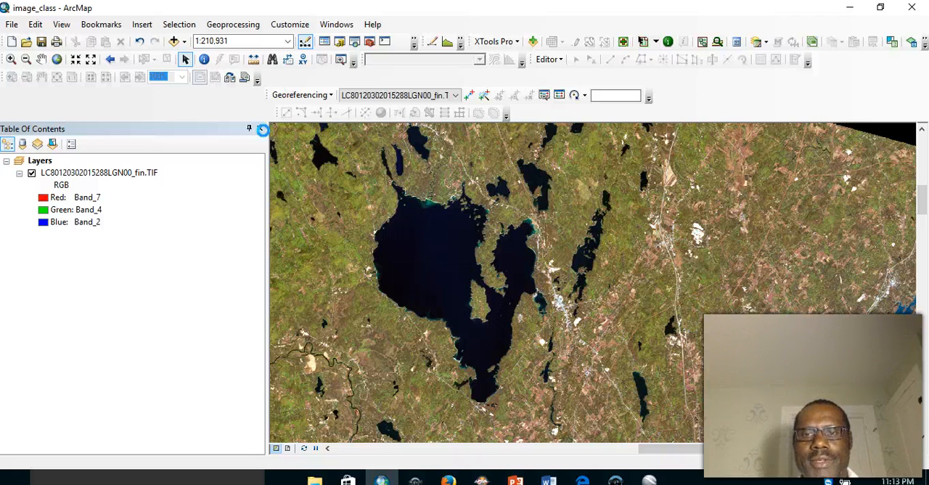
click(602, 198)
text(Image clas)
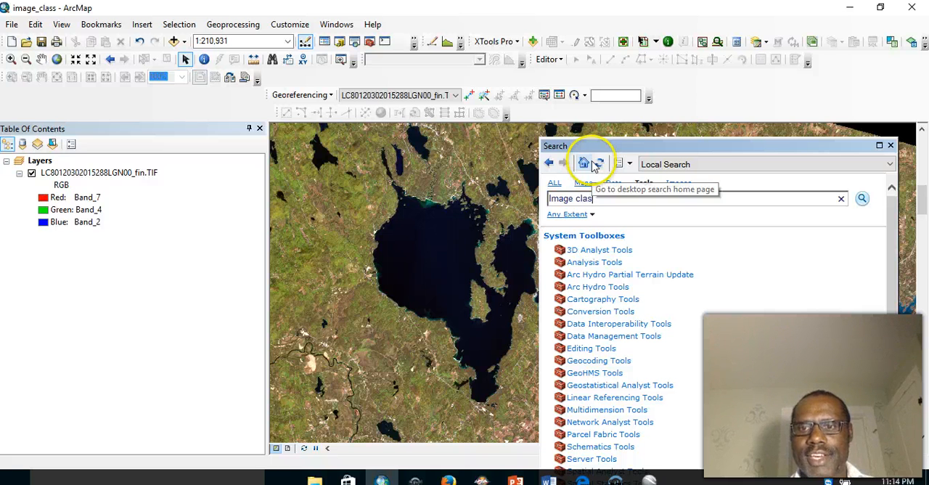
key(BackSpace)
key(BackSpace)
key(BackSpace)
key(BackSpace)
key(BackSpace)
key(BackSpace)
key(BackSpace)
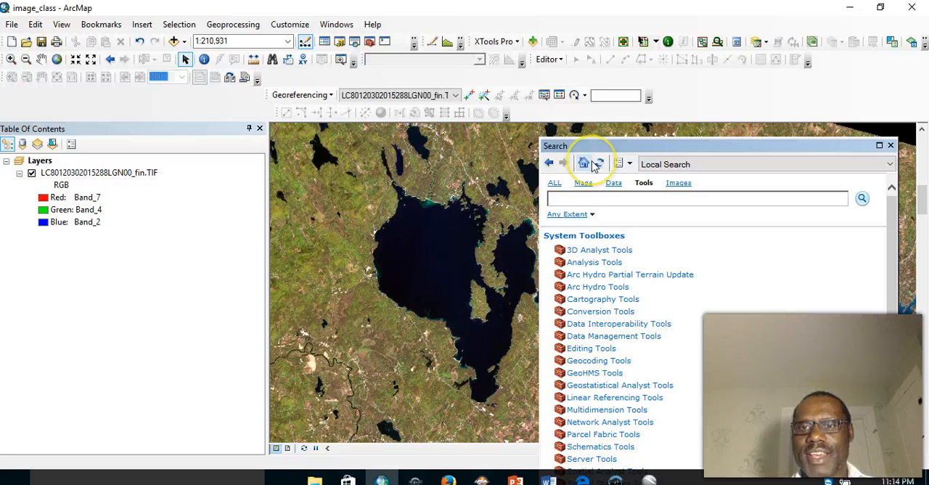
text(im)
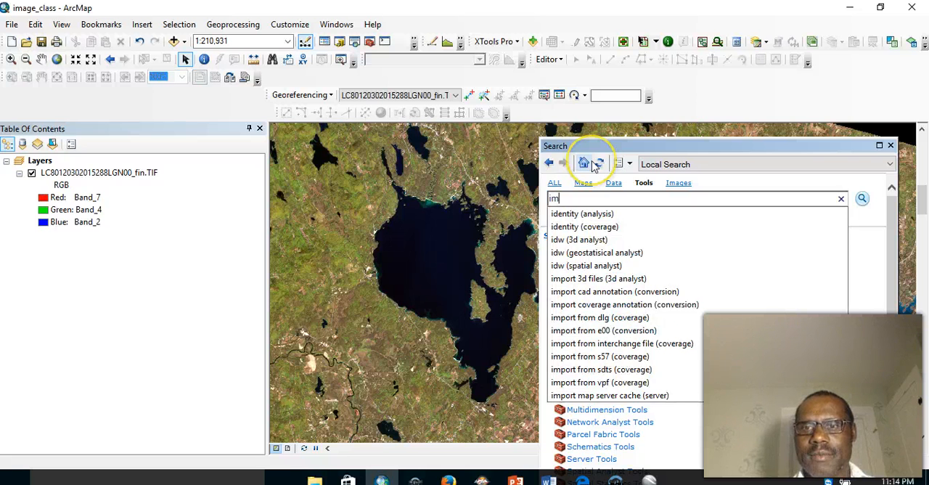
text(a)
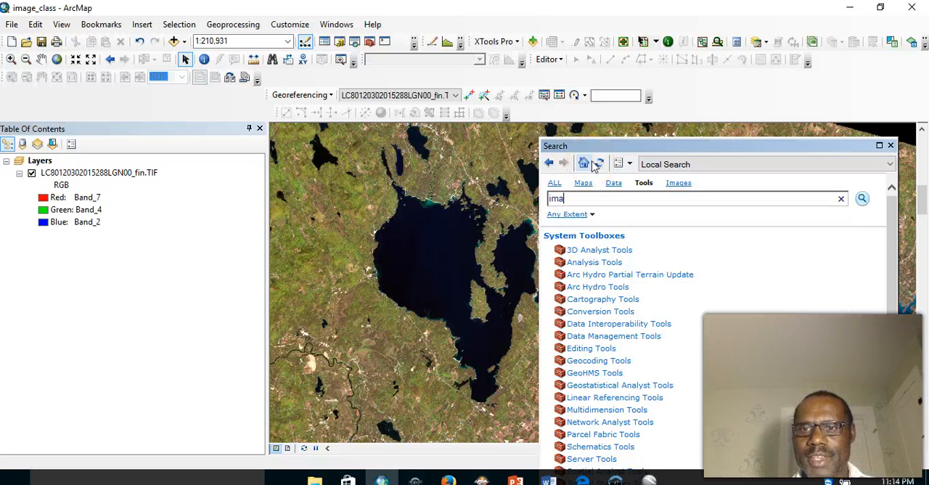
key(BackSpace)
key(BackSpace)
key(BackSpace)
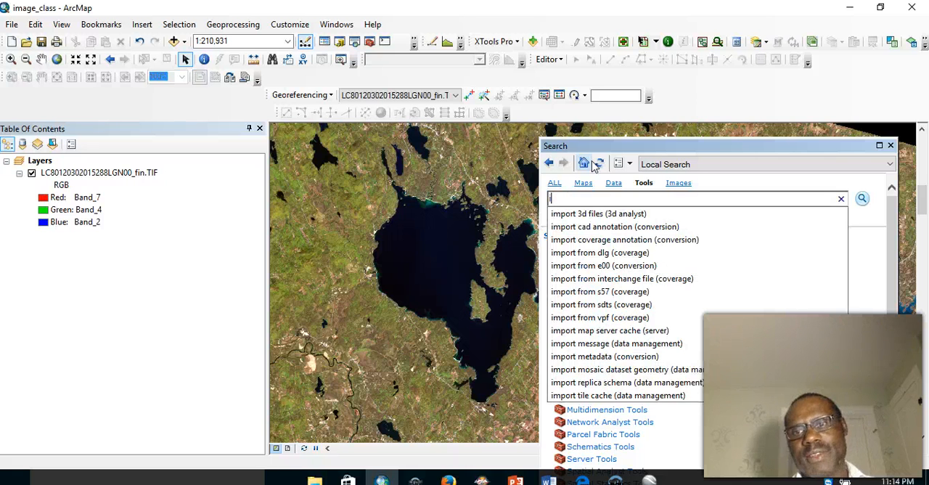
click(890, 145)
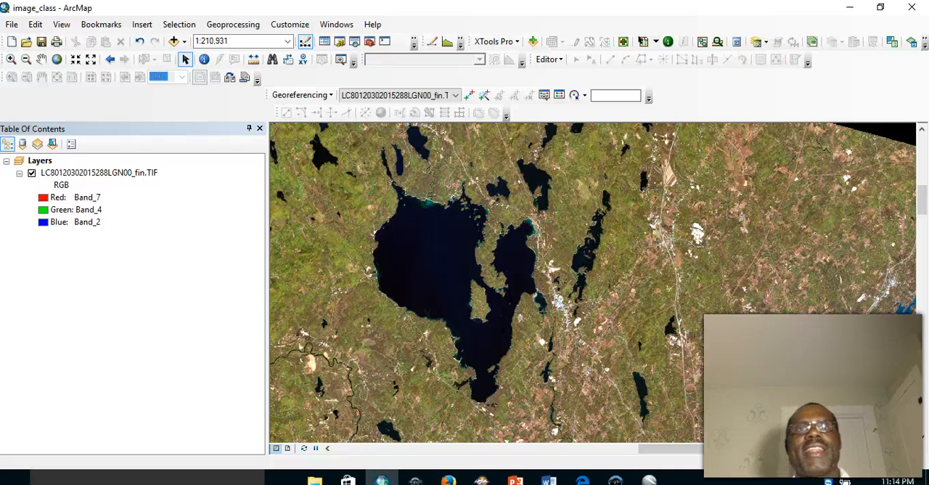
- Display the Image Classification toolbar
click(412, 23)
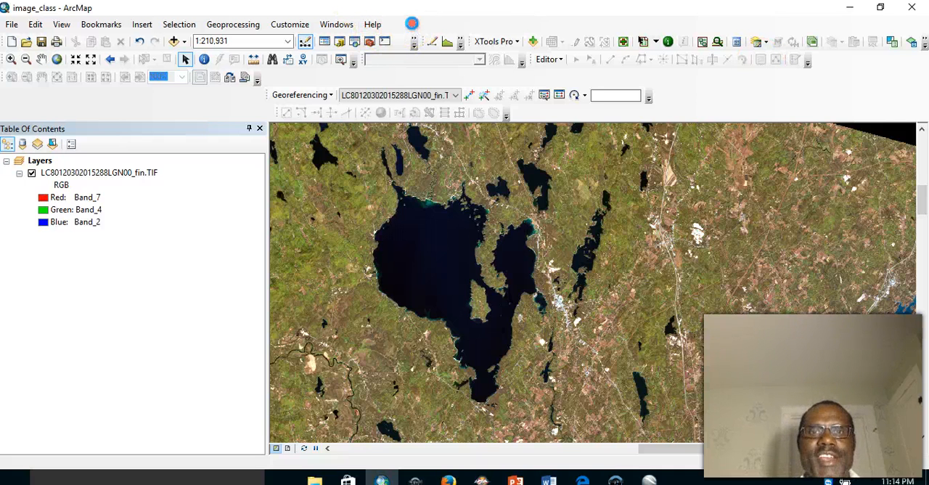
right_click(414, 29)
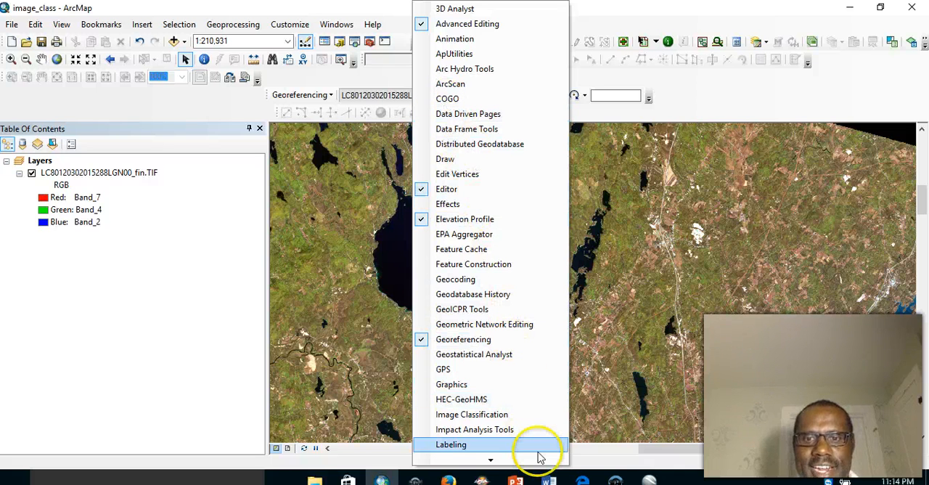
click(472, 417)
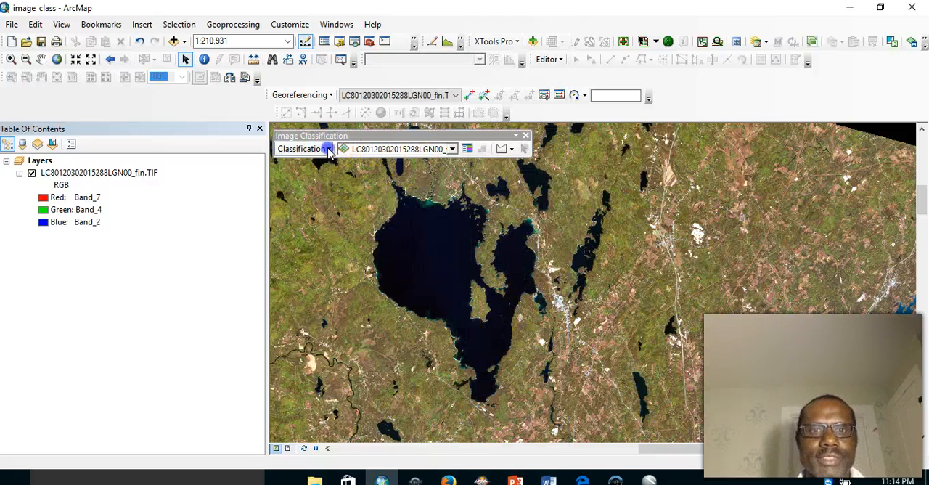
click(328, 149)
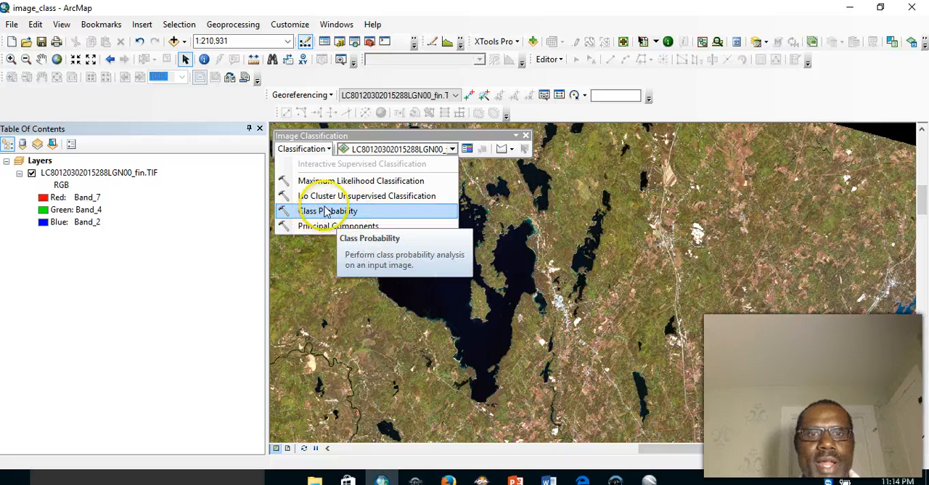
click(363, 196)
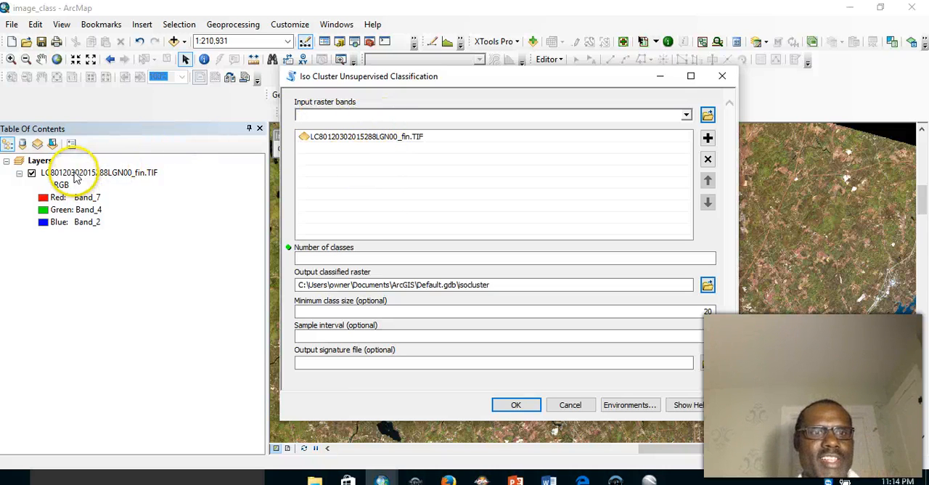
drag(76, 174, 330, 116)
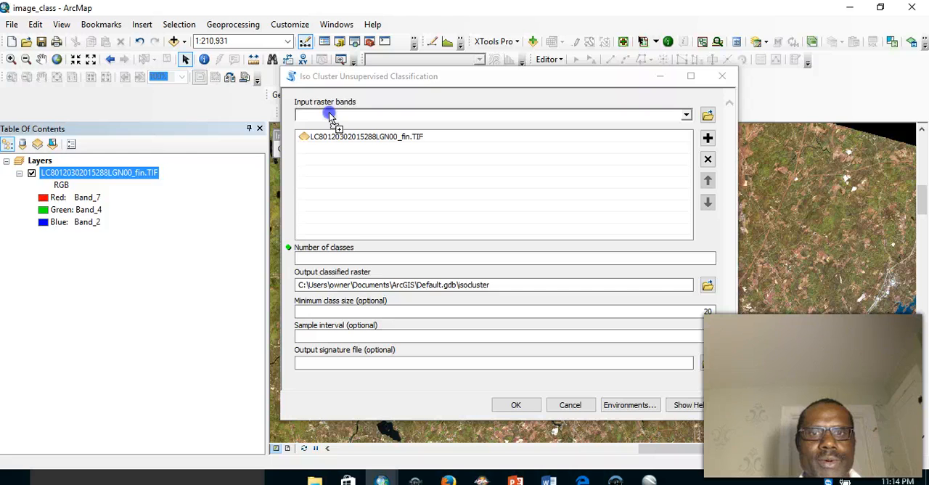
drag(272, 145, 153, 172)
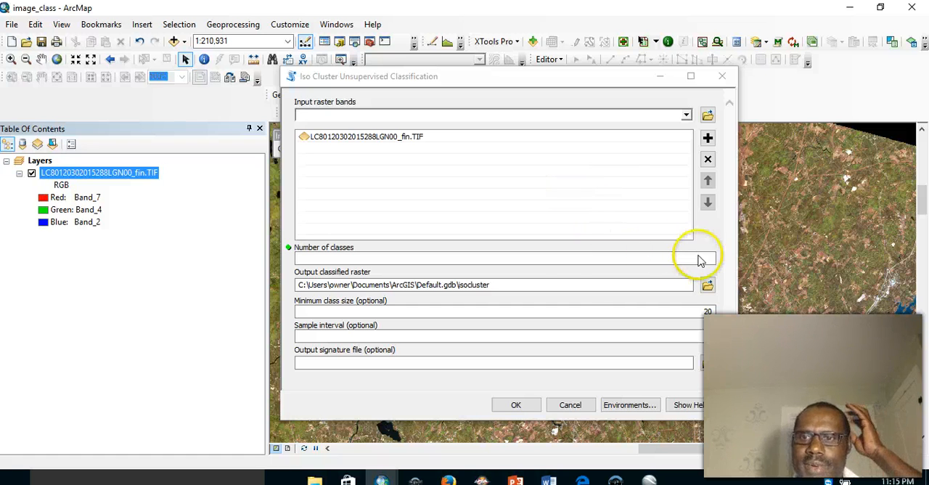
click(477, 260)
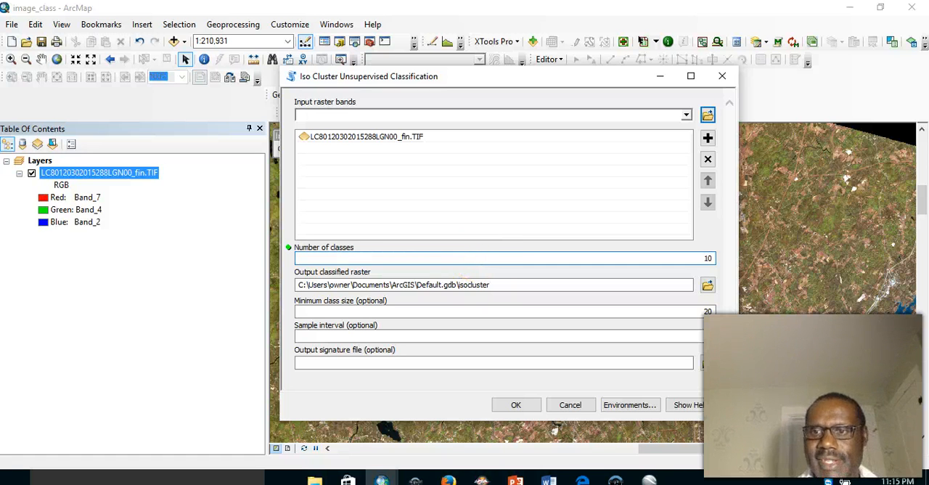
- Browse for the output classified raster location and create a new folder named Output in the Session5 folder
click(708, 286)
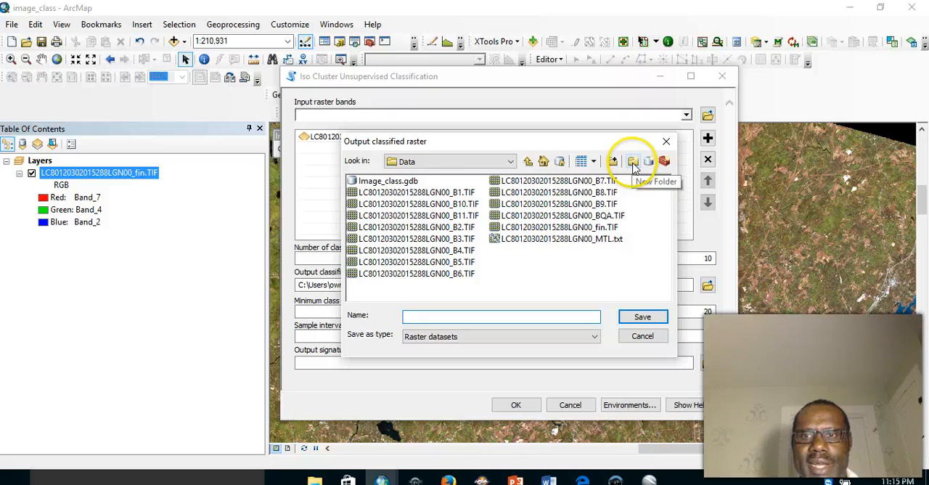
click(528, 161)
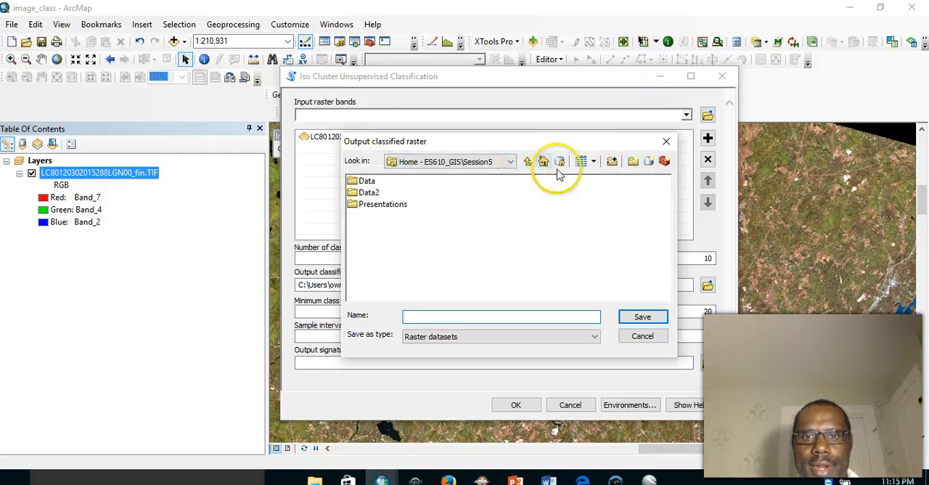
click(631, 162)
text(Output)
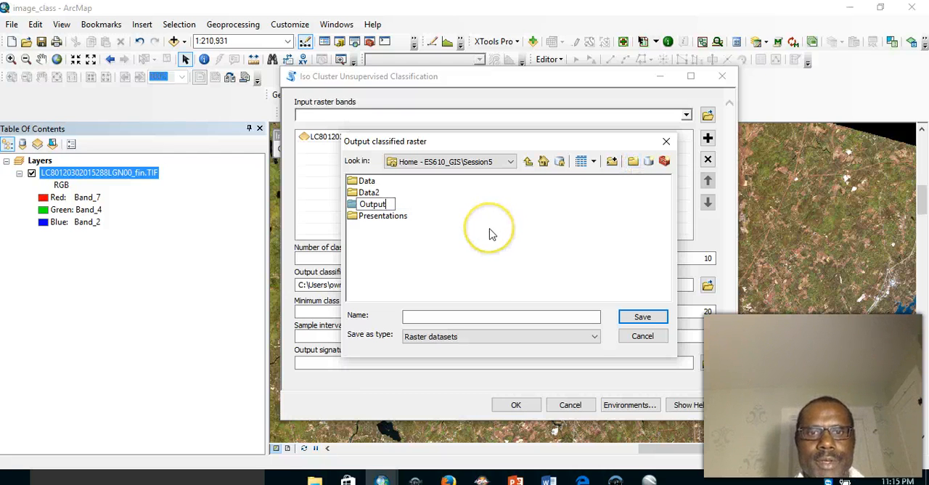
click(477, 231)
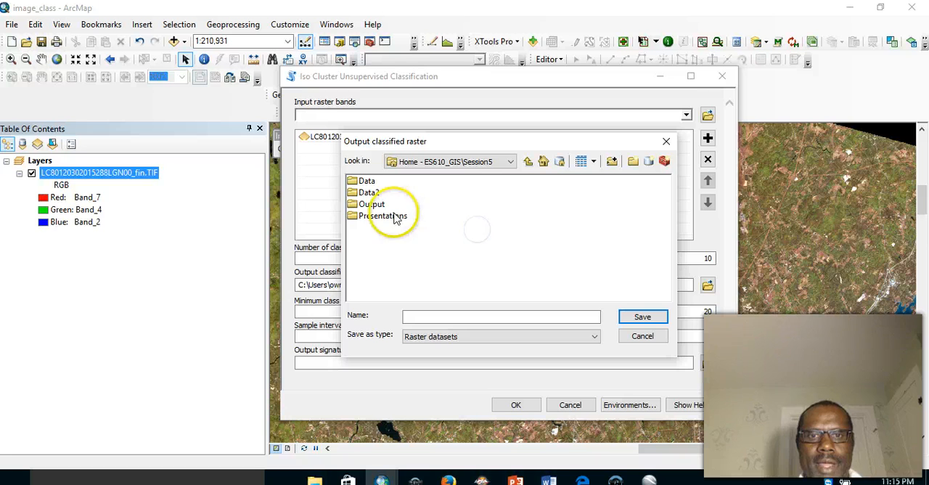
- Save the output classified raster as Img_unsuperv in the Output folder
double_click(368, 204)
click(422, 318)
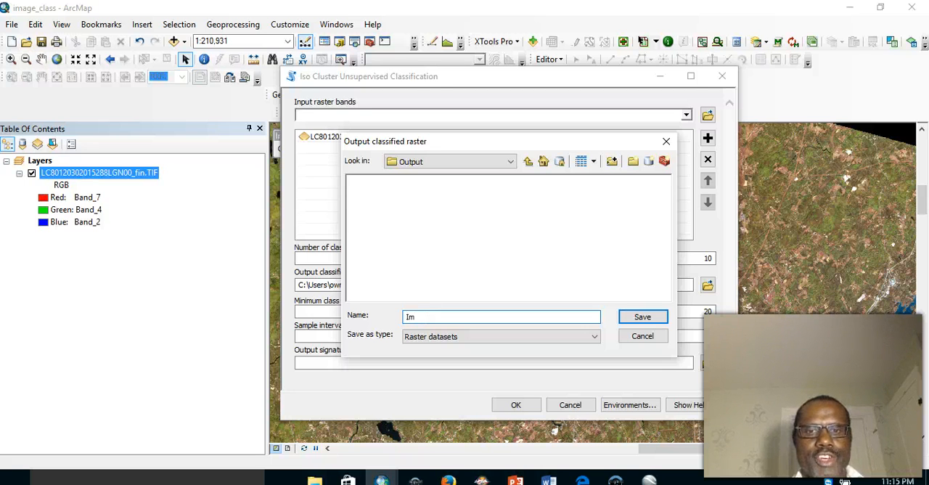
text(Img_unsuper)
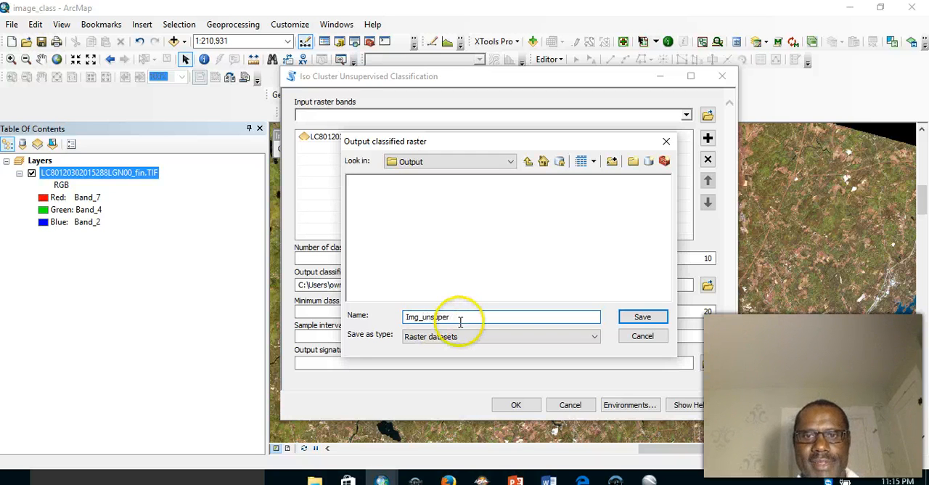
text(v)
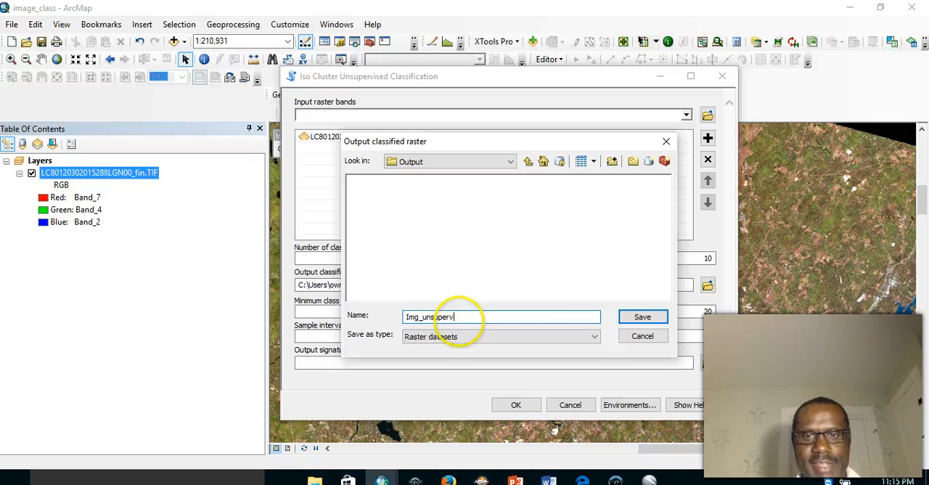
click(638, 316)
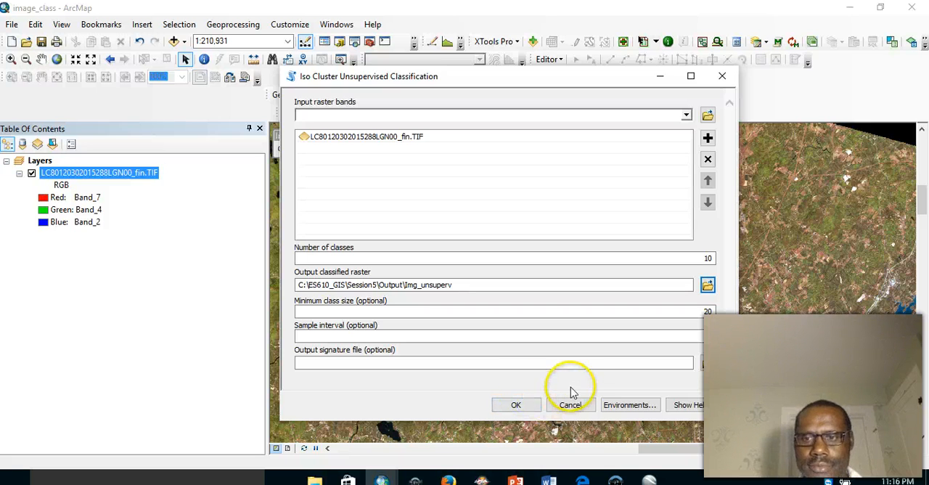
- Save the output signature file as Unsuperv_sign in the Output folder and run the unsupervised classification
click(604, 364)
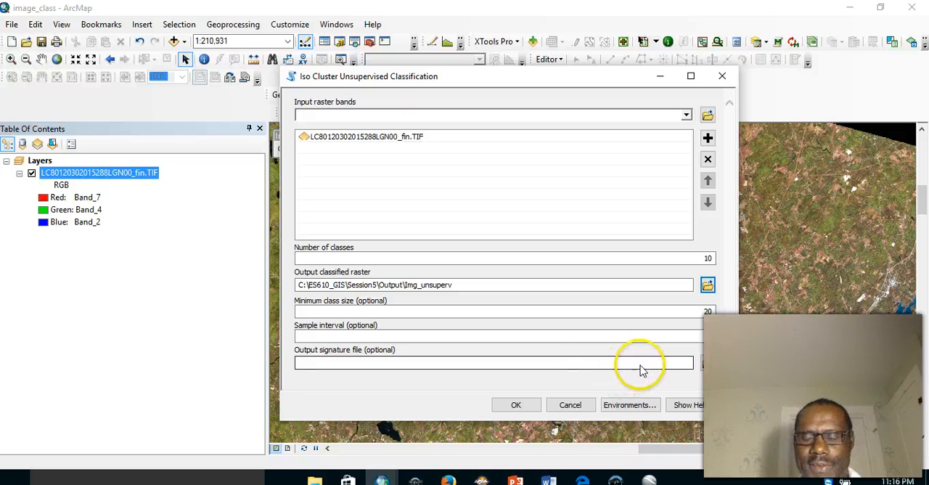
click(706, 363)
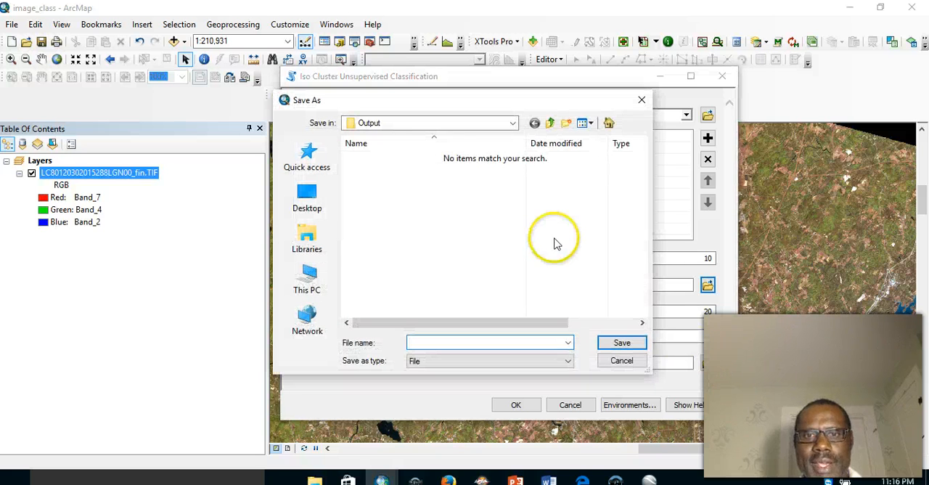
click(419, 344)
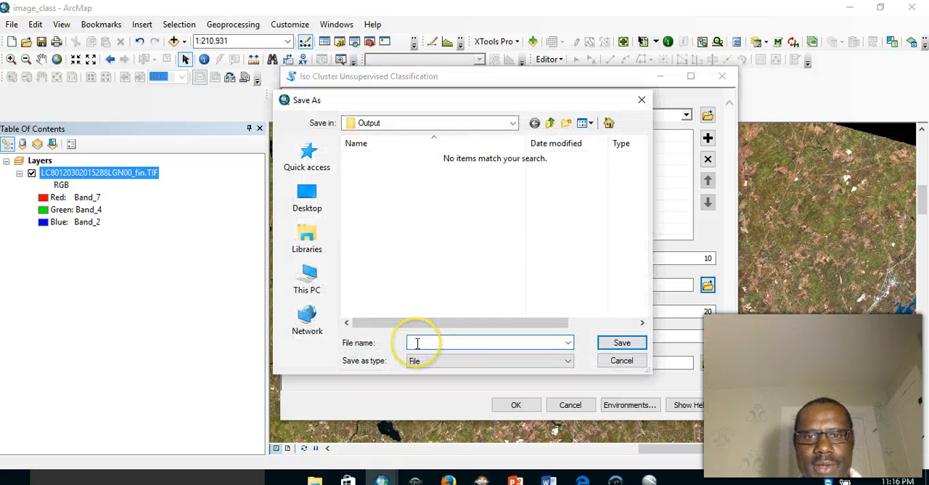
click(417, 344)
text(U)
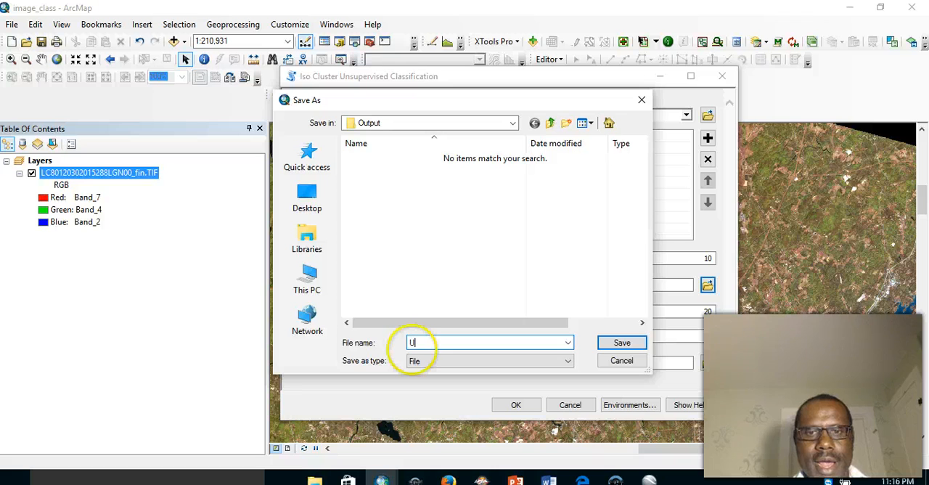
text(nsuperv_sign)
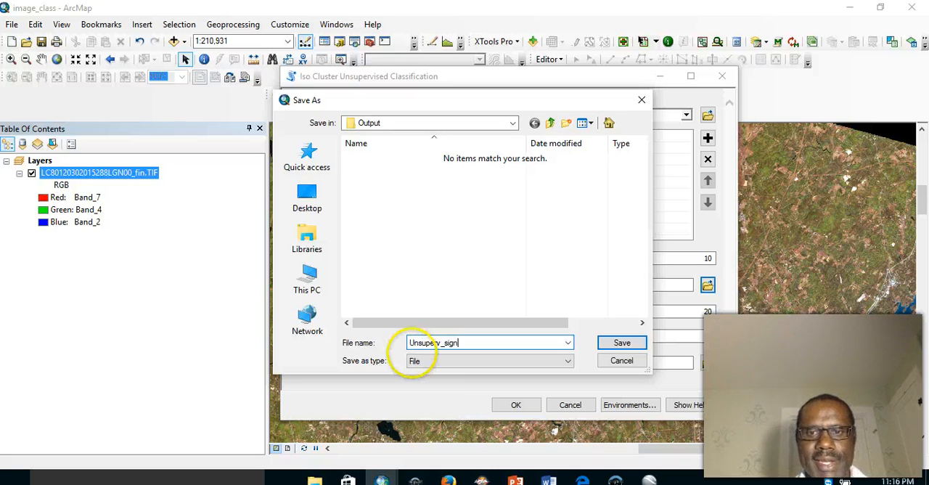
click(627, 347)
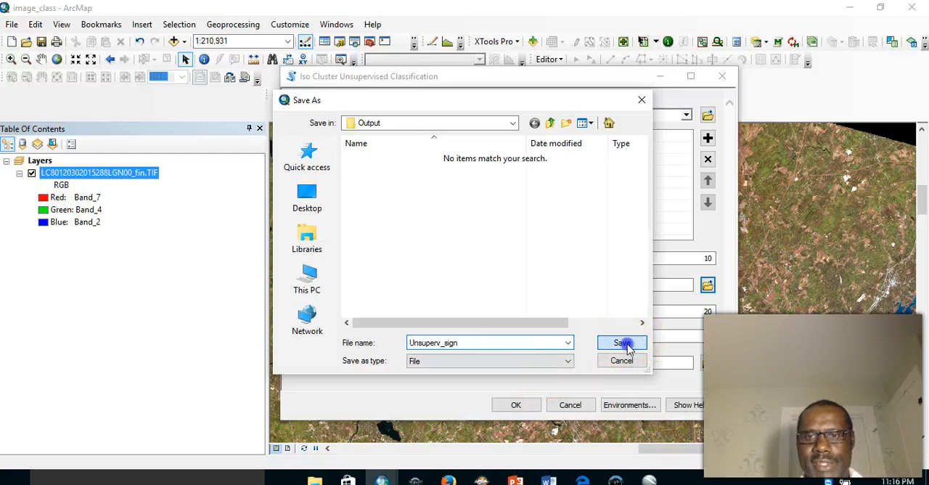
click(515, 406)
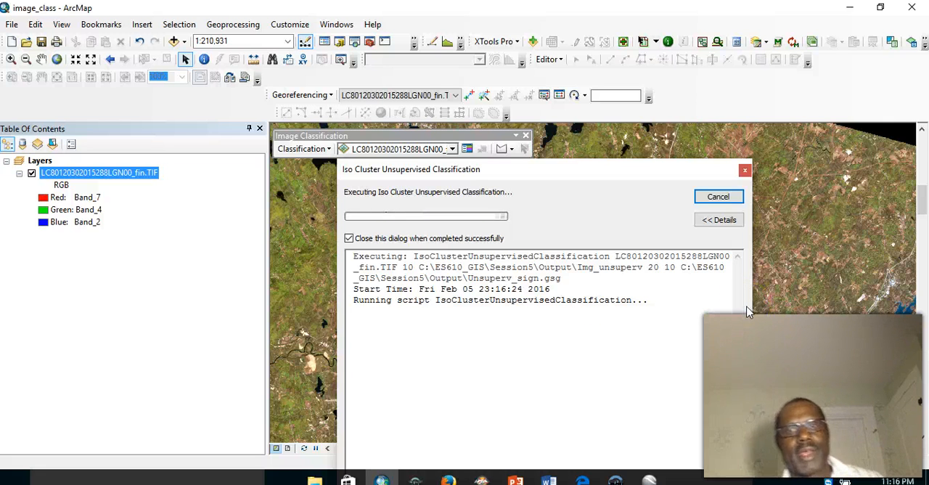
click(860, 274)
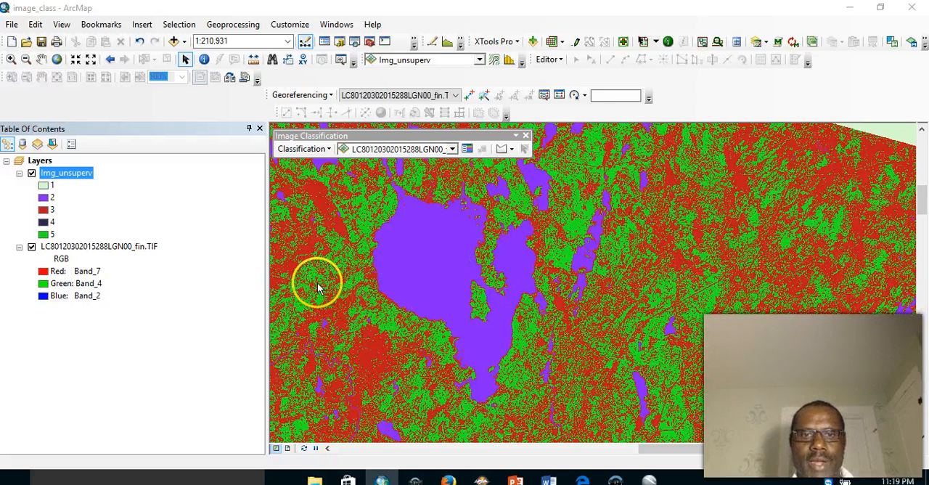
- Zoom in on the Img_unsuperv raster southwest of the large lake to examine the classified pixels
click(11, 59)
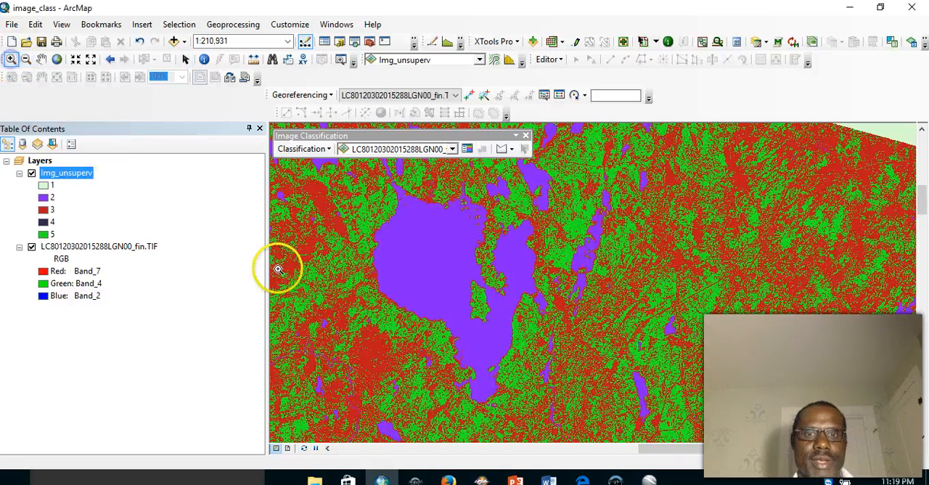
click(418, 403)
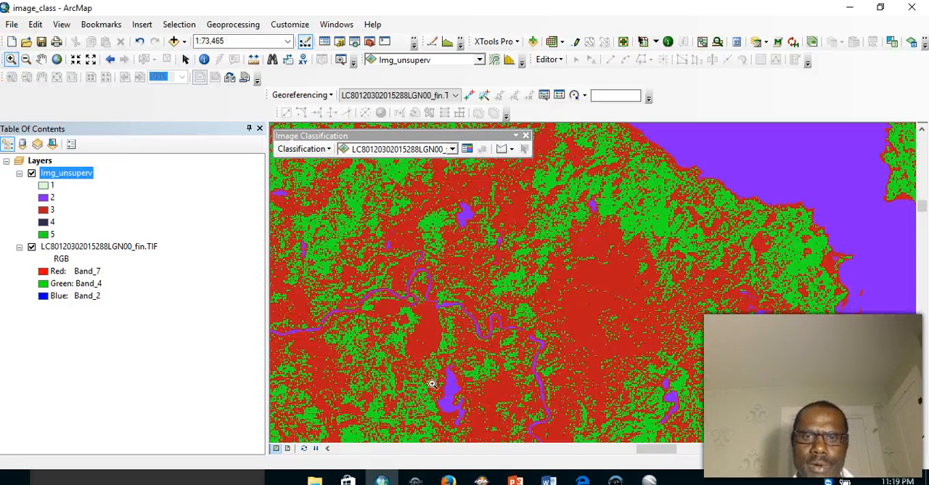
drag(549, 207, 686, 366)
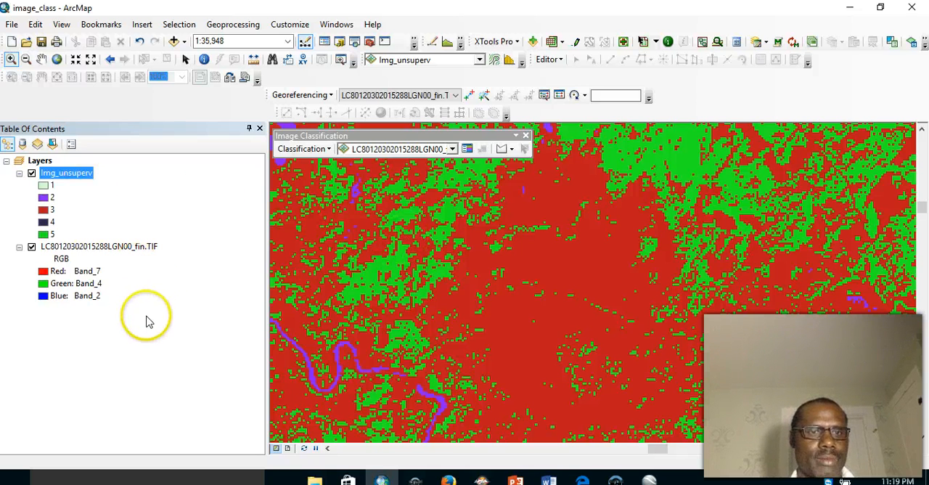
click(72, 338)
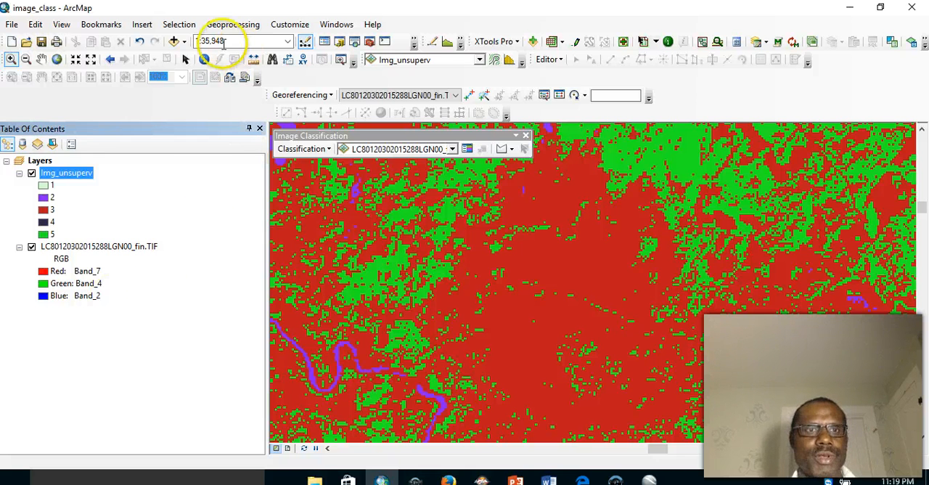
click(174, 42)
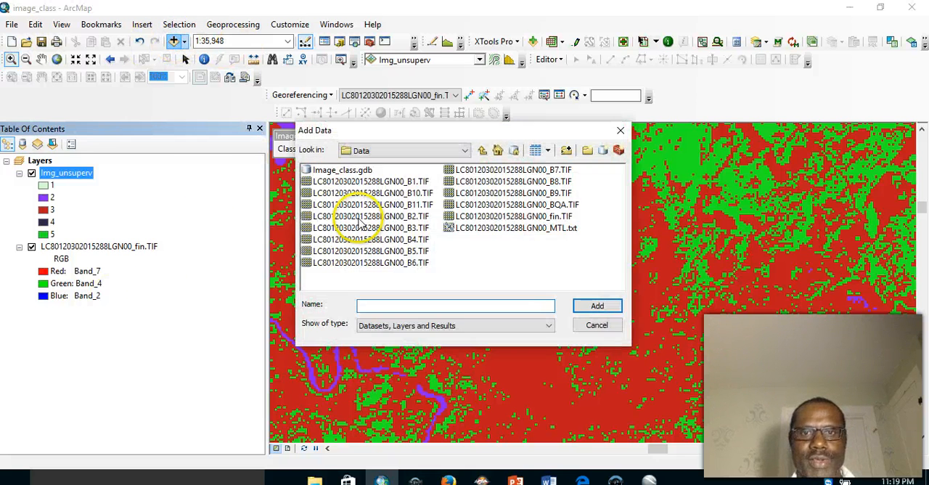
click(481, 152)
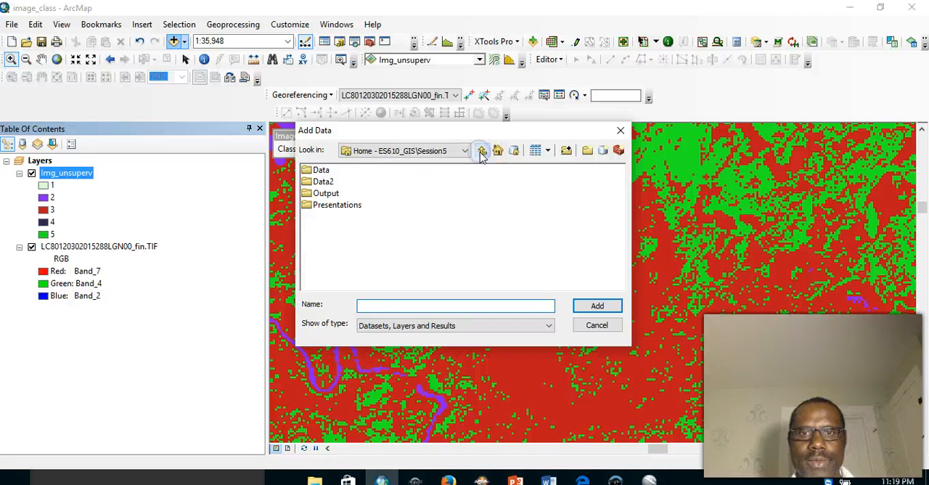
double_click(307, 194)
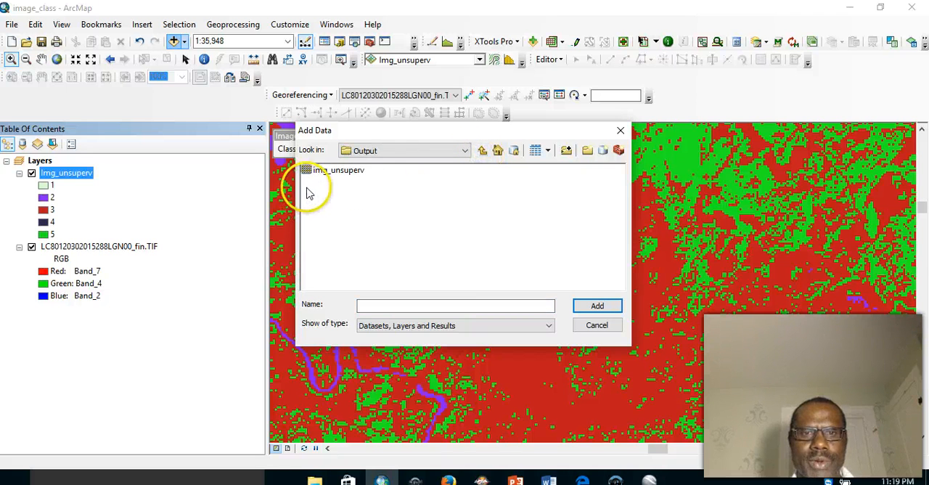
click(544, 327)
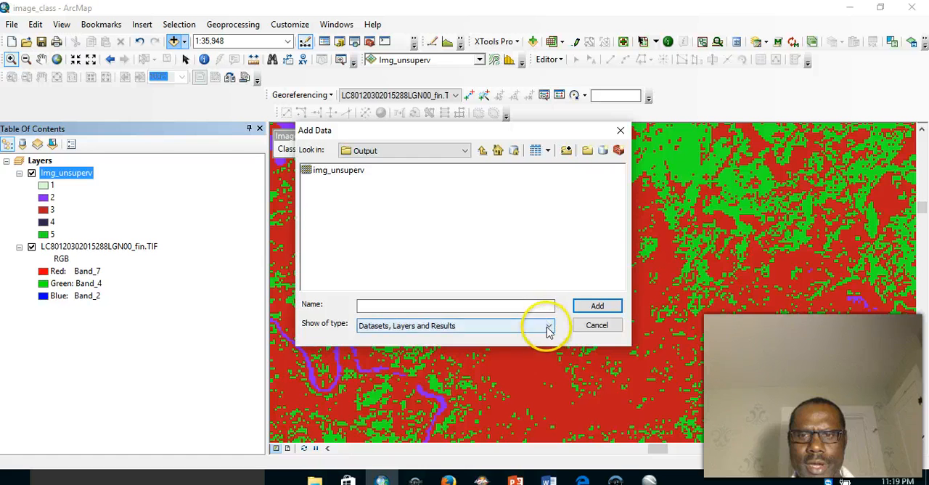
click(528, 276)
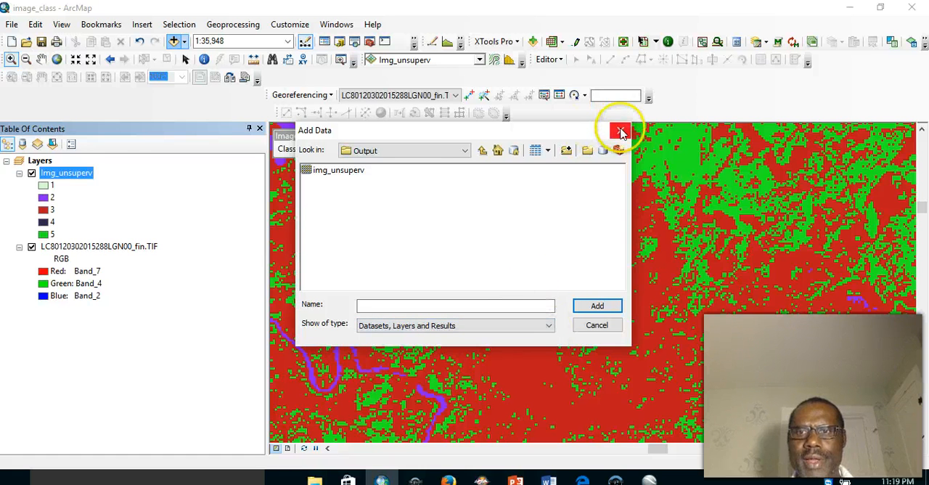
click(621, 130)
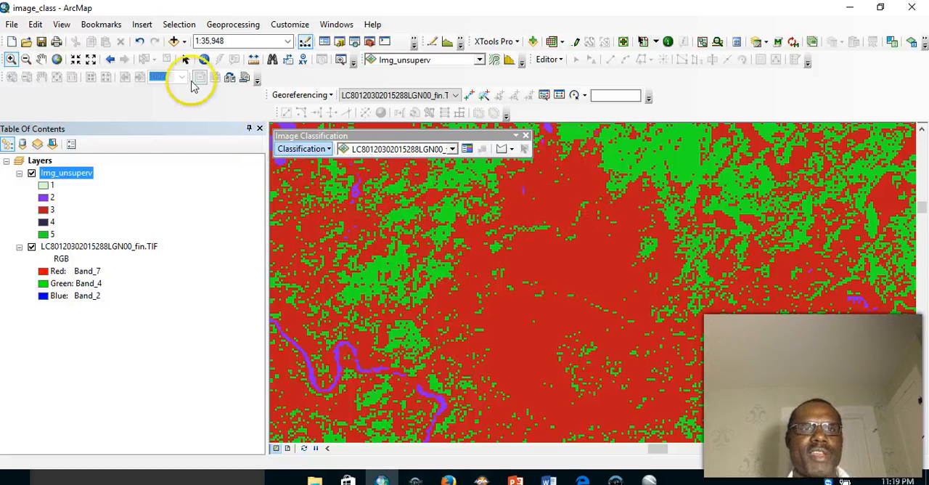
- Start a new polygon feature class in Image_class.gdb, named check_class with the alias checking classes
click(339, 44)
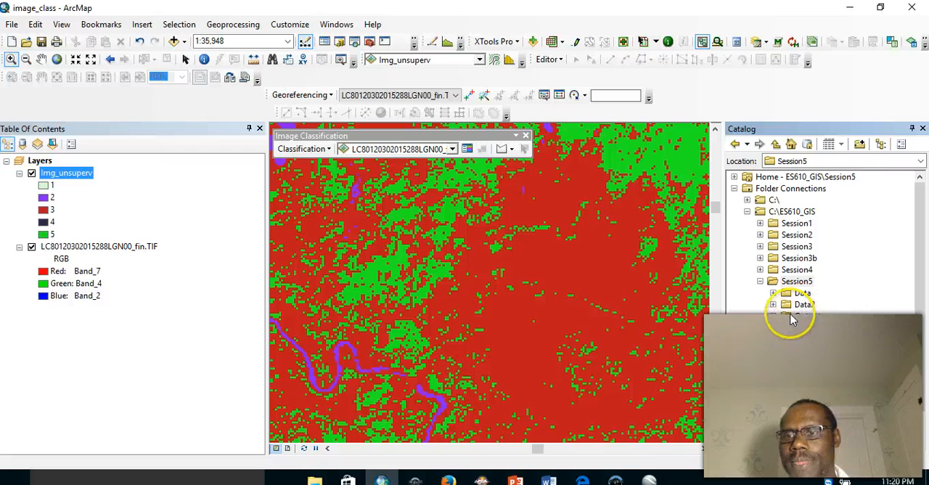
click(773, 293)
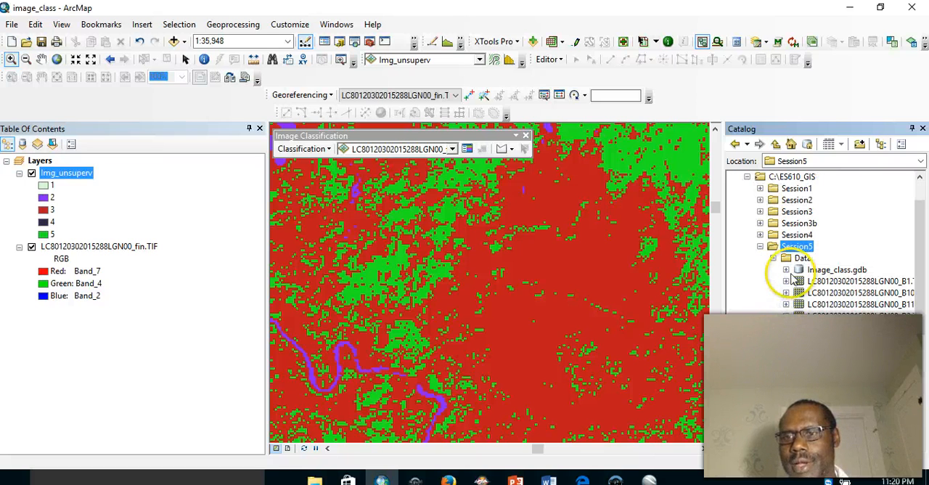
right_click(801, 272)
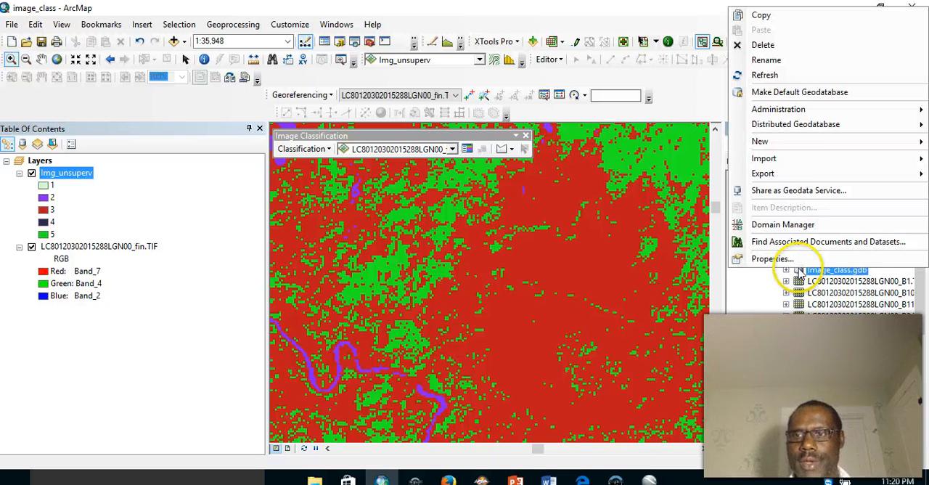
mouse_move(758, 142)
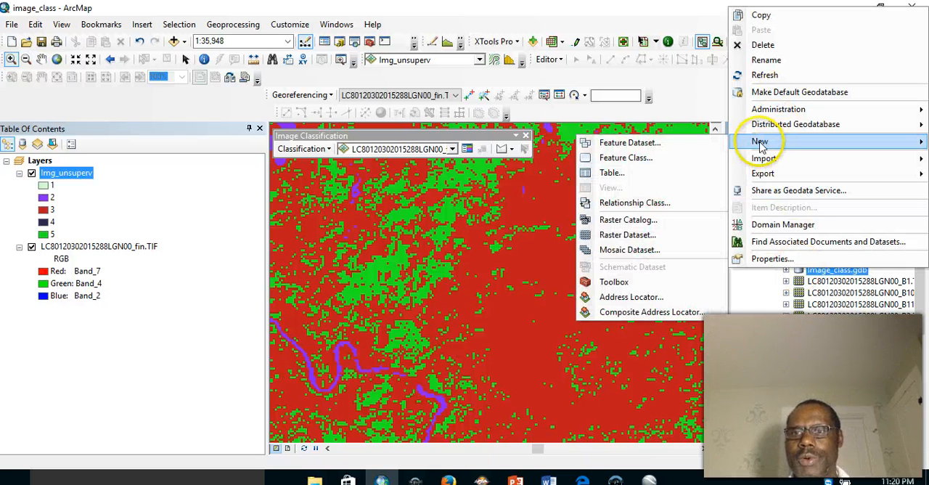
click(643, 159)
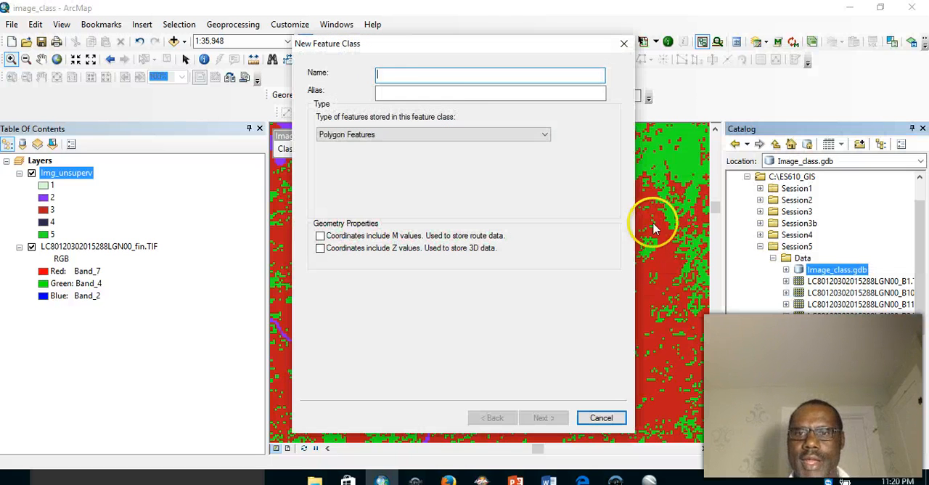
click(439, 76)
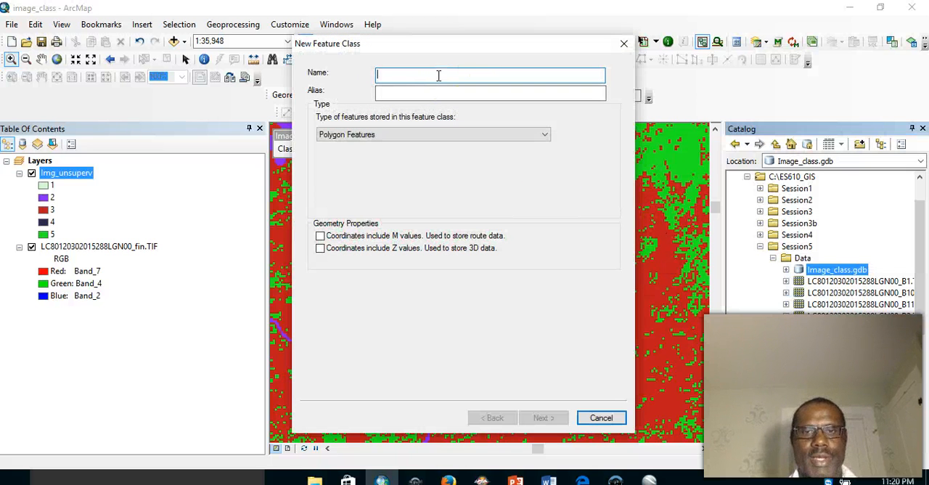
text(check_class)
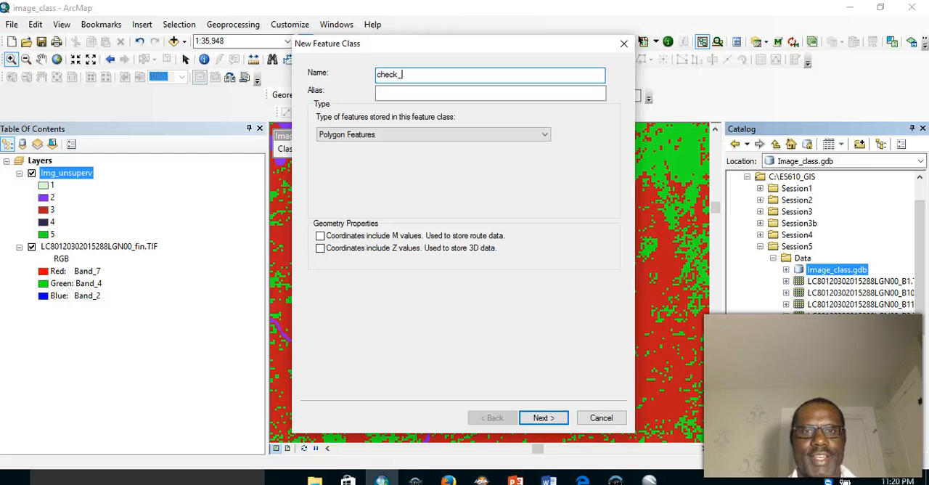
click(439, 91)
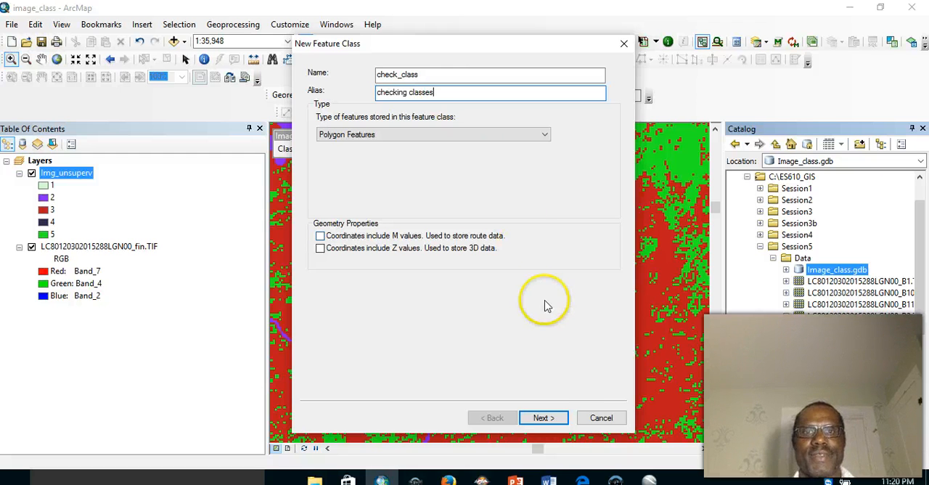
- Create the feature class with the WGS 1984 UTM Zone 19N coordinate system, a 0.001 meter XY tolerance and the default fields
click(546, 418)
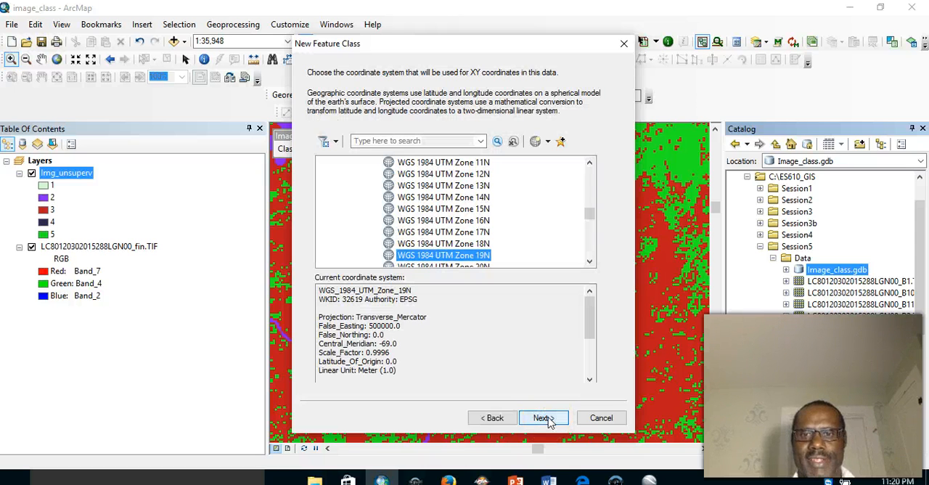
click(546, 418)
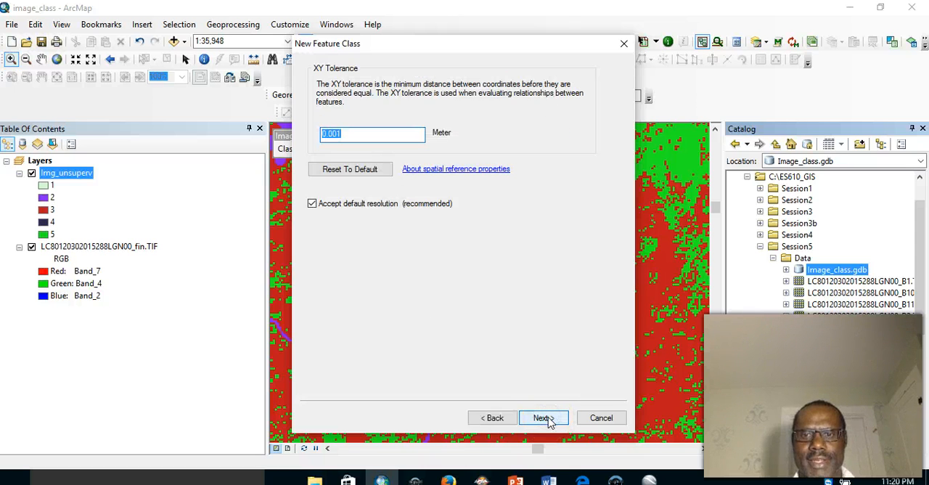
click(544, 419)
click(546, 419)
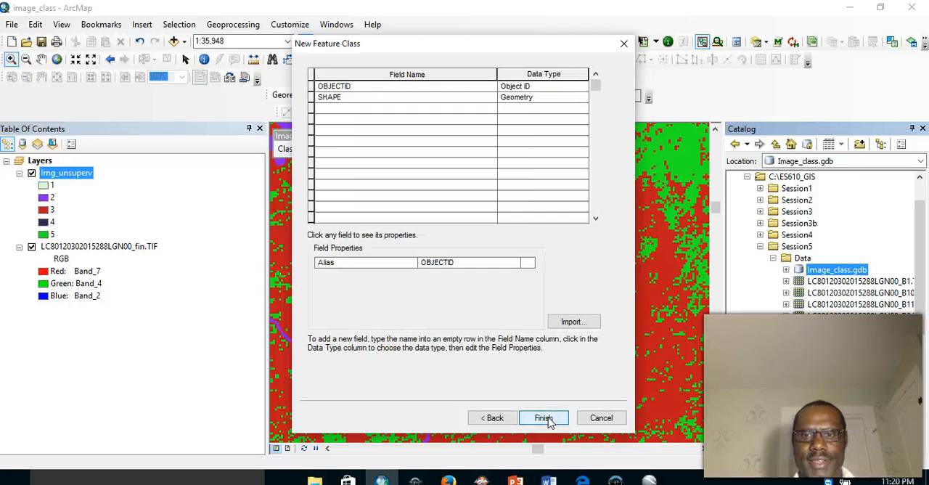
click(546, 419)
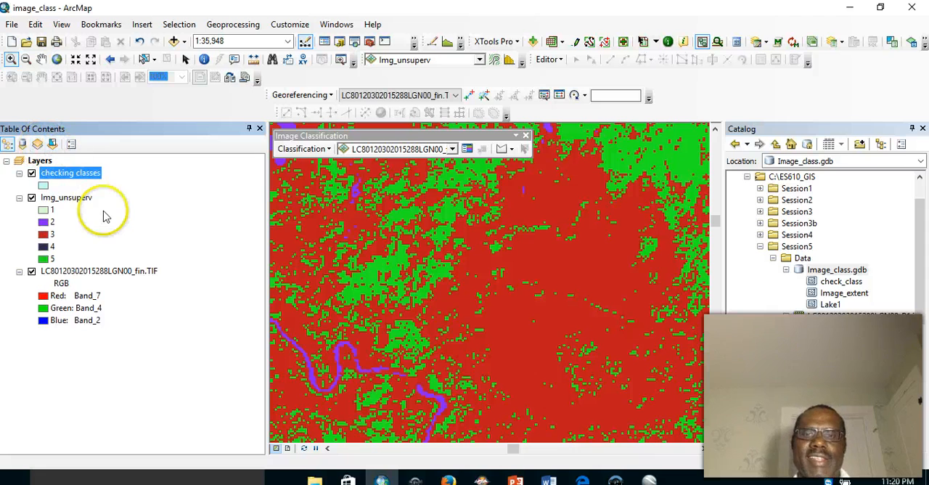
- Start editing the checking classes layer and activate its feature template for polygon construction
right_click(58, 178)
mouse_move(187, 299)
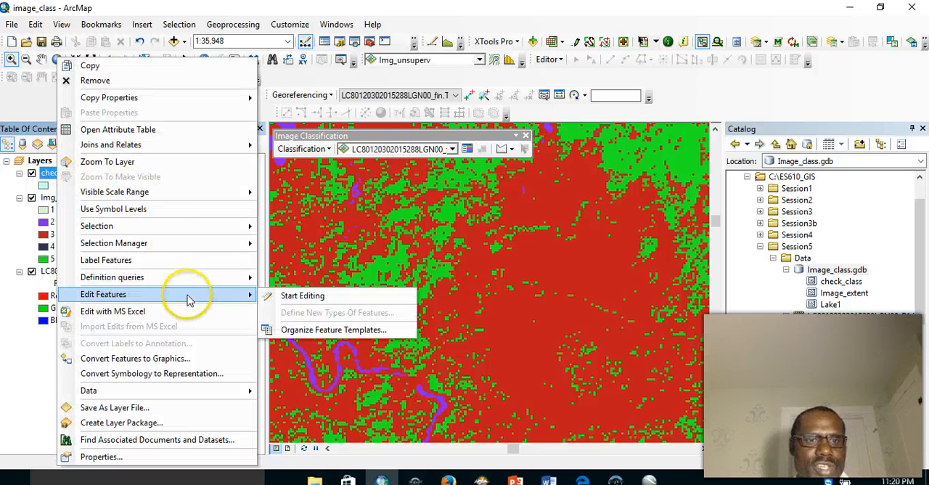
click(298, 295)
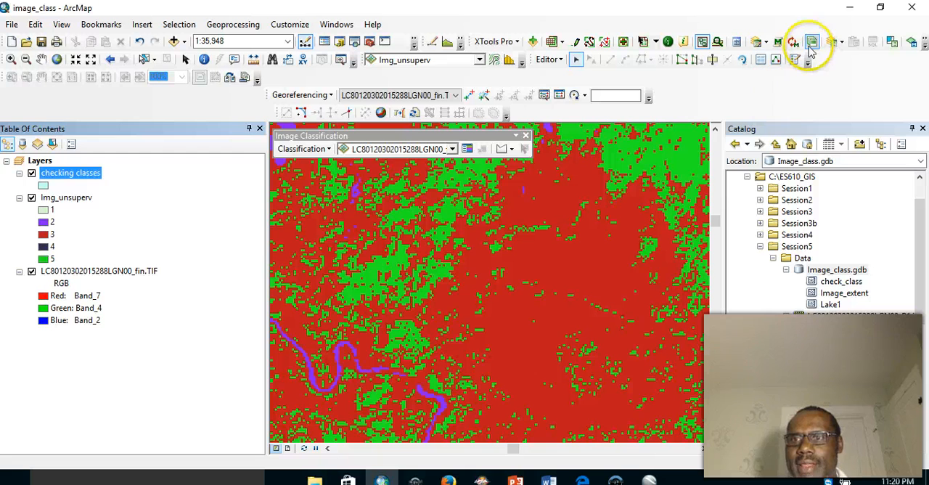
click(796, 60)
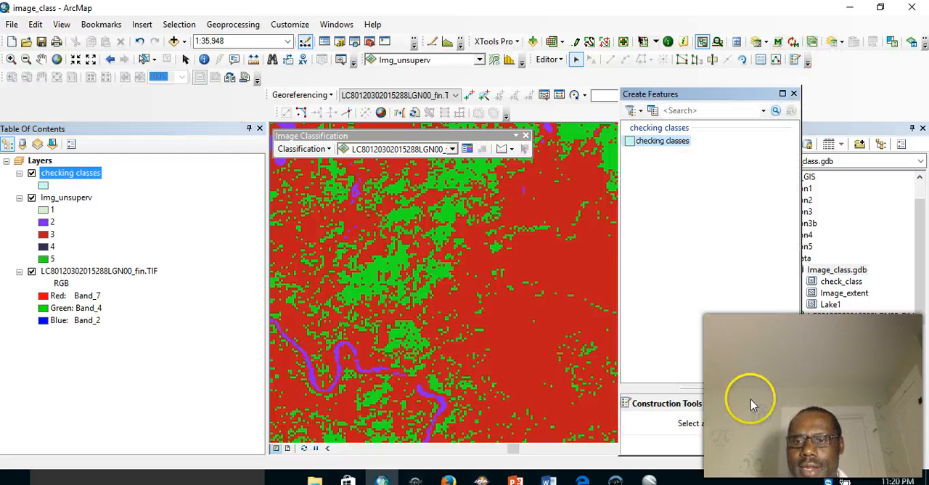
click(657, 141)
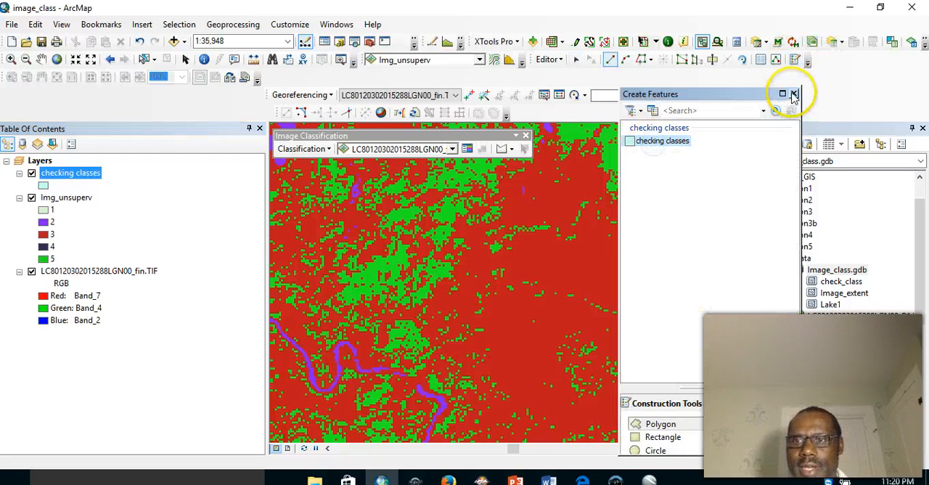
click(793, 94)
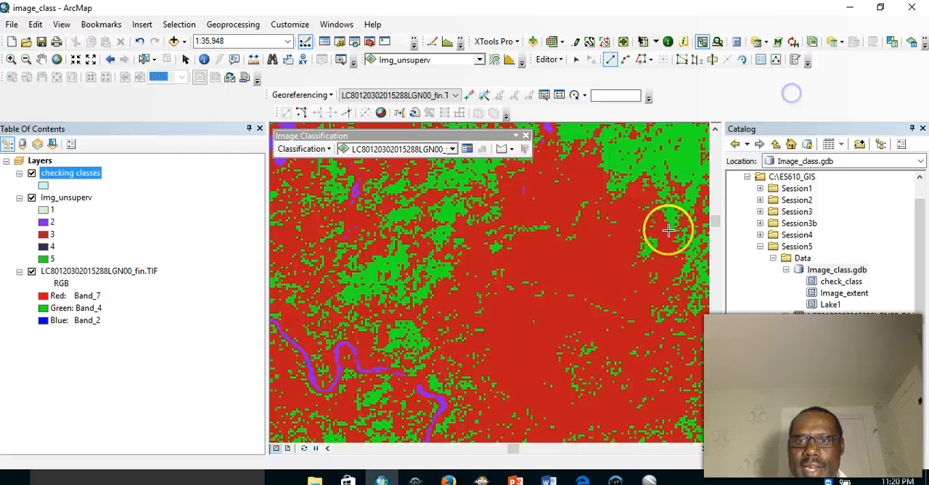
- Digitize a six-vertex polygon inside the large red class 3 area southwest of the lake and finish the sketch
click(556, 252)
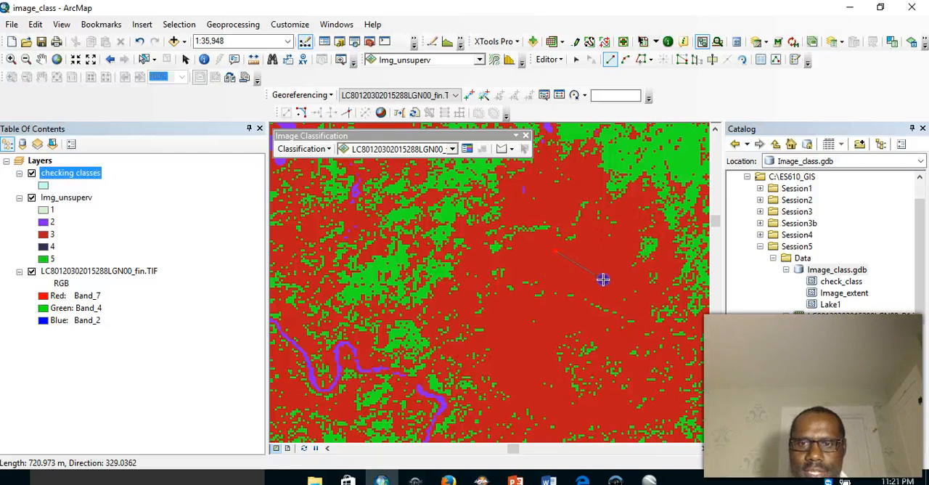
click(543, 276)
click(593, 292)
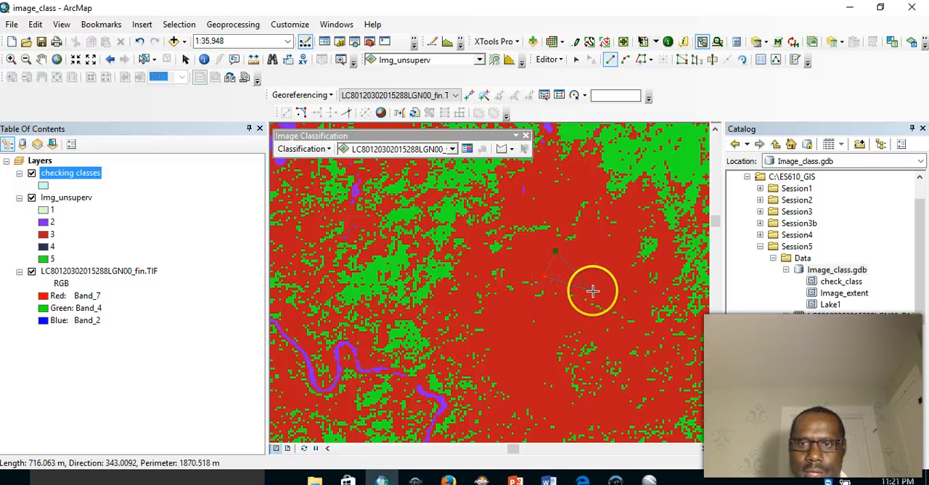
click(625, 280)
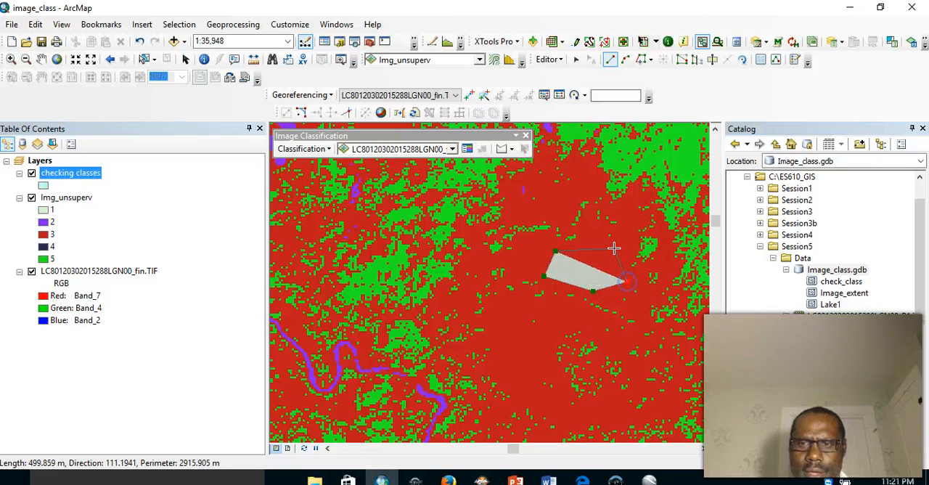
click(616, 246)
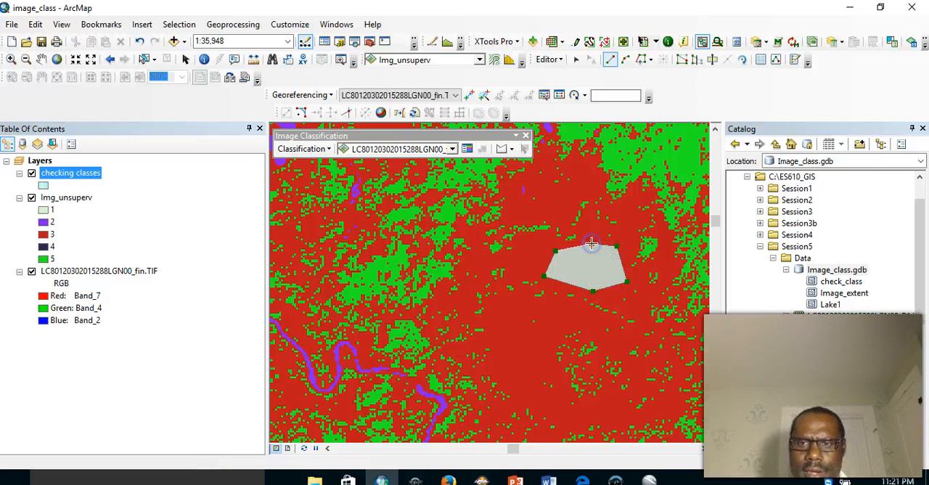
right_click(592, 244)
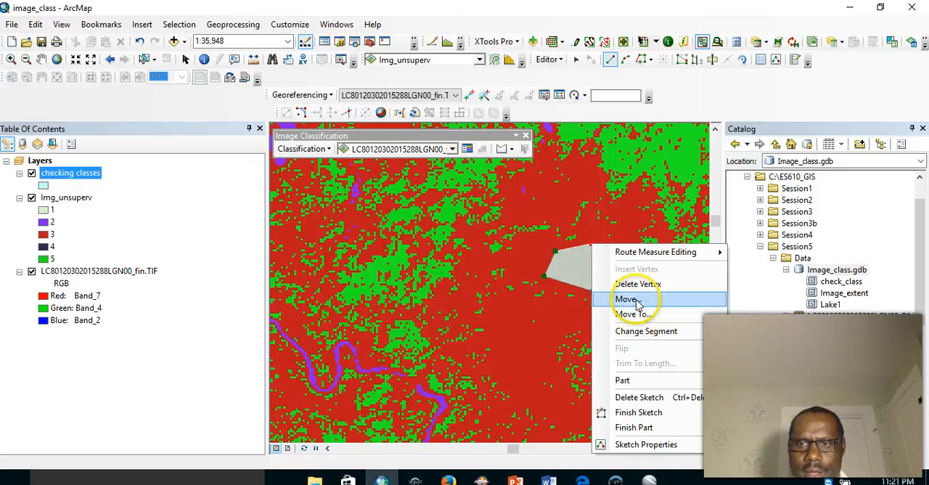
click(635, 410)
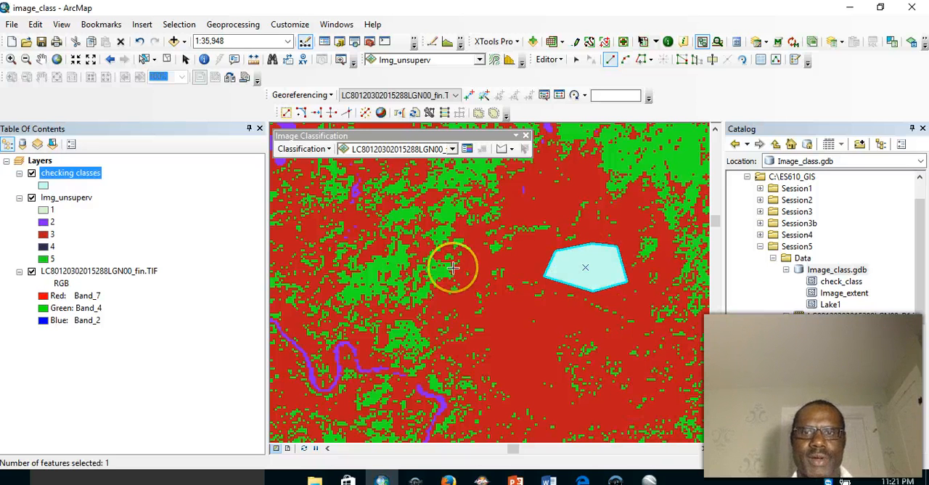
- Digitize a small five-sided checking classes polygon over the green class 5 patch northeast of the first polygon
click(40, 59)
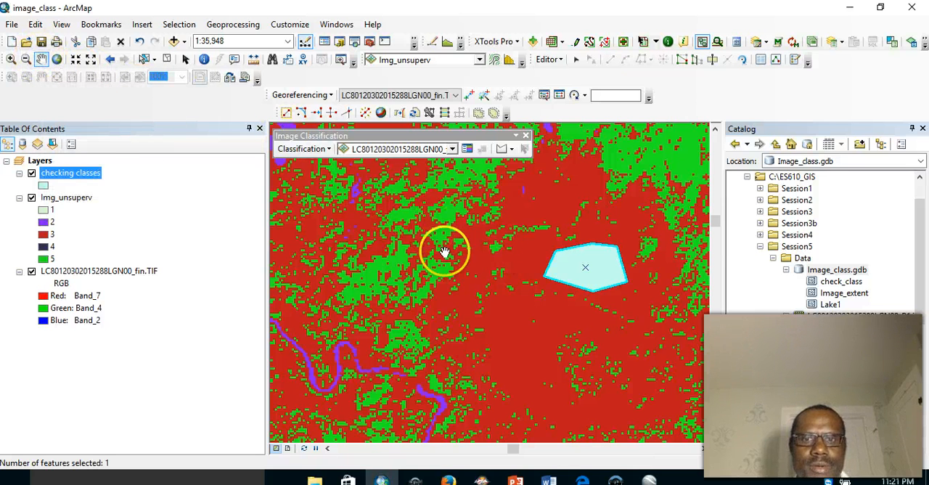
drag(452, 253, 408, 351)
drag(481, 300, 392, 343)
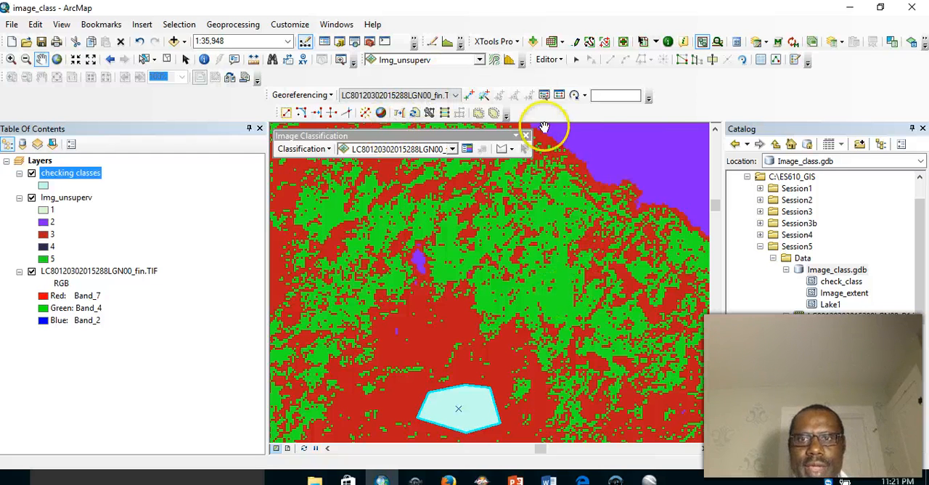
click(794, 60)
click(666, 141)
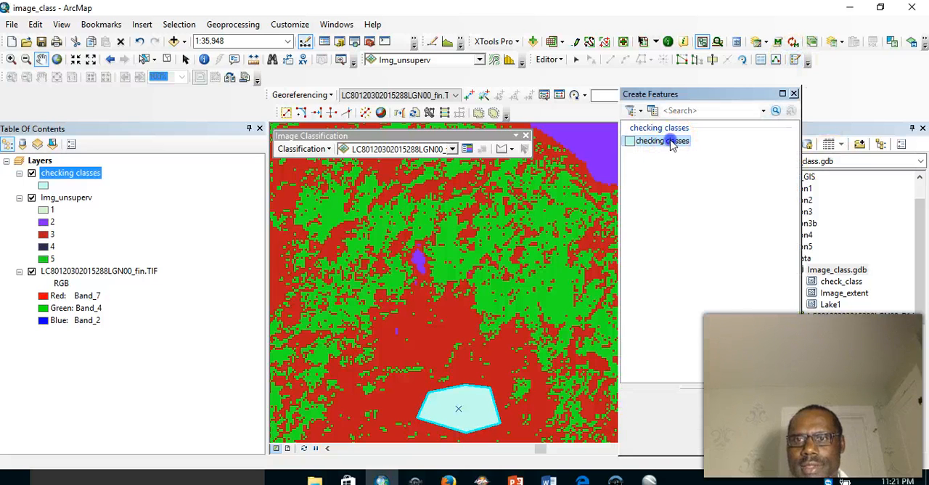
click(793, 94)
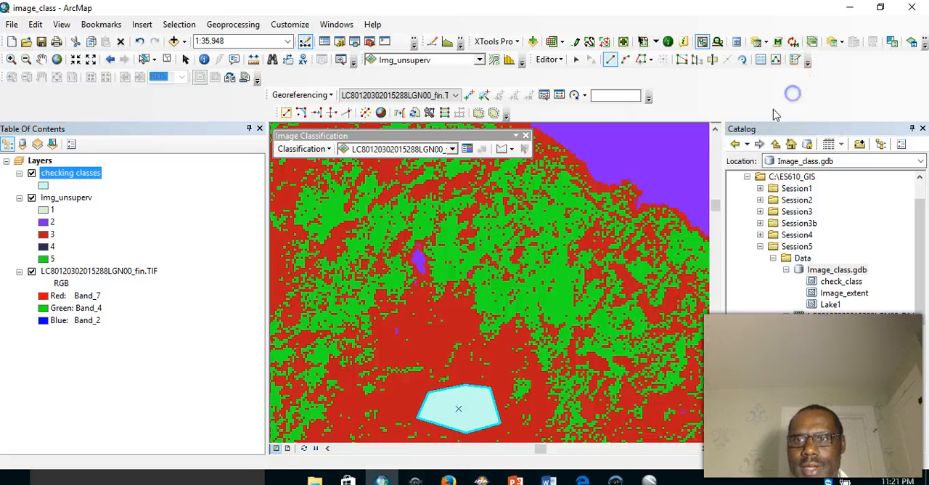
click(544, 296)
click(557, 309)
click(568, 310)
click(568, 292)
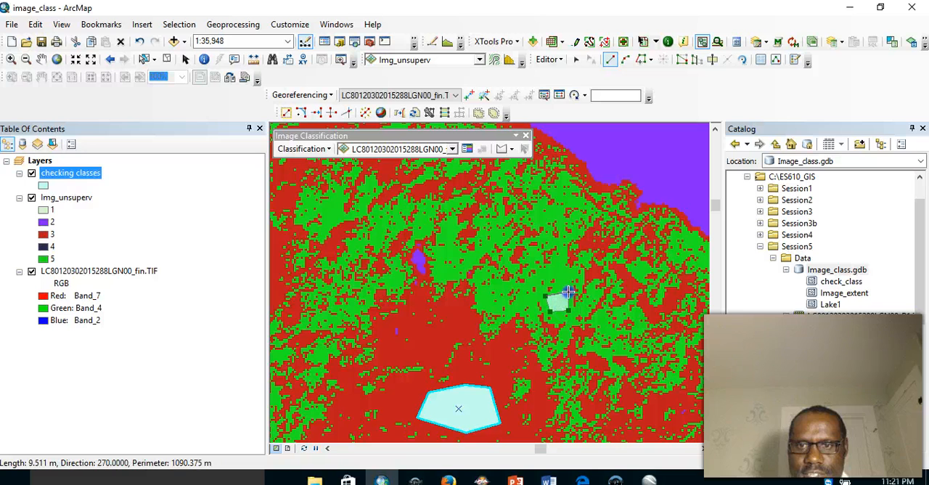
double_click(562, 286)
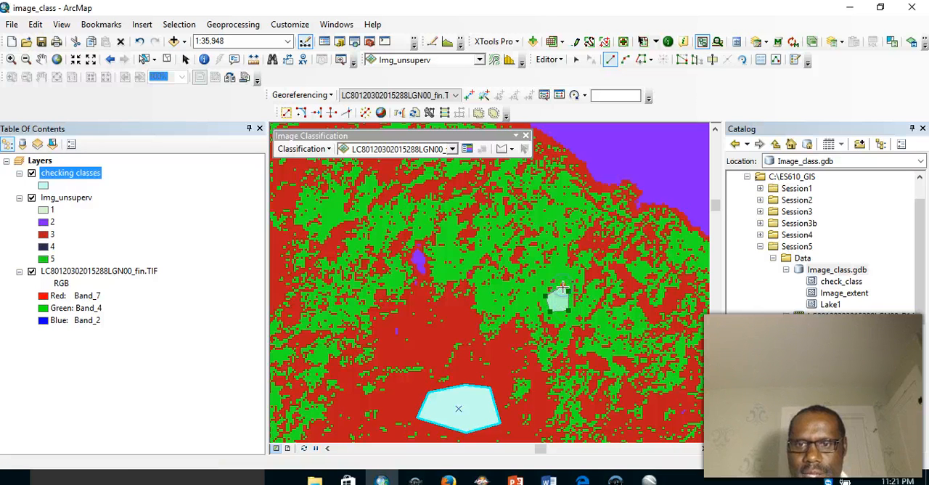
right_click(563, 288)
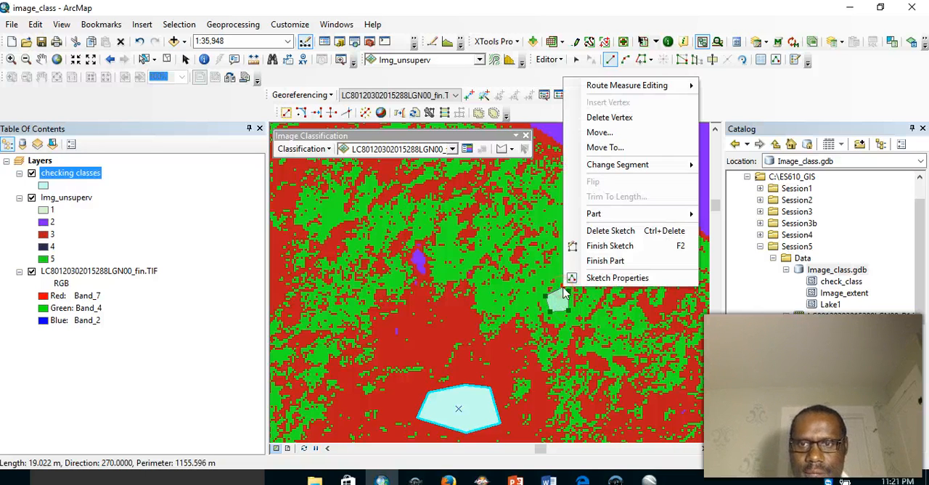
click(597, 242)
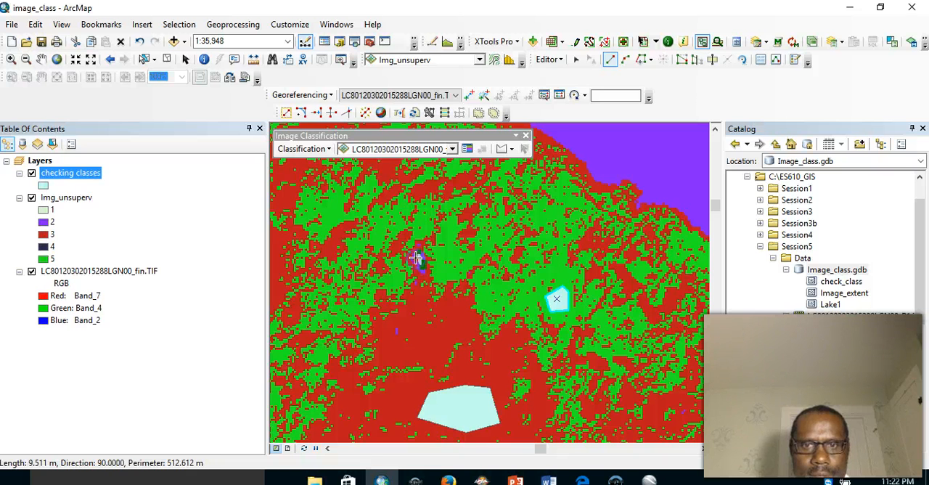
- Complete a small checking polygon inside the purple class 2 pond north of the first polygon
right_click(417, 259)
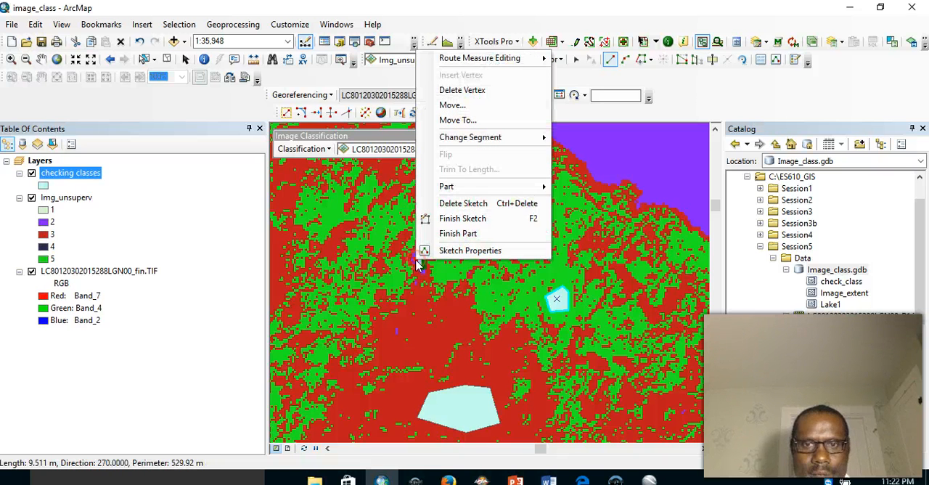
click(451, 220)
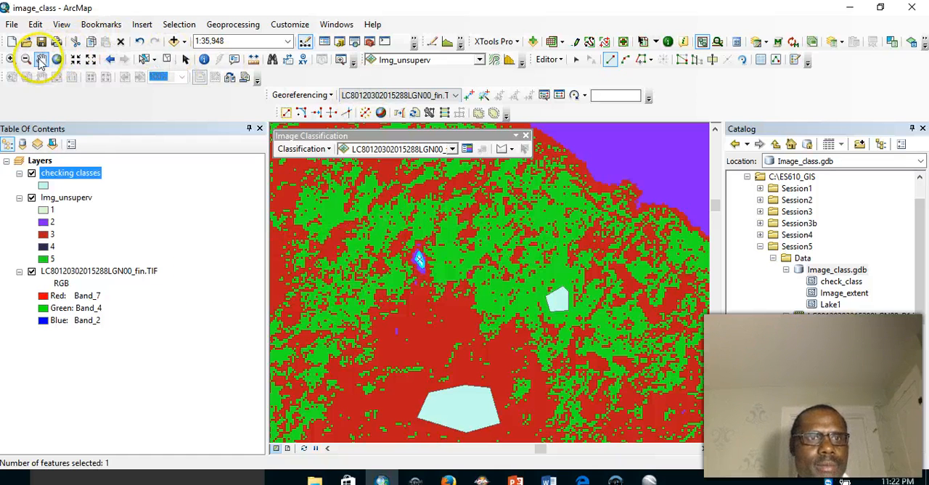
- Digitize another checking classes polygon inside the larger purple class 2 pond farther west, just north of the winding river
drag(440, 302, 549, 236)
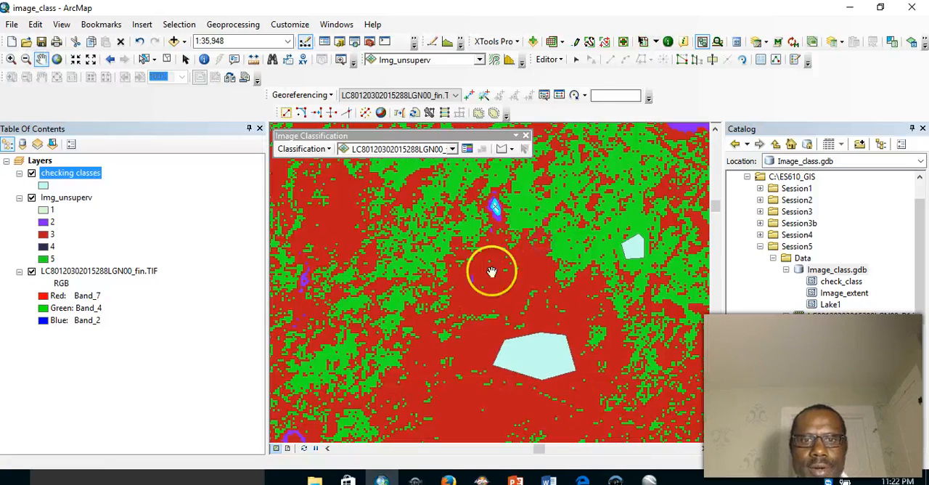
drag(492, 271, 523, 241)
drag(474, 321, 638, 191)
drag(449, 254, 643, 278)
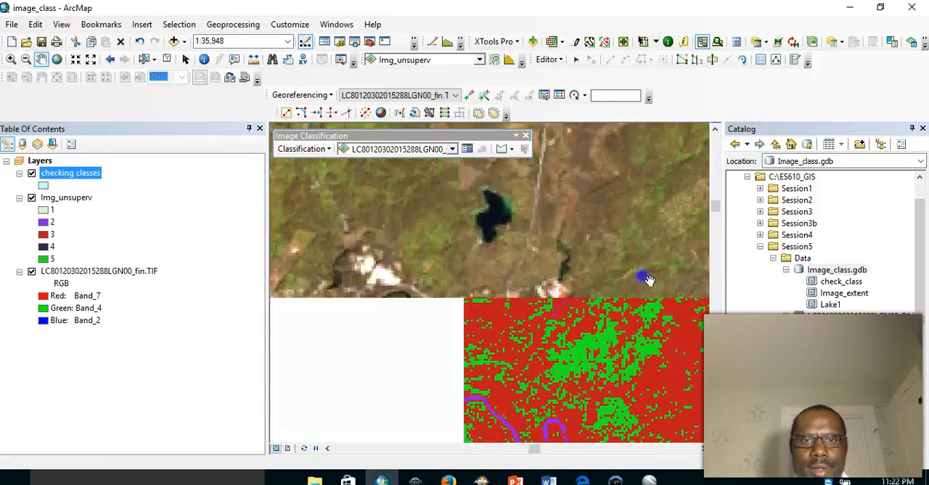
drag(445, 296, 414, 300)
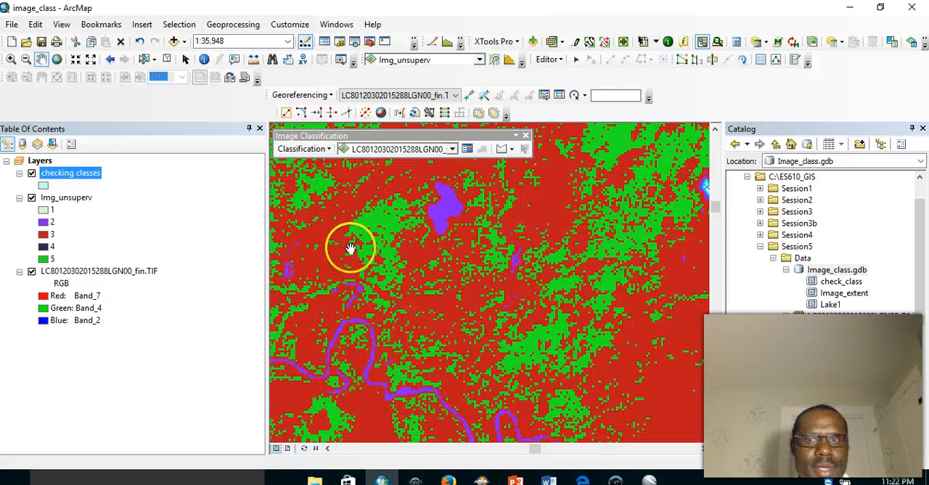
click(795, 60)
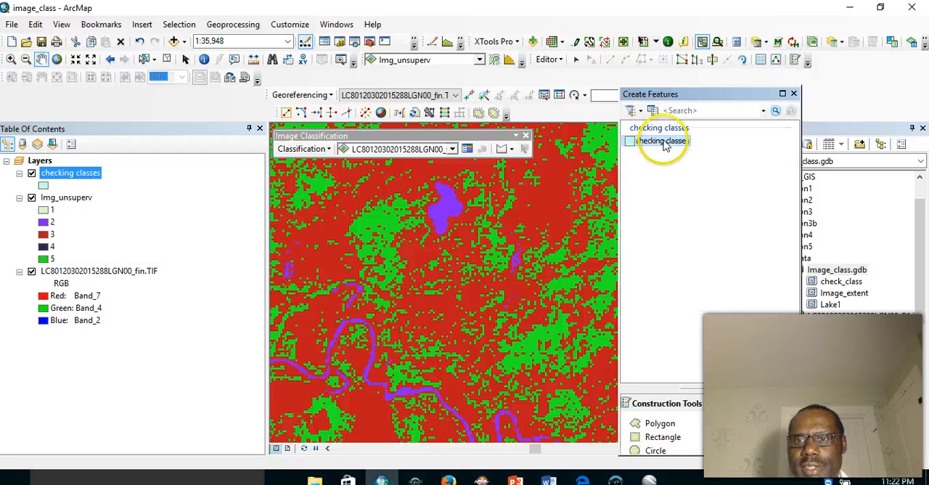
click(664, 145)
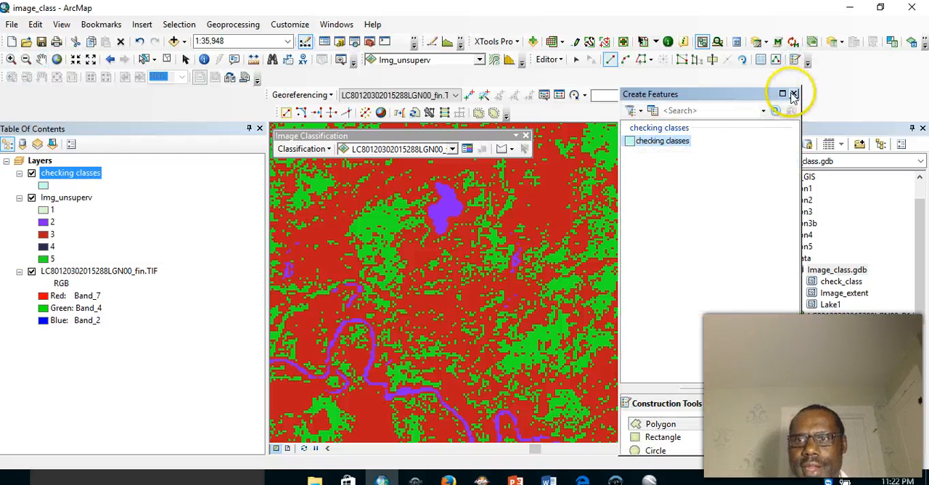
click(794, 95)
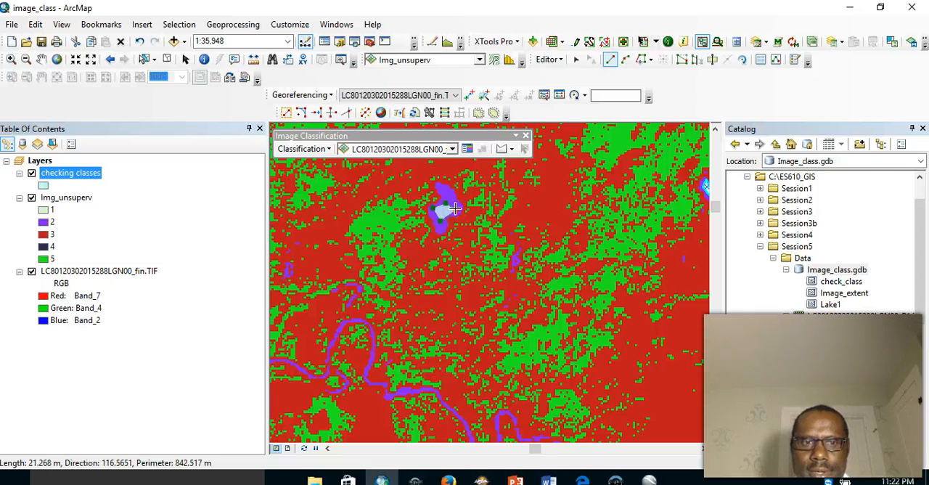
right_click(454, 209)
mouse_move(506, 299)
click(485, 378)
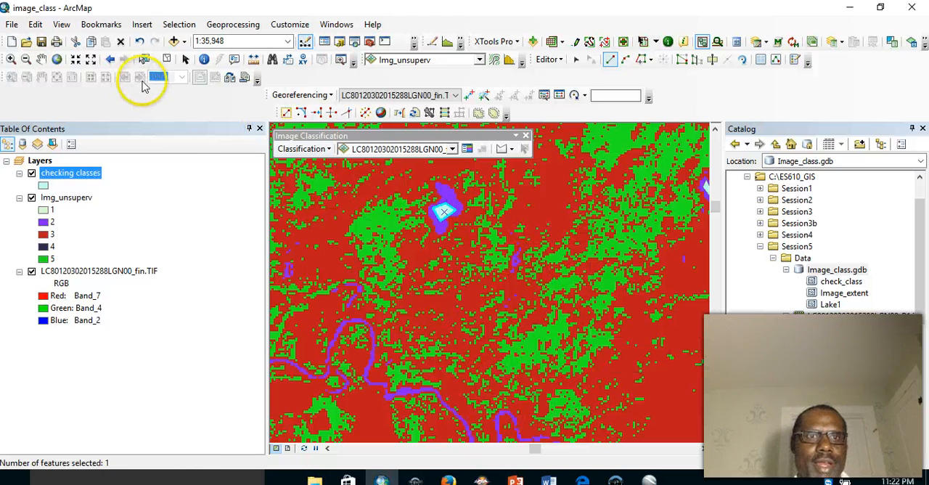
- Survey the classified raster west of the digitized ponds and north along the scene edge to examine how the classes are distributed
click(41, 59)
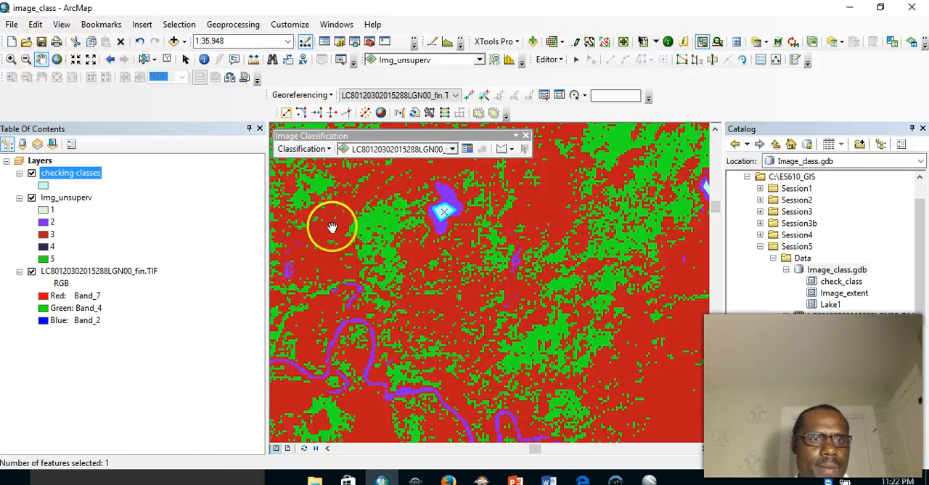
drag(353, 245, 544, 209)
drag(484, 310, 603, 236)
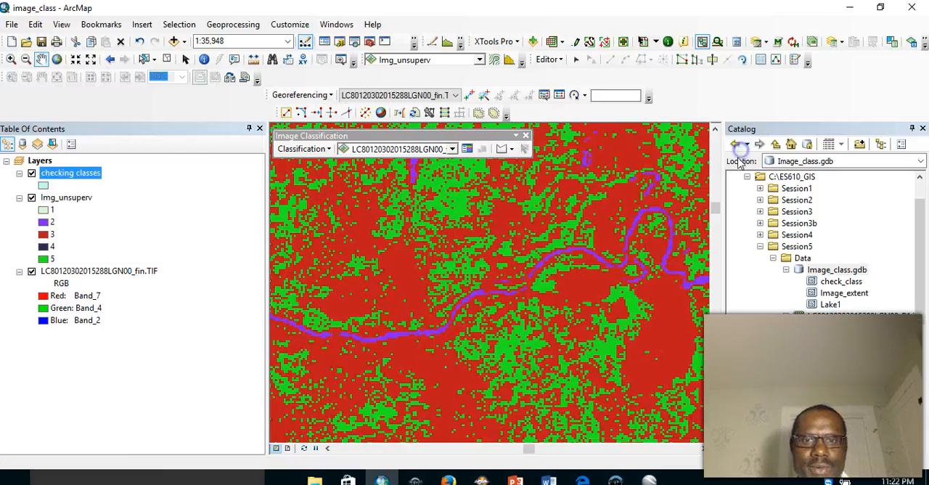
drag(663, 189, 760, 93)
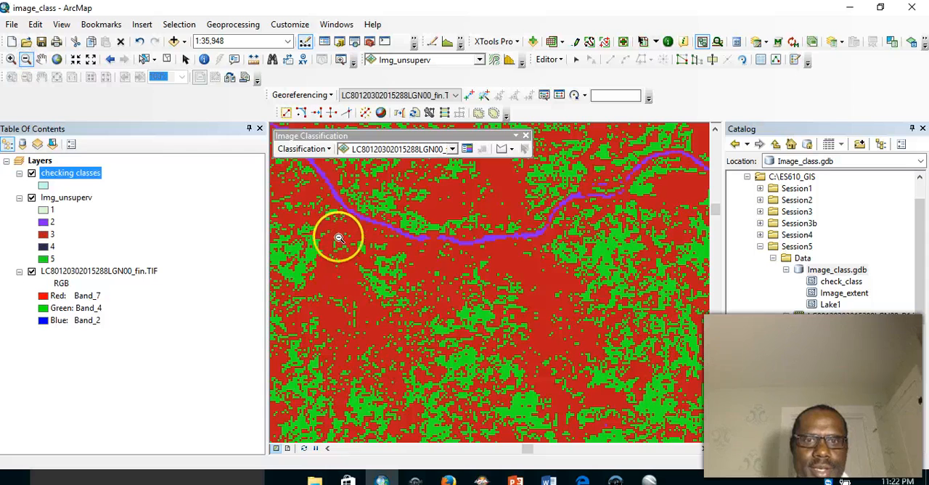
drag(497, 357, 498, 357)
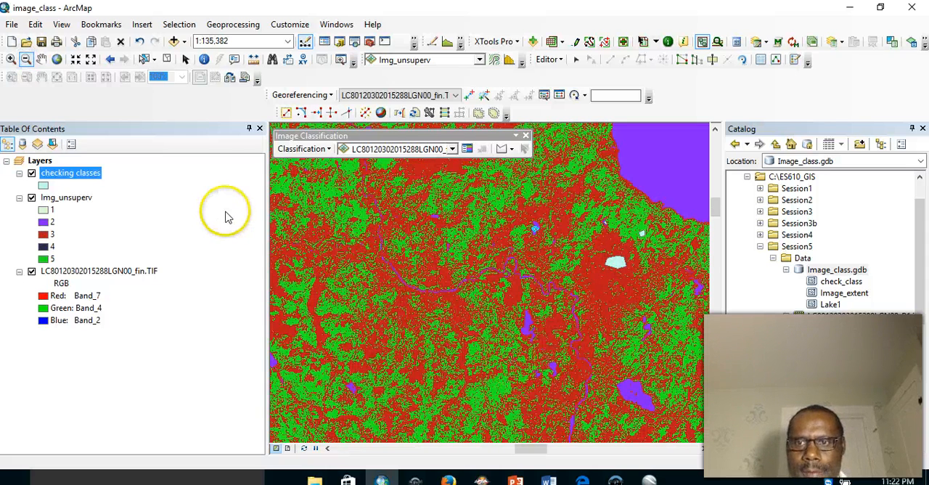
click(41, 58)
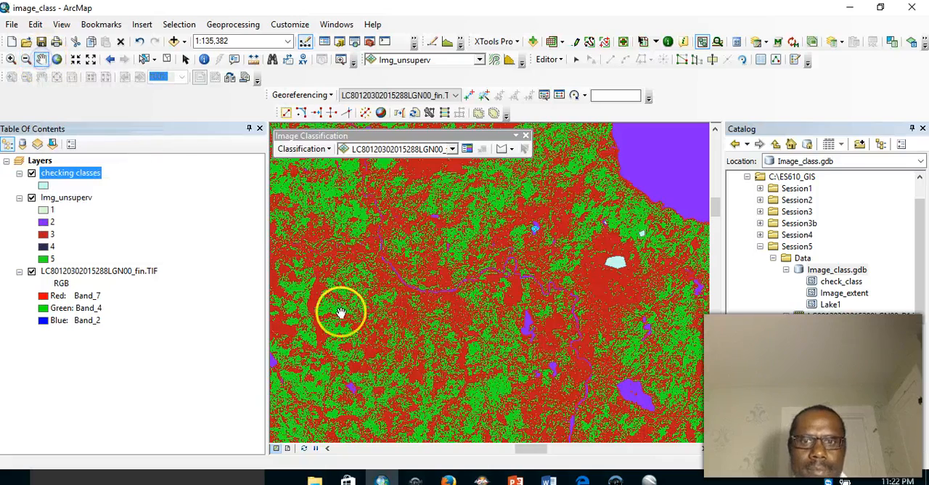
drag(411, 311, 550, 244)
drag(478, 271, 747, 271)
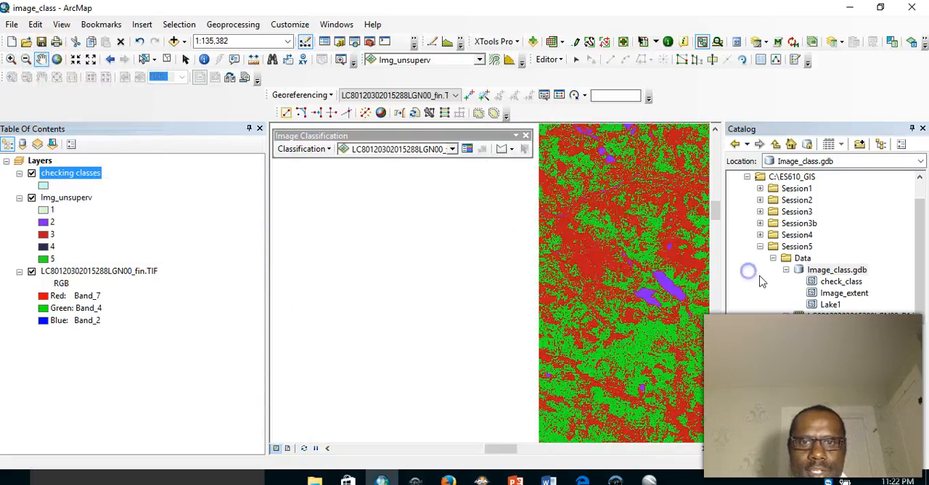
drag(496, 301, 737, 254)
drag(553, 262, 656, 322)
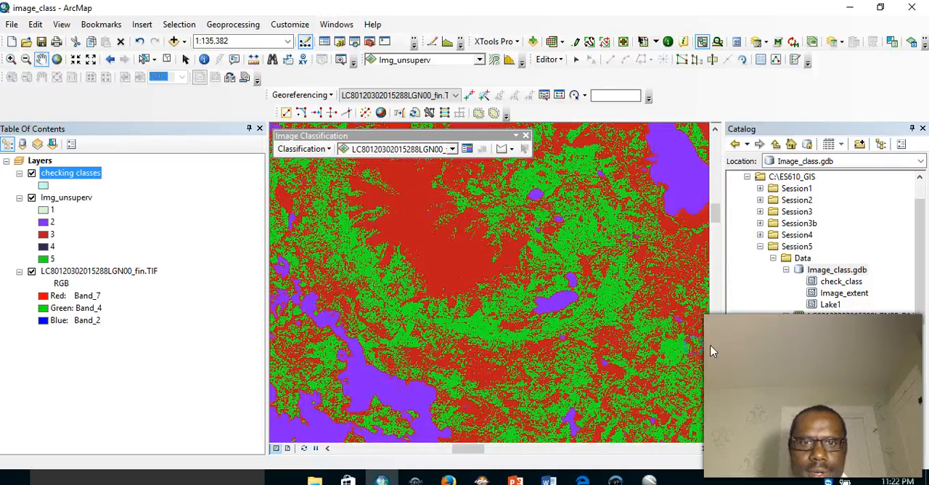
drag(415, 253, 589, 435)
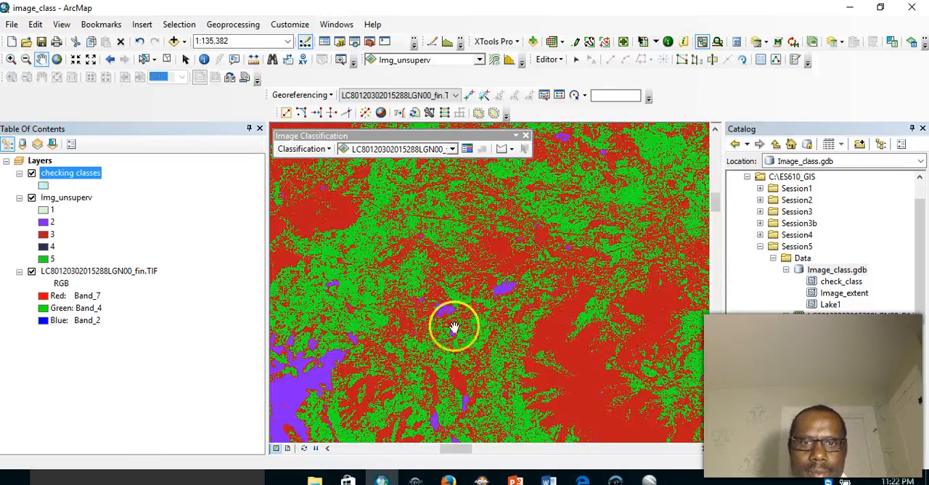
drag(453, 327, 695, 295)
drag(507, 241, 707, 326)
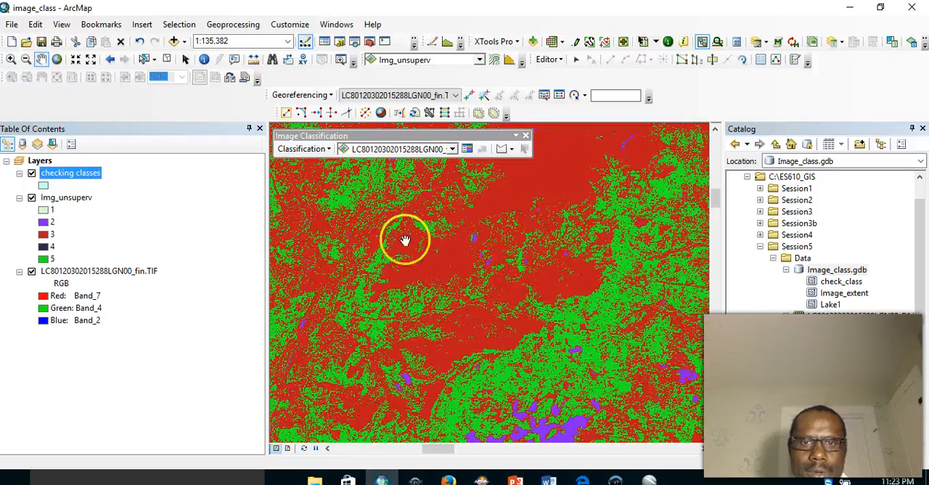
drag(407, 240, 719, 125)
drag(433, 234, 699, 317)
drag(531, 285, 448, 334)
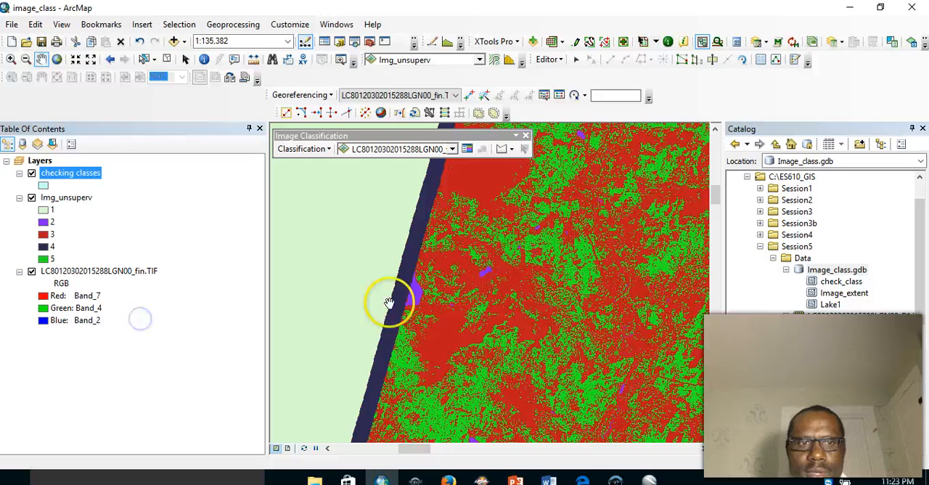
drag(464, 305, 260, 347)
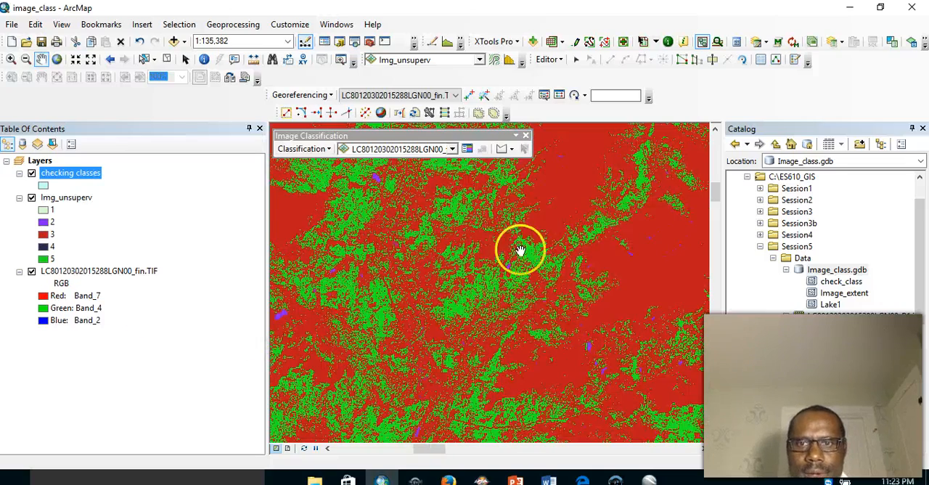
drag(521, 251, 358, 322)
drag(531, 265, 309, 327)
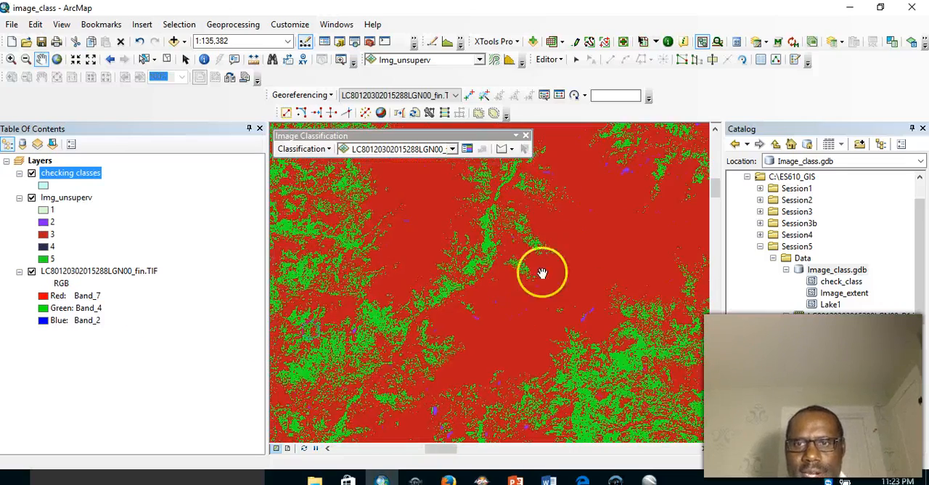
drag(542, 273, 368, 332)
drag(562, 239, 417, 300)
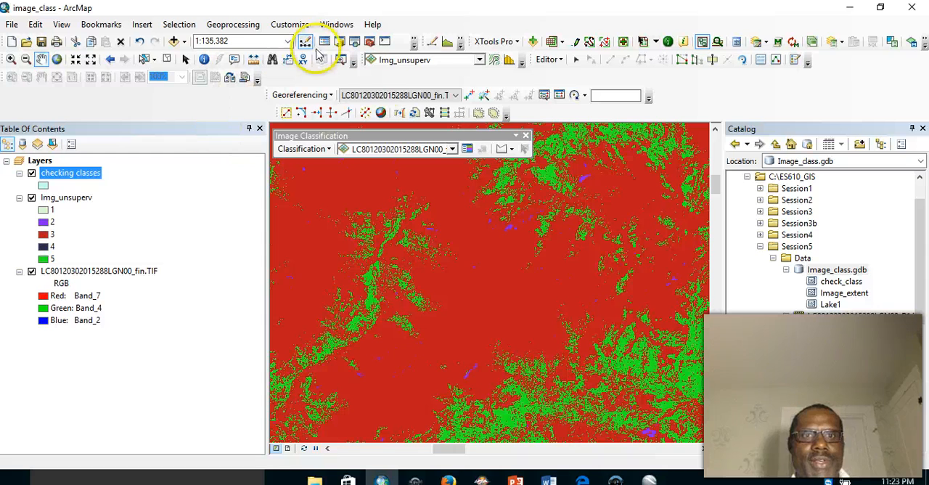
- Save the edits to the checking classes polygons, stop the editing session and select the checking classes layer
click(558, 61)
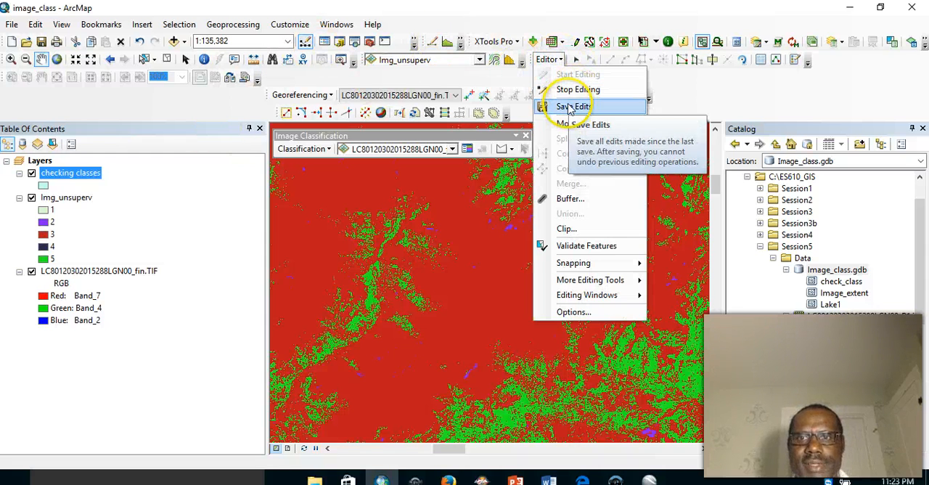
click(566, 104)
click(558, 62)
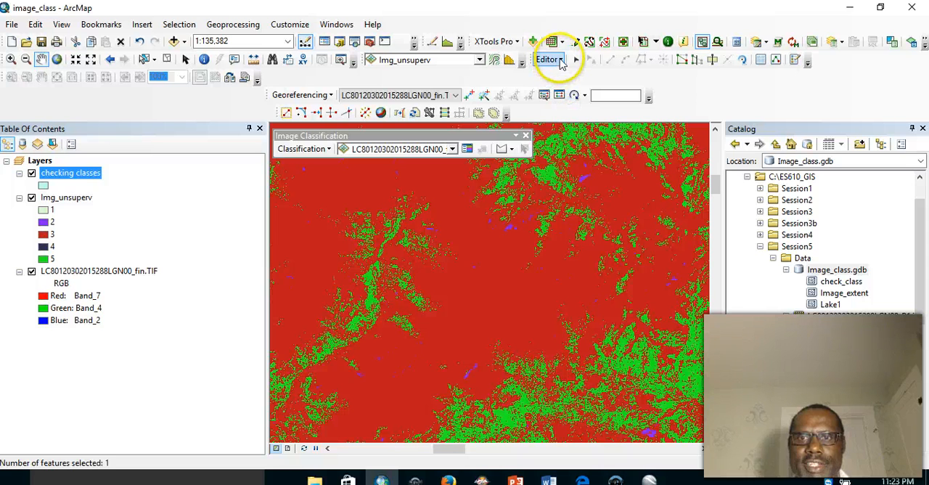
click(561, 87)
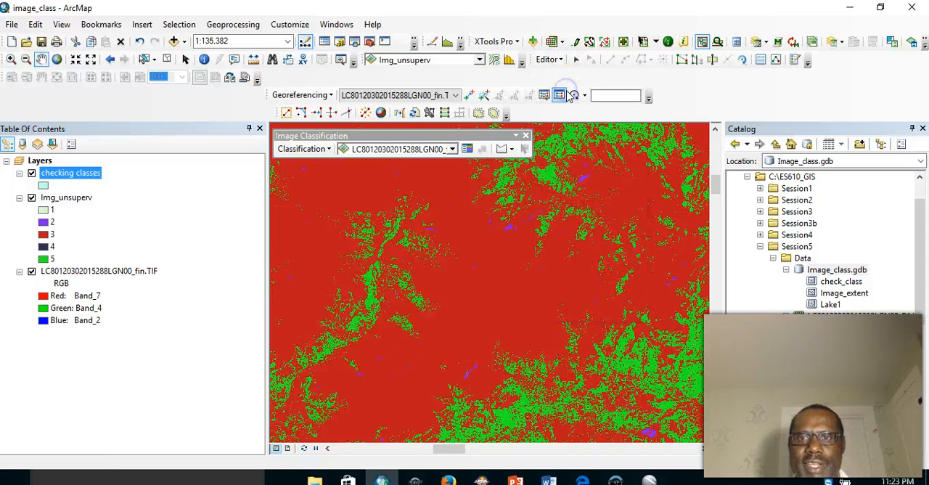
click(512, 225)
click(78, 177)
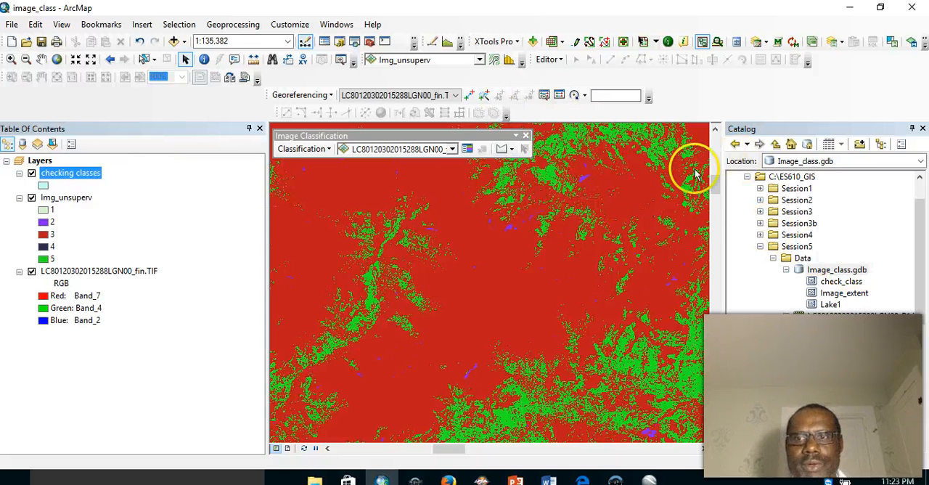
- Start the Layer To KML conversion tool with the checking classes layer as its input
click(369, 41)
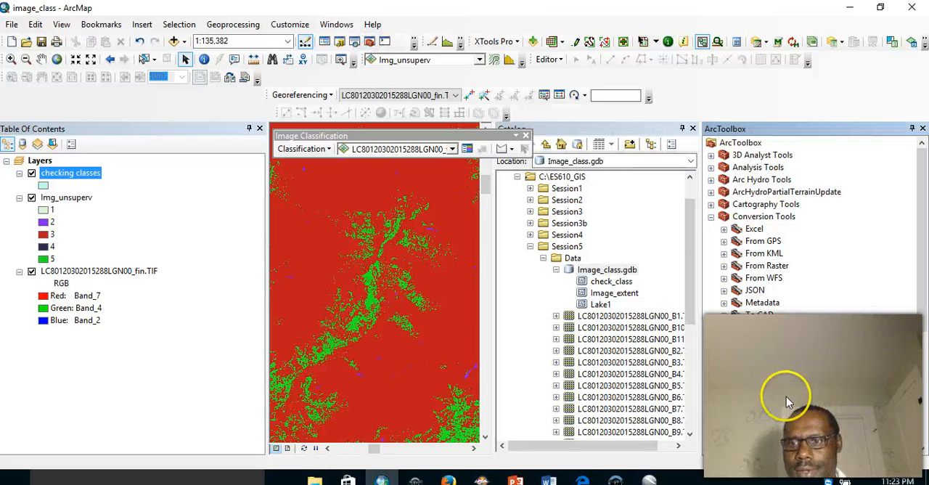
double_click(768, 392)
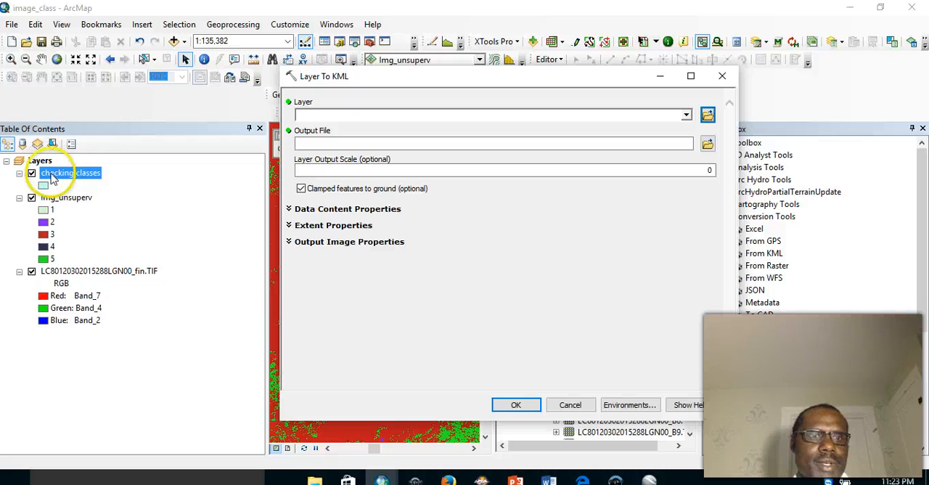
drag(52, 172, 170, 179)
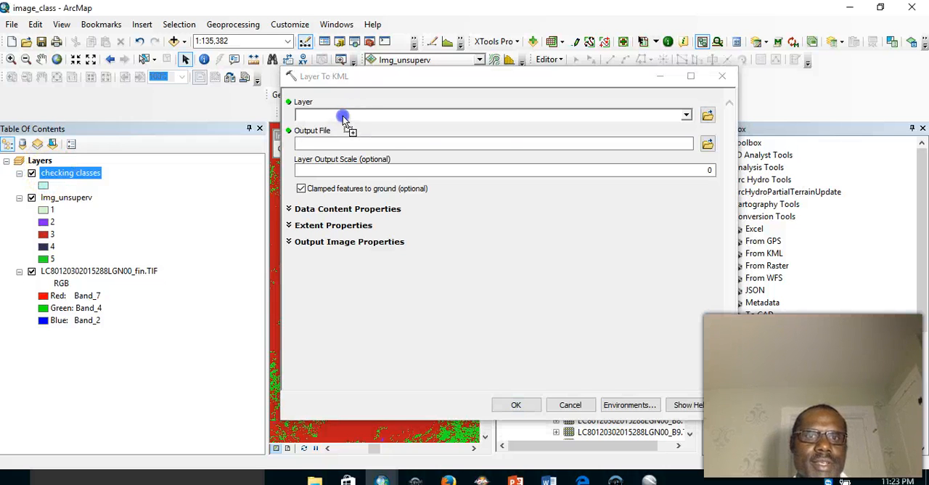
drag(343, 118, 344, 117)
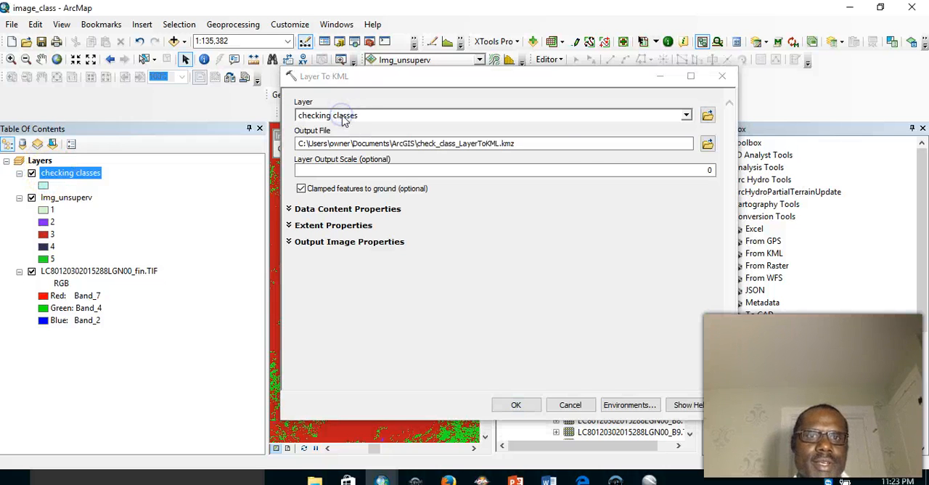
- Set the KML output to checking.kmz in Session5\Output with a layer output scale of 5000, and run the conversion
click(708, 145)
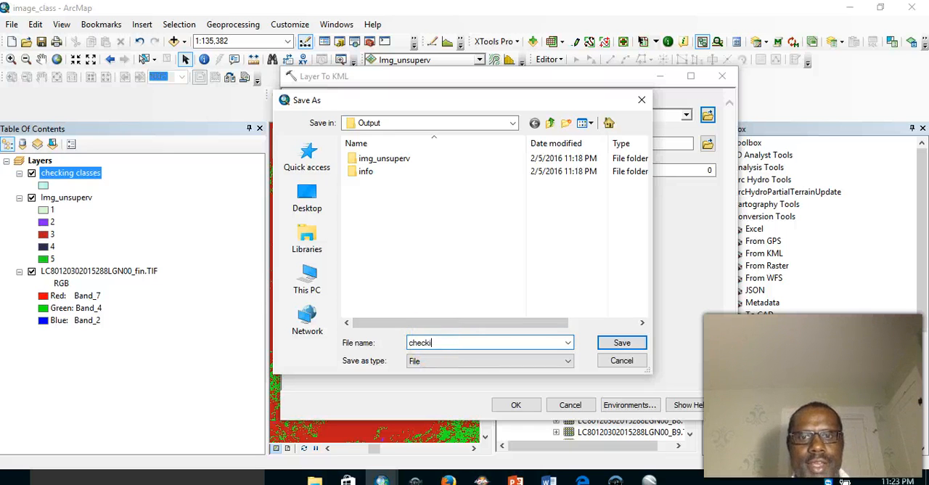
click(618, 344)
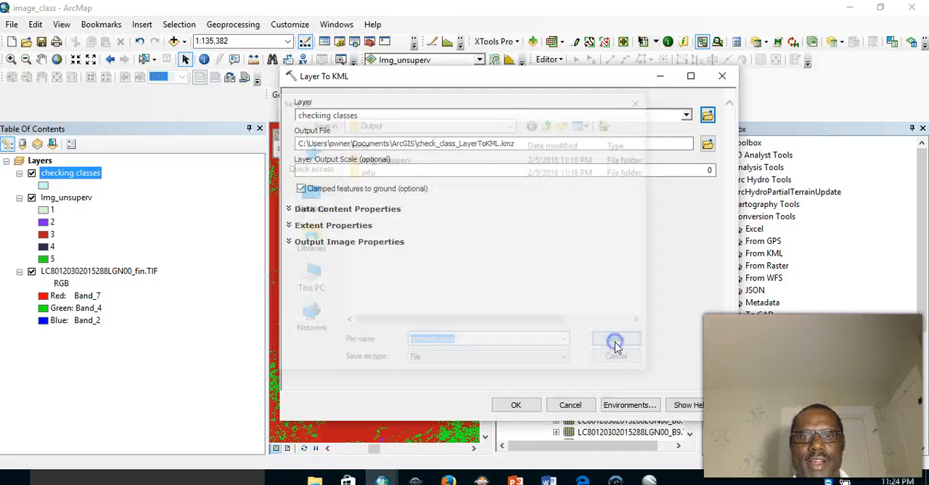
click(707, 171)
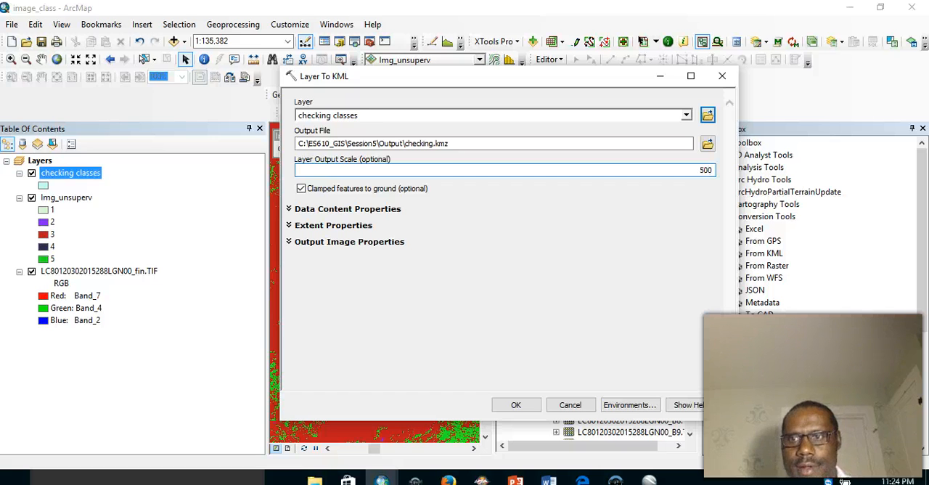
click(520, 406)
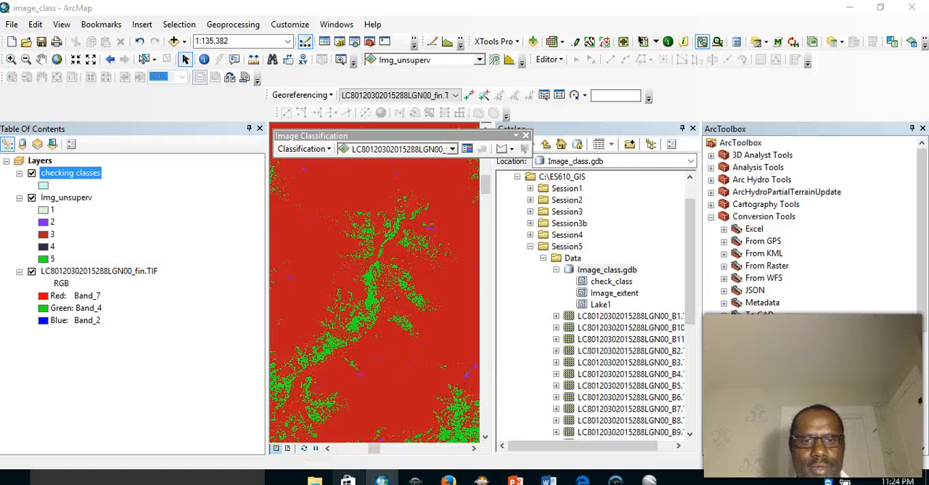
- Browse to the Session5 Output folder in File Explorer and open the checking KMZ file in Google Earth Pro
click(314, 476)
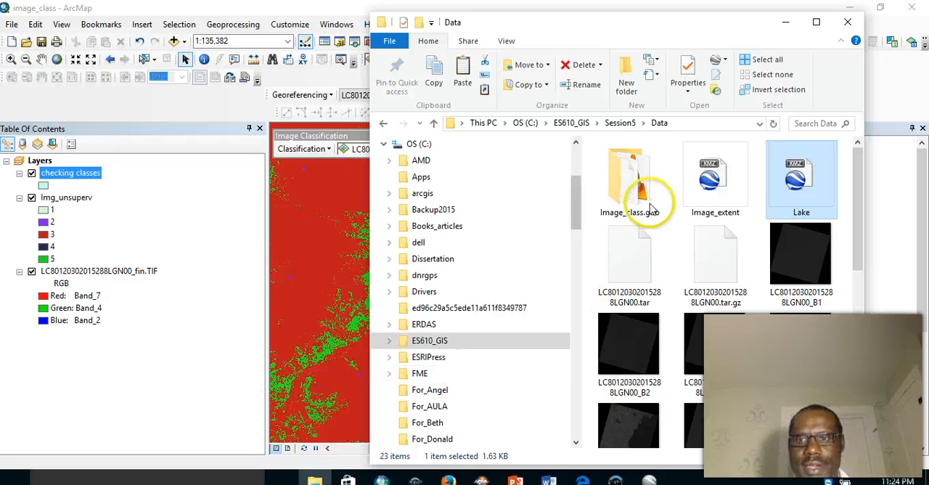
drag(859, 193, 855, 147)
click(622, 123)
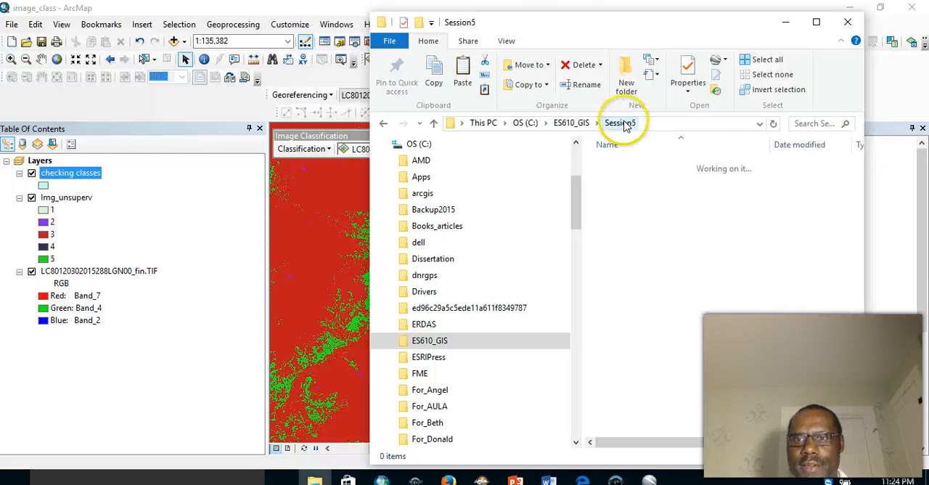
double_click(622, 193)
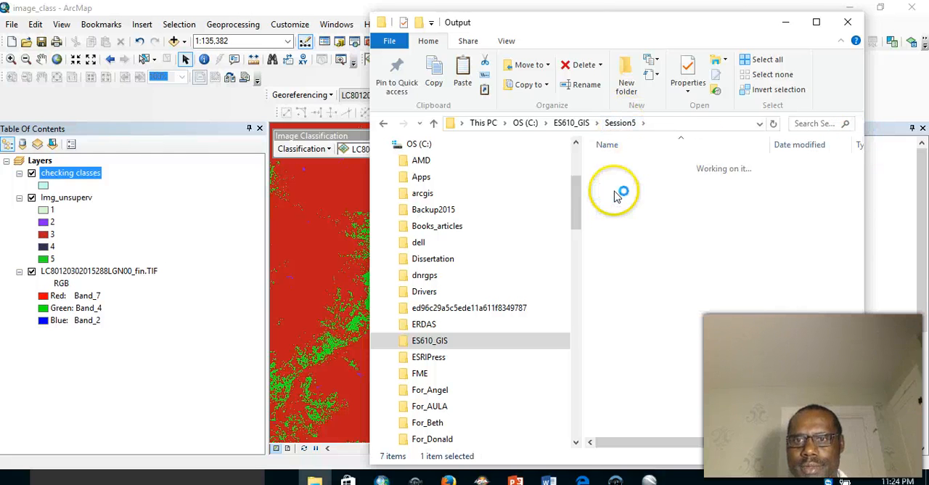
click(615, 195)
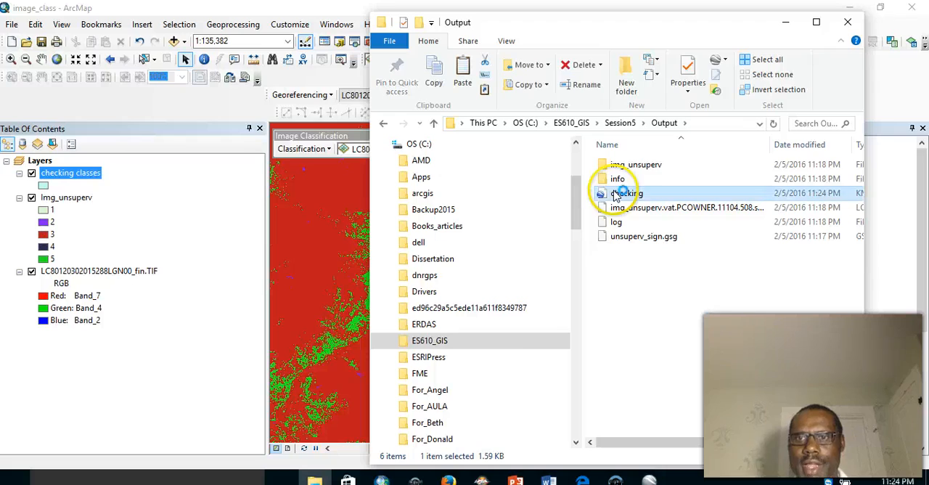
double_click(615, 195)
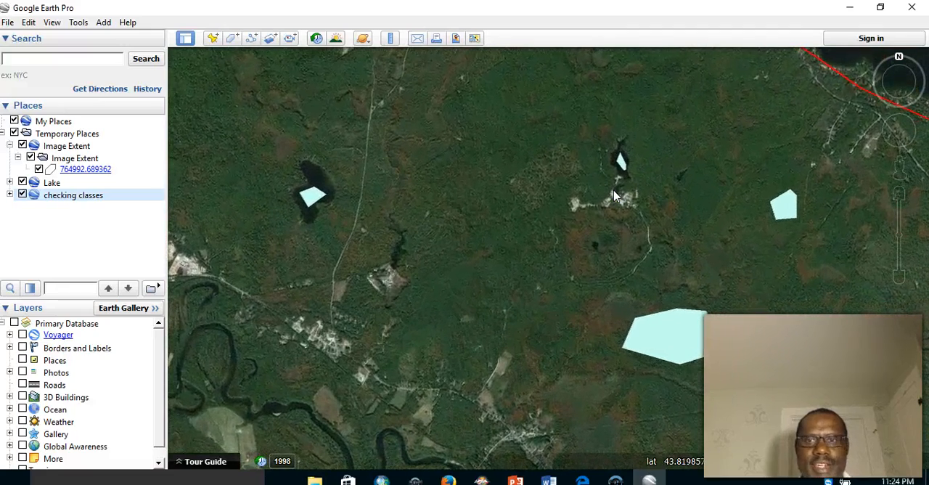
- Expand the checking classes entry and its subfolder in Google Earth to list the individual polygons
click(384, 236)
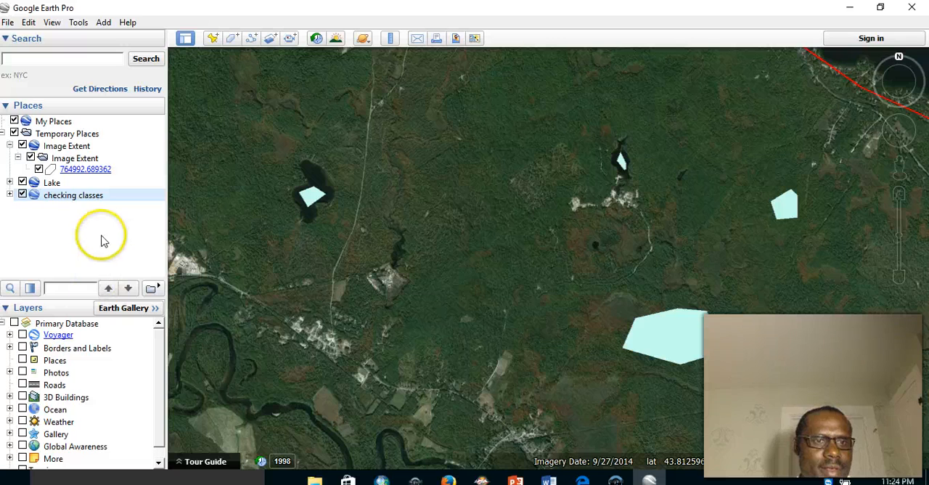
click(9, 195)
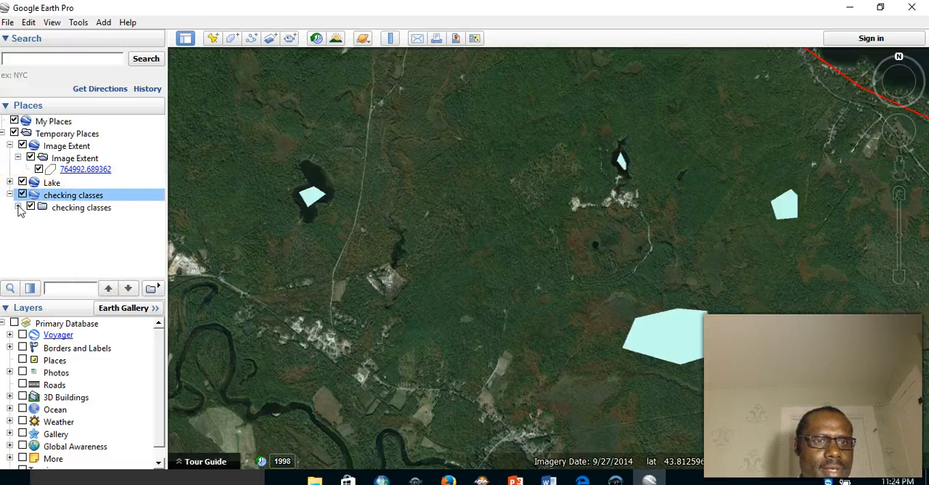
click(18, 208)
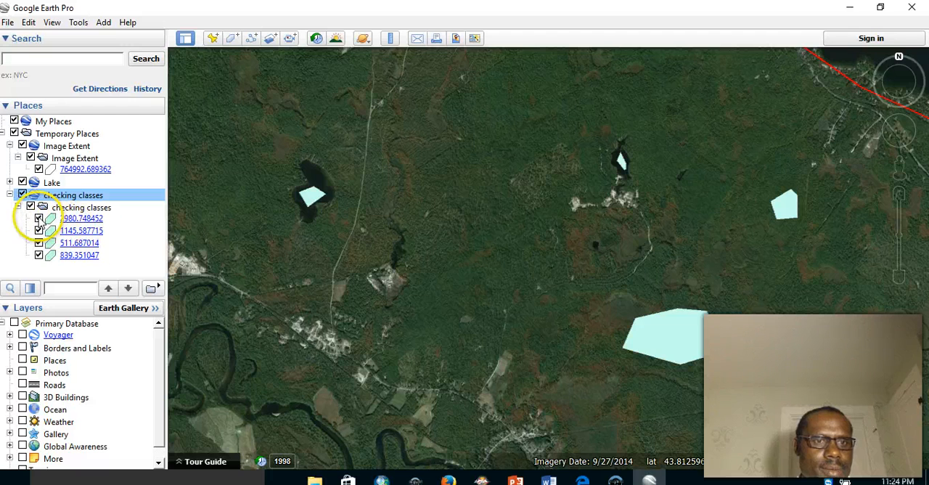
- Toggle the largest checking polygon's visibility to inspect the land cover beneath it, and return to ArcMap
click(38, 218)
click(39, 220)
click(40, 220)
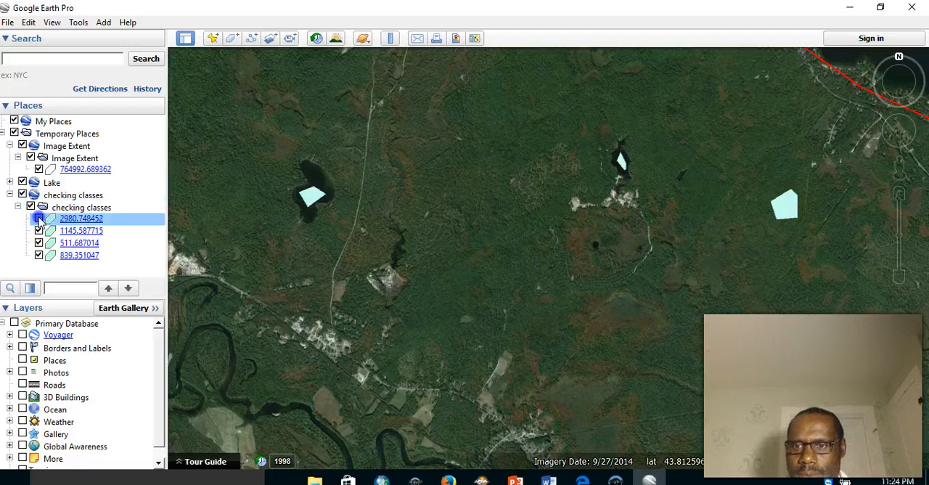
click(39, 220)
click(39, 220)
click(39, 220)
click(39, 220)
click(381, 480)
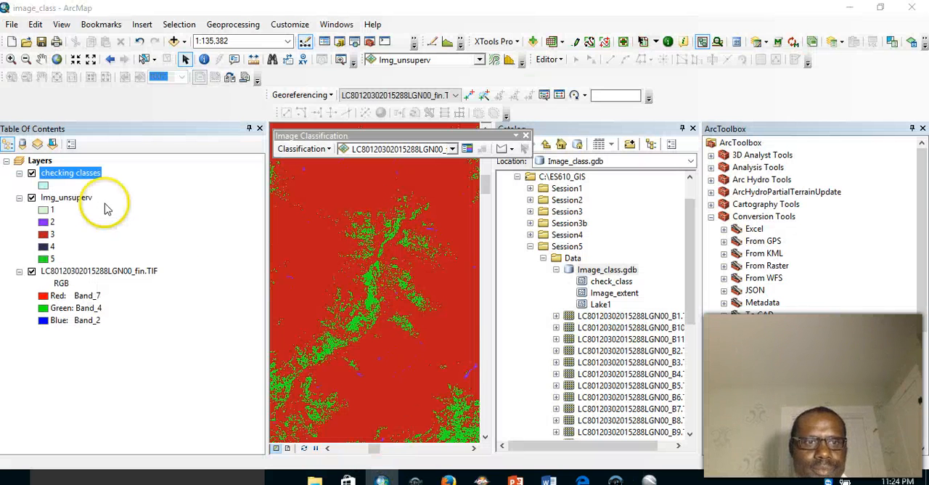
- Zoom to the checking classes layer, open its attribute table and select the record with OBJECTID 1
right_click(70, 177)
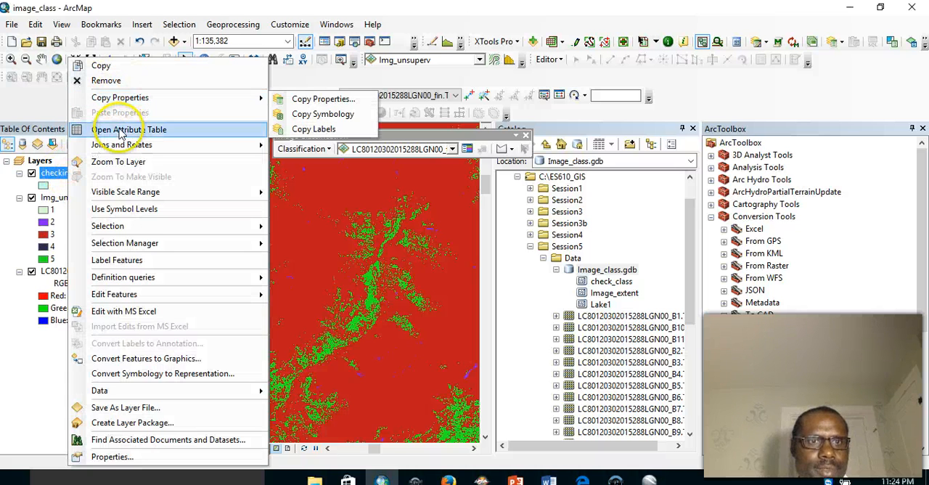
click(125, 161)
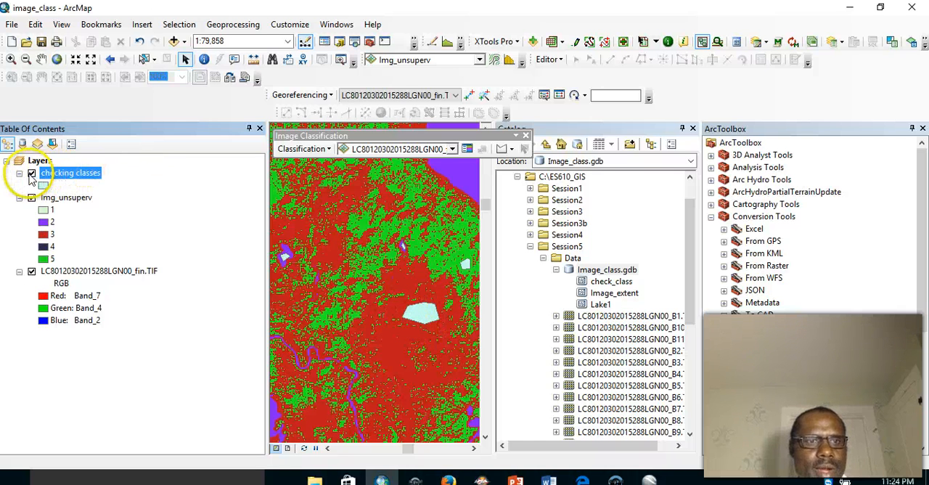
right_click(60, 179)
click(105, 125)
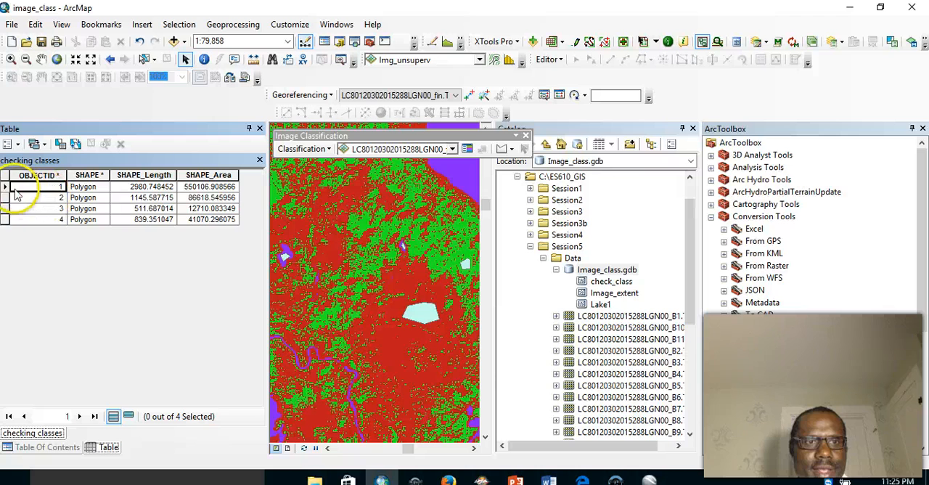
click(6, 187)
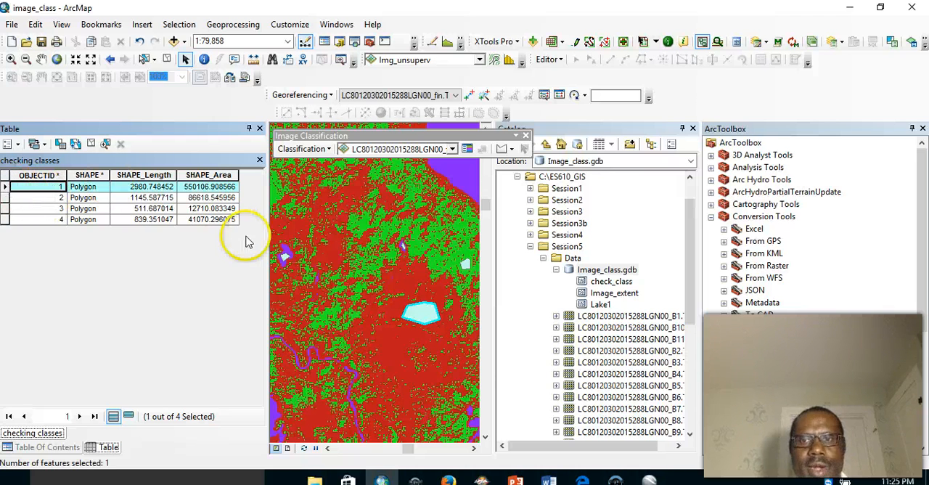
- Switch to Google Earth Pro and toggle the 2980.748452 checking polygon to inspect the land cover beneath it, leaving it hidden
click(650, 479)
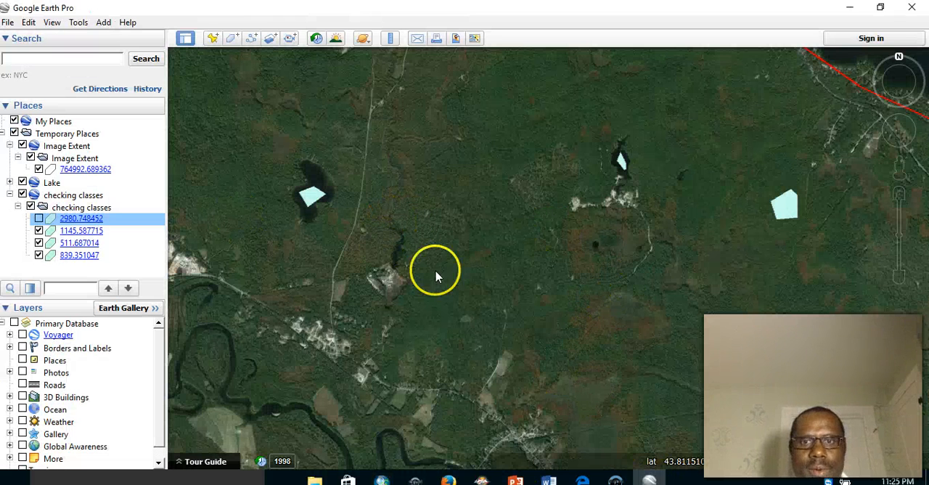
click(39, 219)
click(39, 218)
click(39, 218)
click(39, 218)
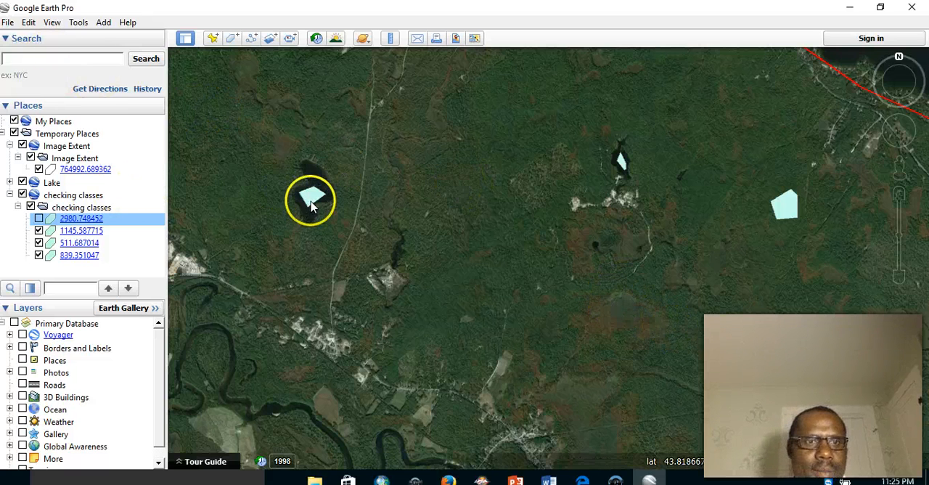
- Toggle the visibility of the 1145.587715 checking polygon repeatedly to inspect the land cover beneath it
click(38, 231)
click(37, 231)
click(38, 230)
click(38, 230)
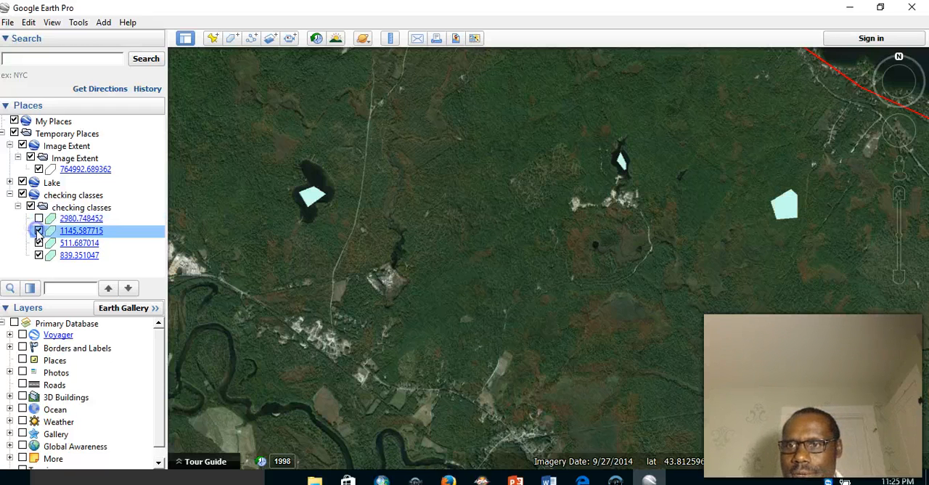
click(38, 231)
click(37, 231)
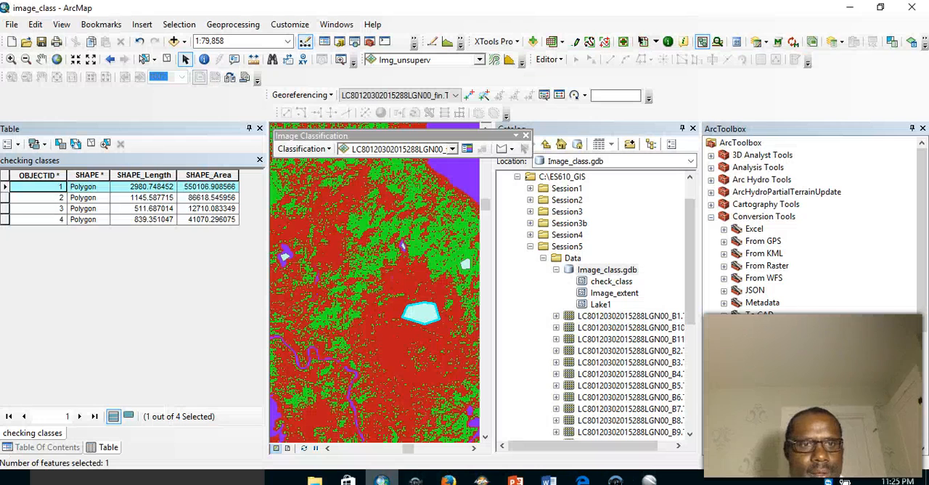
- Return to ArcMap and select records 1, 2 and 3 in turn to compare their polygons' classes on the map, ending on record 3
click(382, 479)
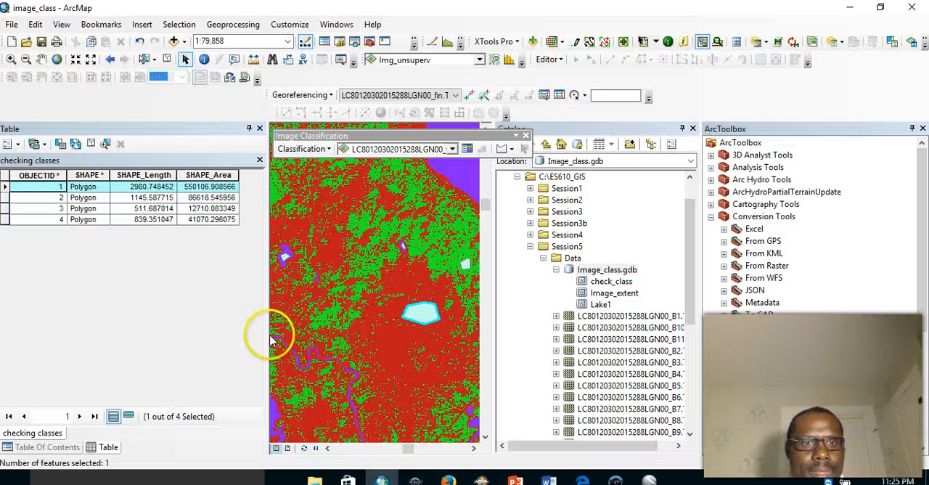
click(5, 197)
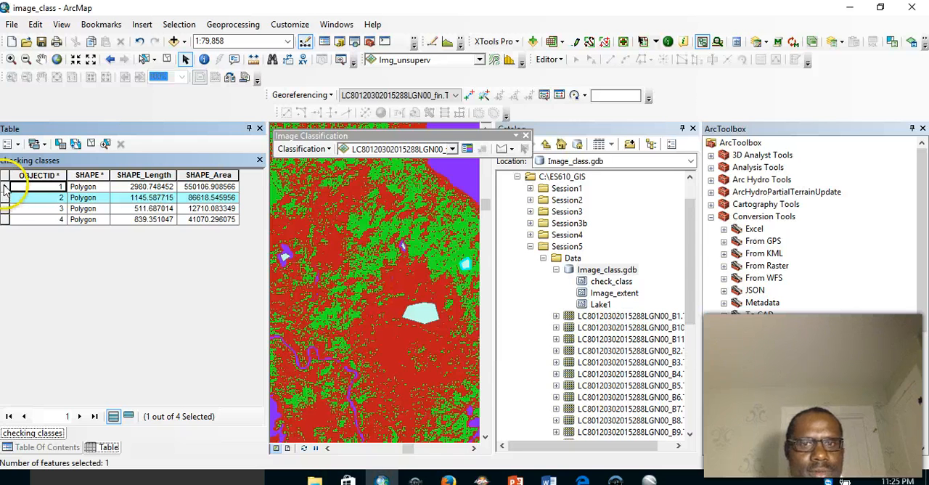
click(5, 187)
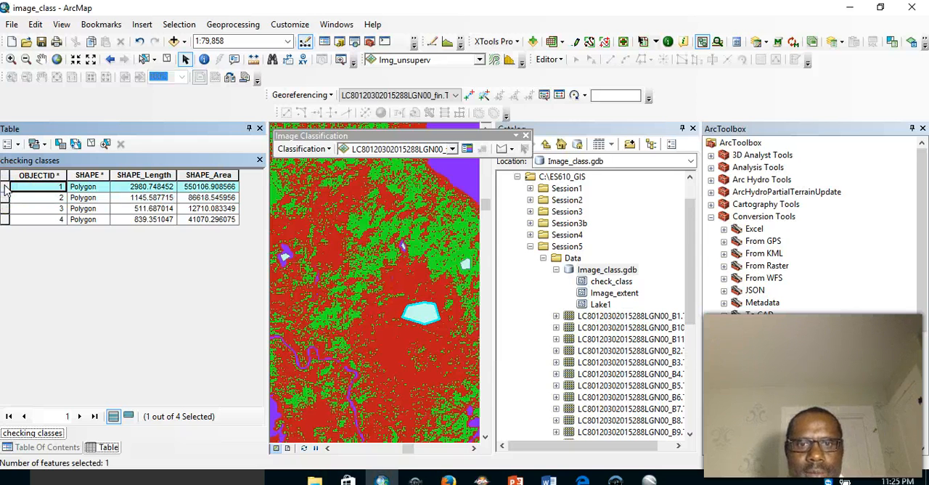
click(5, 197)
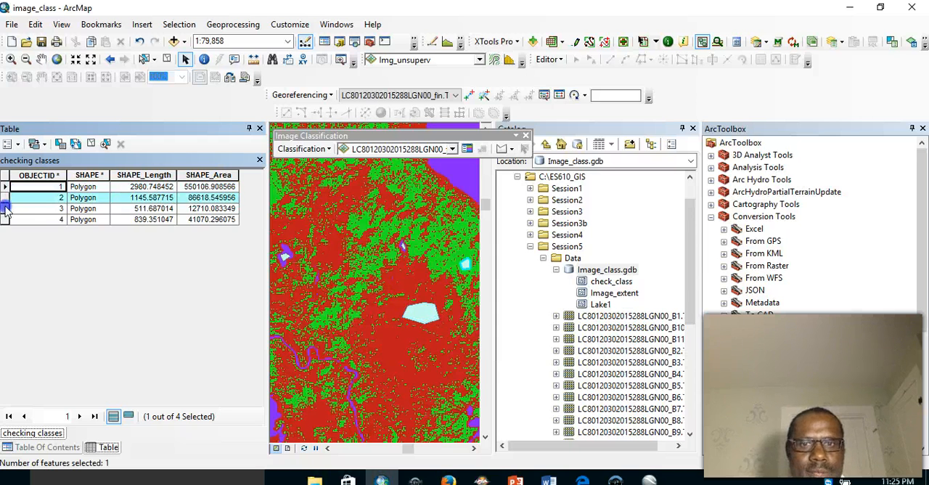
click(5, 209)
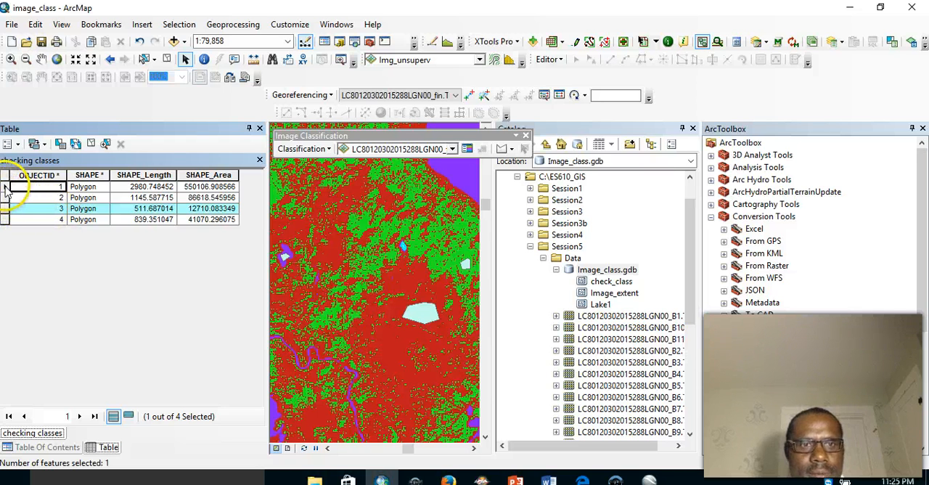
click(5, 188)
click(6, 209)
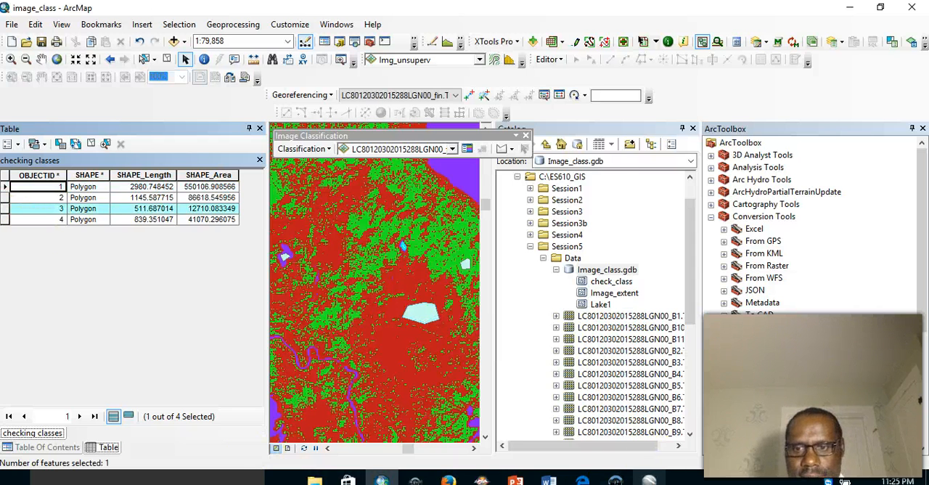
- In Google Earth Pro, hide the 1145.587715 polygon and toggle the 511.687014 polygon to inspect the land cover beneath it
click(650, 479)
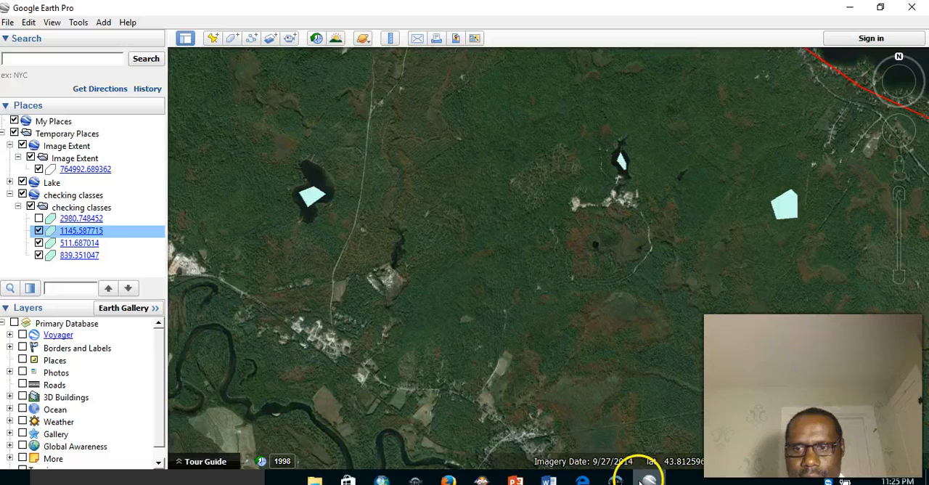
click(39, 230)
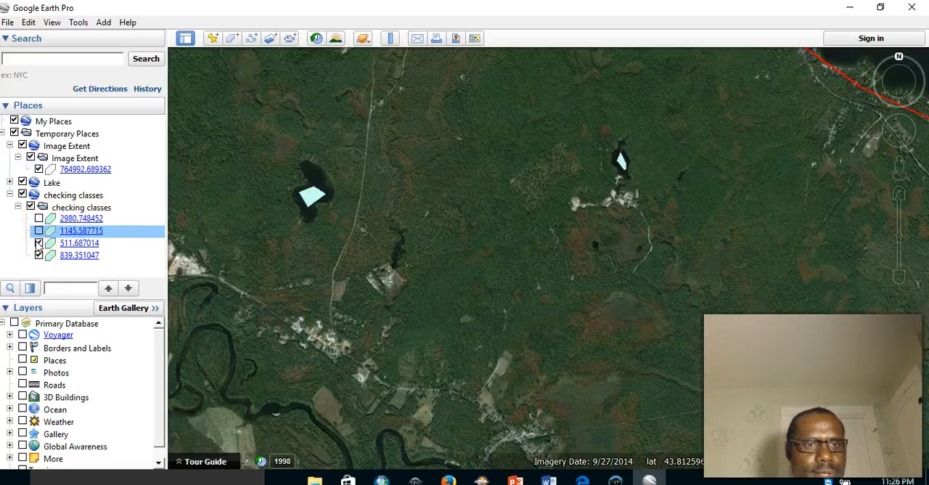
click(39, 243)
click(39, 242)
click(39, 242)
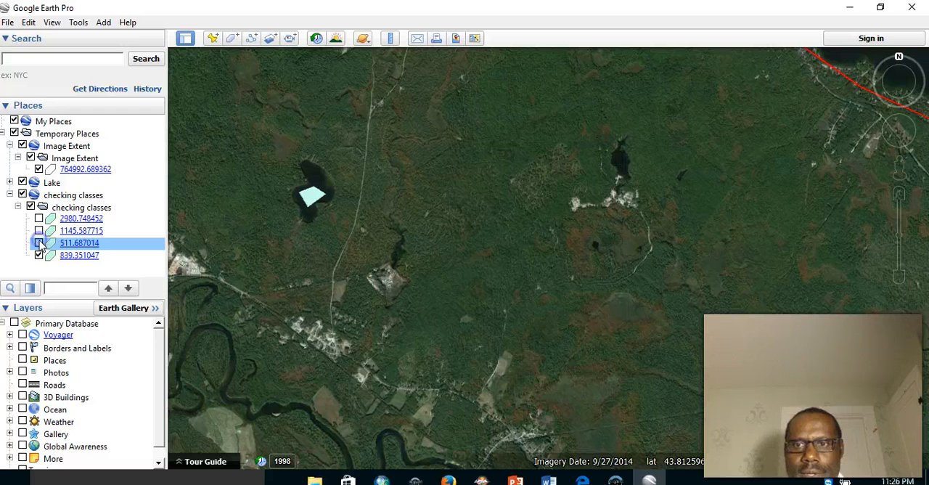
click(38, 243)
click(38, 242)
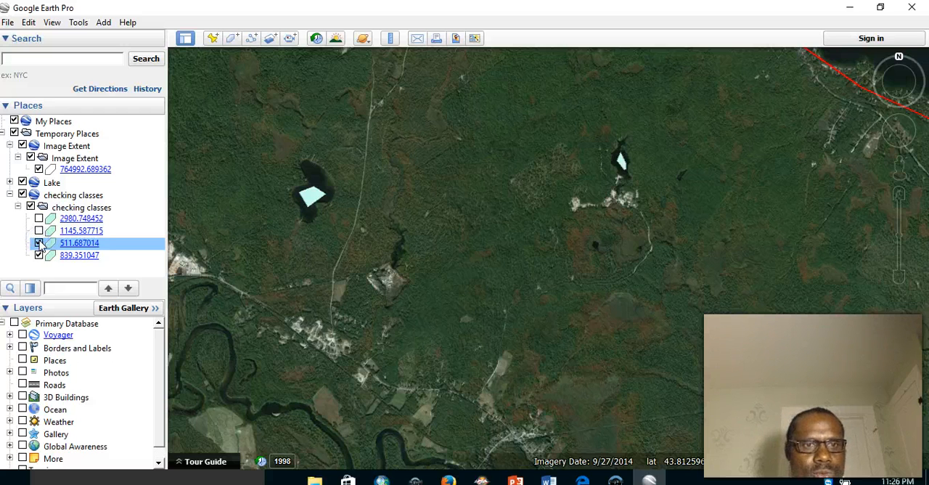
click(39, 242)
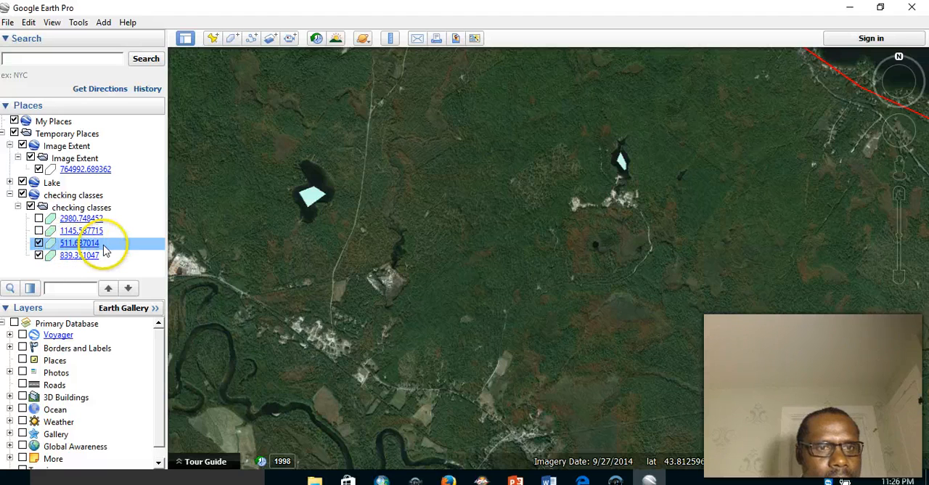
- Back in ArcMap, alternate the selection between records 2 and 3 to compare their classes, and end with record 4 selected
click(381, 479)
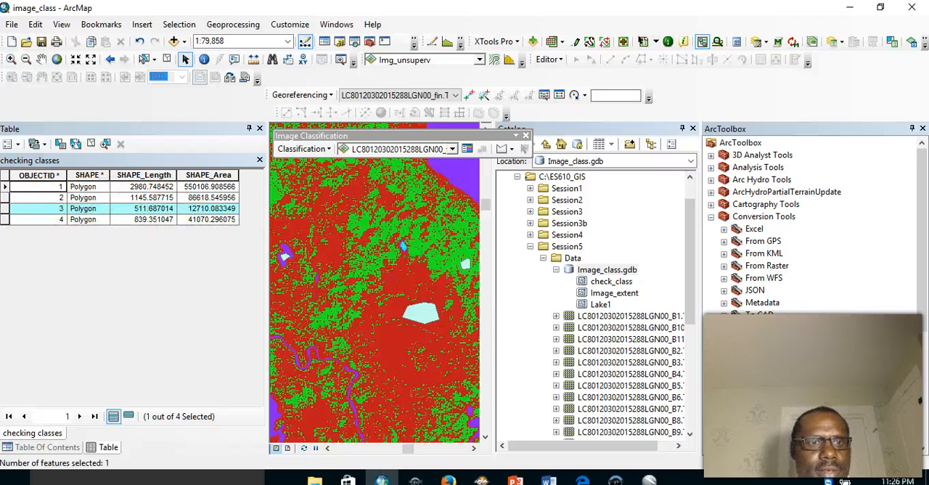
click(5, 210)
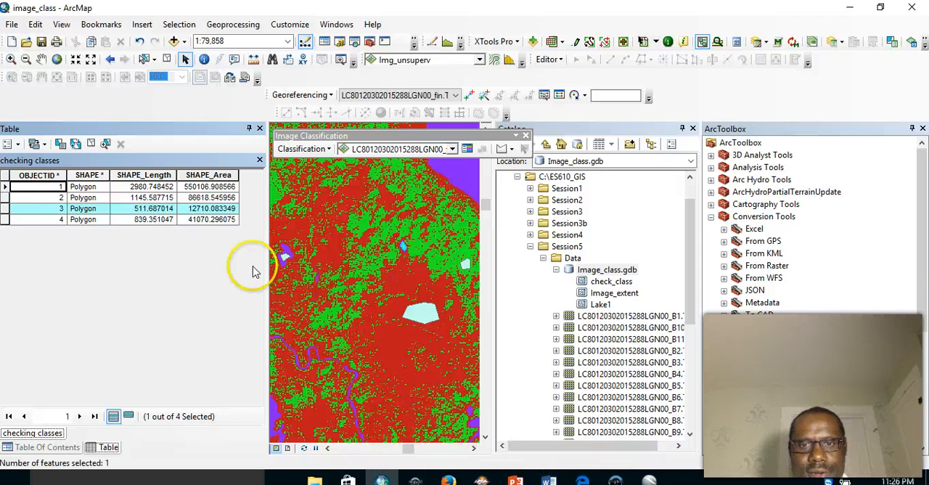
click(5, 198)
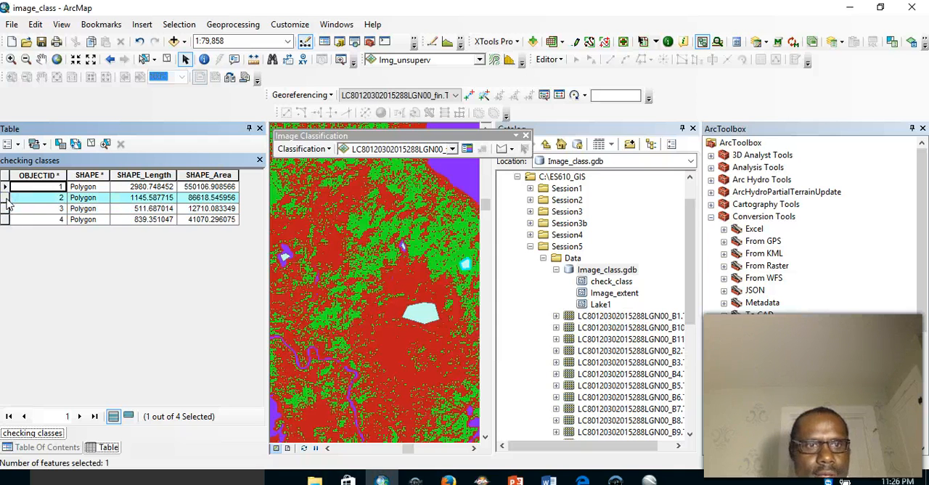
click(5, 208)
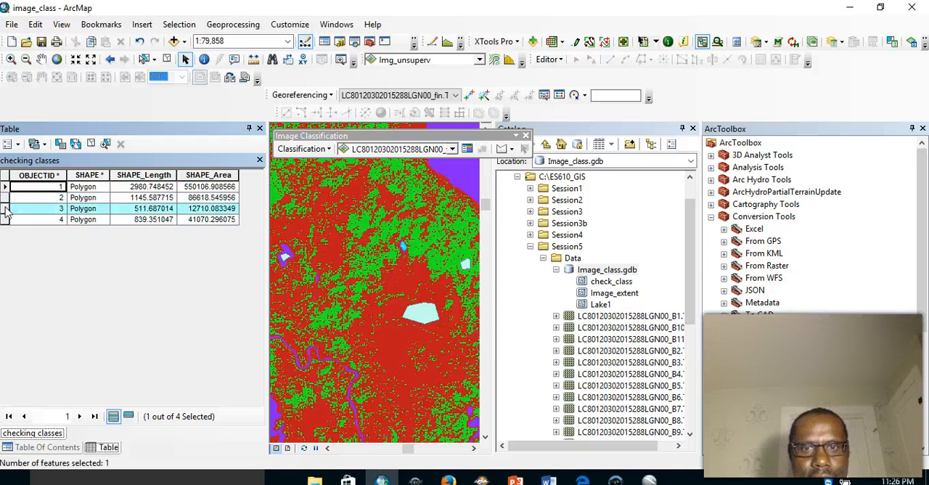
click(6, 197)
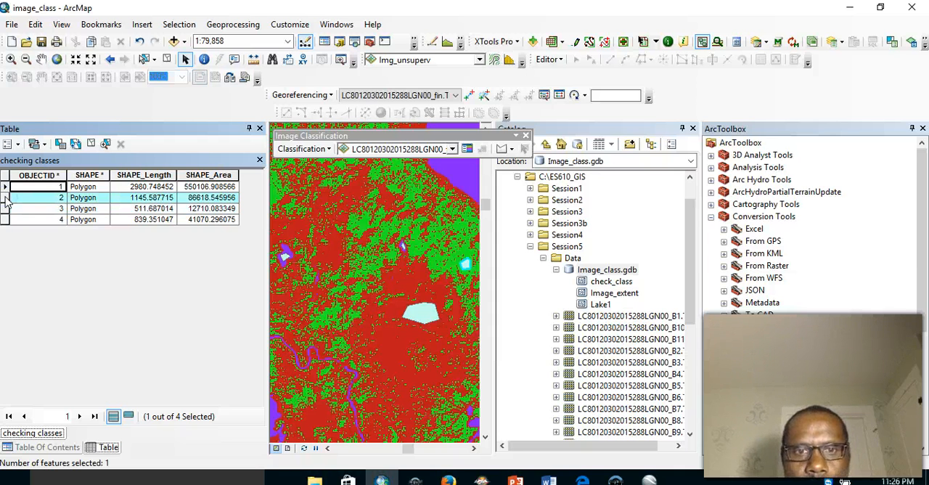
click(5, 208)
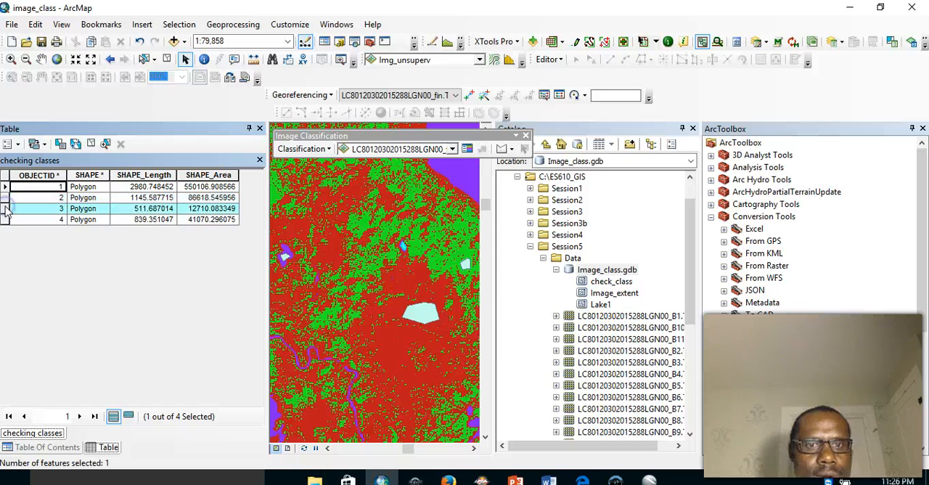
click(5, 219)
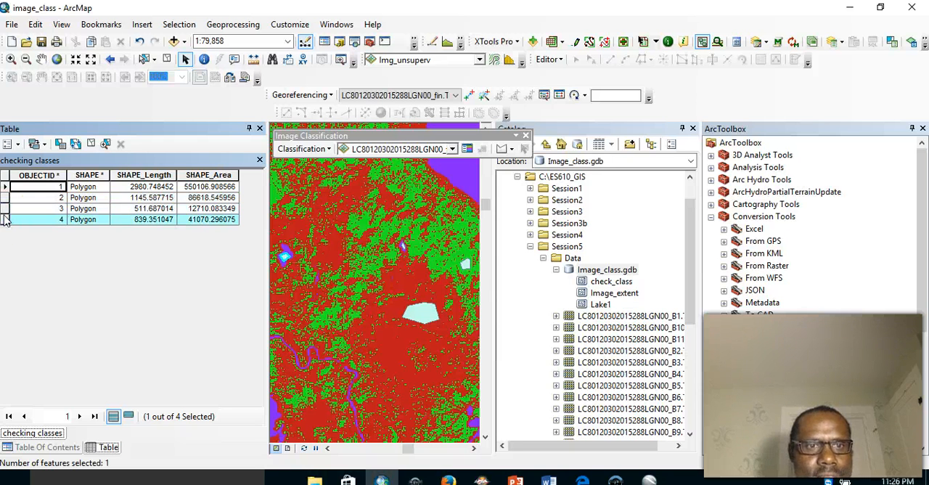
- In Google Earth Pro, hide the 511.687014 polygon and toggle the 839.351047 polygon to inspect the surface beneath it
click(650, 479)
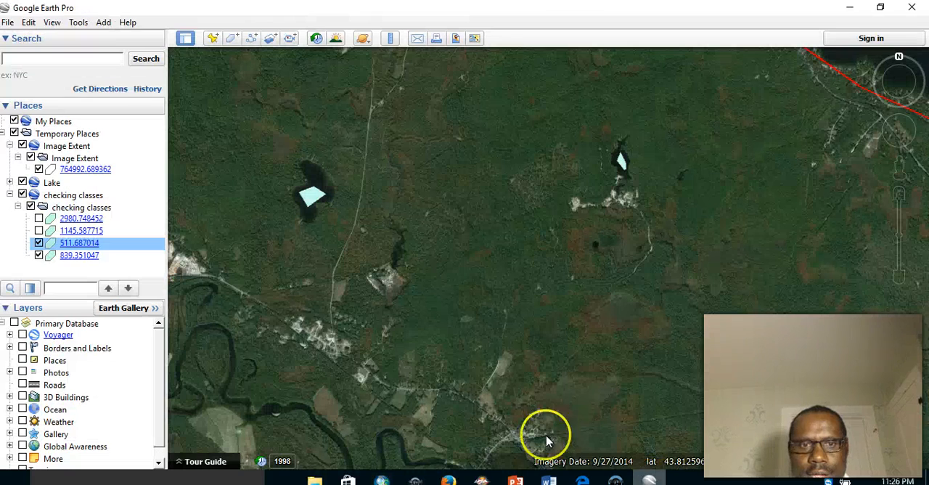
click(38, 243)
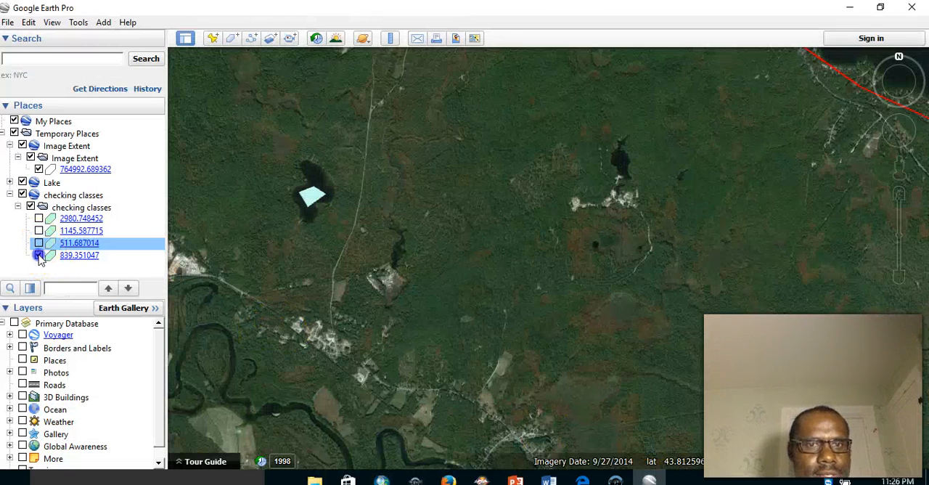
click(38, 255)
click(40, 256)
click(39, 256)
click(39, 256)
click(39, 256)
click(39, 257)
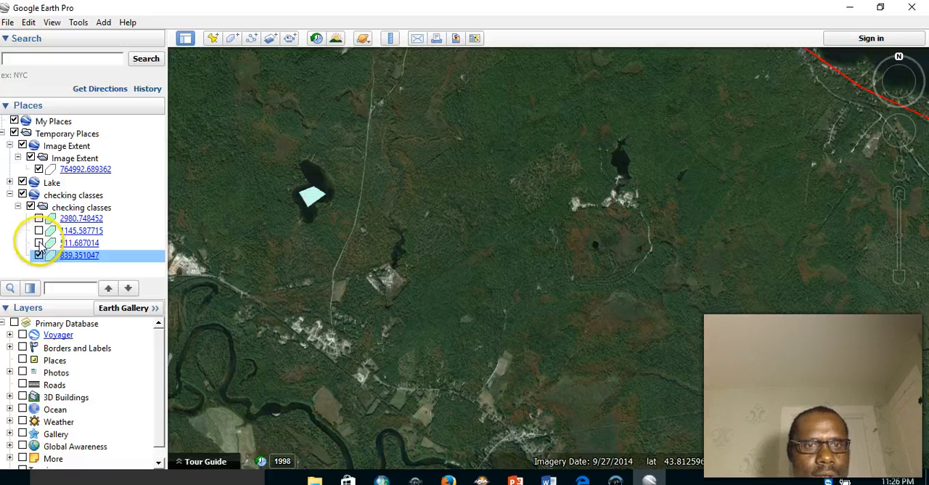
- Toggle the 511.687014 and 839.351047 polygons alternately to compare the surfaces beneath them, leaving both hidden
click(38, 243)
click(39, 243)
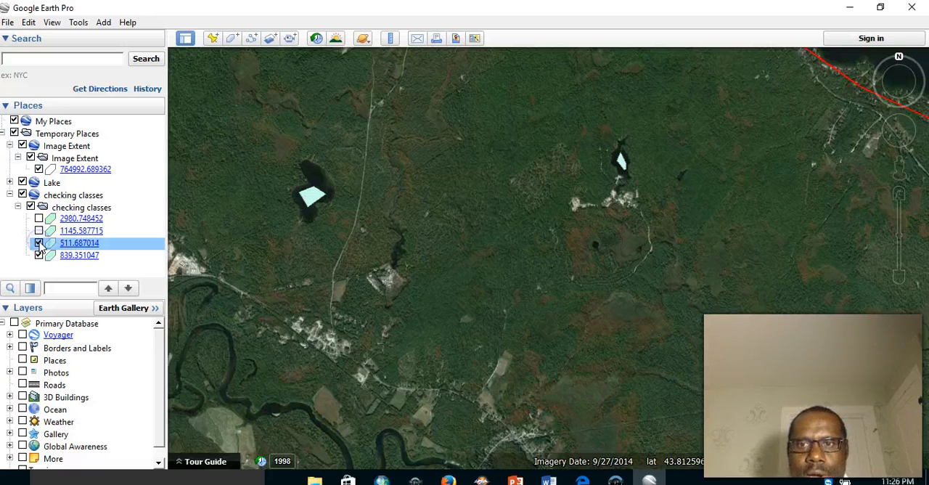
click(40, 256)
click(38, 243)
click(39, 256)
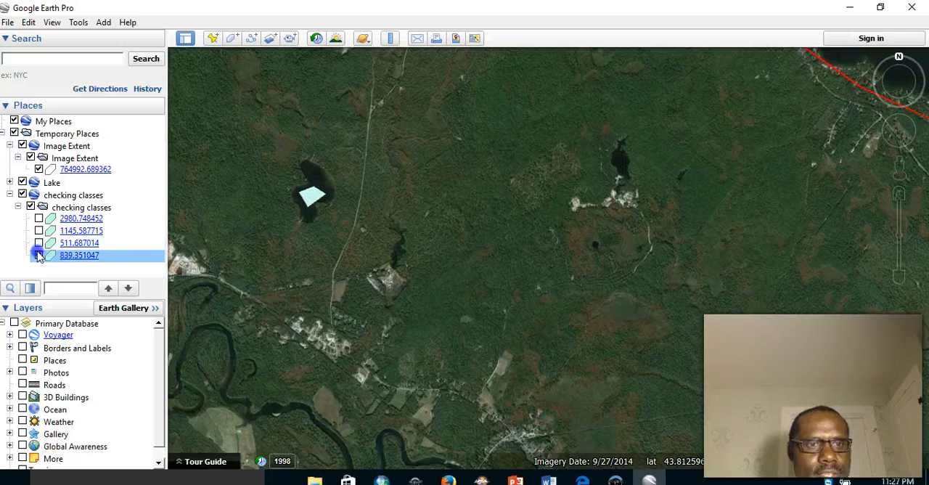
- Return to ArcMap, select record 3 and record 4 in turn to compare their classes, and activate the Pan tool
click(384, 479)
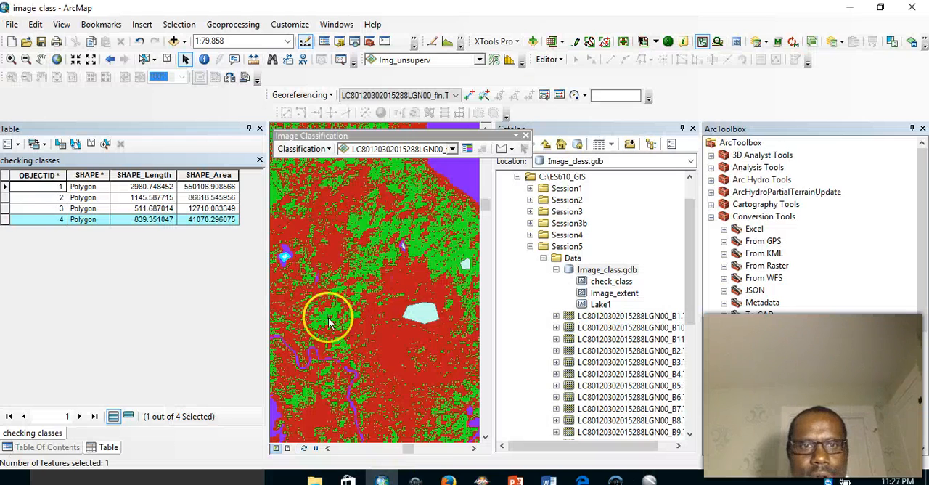
click(3, 209)
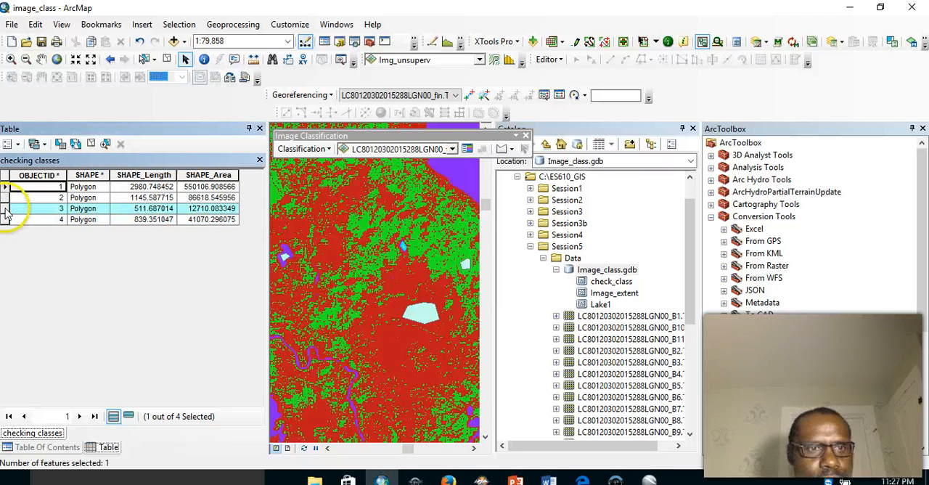
click(6, 220)
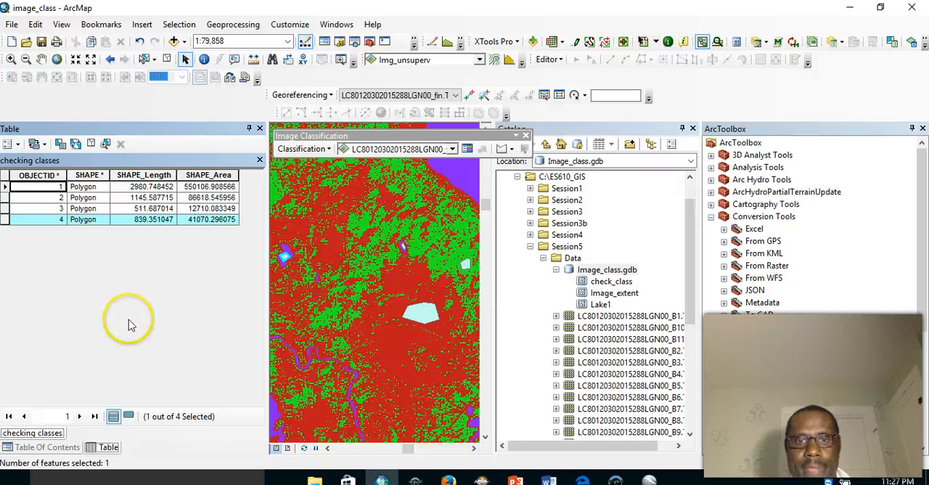
click(44, 60)
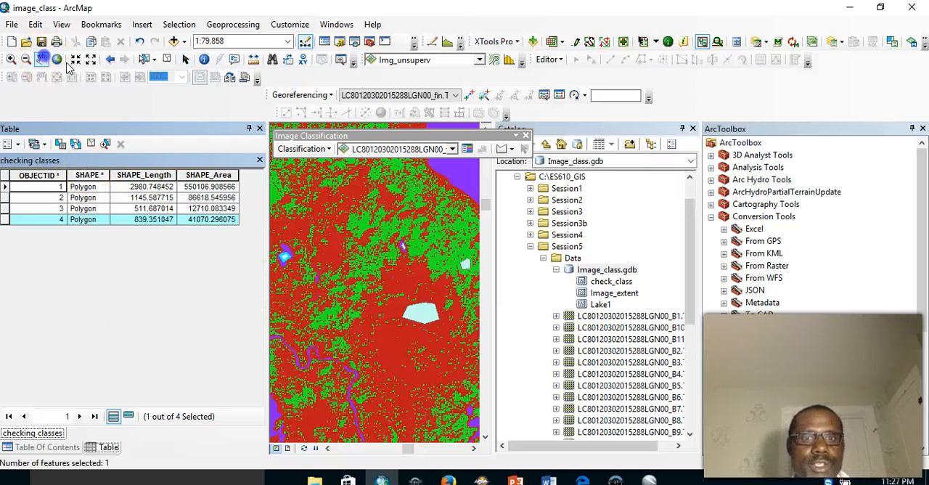
- Examine how the purple, green and red classes are distributed across the unsupervised classification raster at 1:79,858
drag(356, 317, 521, 216)
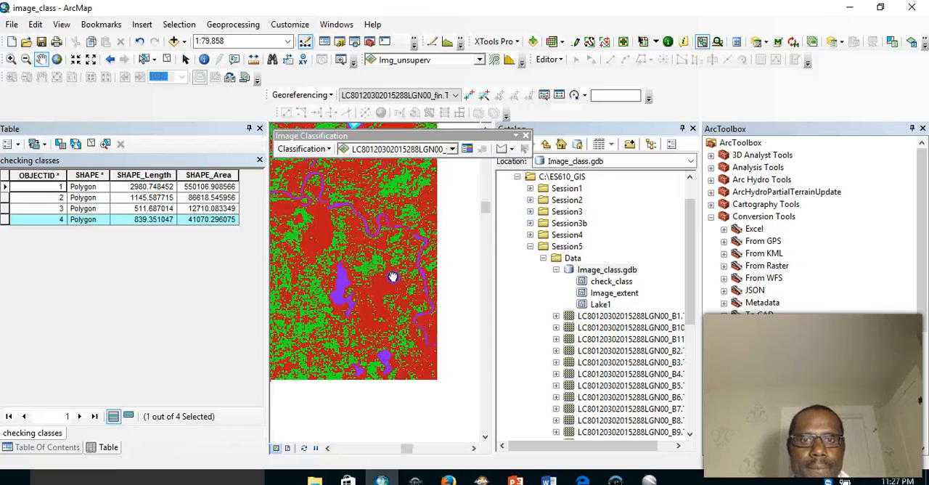
drag(426, 353, 408, 236)
drag(392, 362, 349, 239)
drag(422, 355, 346, 255)
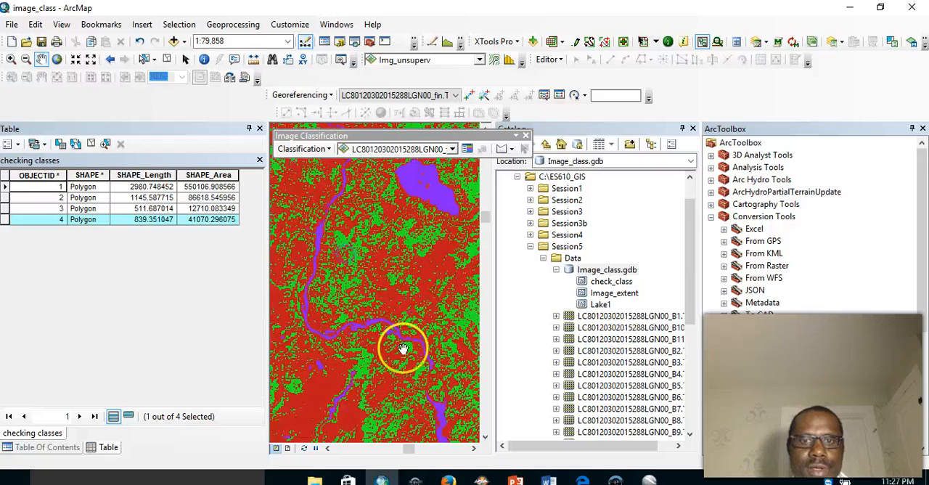
drag(404, 348, 390, 191)
drag(444, 332, 408, 218)
drag(418, 337, 327, 191)
drag(355, 246, 481, 360)
drag(404, 294, 407, 378)
drag(400, 217, 430, 379)
drag(386, 240, 469, 355)
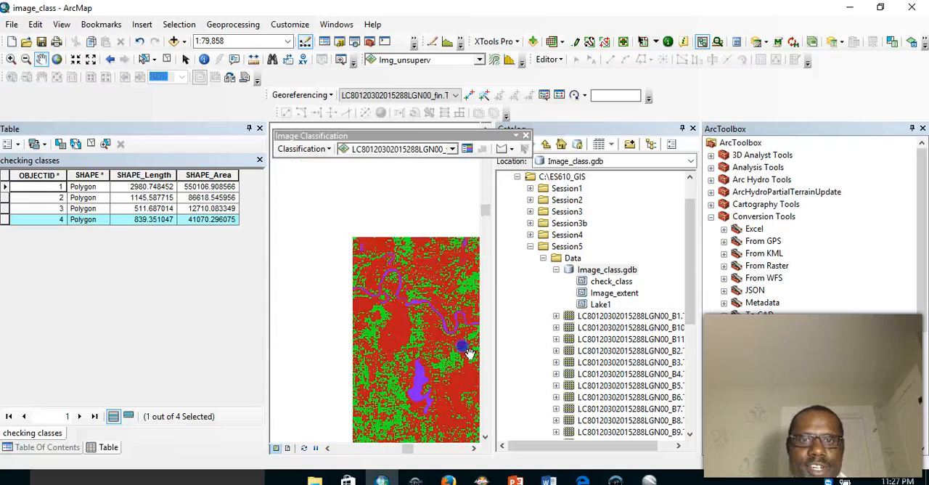
drag(367, 251, 487, 239)
drag(355, 307, 500, 324)
drag(514, 352, 412, 387)
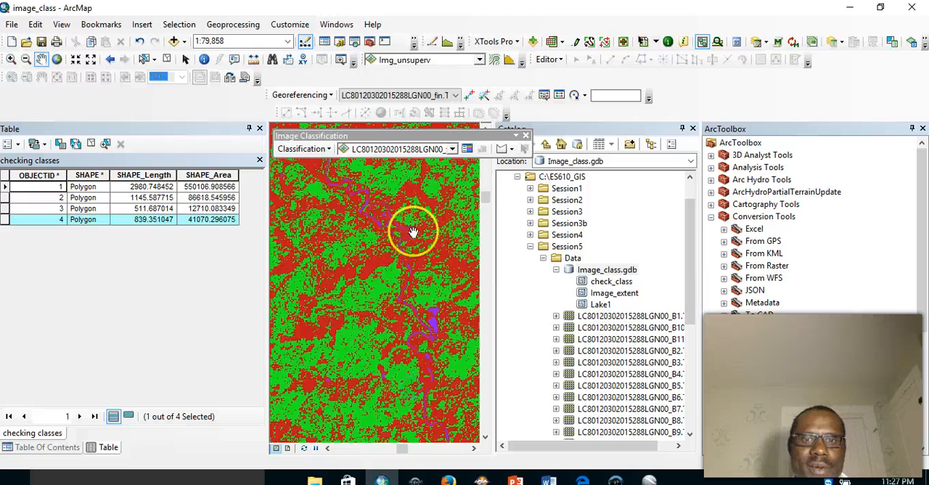
drag(413, 231, 450, 365)
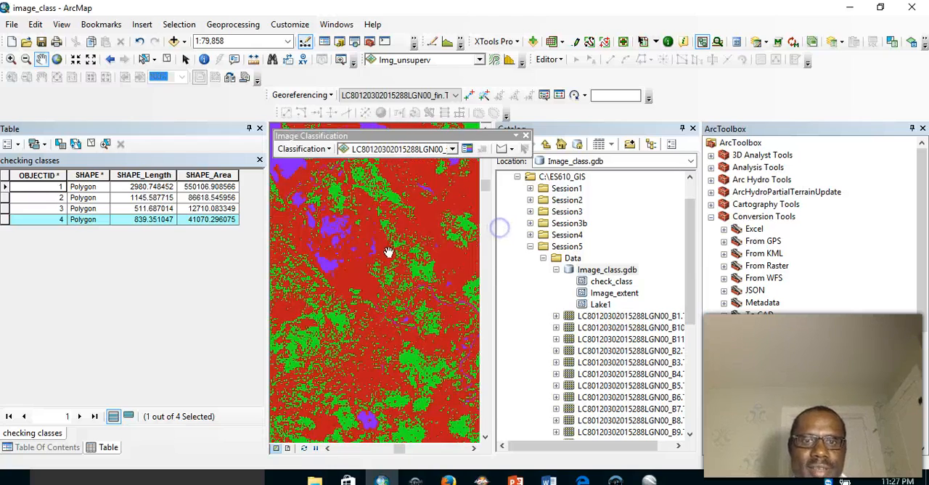
drag(388, 251, 418, 357)
drag(386, 212, 448, 311)
drag(358, 279, 333, 385)
click(223, 349)
click(377, 267)
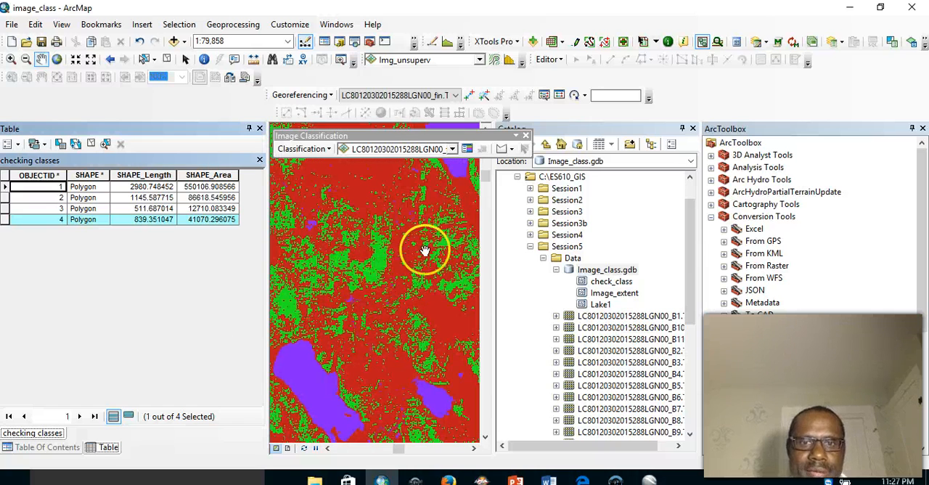
drag(425, 250, 357, 333)
drag(410, 235, 385, 352)
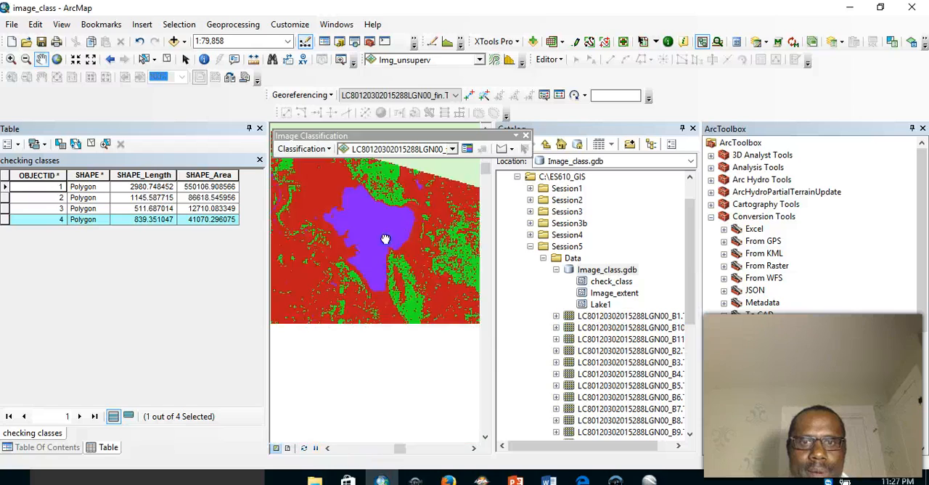
drag(394, 311, 349, 78)
drag(416, 262, 400, 108)
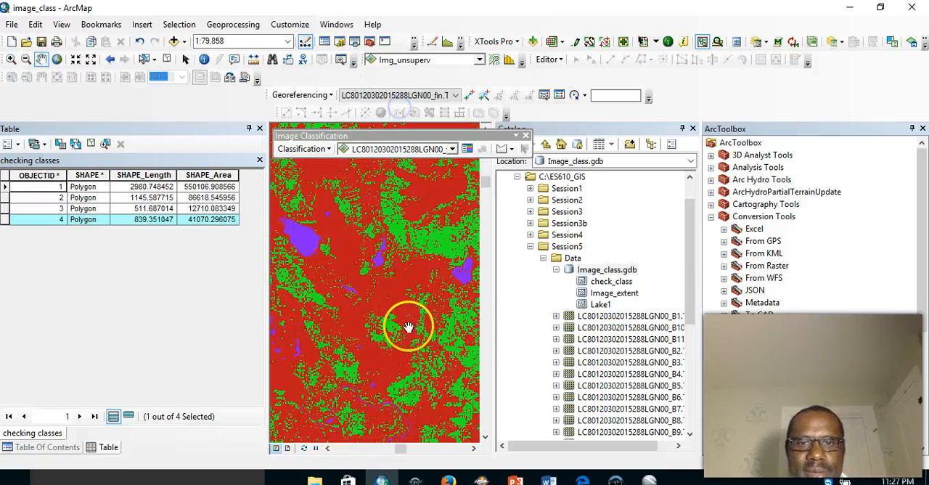
drag(408, 327, 421, 138)
drag(335, 335, 363, 214)
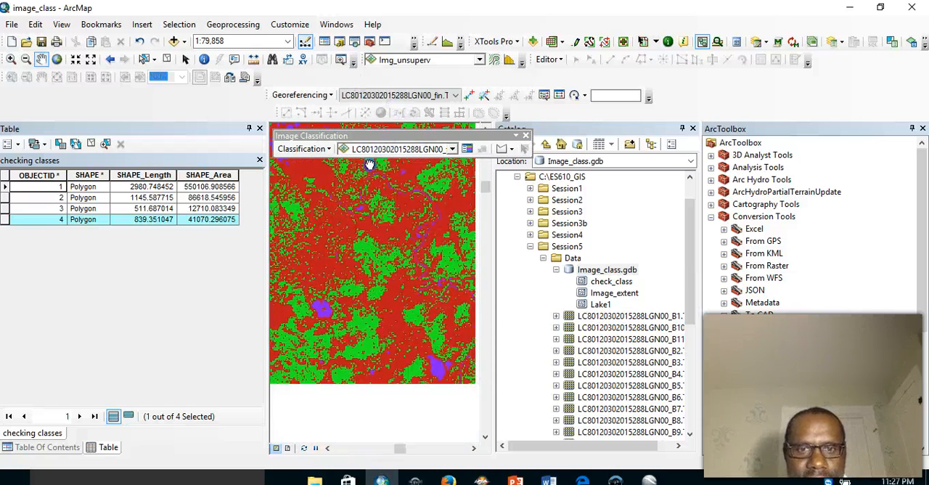
drag(338, 322, 474, 122)
drag(369, 303, 485, 177)
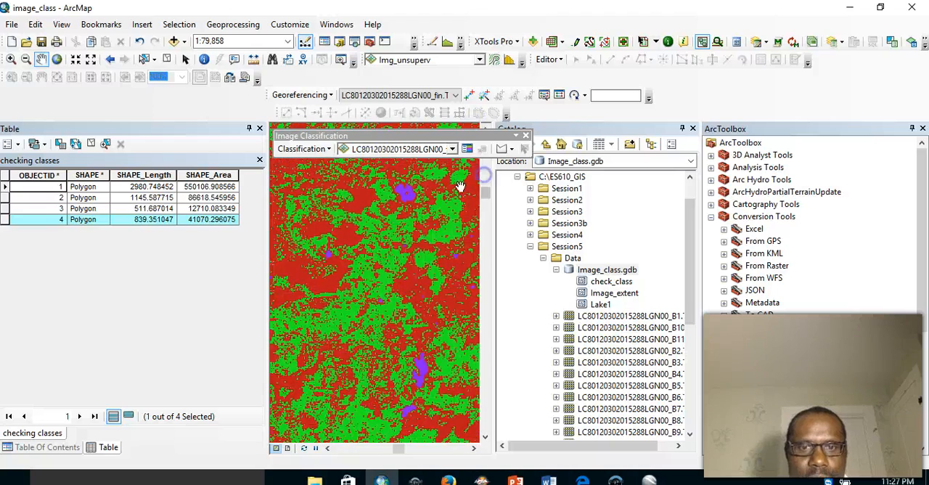
drag(404, 260, 441, 195)
drag(328, 415, 378, 240)
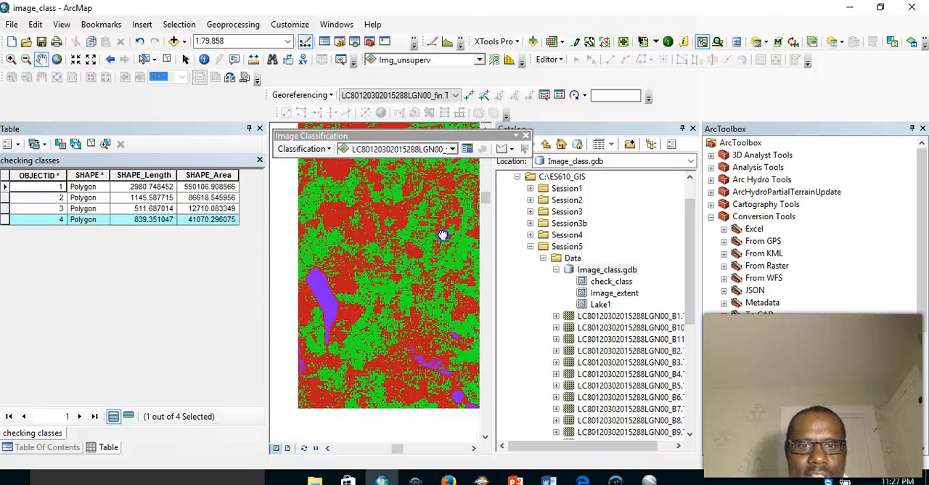
drag(348, 373, 440, 206)
drag(437, 369, 425, 206)
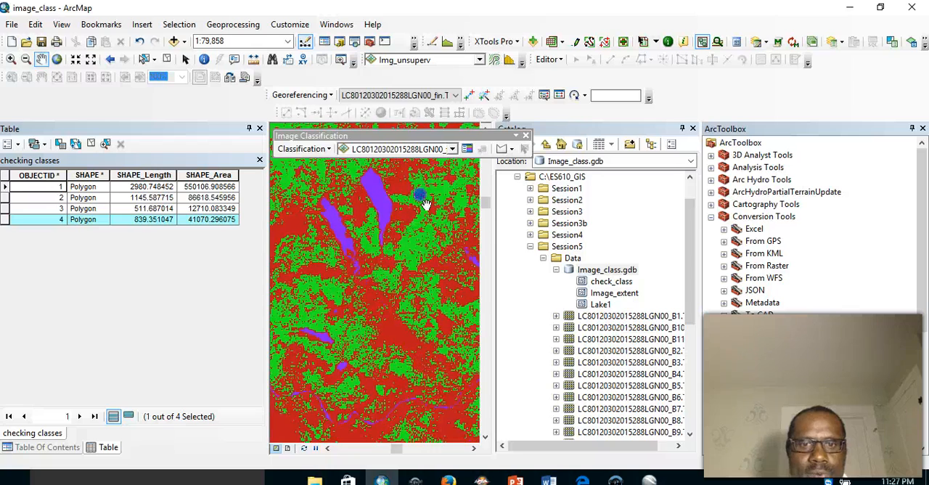
drag(342, 333, 197, 328)
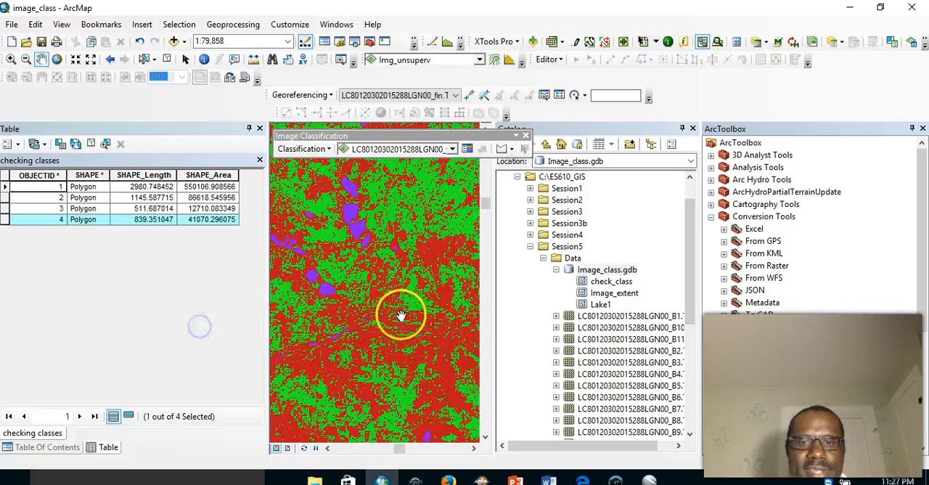
drag(263, 283, 454, 267)
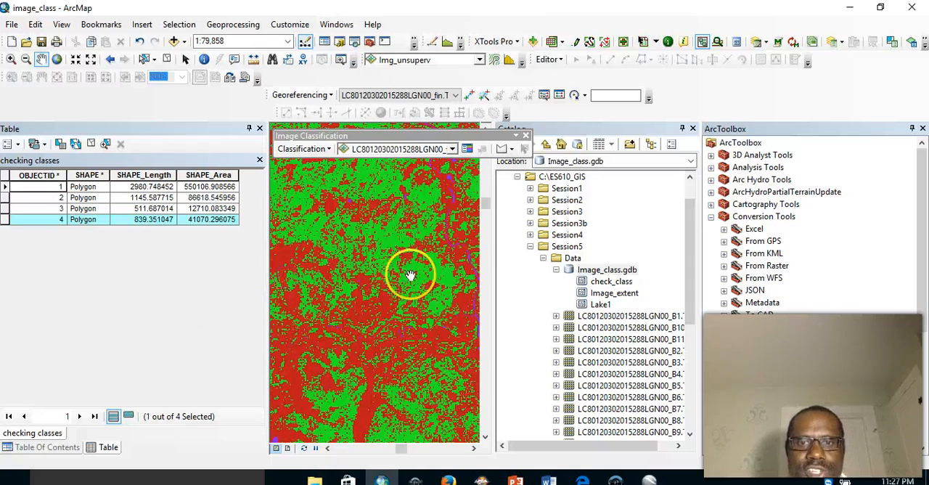
drag(398, 280, 323, 278)
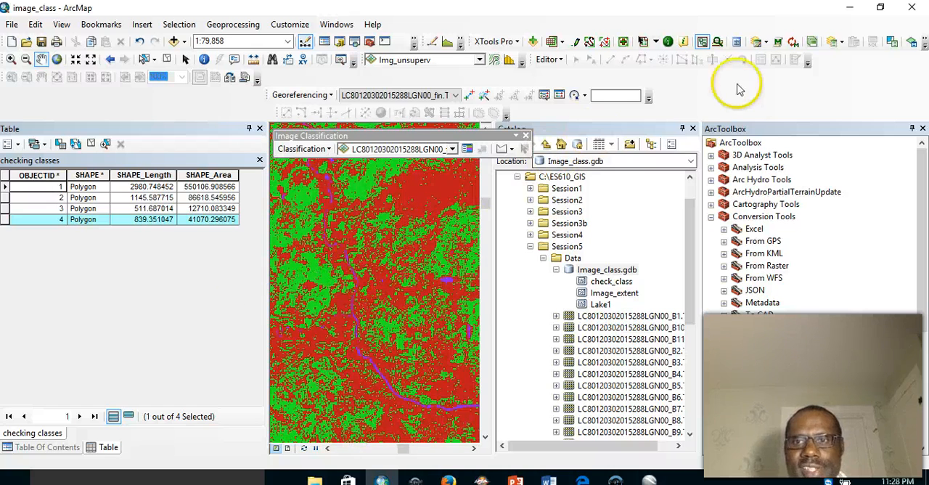
- Close the Catalog window to widen the map, and survey the class patterns over the rest of the classified raster
click(693, 130)
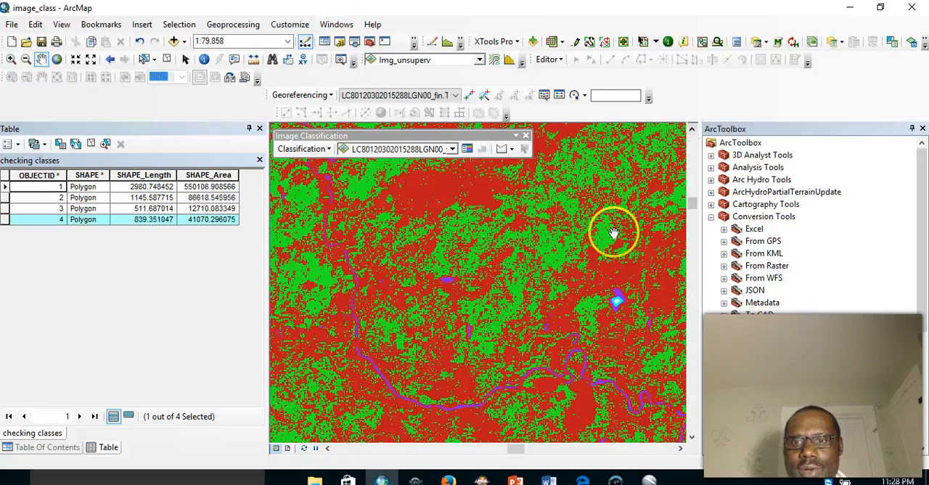
drag(443, 243, 516, 244)
drag(515, 193, 543, 168)
drag(405, 288, 458, 230)
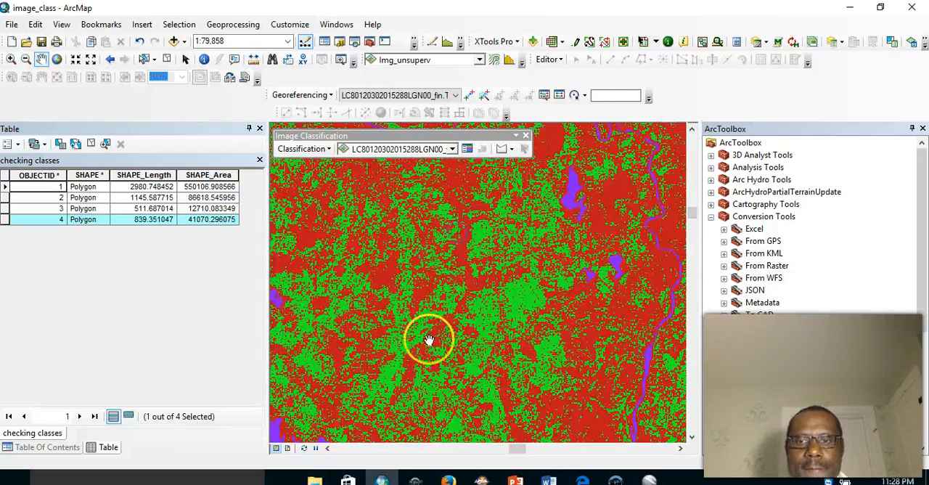
drag(427, 338, 439, 197)
drag(411, 363, 412, 297)
drag(368, 340, 494, 314)
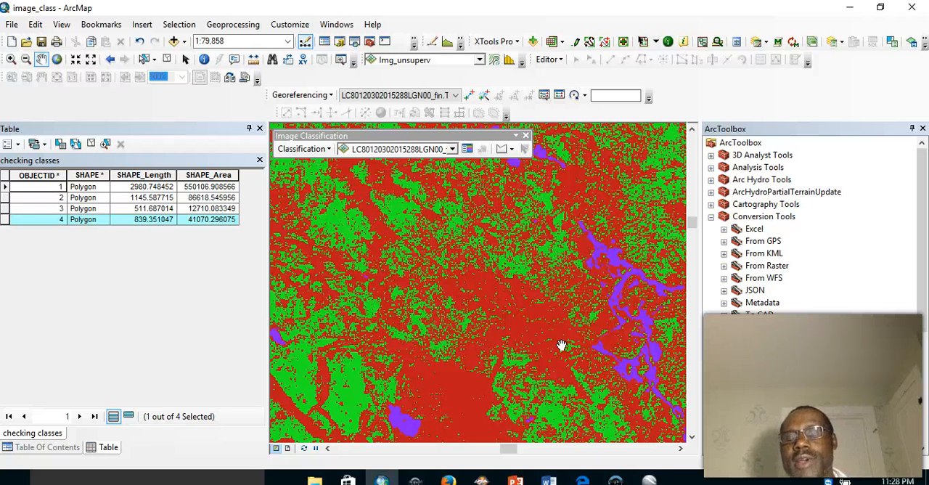
drag(536, 339, 394, 327)
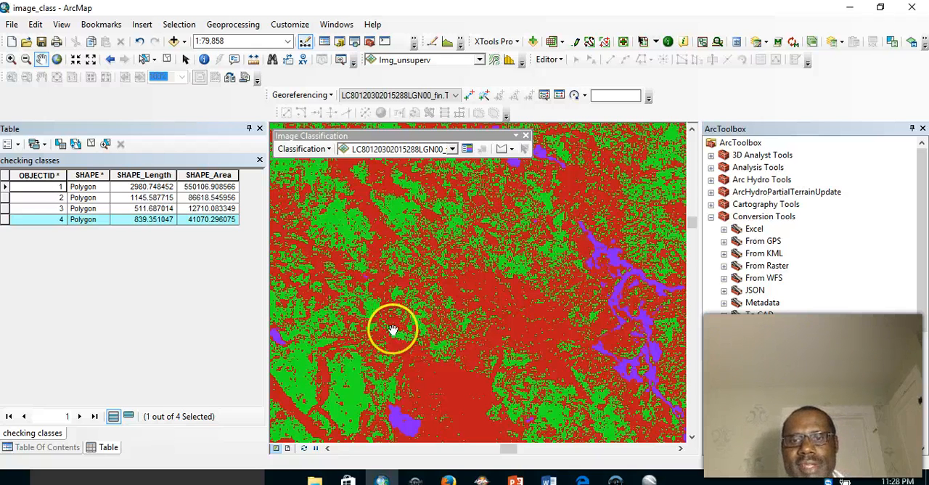
click(435, 325)
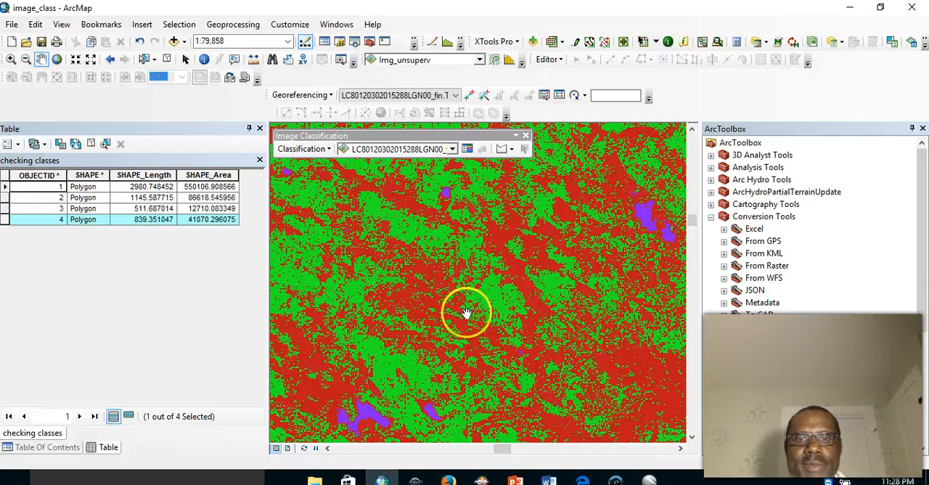
drag(452, 309, 552, 289)
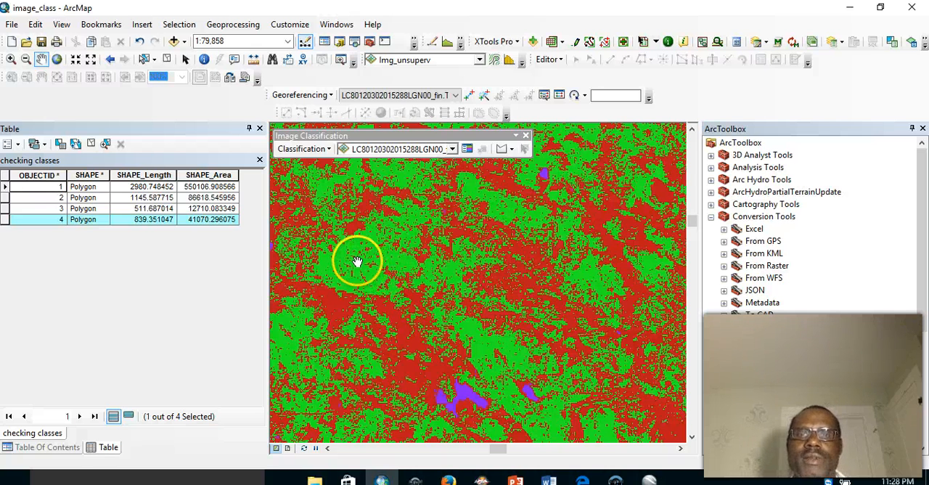
drag(354, 258, 558, 315)
drag(412, 327, 708, 199)
drag(444, 271, 666, 220)
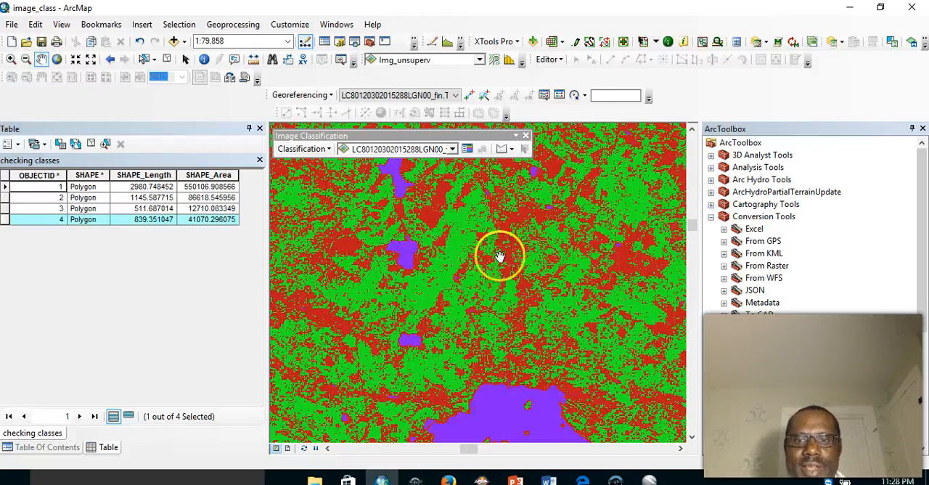
drag(496, 260, 616, 300)
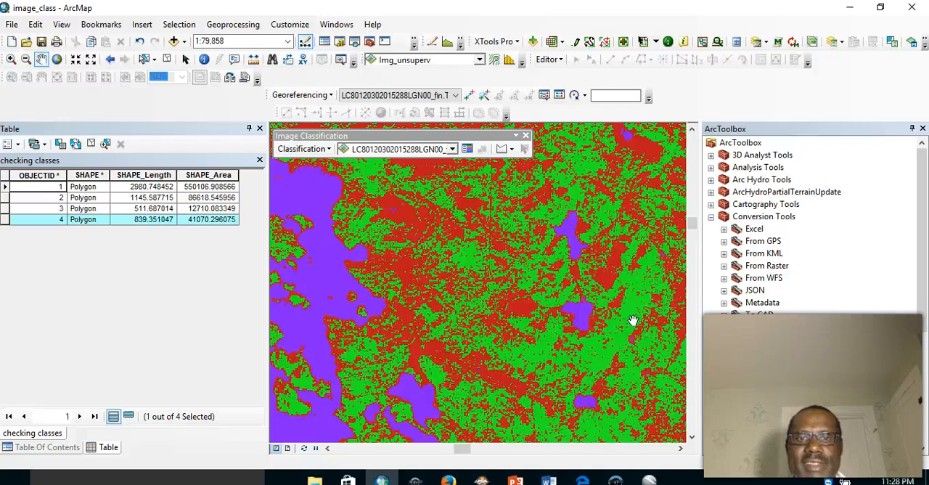
drag(632, 320, 242, 312)
drag(498, 309, 213, 272)
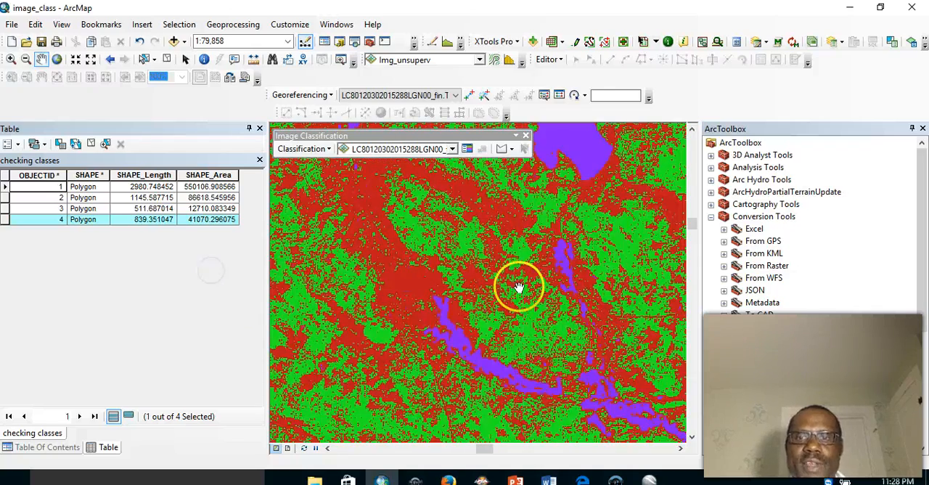
drag(519, 286, 283, 272)
drag(591, 257, 396, 249)
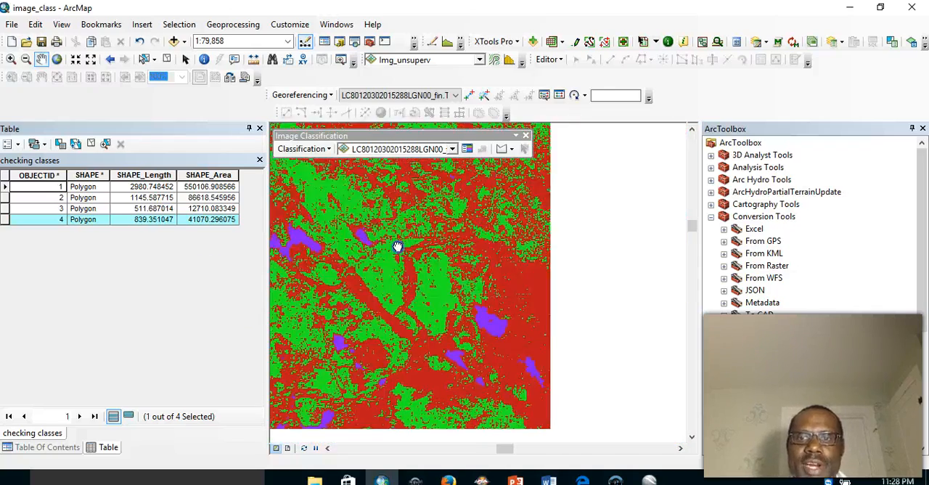
drag(574, 332, 389, 259)
drag(577, 315, 466, 263)
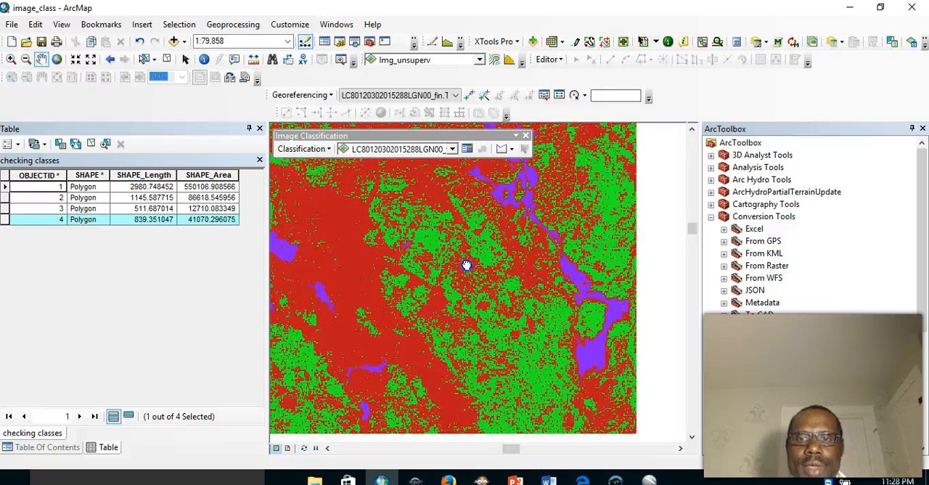
drag(554, 286, 533, 160)
drag(574, 296, 520, 208)
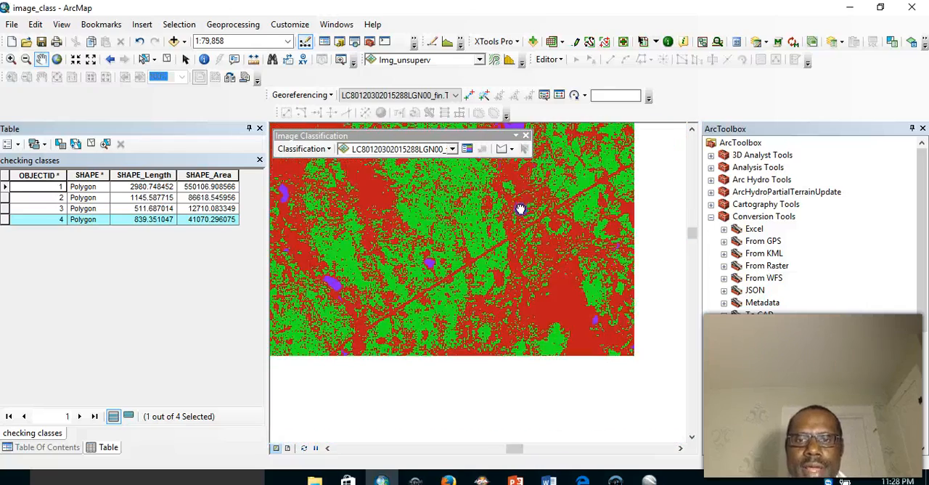
drag(566, 284, 363, 277)
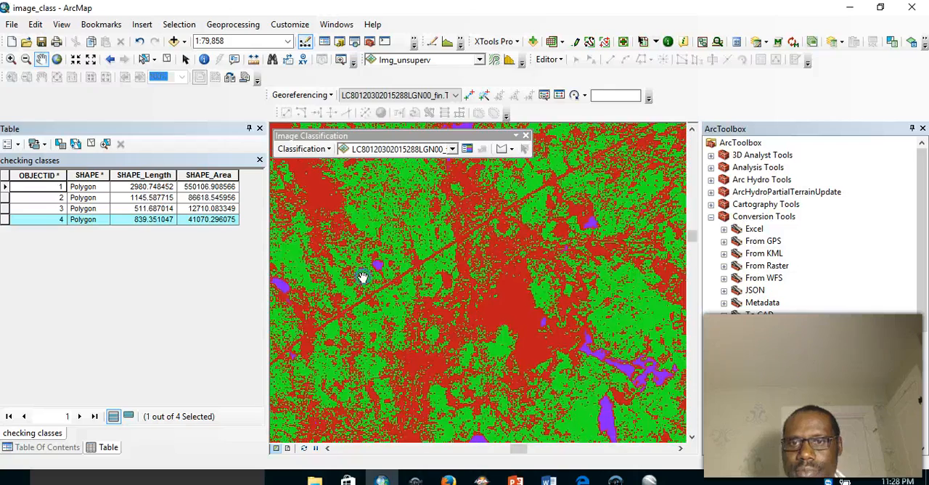
drag(419, 269, 372, 285)
drag(480, 259, 413, 303)
drag(480, 279, 367, 349)
drag(580, 230, 487, 349)
drag(608, 267, 486, 347)
drag(564, 266, 400, 380)
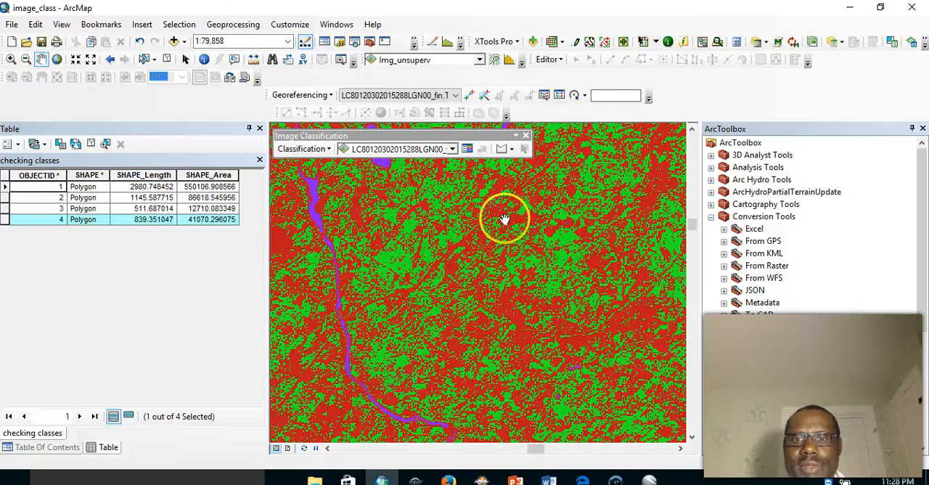
drag(505, 221, 433, 313)
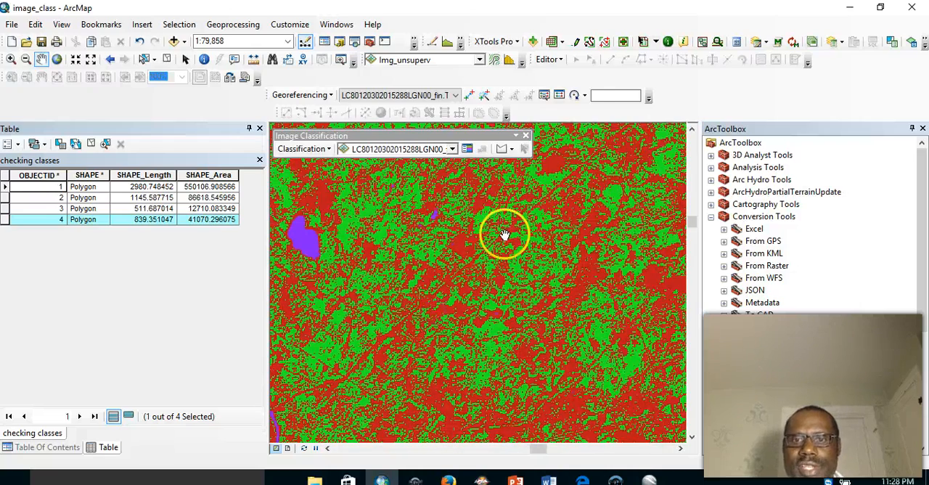
drag(505, 234, 385, 327)
drag(529, 199, 413, 315)
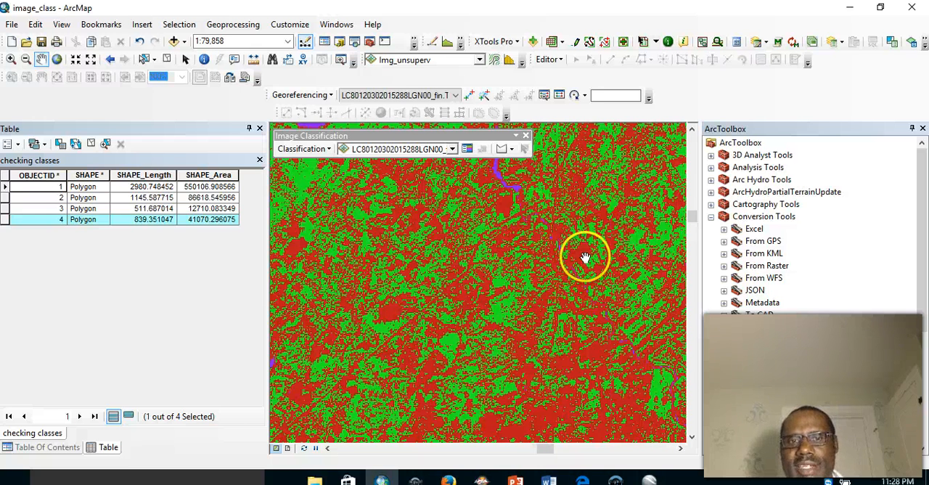
- Switch to Google Earth Pro and examine the rivers, lakes, forest and cleared land in the imagery south of the sample polygons
click(650, 477)
drag(501, 157, 340, 216)
drag(385, 277, 686, 89)
drag(523, 141, 575, 77)
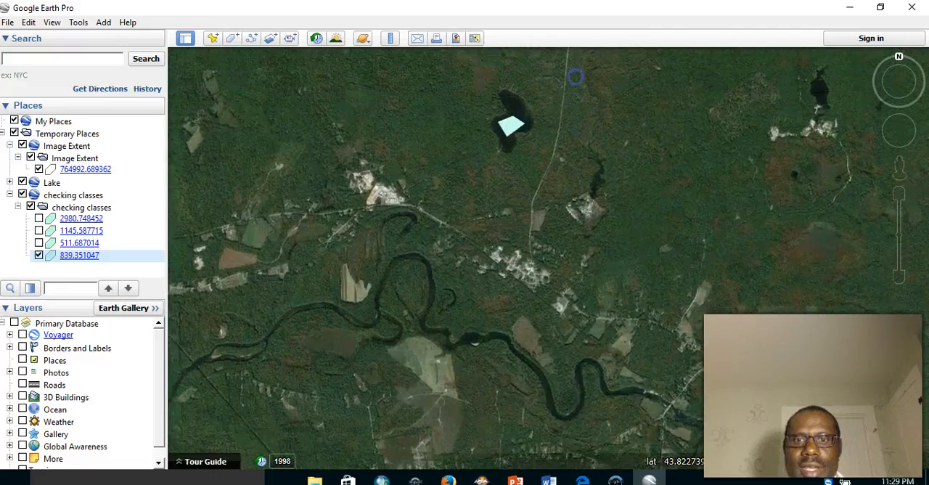
drag(549, 234, 580, 108)
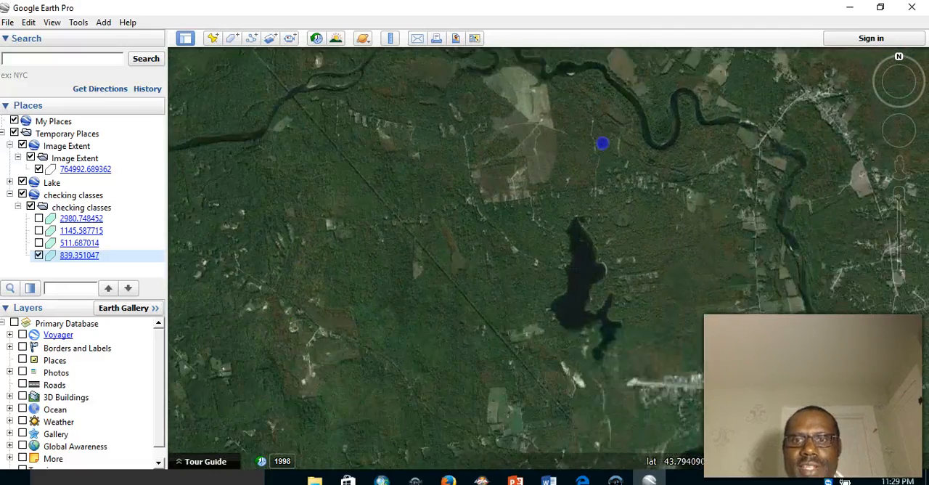
drag(559, 197, 554, 150)
drag(510, 251, 581, 131)
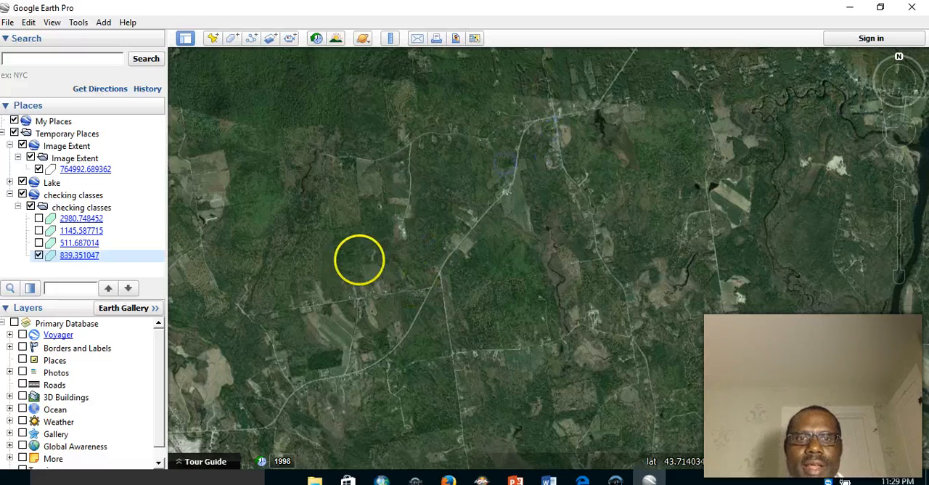
drag(359, 262, 552, 101)
drag(449, 217, 447, 227)
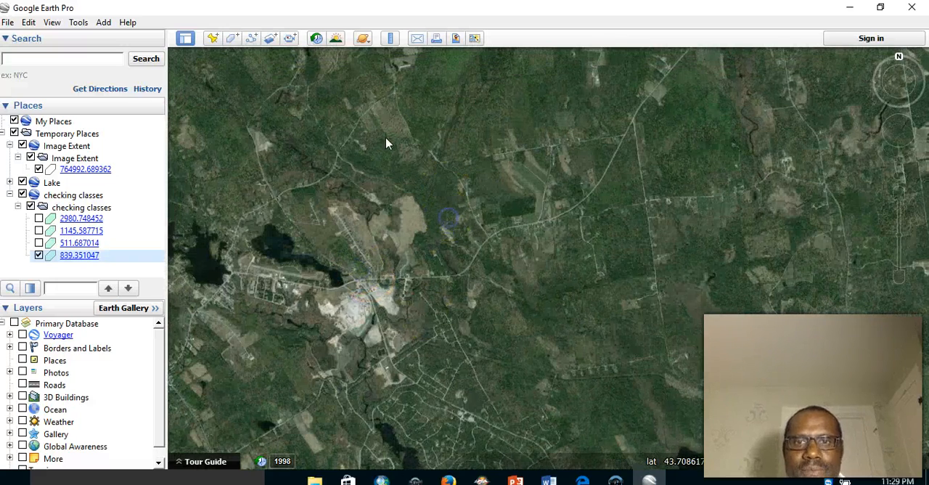